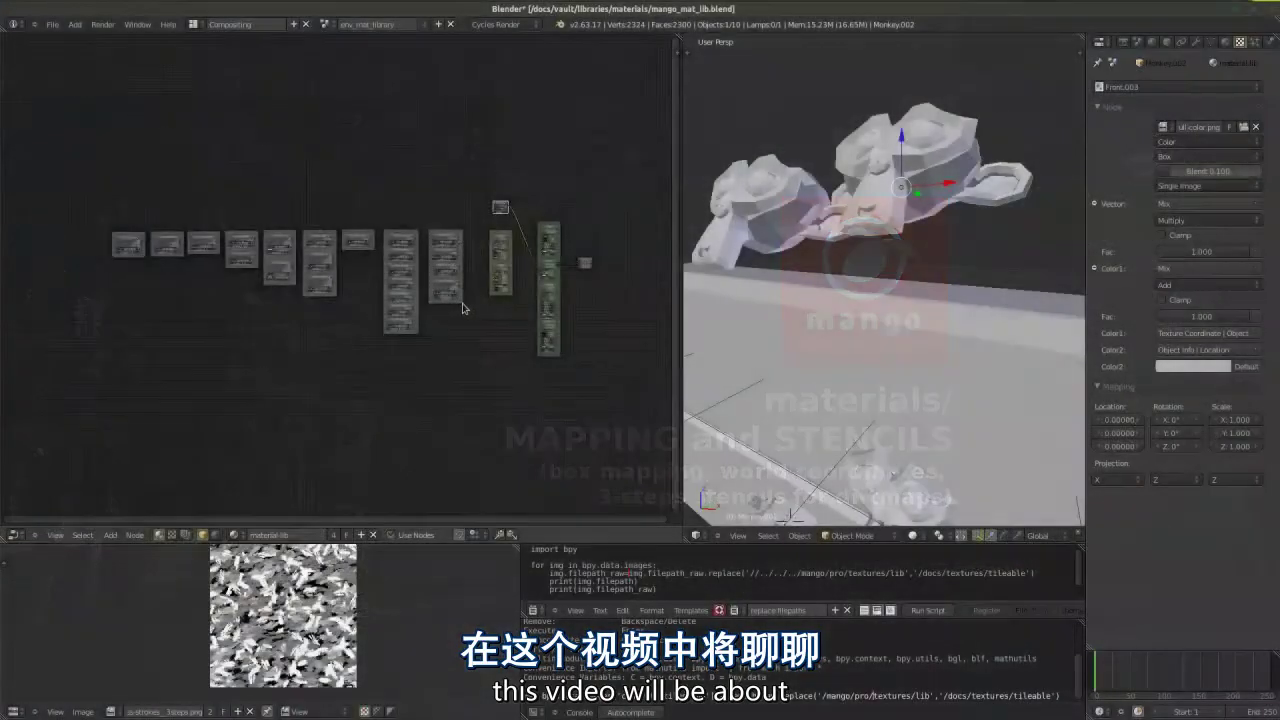
- Look over the material library's node layout and inspect the inside of the glossy diffuse group in the shaders frame
{"action": "scroll", "coordinate": [463, 308], "scroll_direction": "up", "scroll_amount": 2}
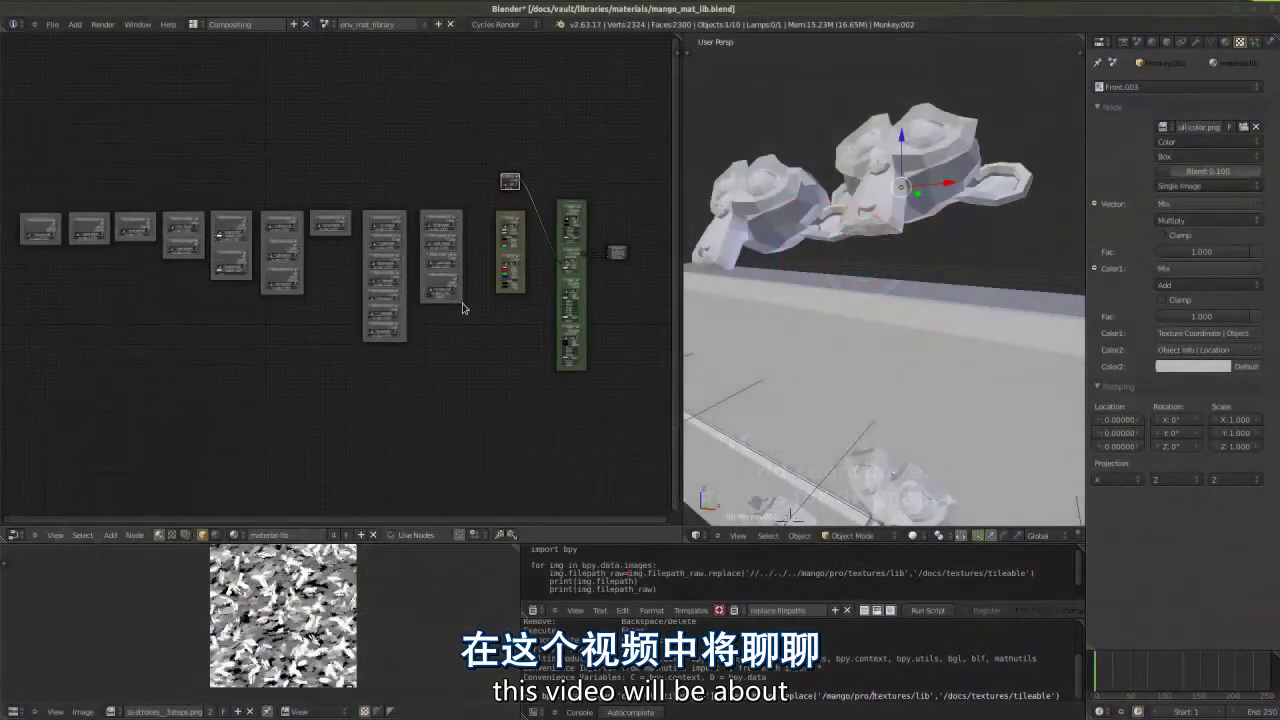
{"action": "middle_click_drag", "start_coordinate": [476, 310], "coordinate": [497, 314]}
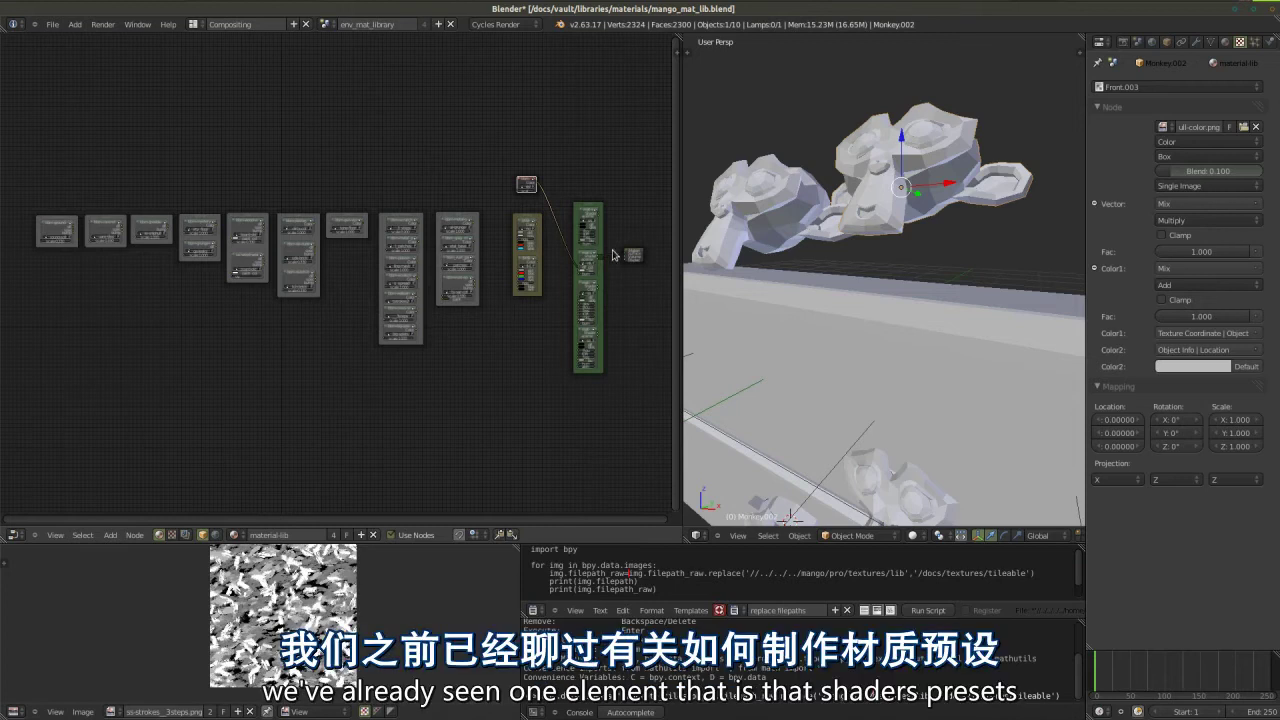
{"action": "scroll", "coordinate": [614, 254], "scroll_direction": "up", "scroll_amount": 3}
{"action": "scroll", "coordinate": [572, 92], "scroll_direction": "up", "scroll_amount": 2}
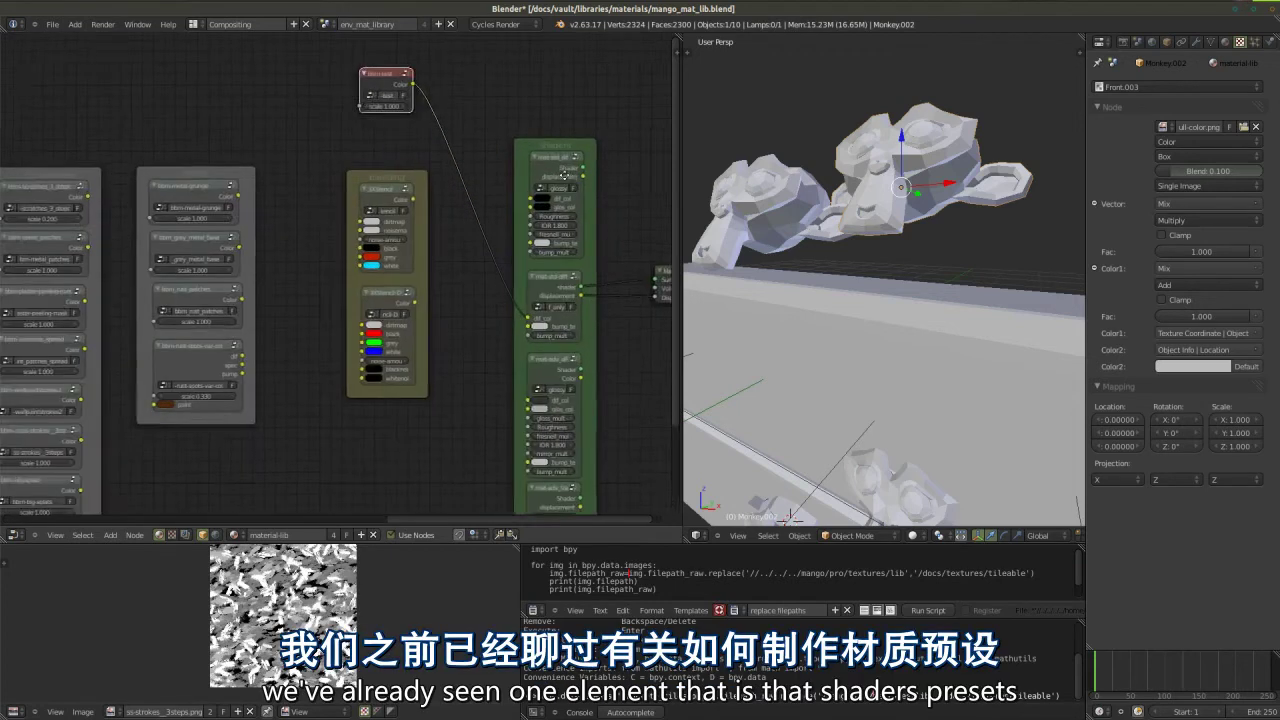
{"action": "right_click", "coordinate": [481, 156]}
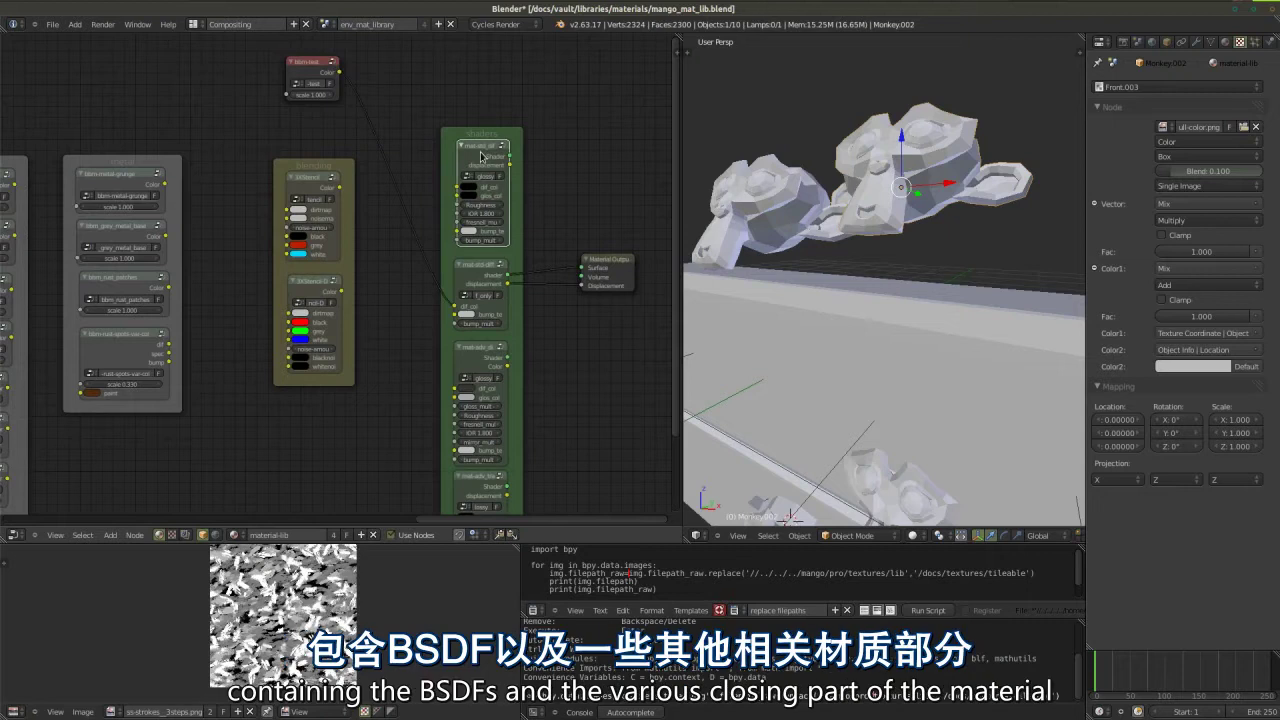
{"action": "middle_click_drag", "start_coordinate": [497, 253], "coordinate": [427, 310]}
{"action": "scroll", "coordinate": [434, 207], "scroll_direction": "up", "scroll_amount": 1}
{"action": "key", "text": "Tab"}
{"action": "key", "text": "Tab"}
{"action": "scroll", "coordinate": [427, 310], "scroll_direction": "down", "scroll_amount": 5}
- Inspect the 3XStencil node group in the blending frame, including its internal nodes and its inputs
{"action": "middle_click_drag", "start_coordinate": [210, 350], "coordinate": [454, 313]}
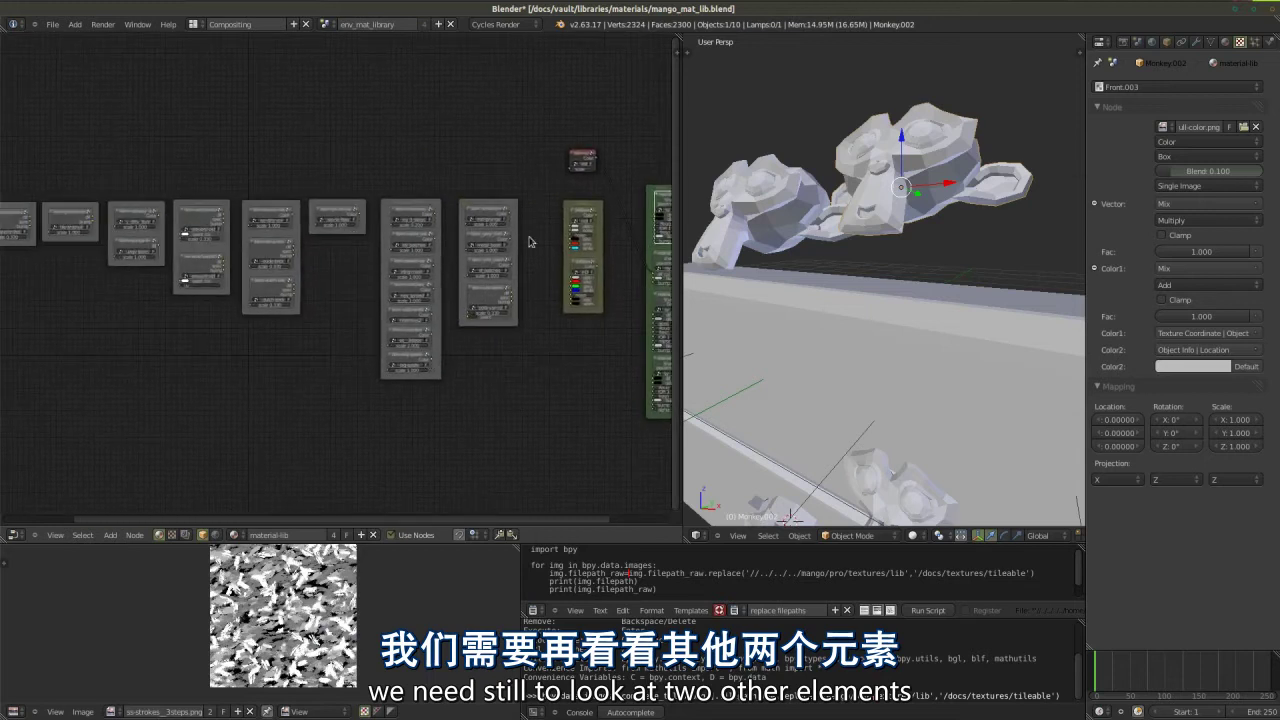
{"action": "scroll", "coordinate": [613, 225], "scroll_direction": "up", "scroll_amount": 3}
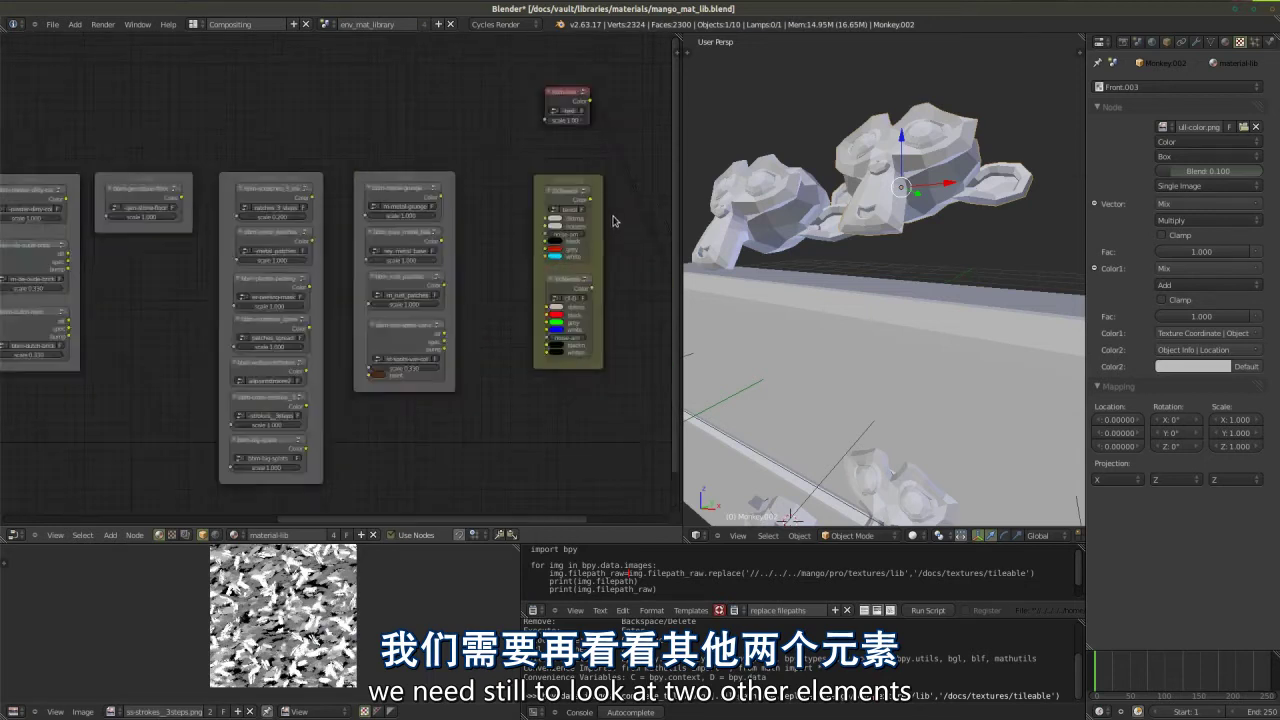
{"action": "scroll", "coordinate": [613, 225], "scroll_direction": "up", "scroll_amount": 2}
{"action": "middle_click_drag", "start_coordinate": [549, 270], "coordinate": [347, 288]}
{"action": "key", "text": "Tab"}
{"action": "key", "text": "Tab"}
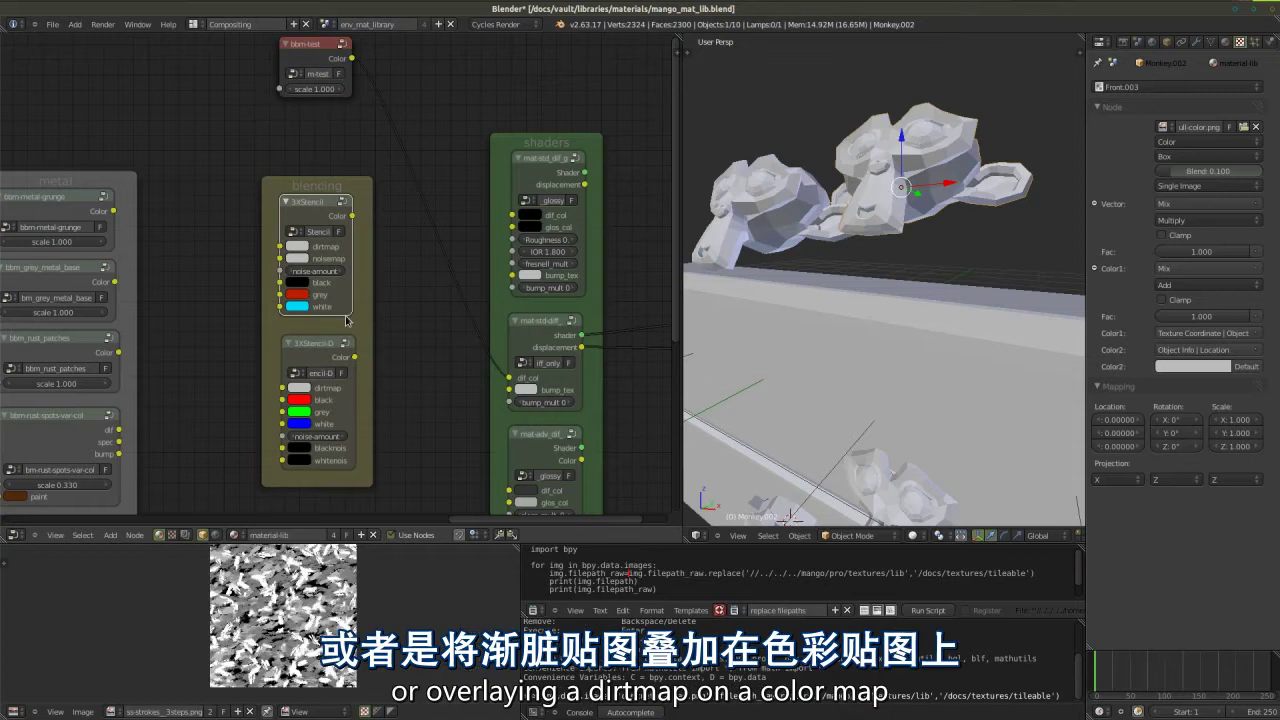
{"action": "middle_click_drag", "start_coordinate": [346, 320], "coordinate": [326, 323]}
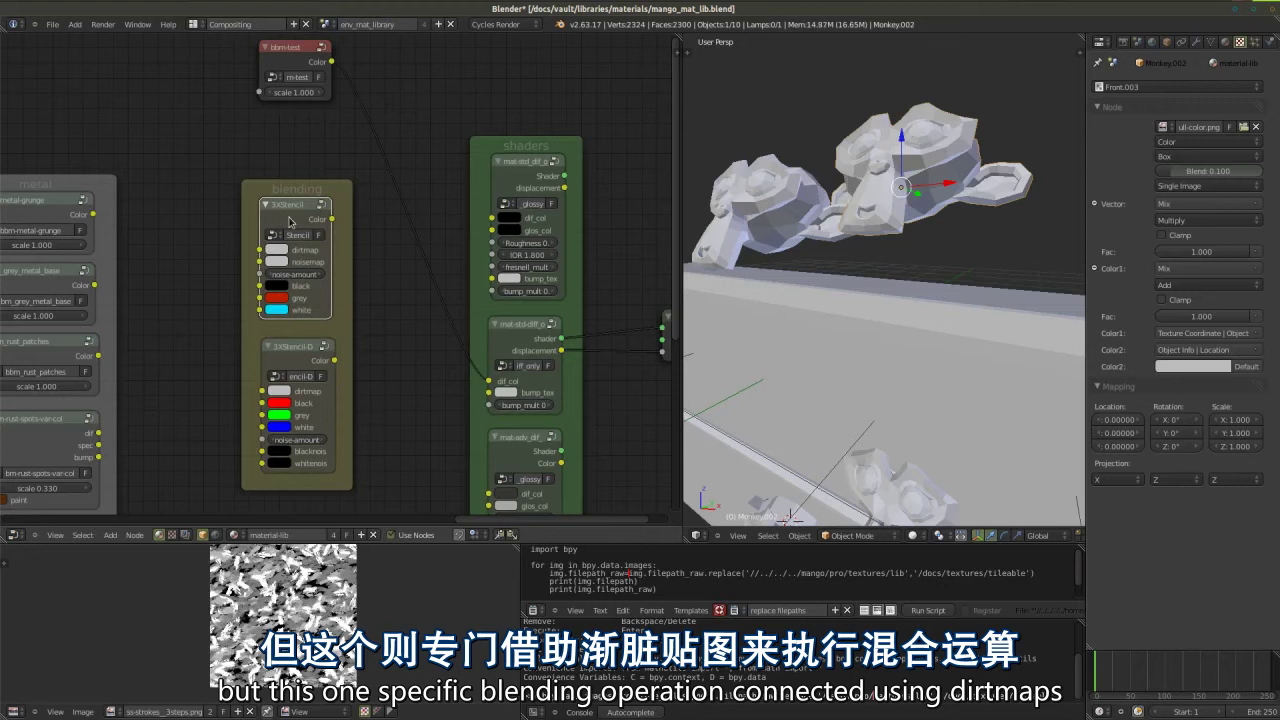
{"action": "scroll", "coordinate": [268, 257], "scroll_direction": "up", "scroll_amount": 2}
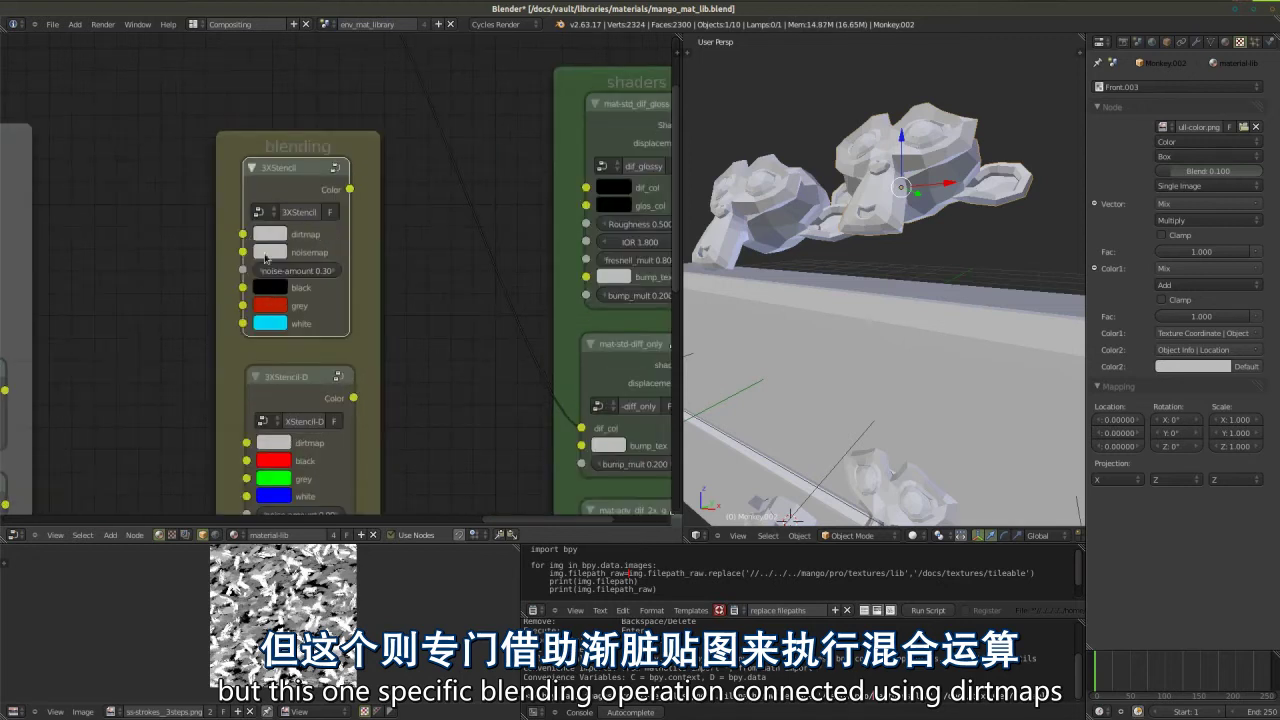
{"action": "scroll", "coordinate": [325, 241], "scroll_direction": "down", "scroll_amount": 2}
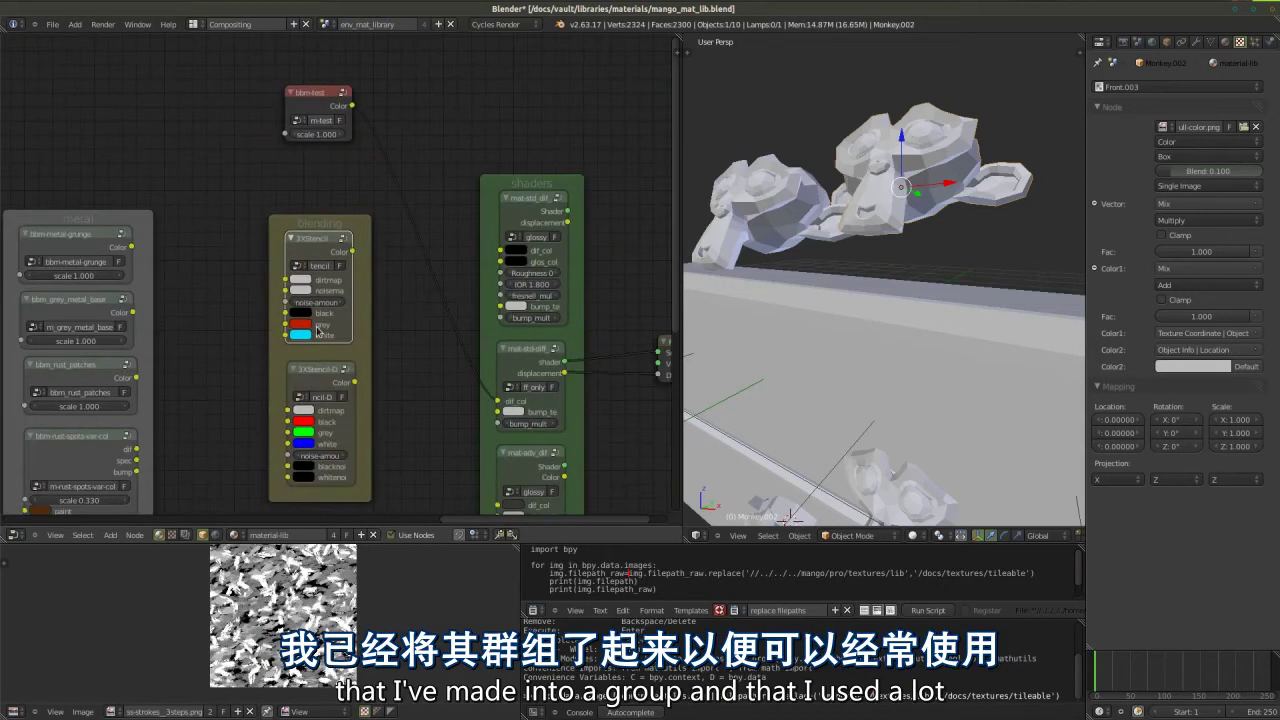
{"action": "scroll", "coordinate": [344, 240], "scroll_direction": "down", "scroll_amount": 6}
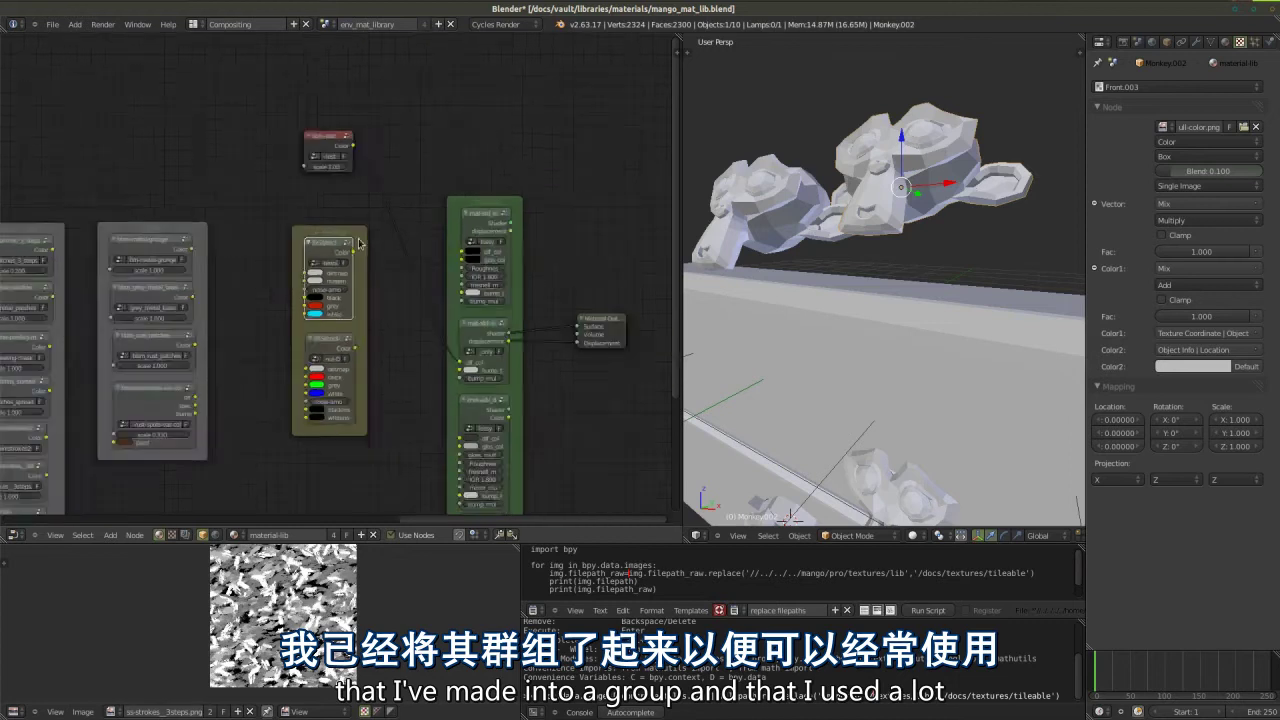
- Examine the texture node groups in the wood, walls and stone frames of the library
{"action": "middle_click_drag", "start_coordinate": [350, 323], "coordinate": [436, 340]}
{"action": "middle_click_drag", "start_coordinate": [81, 304], "coordinate": [336, 284]}
{"action": "scroll", "coordinate": [335, 283], "scroll_direction": "up", "scroll_amount": 1}
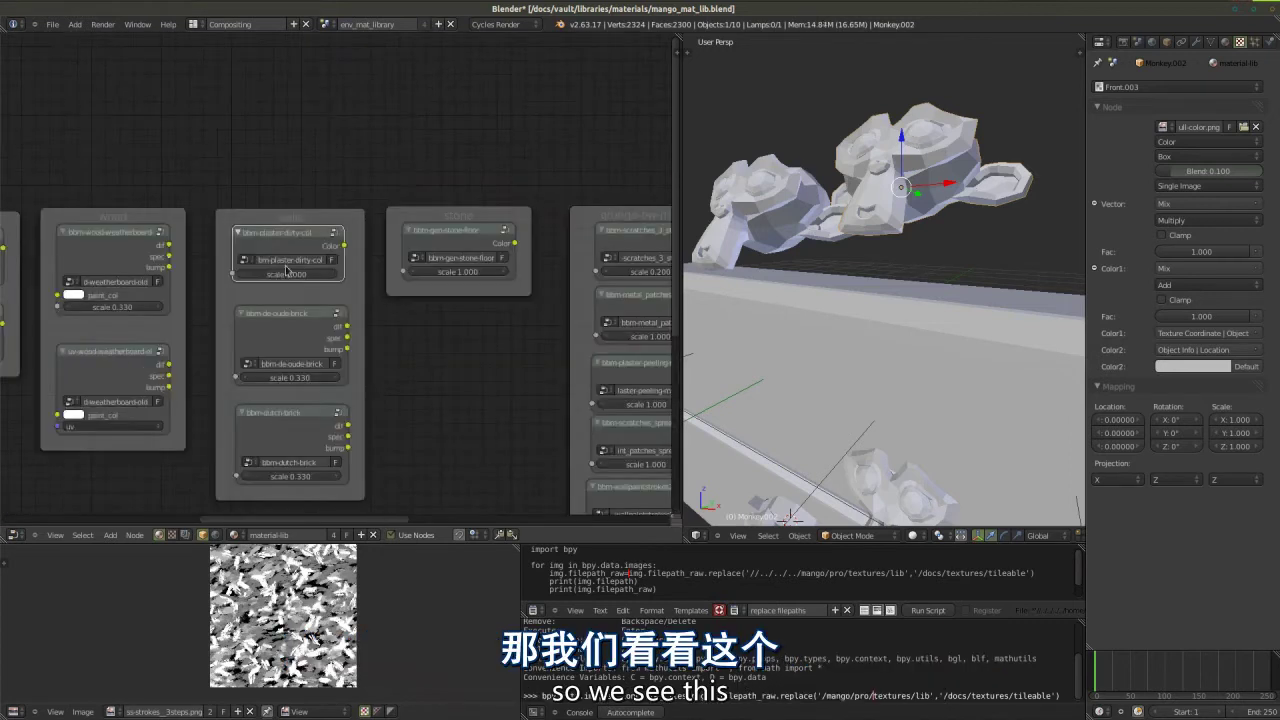
{"action": "scroll", "coordinate": [337, 338], "scroll_direction": "up", "scroll_amount": 2}
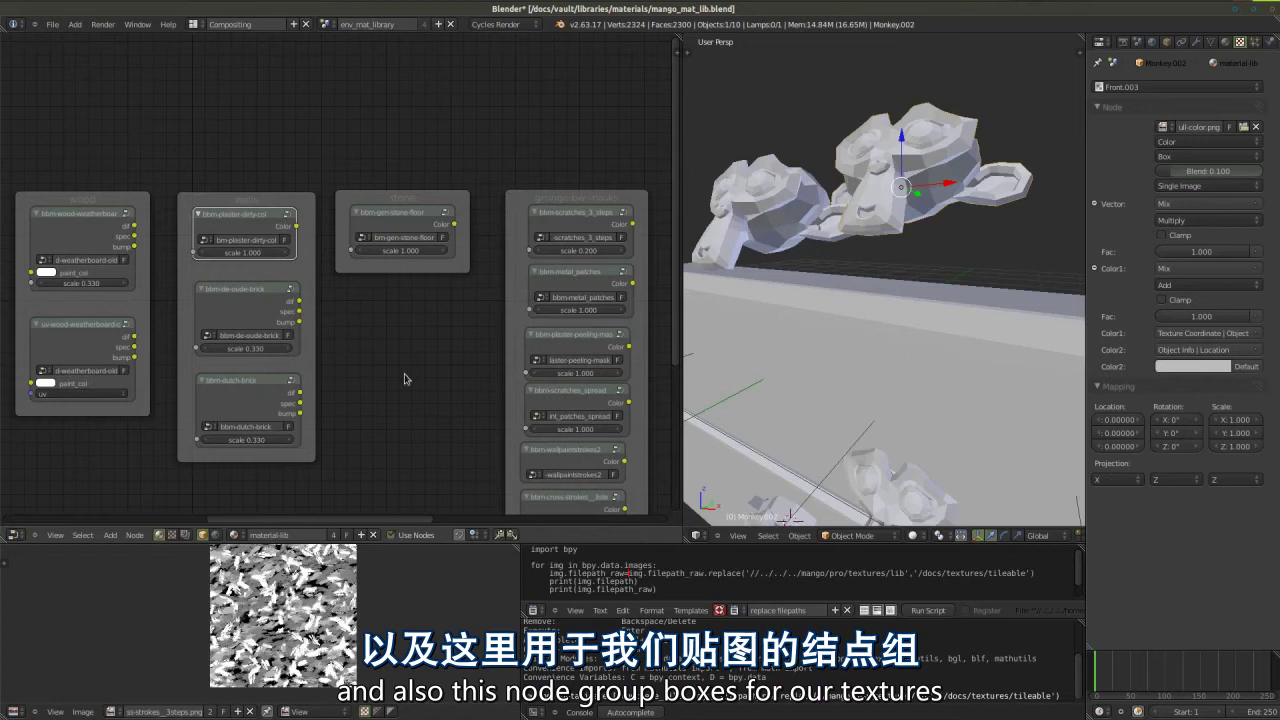
{"action": "scroll", "coordinate": [338, 345], "scroll_direction": "down", "scroll_amount": 3}
{"action": "middle_click_drag", "start_coordinate": [339, 384], "coordinate": [417, 376]}
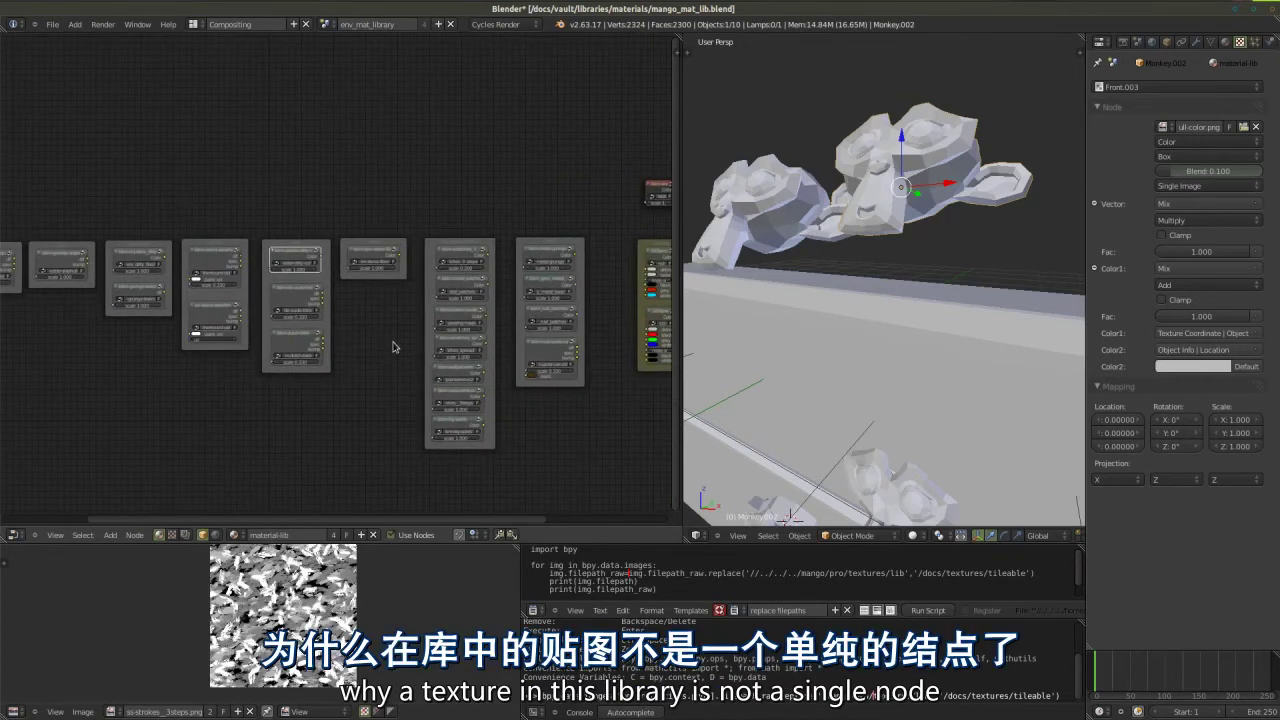
{"action": "scroll", "coordinate": [391, 340], "scroll_direction": "down", "scroll_amount": 3}
{"action": "scroll", "coordinate": [487, 343], "scroll_direction": "up", "scroll_amount": 4}
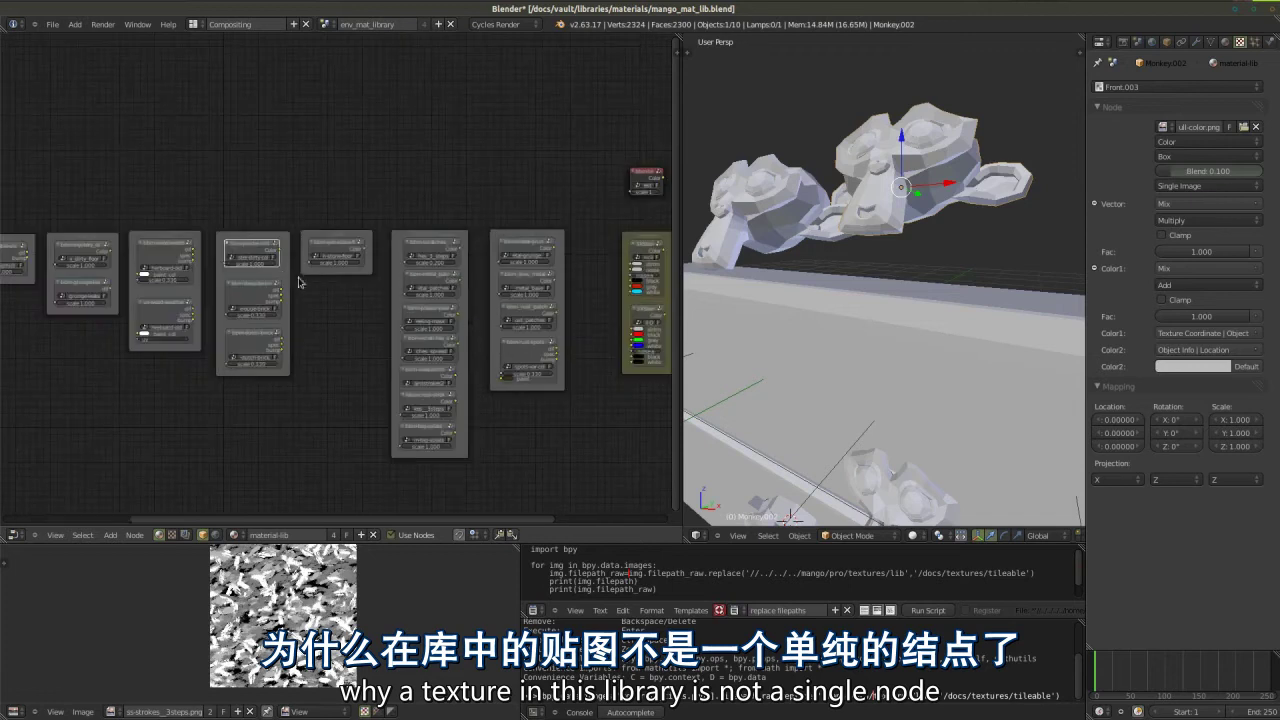
{"action": "scroll", "coordinate": [362, 163], "scroll_direction": "up", "scroll_amount": 4}
{"action": "key", "text": "shift+a"}
{"action": "mouse_move", "coordinate": [359, 102]}
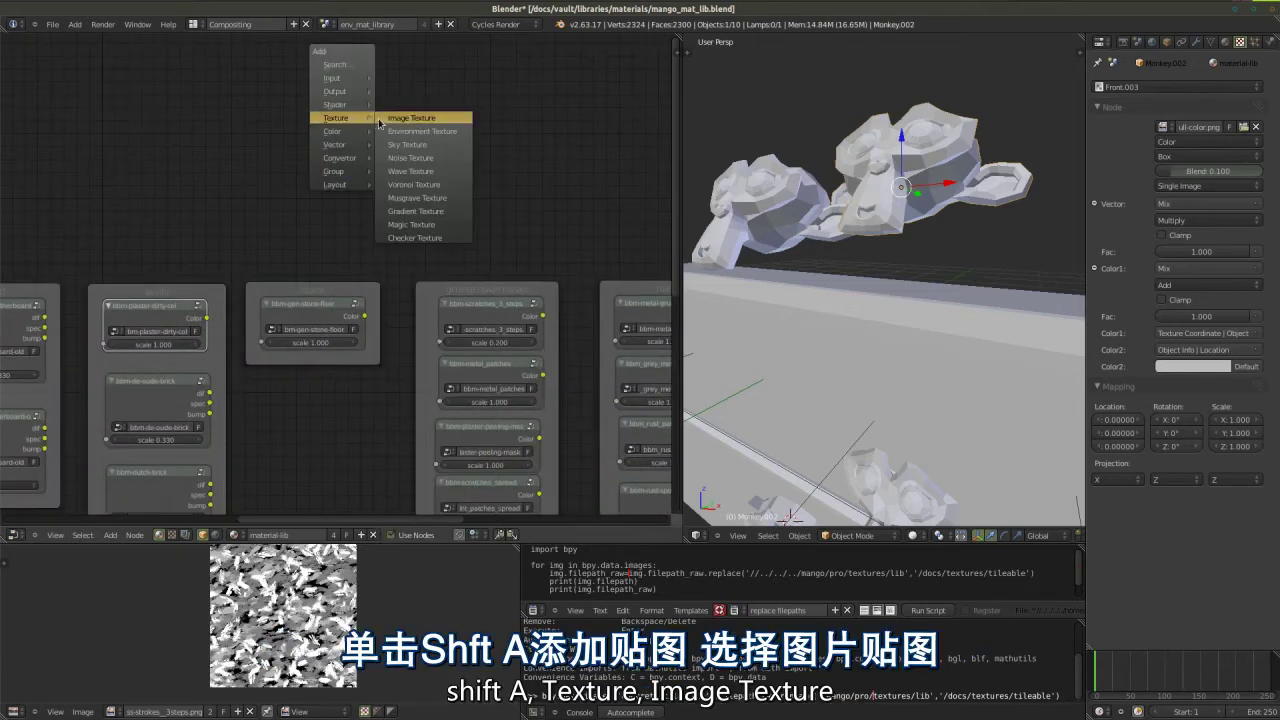
{"action": "scroll", "coordinate": [168, 288], "scroll_direction": "down", "scroll_amount": 6}
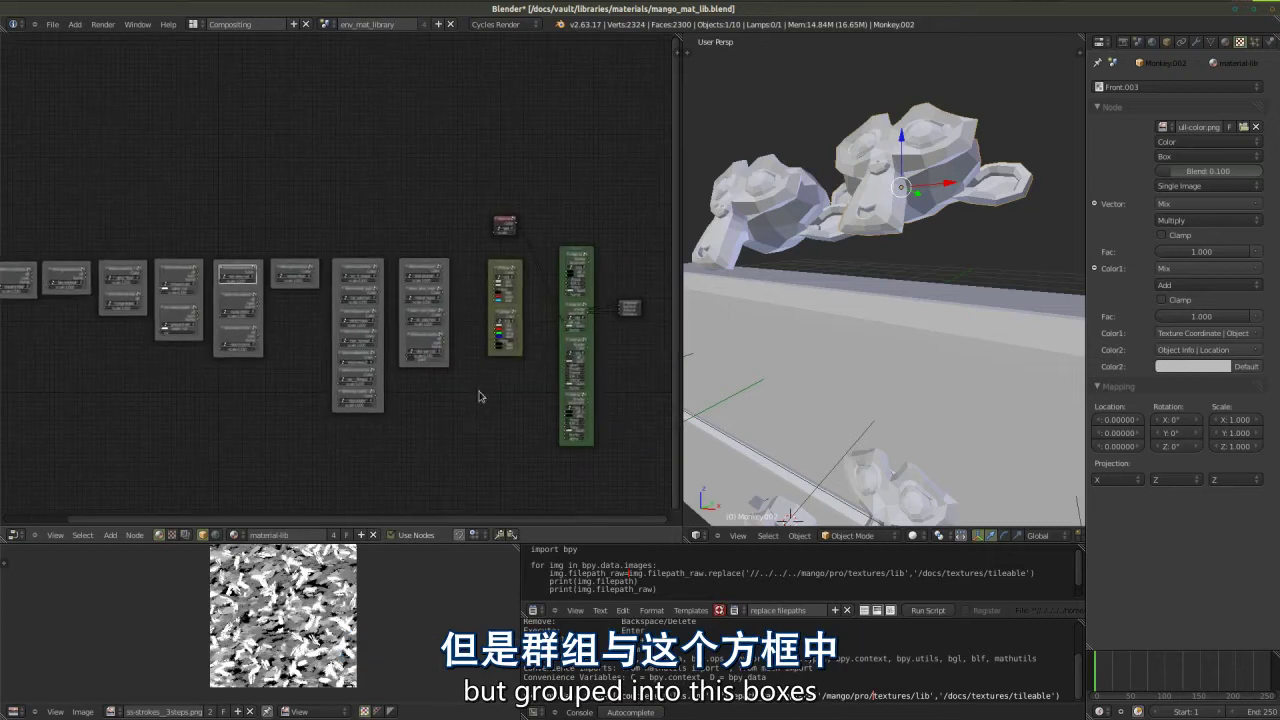
- Move the bbm-test node group to a free area above the blending frame
{"action": "scroll", "coordinate": [238, 280], "scroll_direction": "up", "scroll_amount": 5}
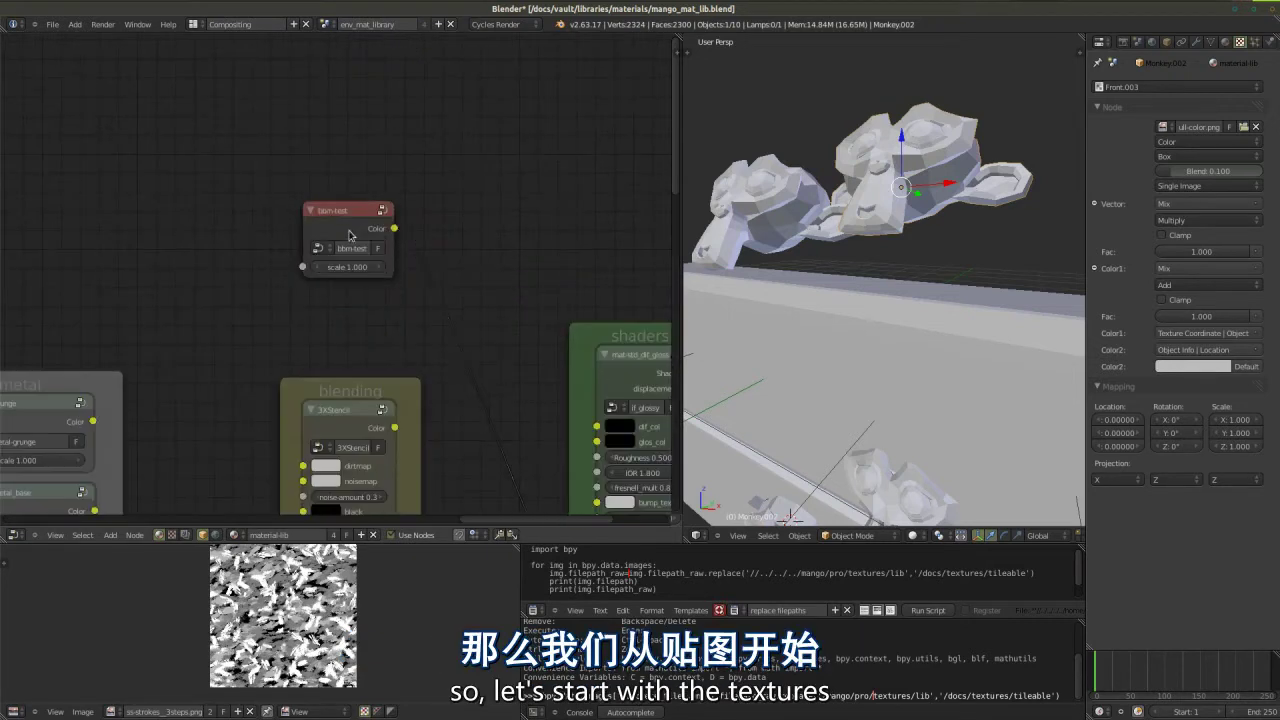
{"action": "left_click", "coordinate": [353, 240]}
{"action": "key", "text": "g"}
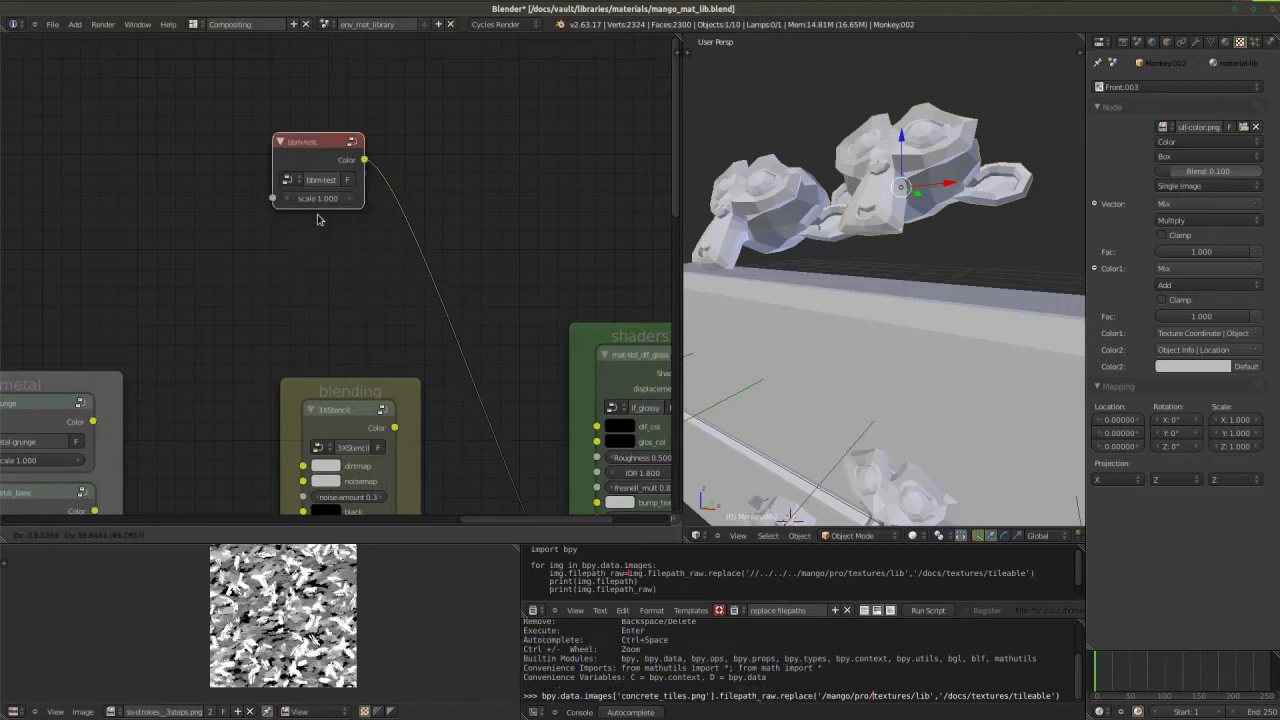
{"action": "left_click", "coordinate": [303, 255]}
{"action": "scroll", "coordinate": [343, 263], "scroll_direction": "down", "scroll_amount": 5}
{"action": "scroll", "coordinate": [265, 352], "scroll_direction": "down", "scroll_amount": 3}
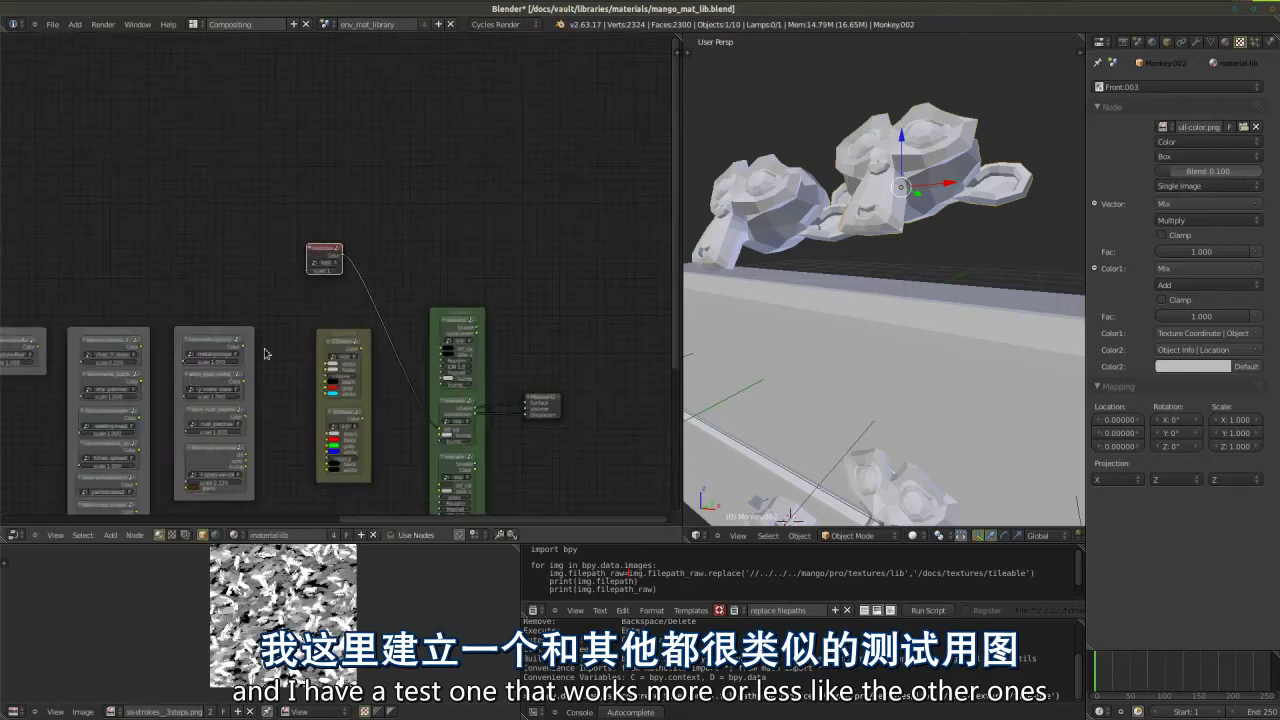
- Examine the outputs and the scale parameter of the bbm-de-oude-brick and bbm-dutch-brick groups in the walls frame
{"action": "scroll", "coordinate": [207, 488], "scroll_direction": "up", "scroll_amount": 6}
{"action": "middle_click_drag", "start_coordinate": [186, 480], "coordinate": [499, 423]}
{"action": "scroll", "coordinate": [508, 413], "scroll_direction": "down", "scroll_amount": 5}
{"action": "scroll", "coordinate": [292, 402], "scroll_direction": "up", "scroll_amount": 12}
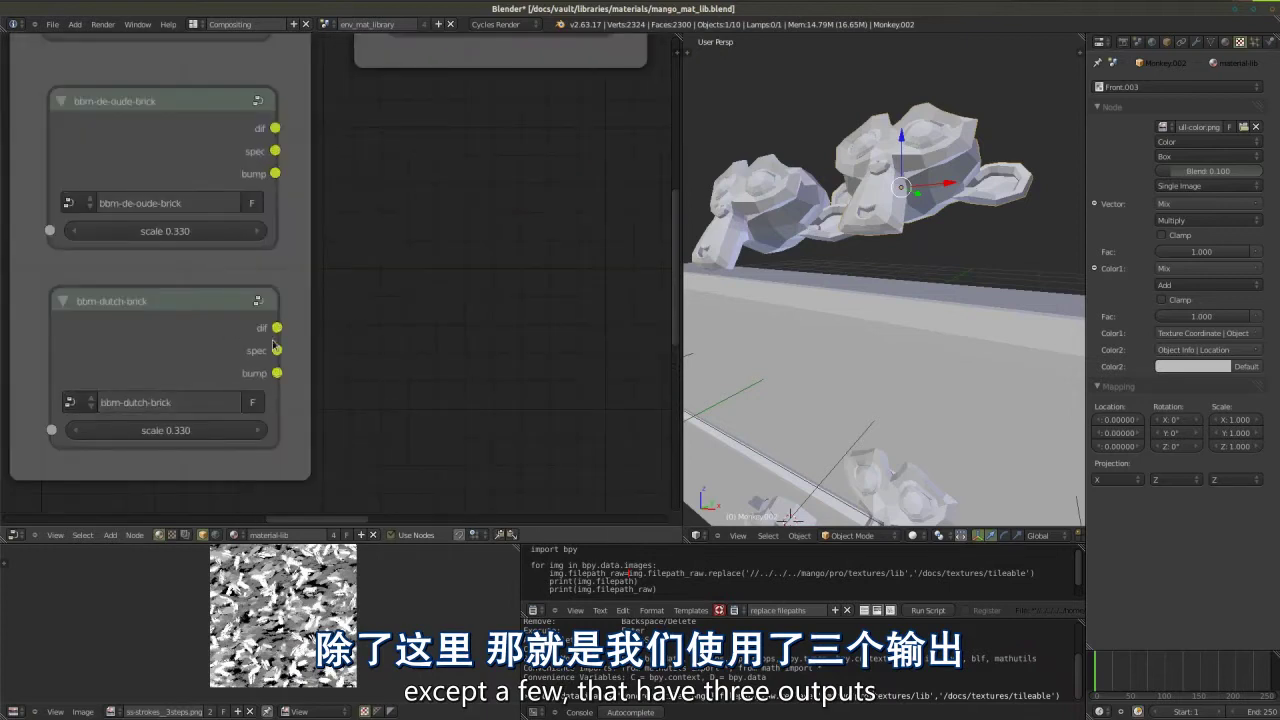
{"action": "scroll", "coordinate": [271, 337], "scroll_direction": "down", "scroll_amount": 5}
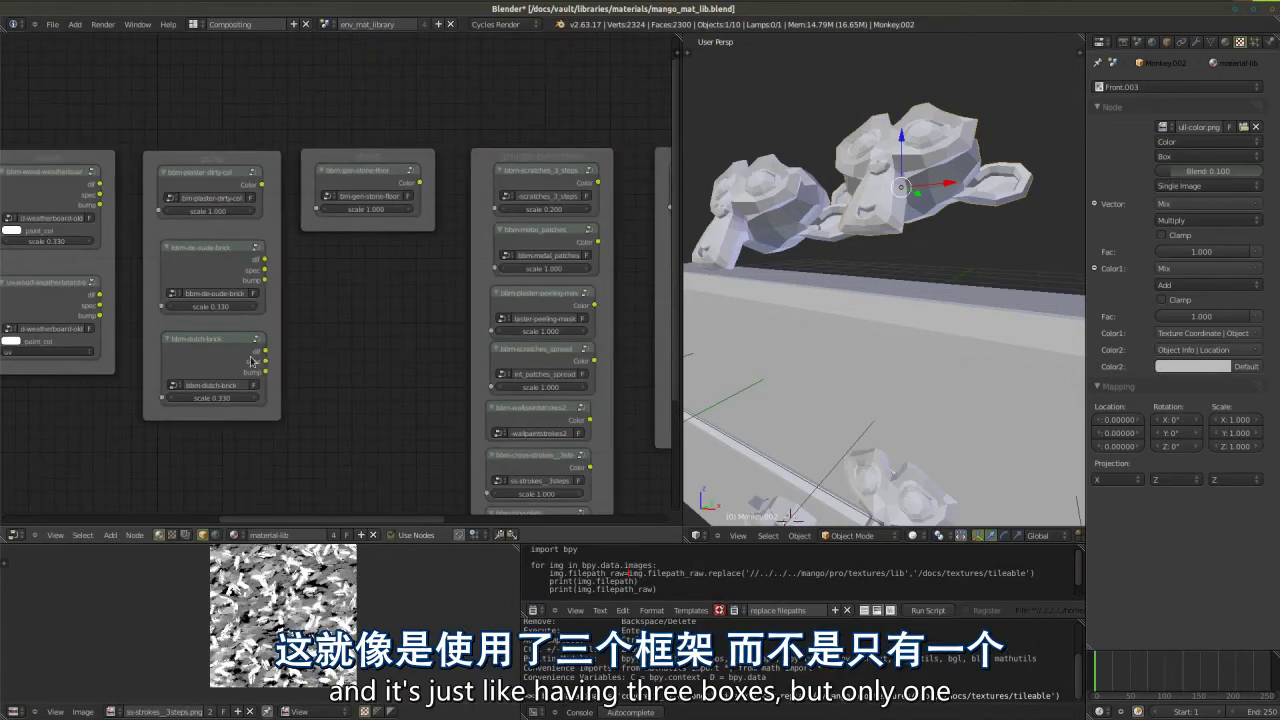
{"action": "scroll", "coordinate": [198, 401], "scroll_direction": "up", "scroll_amount": 3}
{"action": "scroll", "coordinate": [300, 340], "scroll_direction": "down", "scroll_amount": 3}
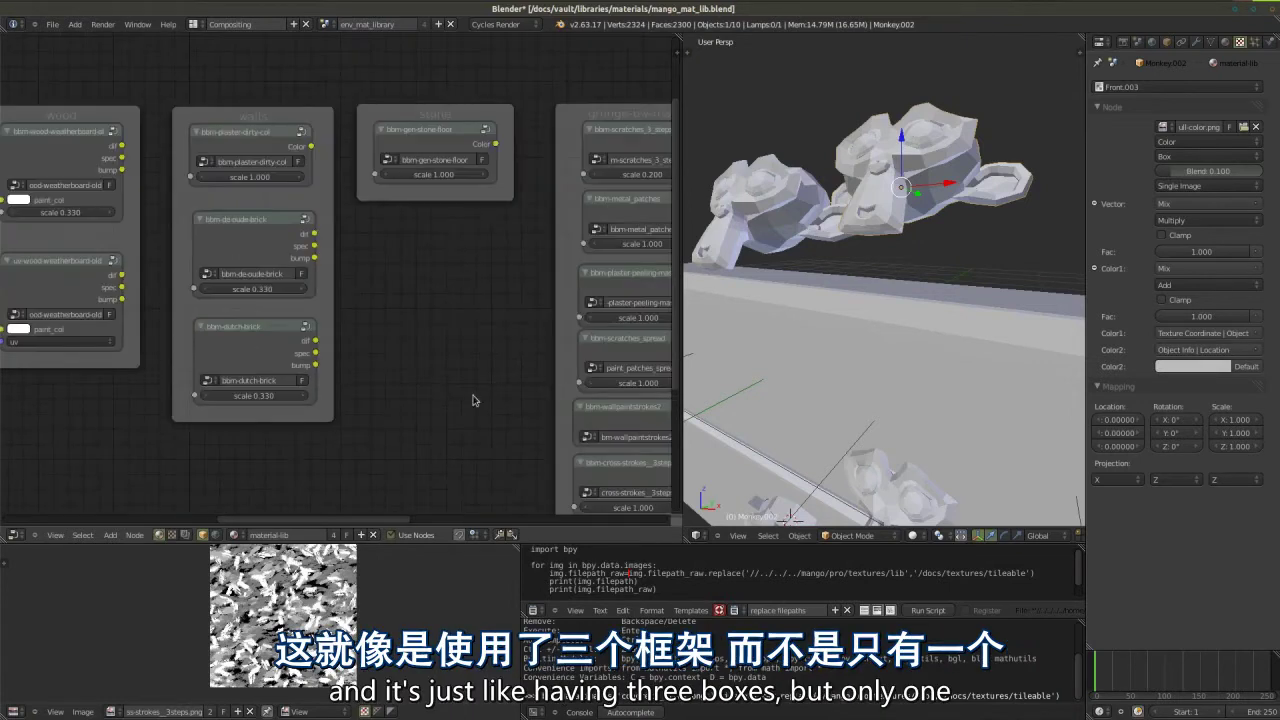
{"action": "scroll", "coordinate": [345, 383], "scroll_direction": "up", "scroll_amount": 4}
{"action": "scroll", "coordinate": [240, 332], "scroll_direction": "up", "scroll_amount": 2}
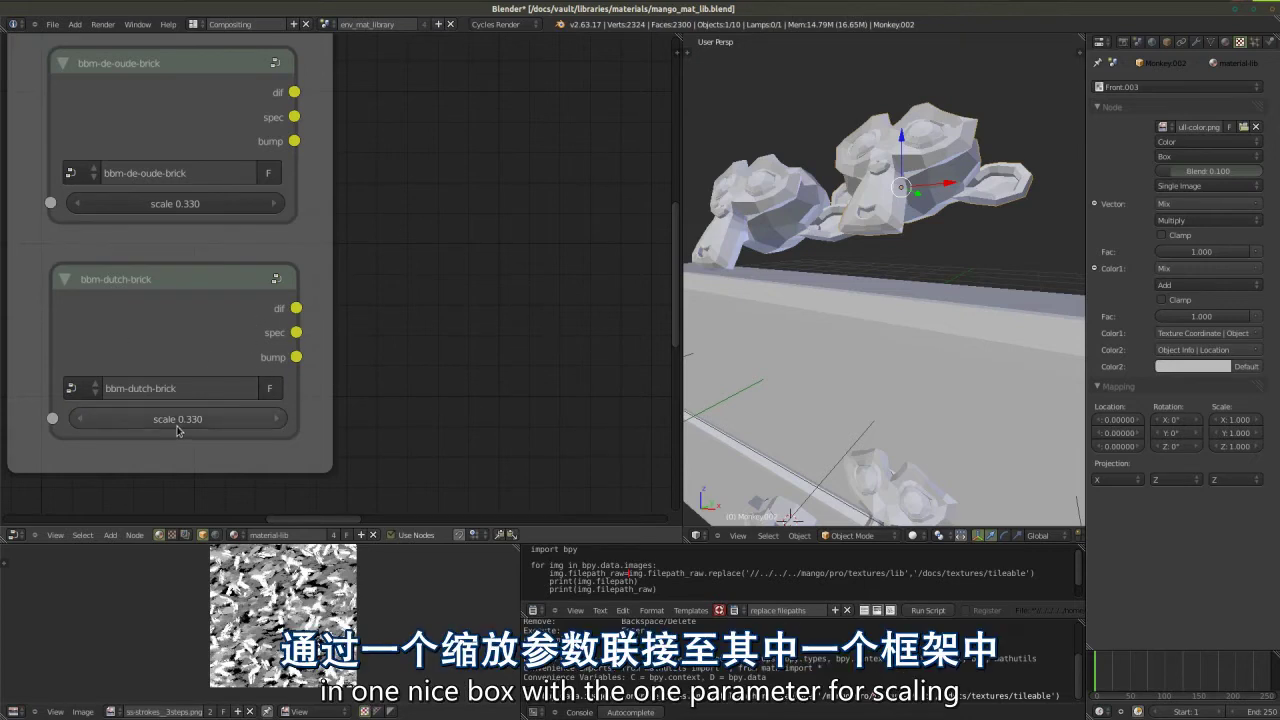
{"action": "scroll", "coordinate": [186, 402], "scroll_direction": "down", "scroll_amount": 3}
{"action": "scroll", "coordinate": [174, 402], "scroll_direction": "down", "scroll_amount": 8}
- Open the bbm-test node group for editing so all its internal nodes are in view
{"action": "middle_click_drag", "start_coordinate": [440, 292], "coordinate": [346, 319]}
{"action": "scroll", "coordinate": [419, 262], "scroll_direction": "up", "scroll_amount": 6}
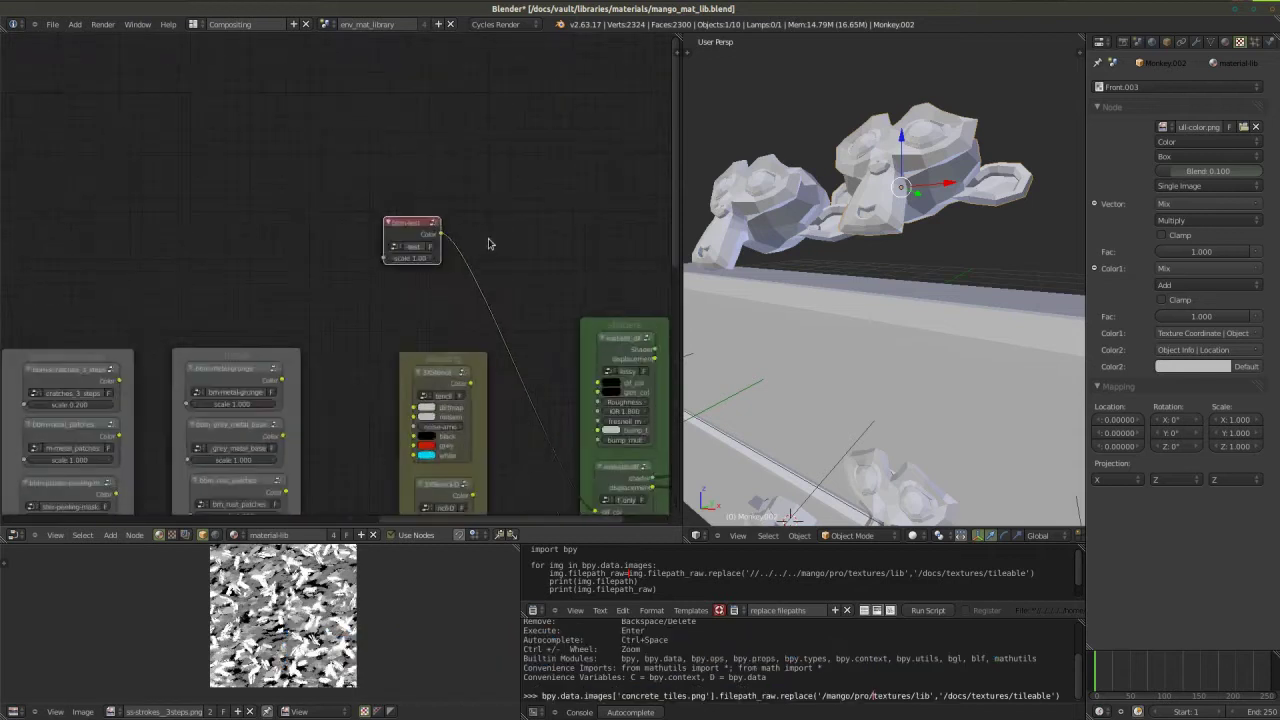
{"action": "scroll", "coordinate": [484, 236], "scroll_direction": "up", "scroll_amount": 6}
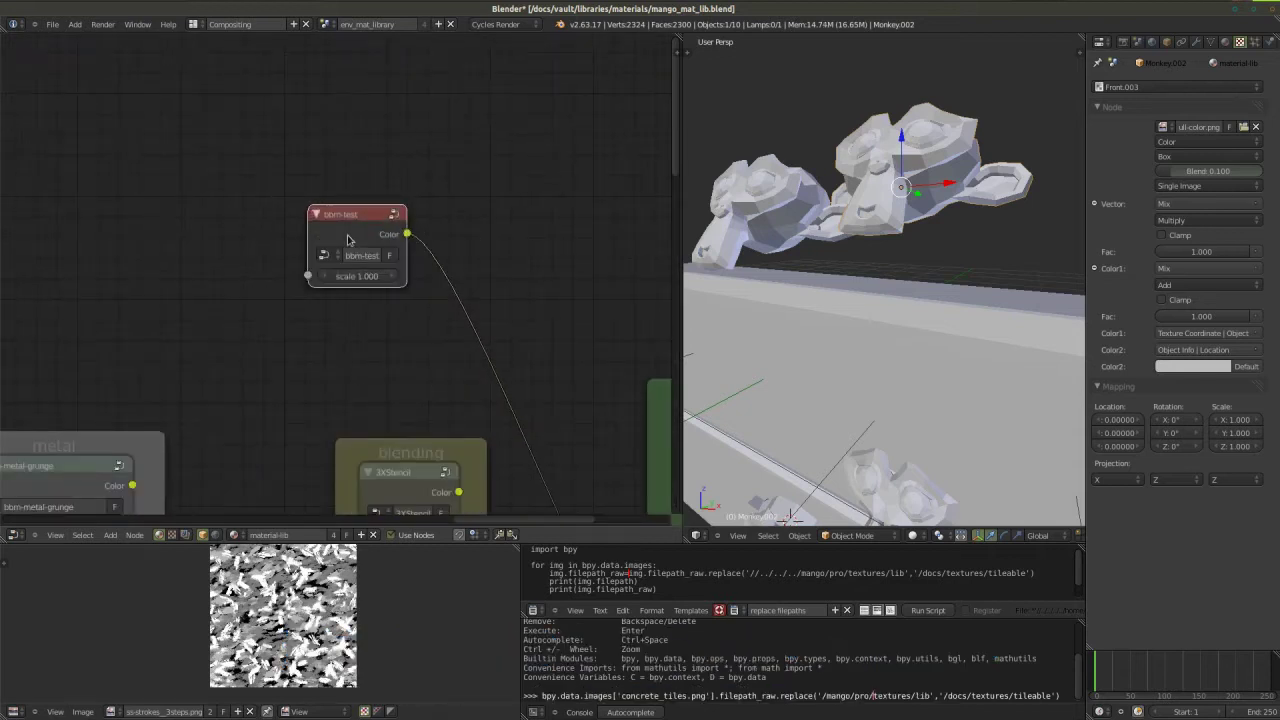
{"action": "key", "text": "Tab"}
{"action": "scroll", "coordinate": [244, 334], "scroll_direction": "down", "scroll_amount": 5}
{"action": "scroll", "coordinate": [190, 340], "scroll_direction": "up", "scroll_amount": 2}
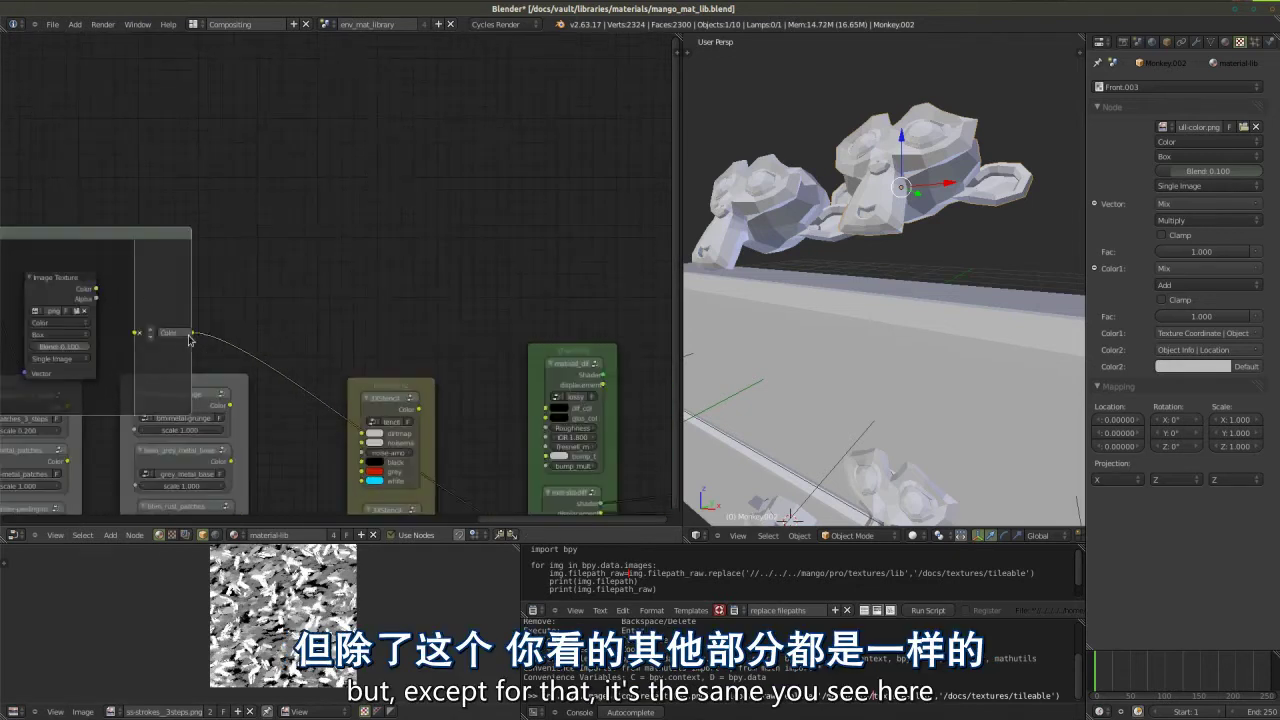
{"action": "key", "text": "Tab"}
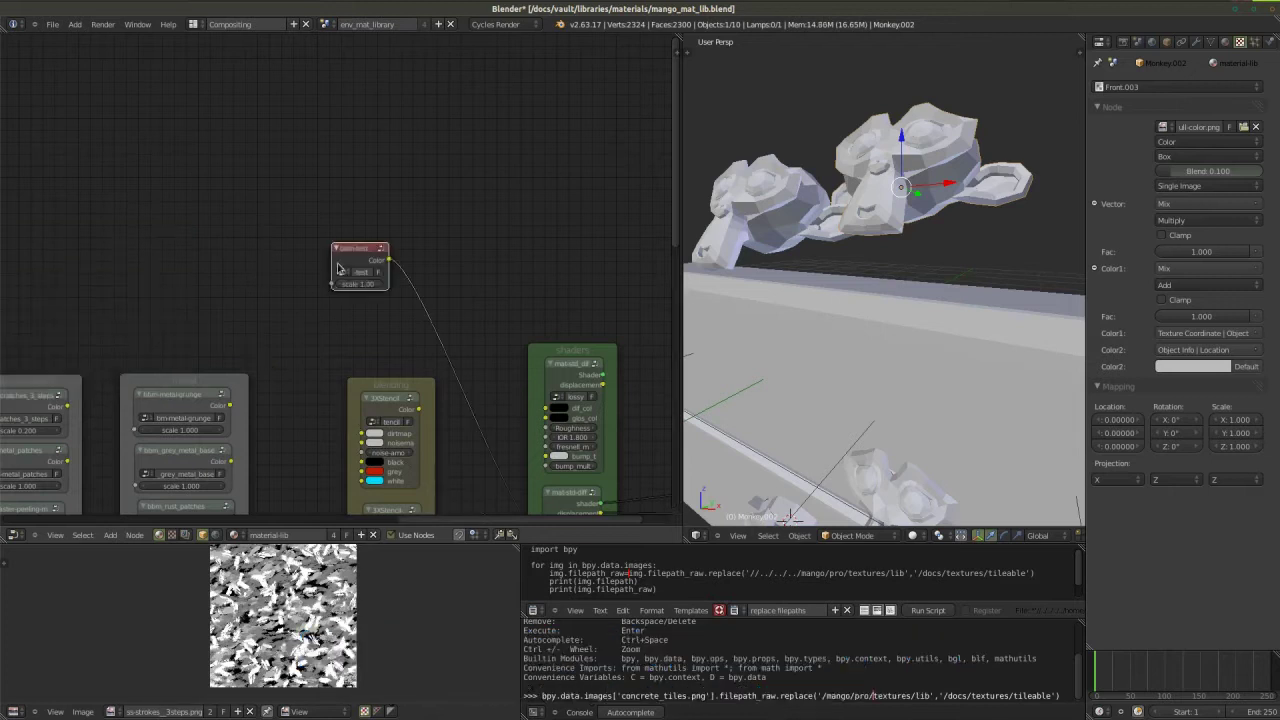
{"action": "key", "text": "Tab"}
{"action": "middle_click_drag", "start_coordinate": [249, 308], "coordinate": [537, 257]}
{"action": "middle_click_drag", "start_coordinate": [326, 345], "coordinate": [408, 311]}
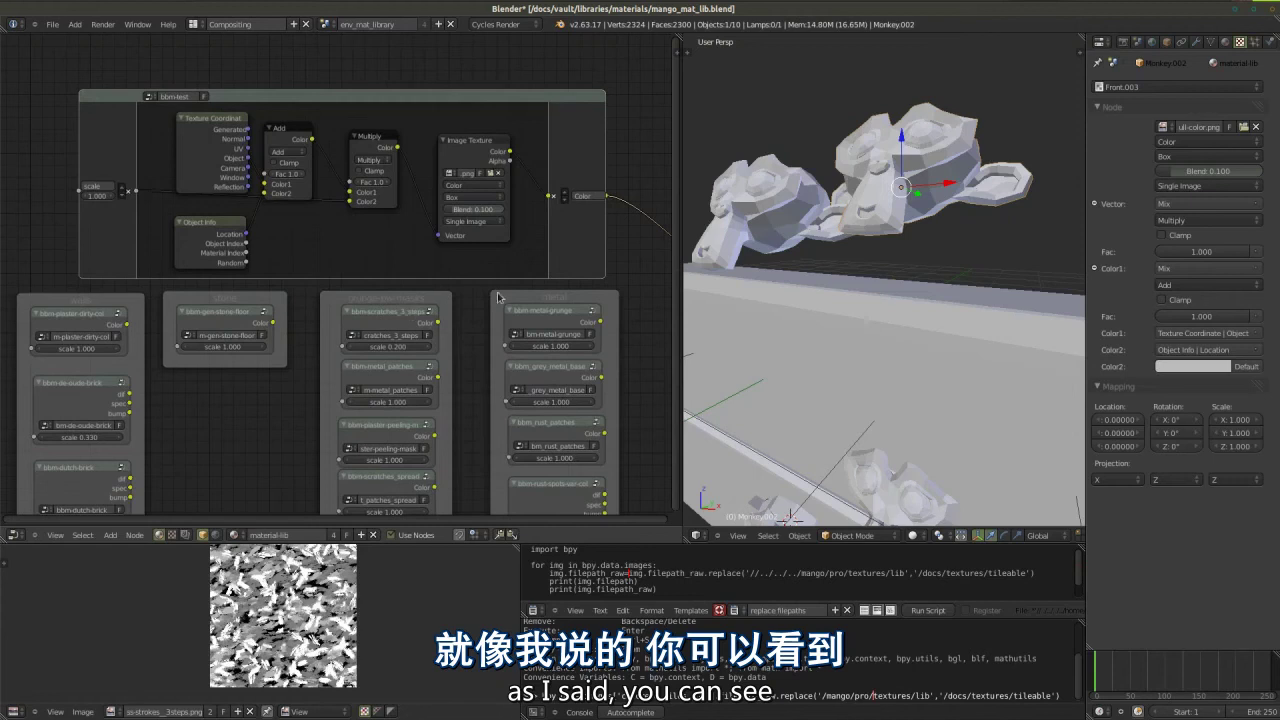
- Select the Image Texture node inside bbm-test and examine its box projection, blend setting and vector input
{"action": "scroll", "coordinate": [481, 291], "scroll_direction": "up", "scroll_amount": 1}
{"action": "left_click", "coordinate": [470, 142]}
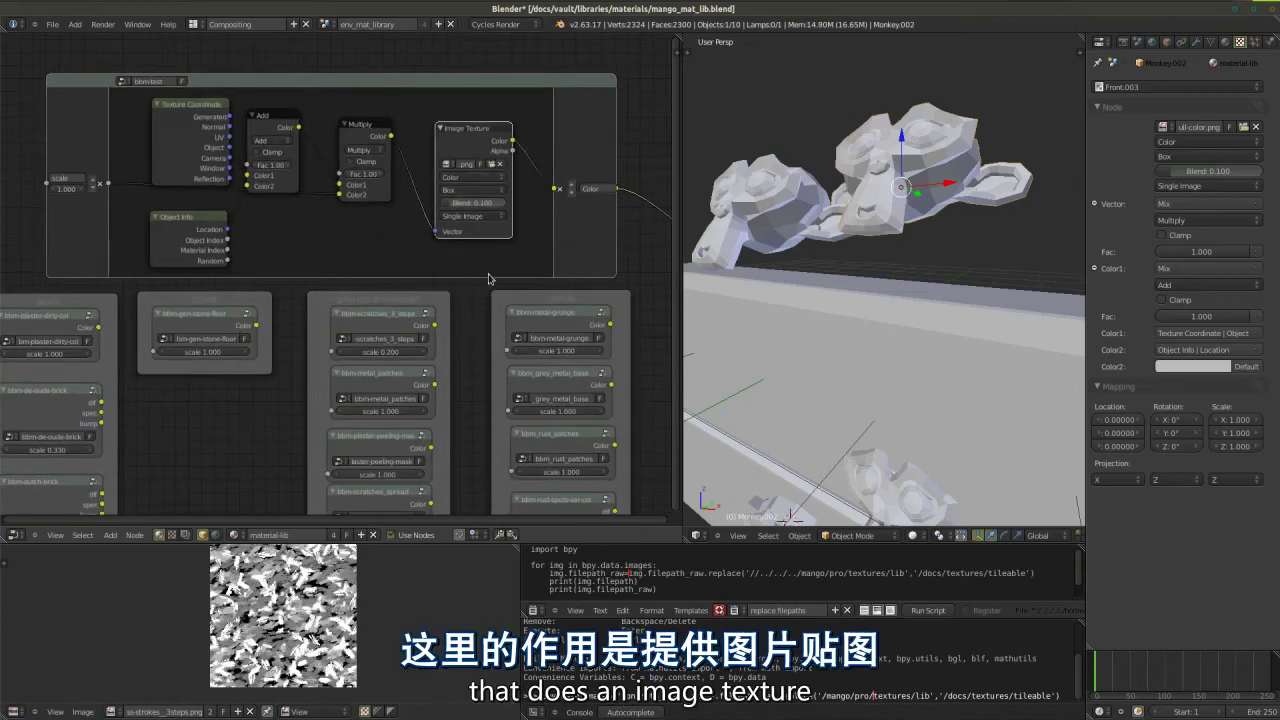
{"action": "scroll", "coordinate": [487, 247], "scroll_direction": "up", "scroll_amount": 1}
{"action": "scroll", "coordinate": [505, 212], "scroll_direction": "up", "scroll_amount": 1}
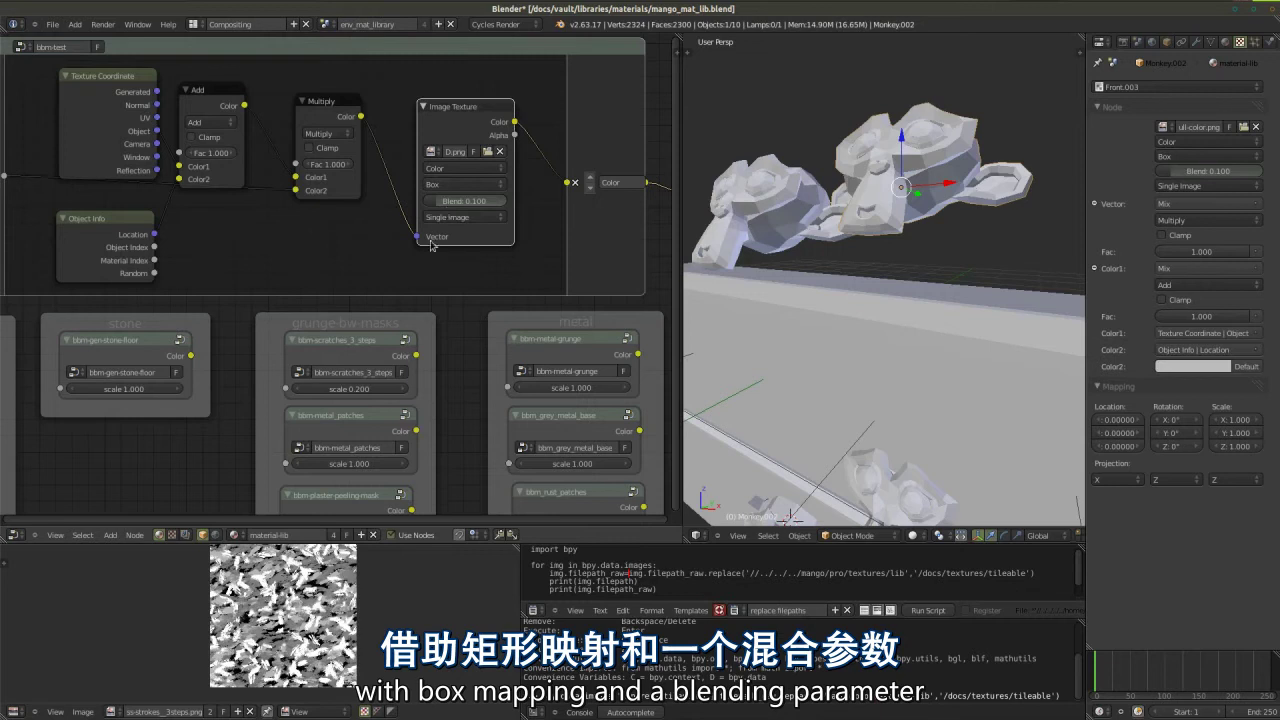
{"action": "middle_click_drag", "start_coordinate": [386, 273], "coordinate": [409, 293]}
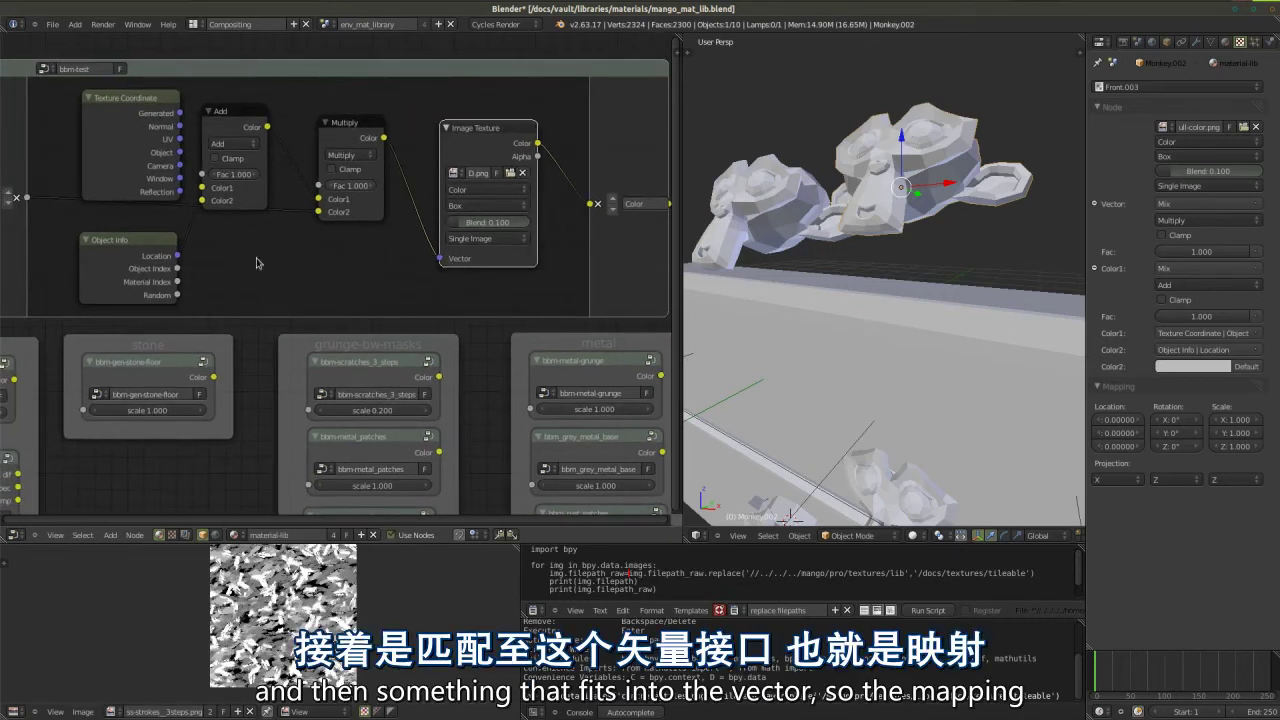
{"action": "scroll", "coordinate": [273, 330], "scroll_direction": "down", "scroll_amount": 3}
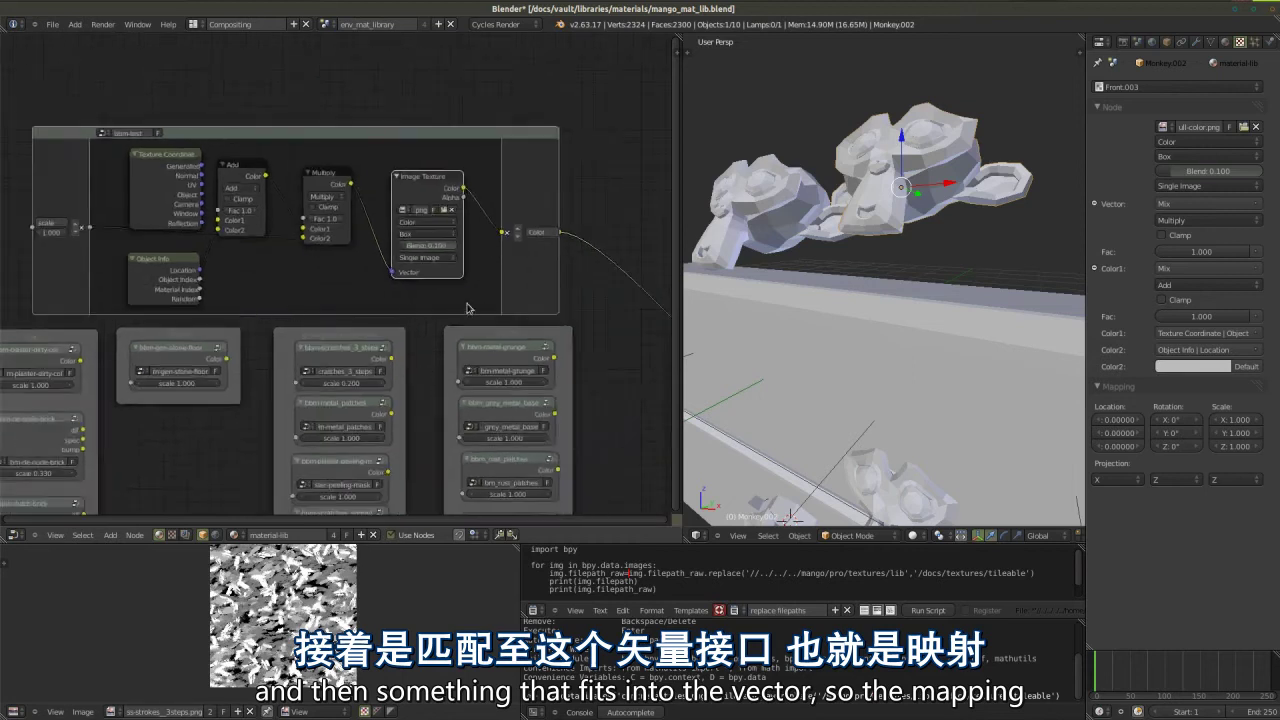
{"action": "scroll", "coordinate": [388, 276], "scroll_direction": "up", "scroll_amount": 4}
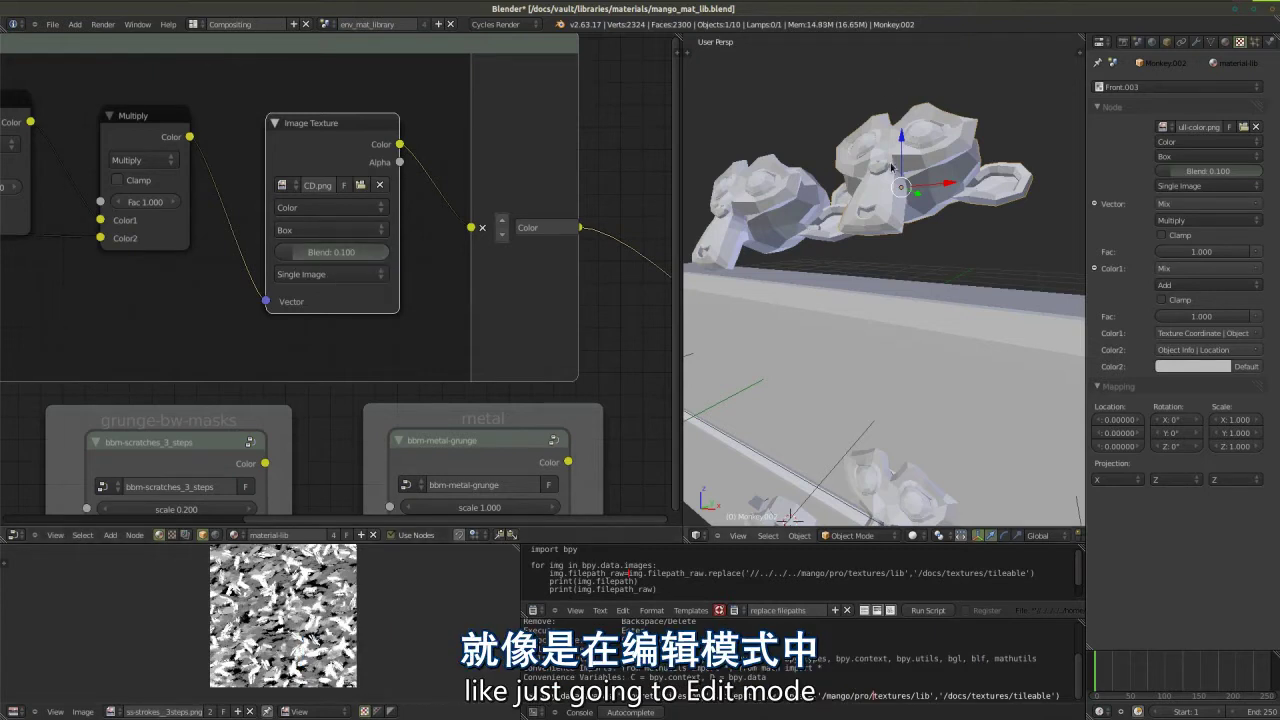
- Enter and leave Edit Mode on the selected monkey head
{"action": "key", "text": "Tab"}
{"action": "key", "text": "Tab"}
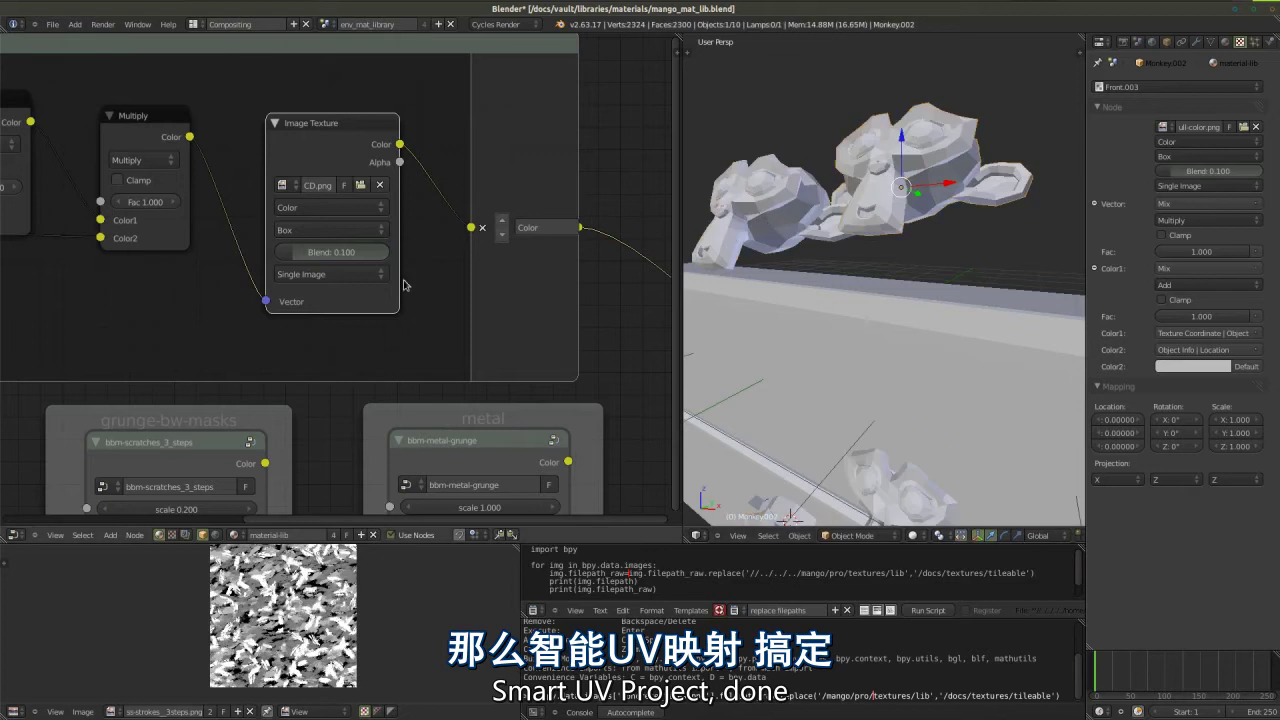
- Examine the two neighbouring monkey head instances from several angles, selecting each of them in turn
{"action": "scroll", "coordinate": [280, 224], "scroll_direction": "down", "scroll_amount": 1}
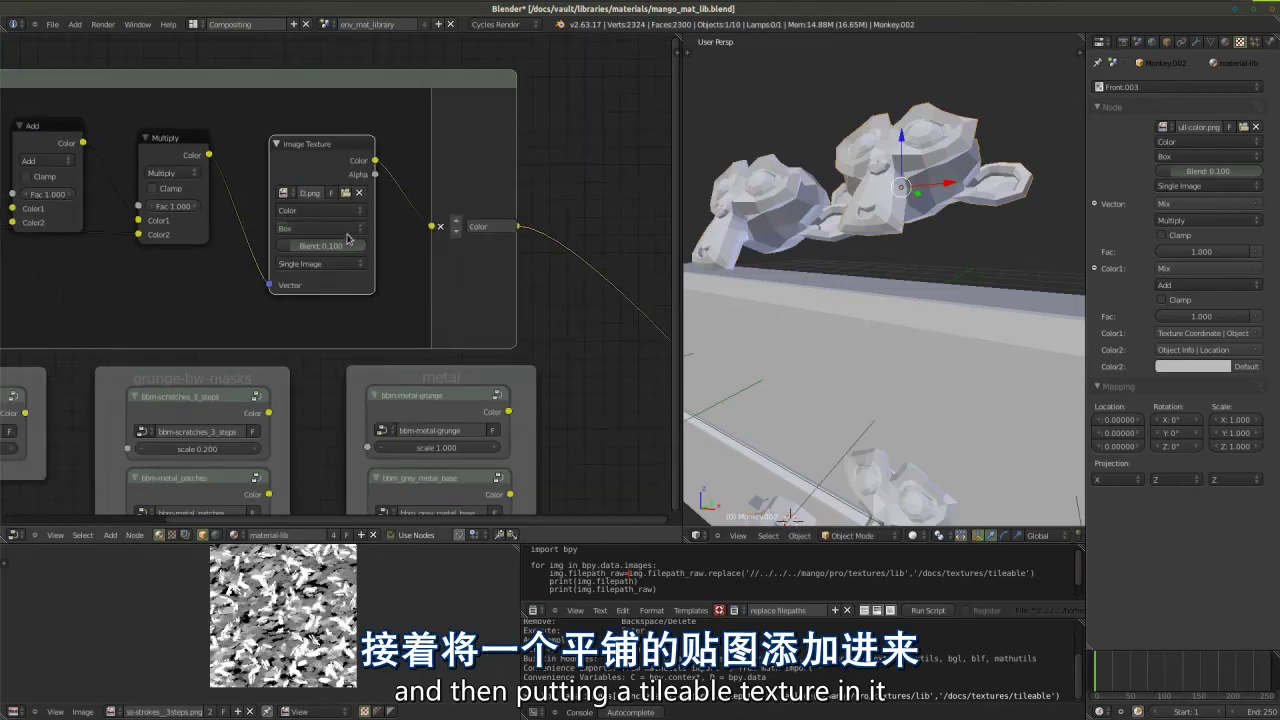
{"action": "scroll", "coordinate": [446, 241], "scroll_direction": "up", "scroll_amount": 1}
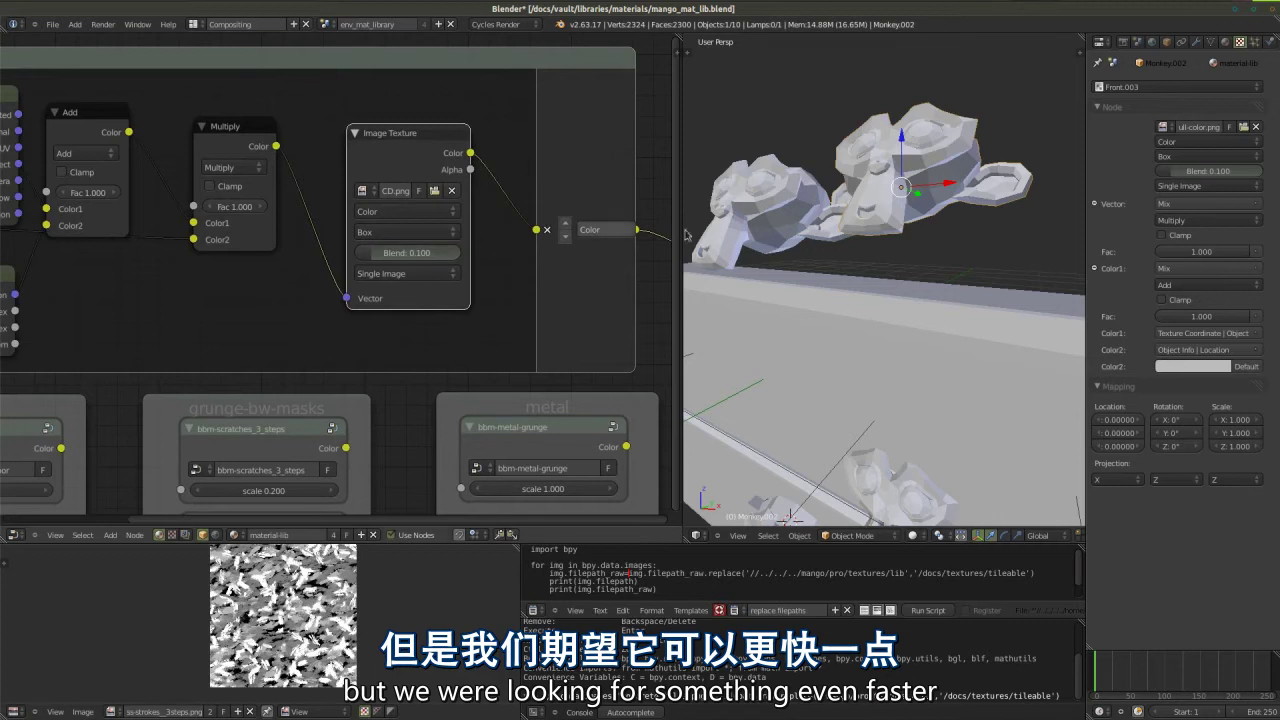
{"action": "middle_click_drag", "start_coordinate": [818, 213], "coordinate": [859, 209]}
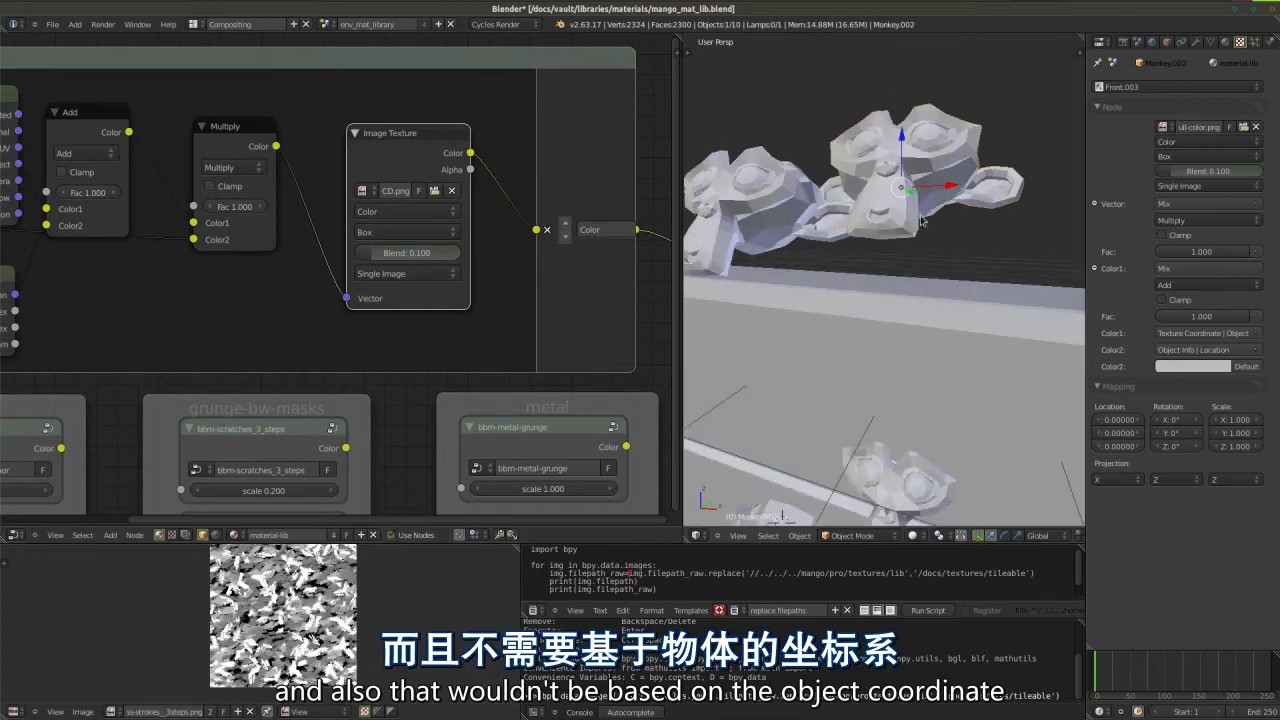
{"action": "middle_click_drag", "start_coordinate": [950, 189], "coordinate": [919, 176]}
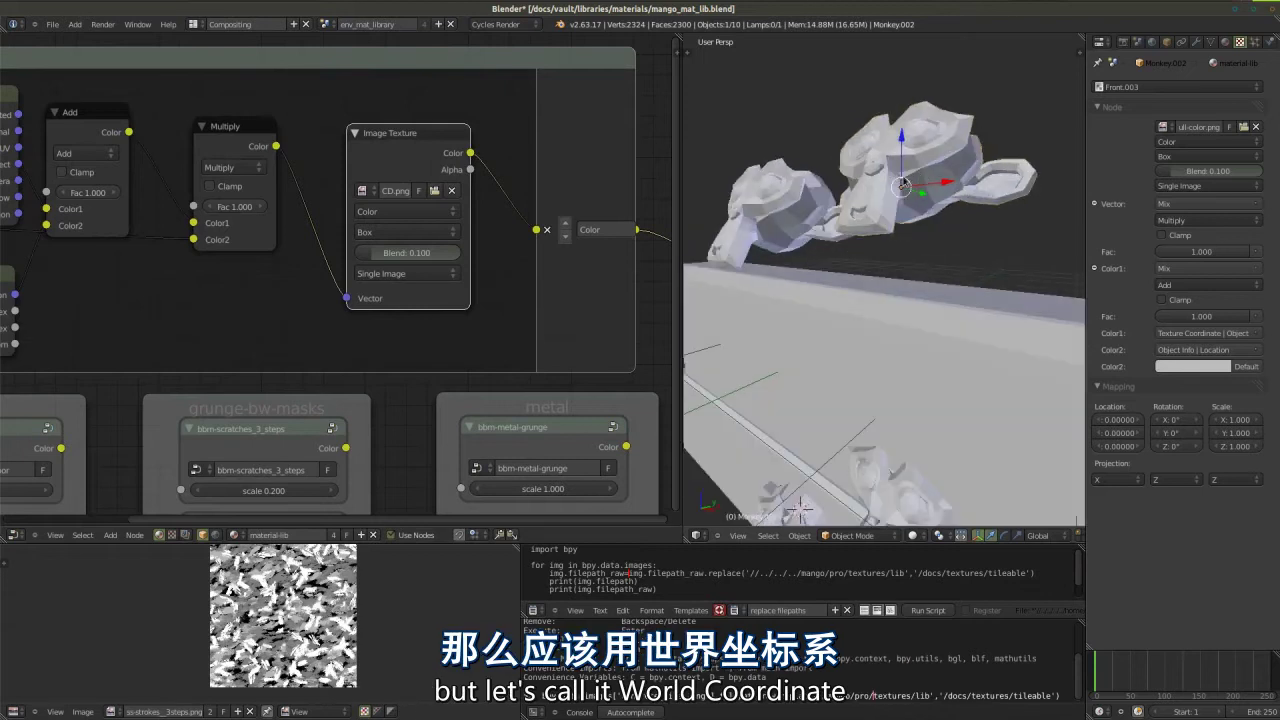
{"action": "right_click", "coordinate": [806, 203]}
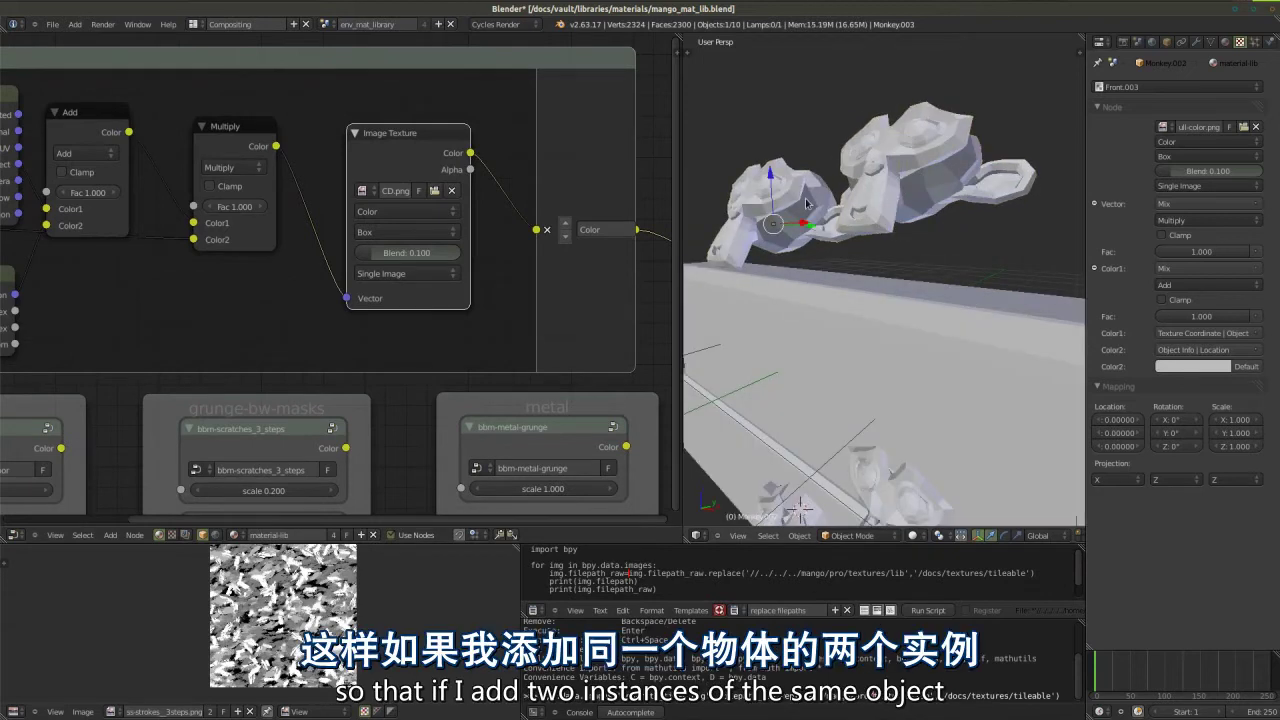
{"action": "middle_click_drag", "start_coordinate": [828, 200], "coordinate": [853, 200]}
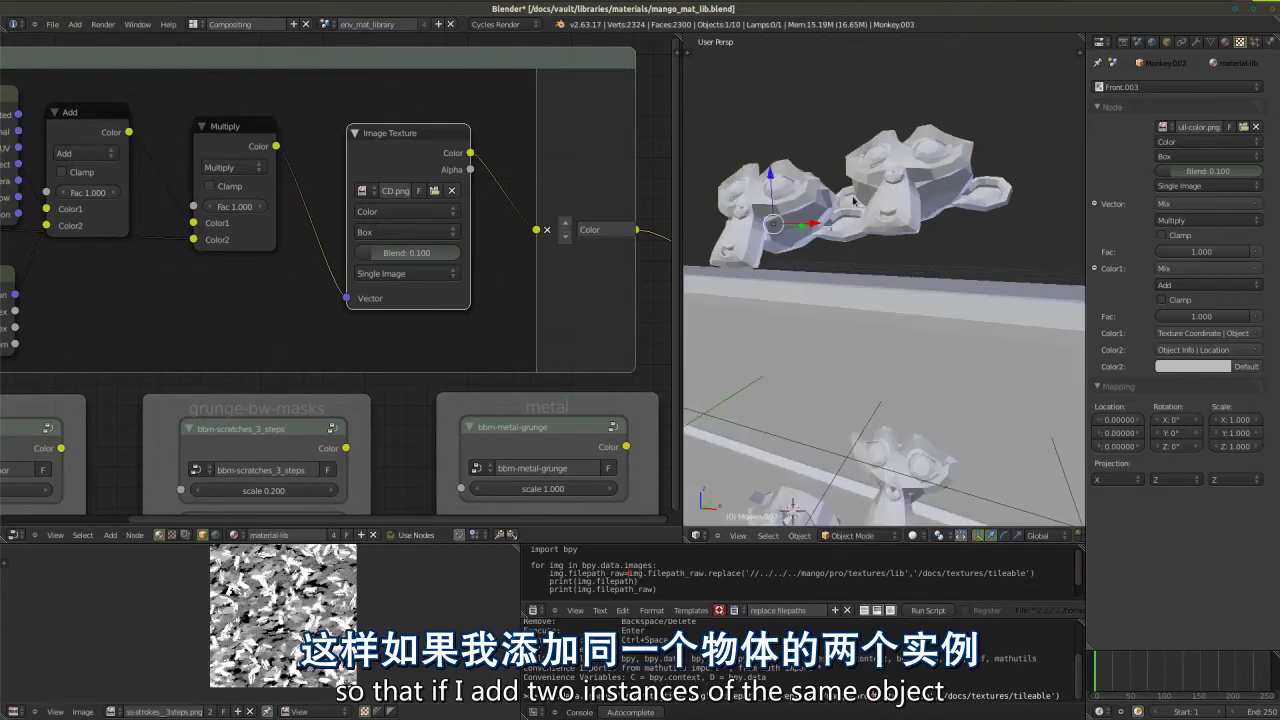
{"action": "right_click", "coordinate": [915, 170]}
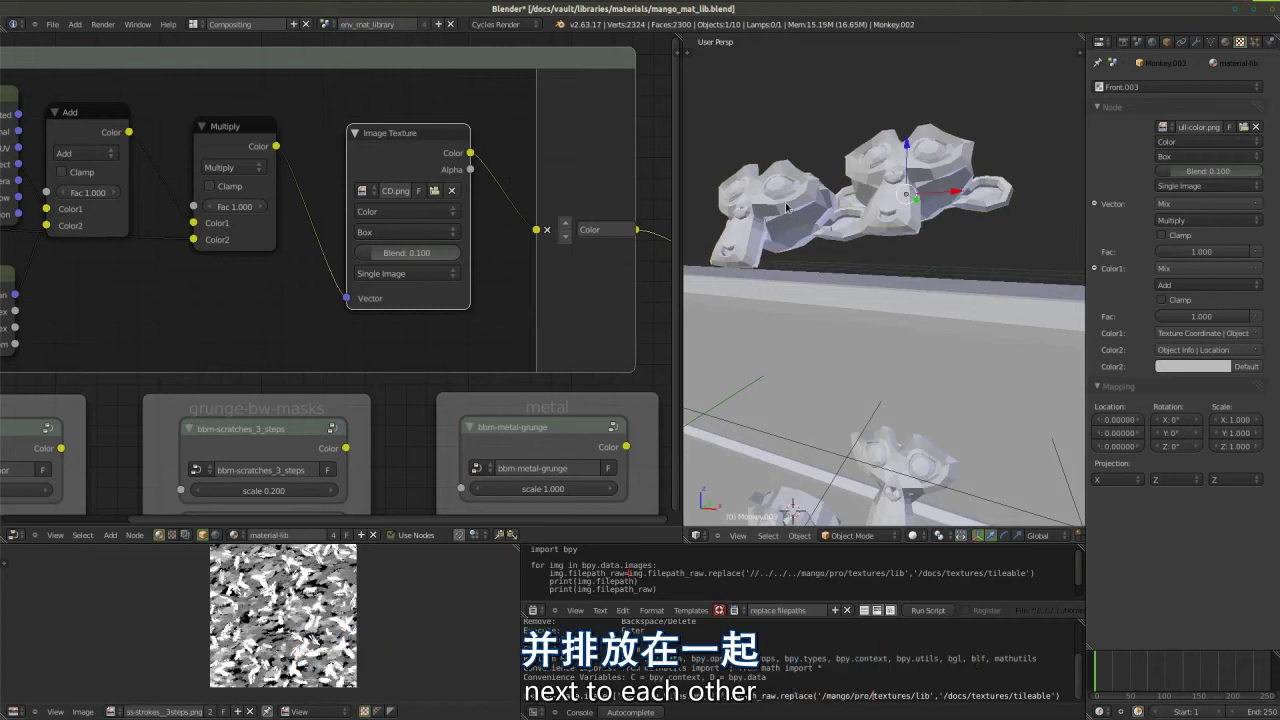
{"action": "middle_click_drag", "start_coordinate": [786, 207], "coordinate": [832, 216]}
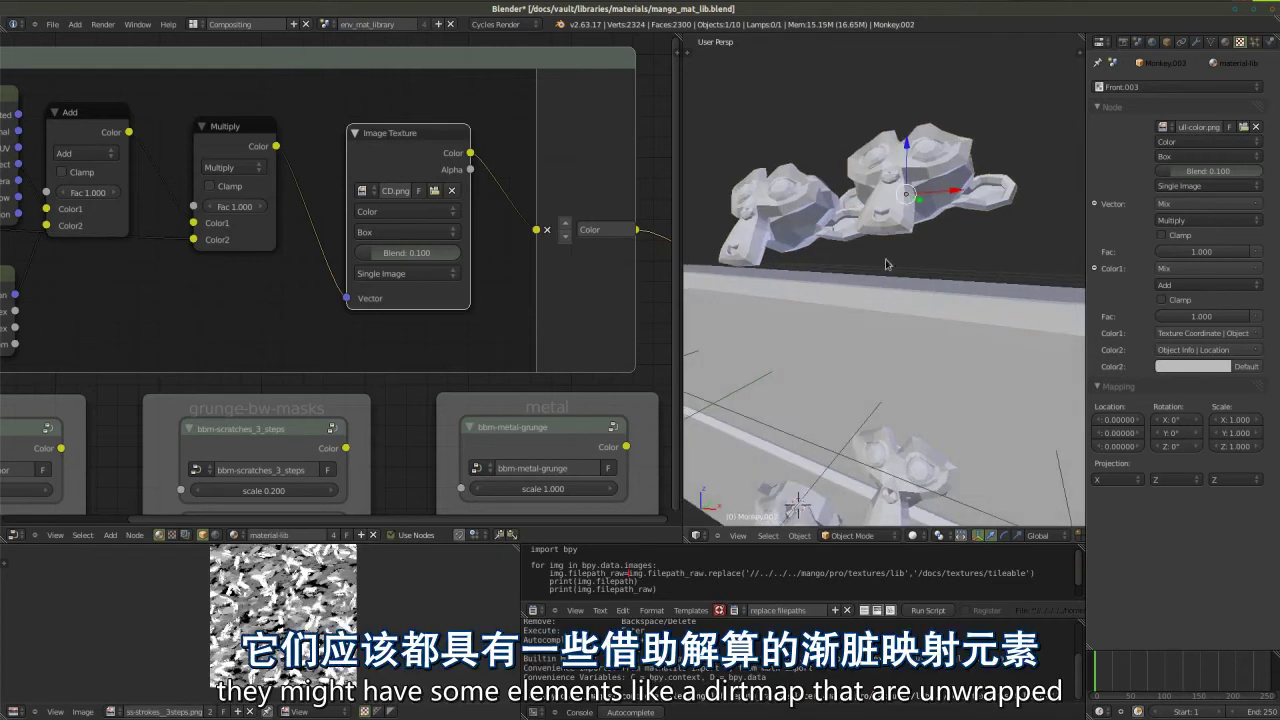
{"action": "right_click", "coordinate": [752, 200]}
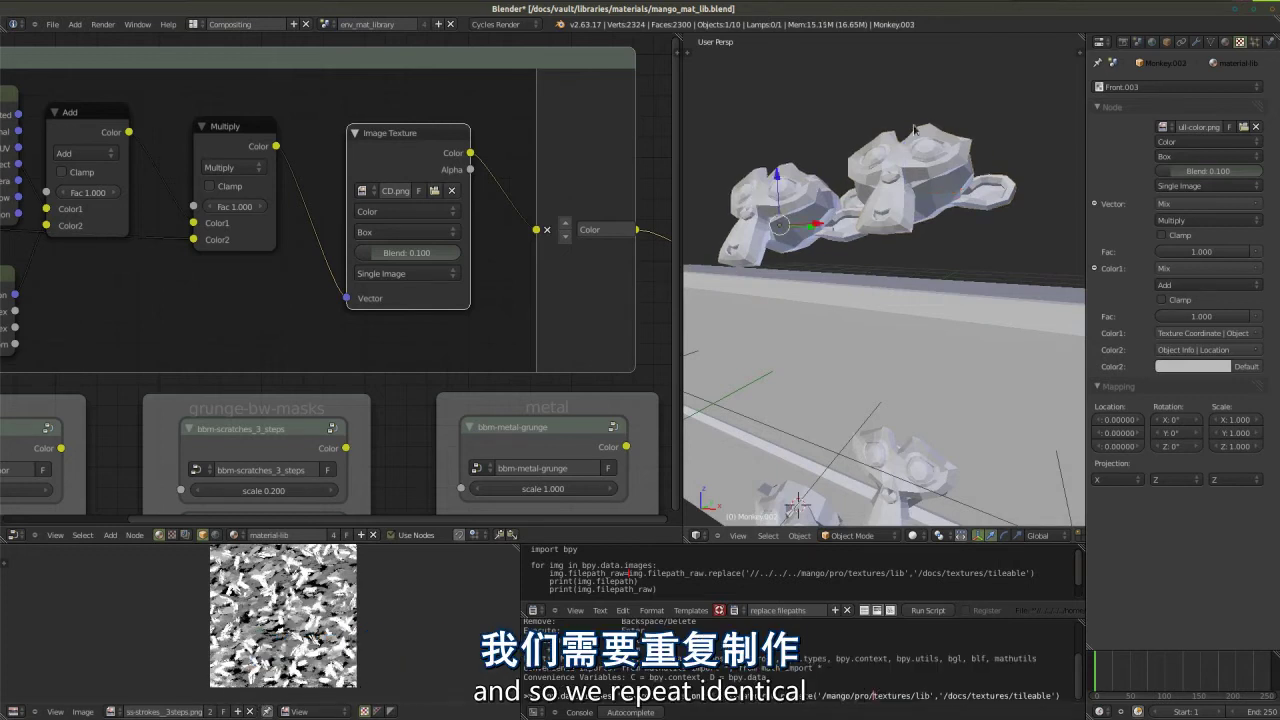
{"action": "right_click", "coordinate": [907, 200]}
{"action": "middle_click_drag", "start_coordinate": [907, 200], "coordinate": [897, 199]}
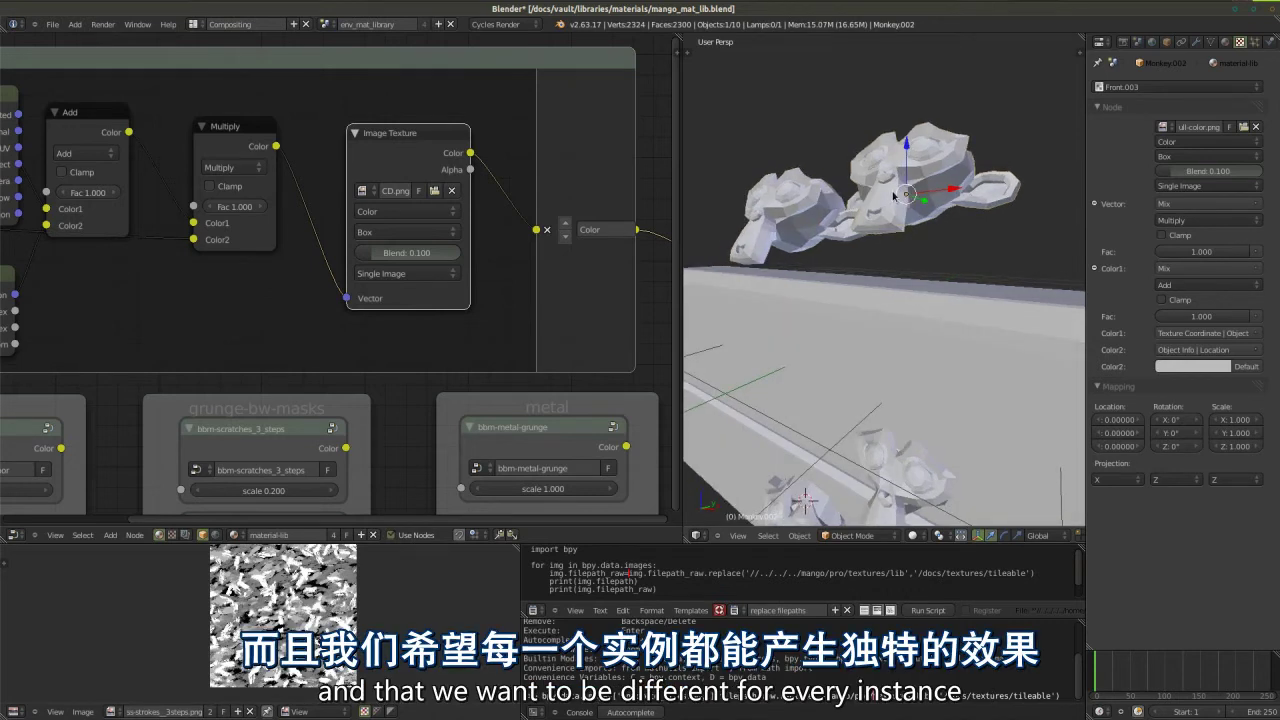
{"action": "middle_click_drag", "start_coordinate": [851, 191], "coordinate": [841, 202]}
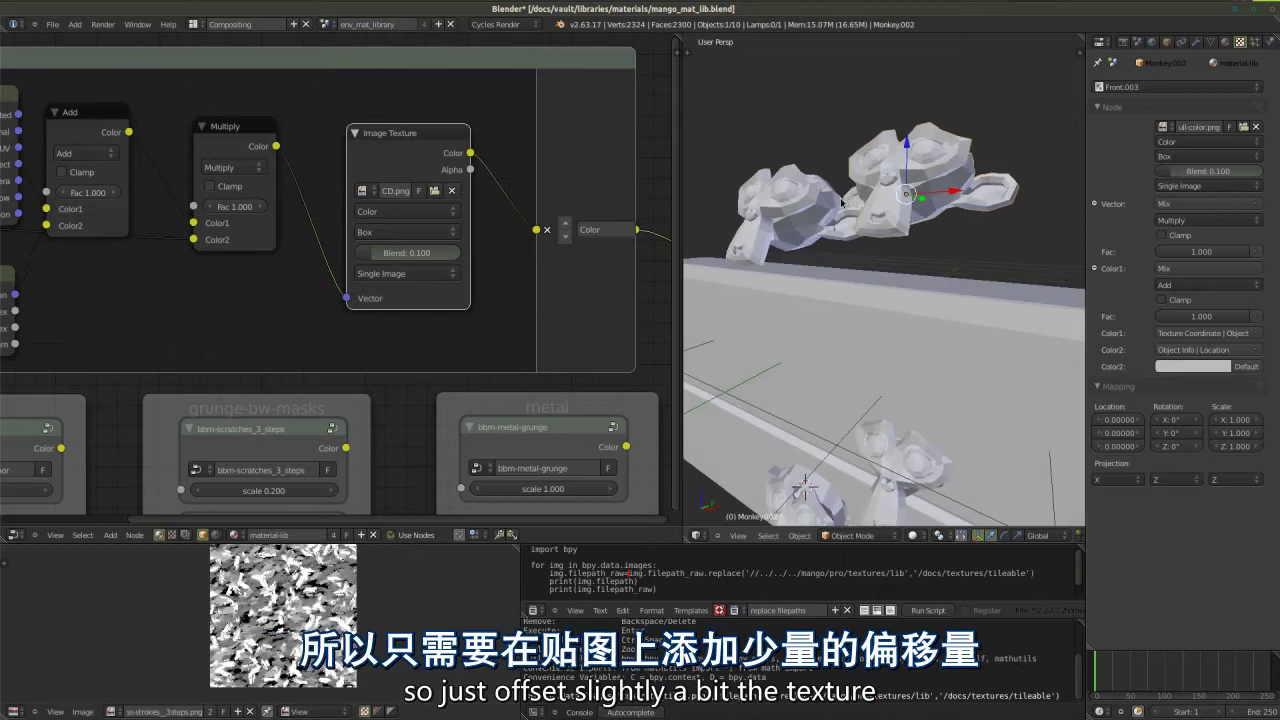
{"action": "middle_click_drag", "start_coordinate": [841, 202], "coordinate": [842, 213]}
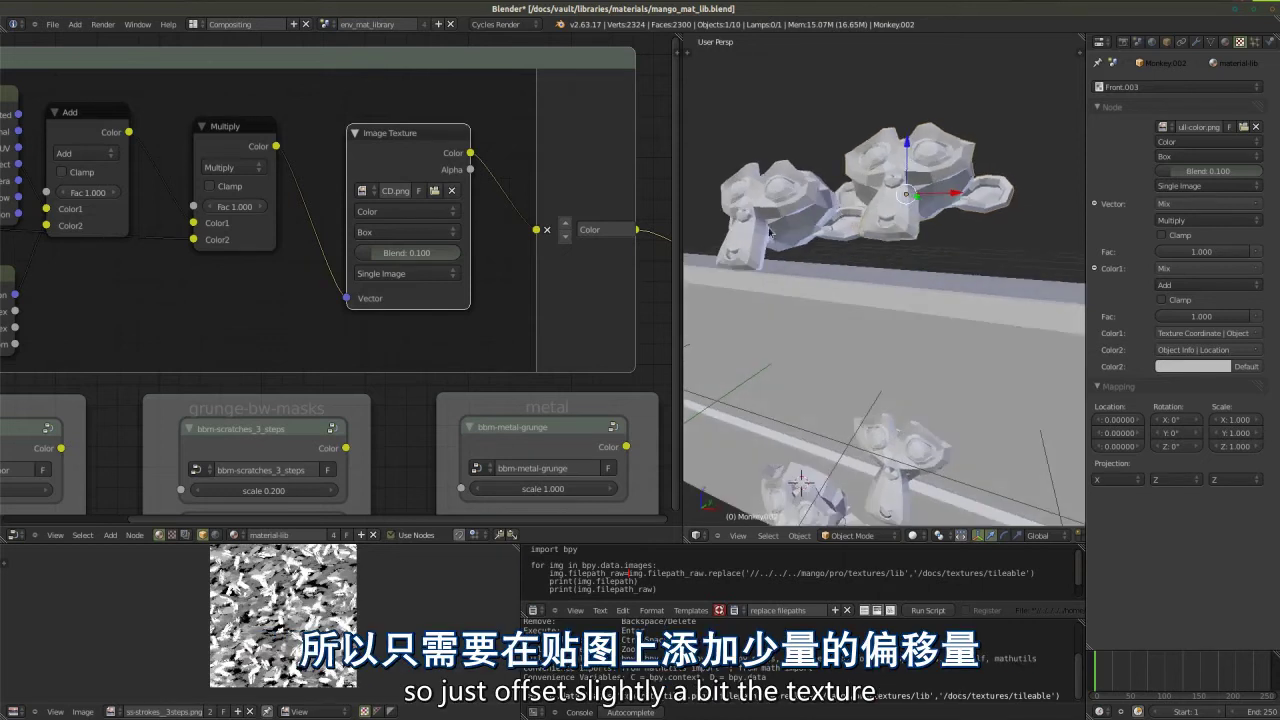
{"action": "middle_click_drag", "start_coordinate": [924, 213], "coordinate": [888, 213]}
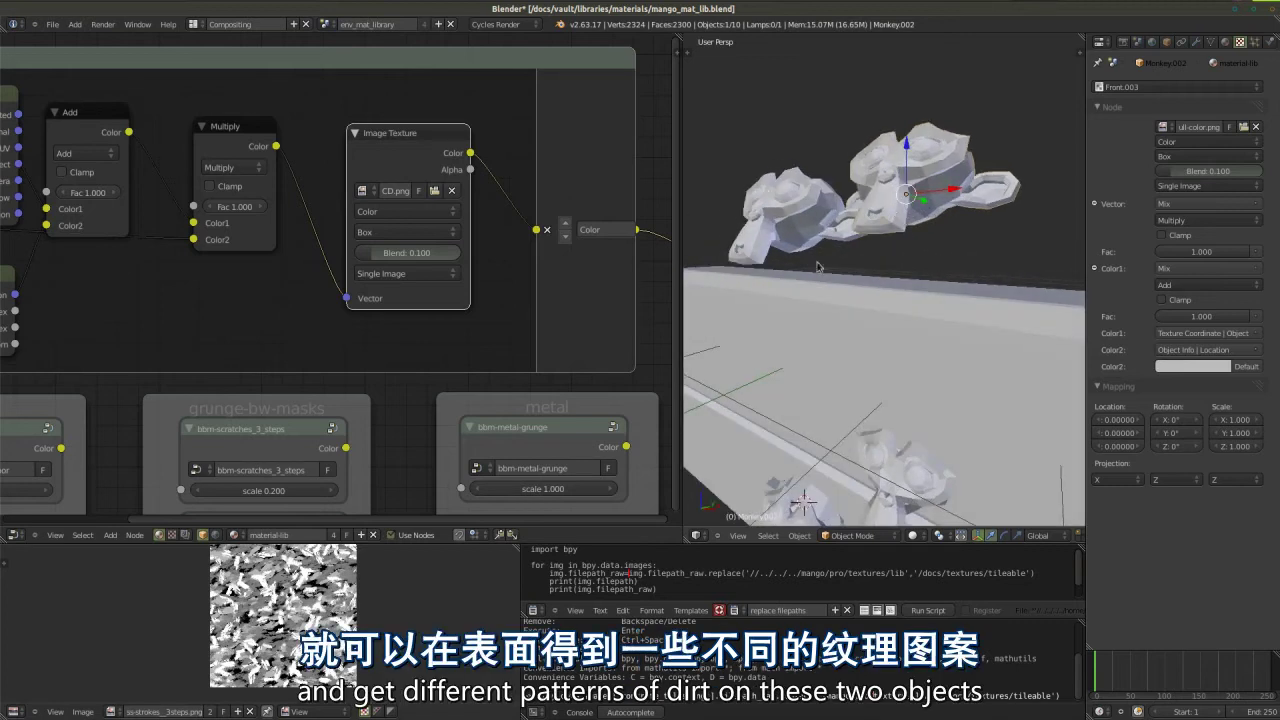
{"action": "middle_click_drag", "start_coordinate": [944, 197], "coordinate": [929, 193]}
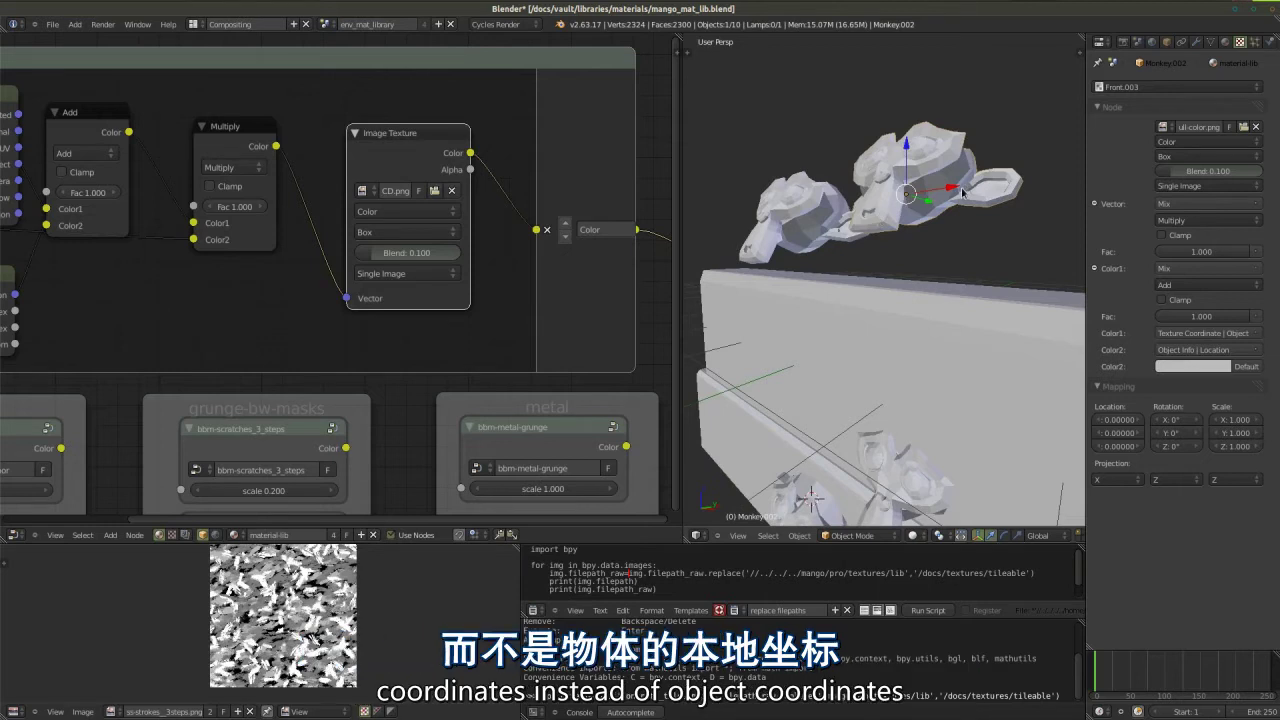
- Set the projection of the Image Texture node inside bbm-test to Flat
{"action": "scroll", "coordinate": [356, 315], "scroll_direction": "down", "scroll_amount": 1}
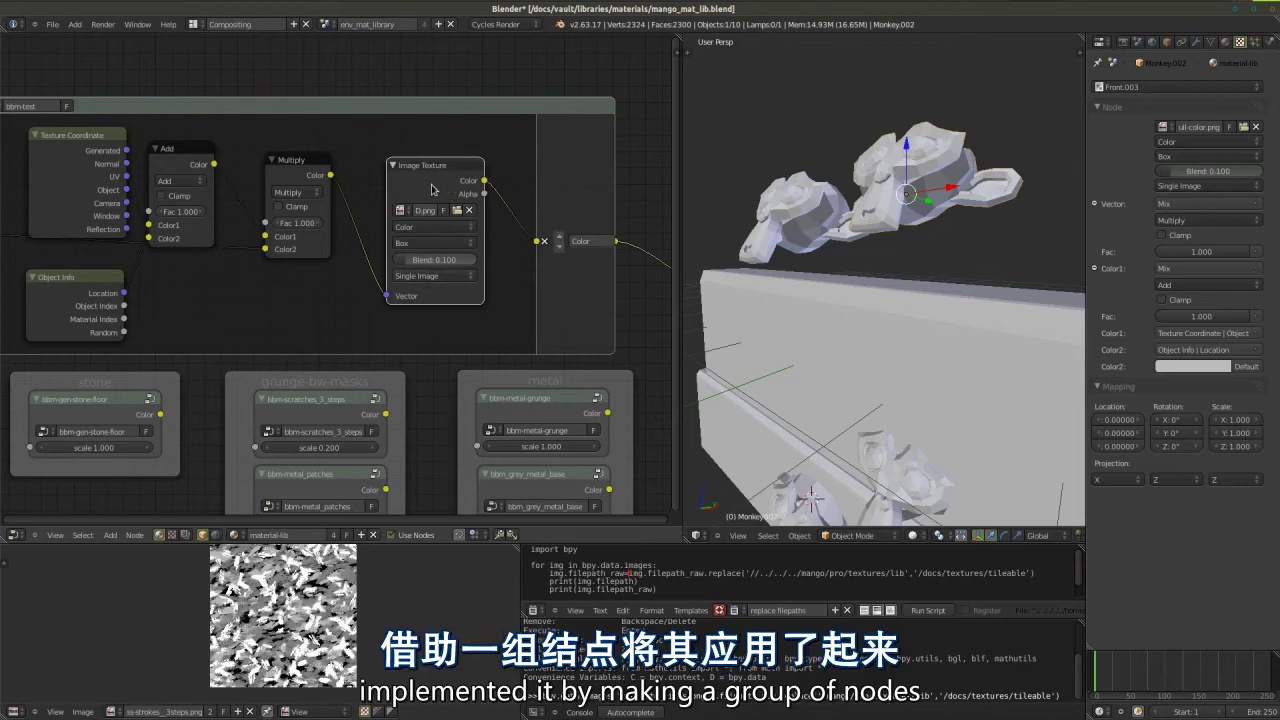
{"action": "scroll", "coordinate": [430, 240], "scroll_direction": "down", "scroll_amount": 1}
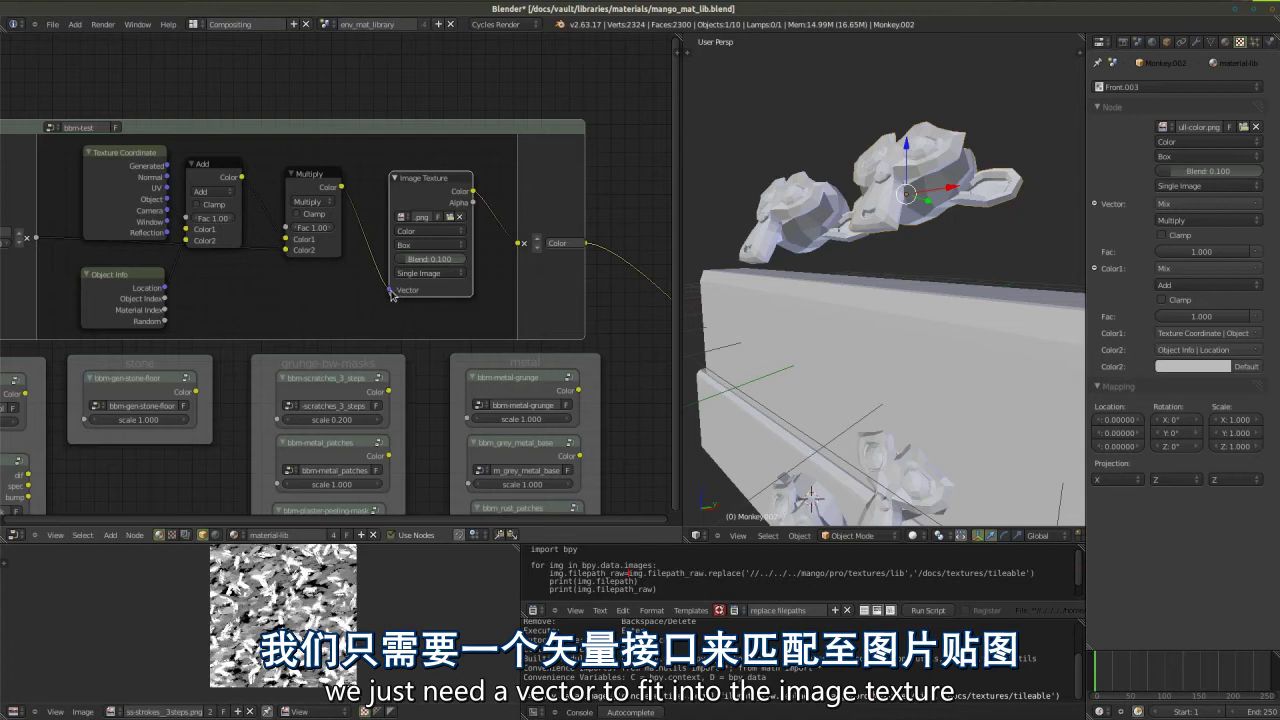
{"action": "middle_click_drag", "start_coordinate": [389, 293], "coordinate": [416, 303]}
{"action": "middle_click_drag", "start_coordinate": [351, 349], "coordinate": [444, 326]}
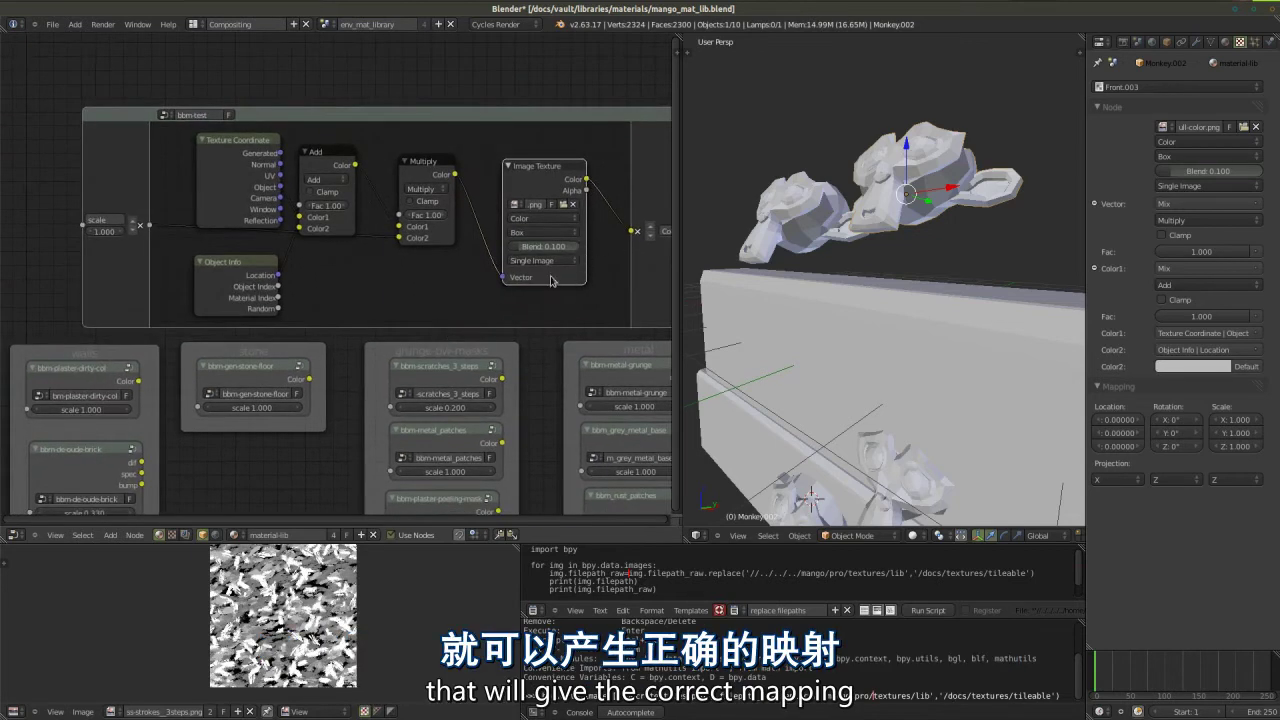
{"action": "middle_click_drag", "start_coordinate": [543, 284], "coordinate": [393, 291]}
{"action": "left_click", "coordinate": [385, 239]}
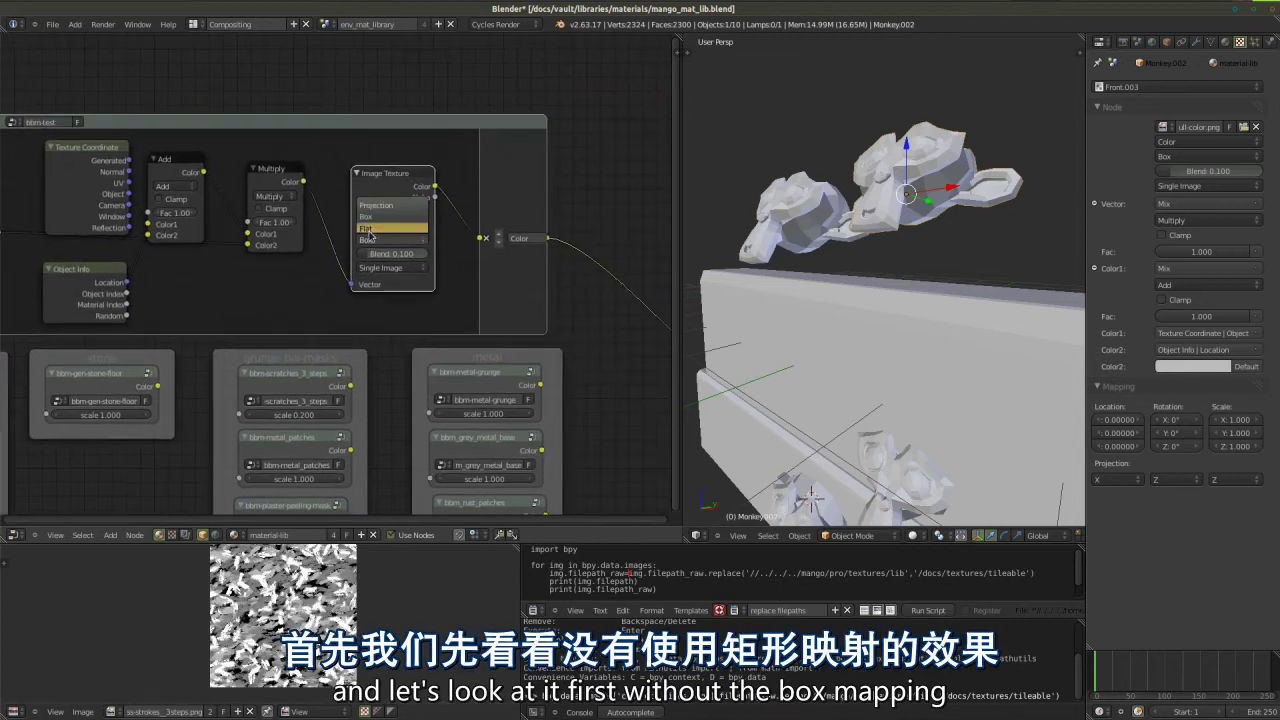
{"action": "left_click", "coordinate": [369, 229]}
- Reroute the Object coordinate link from the Add node directly into the Image Texture's Vector input, and set the 3D viewport to Rendered shading
{"action": "scroll", "coordinate": [300, 260], "scroll_direction": "down", "scroll_amount": 2}
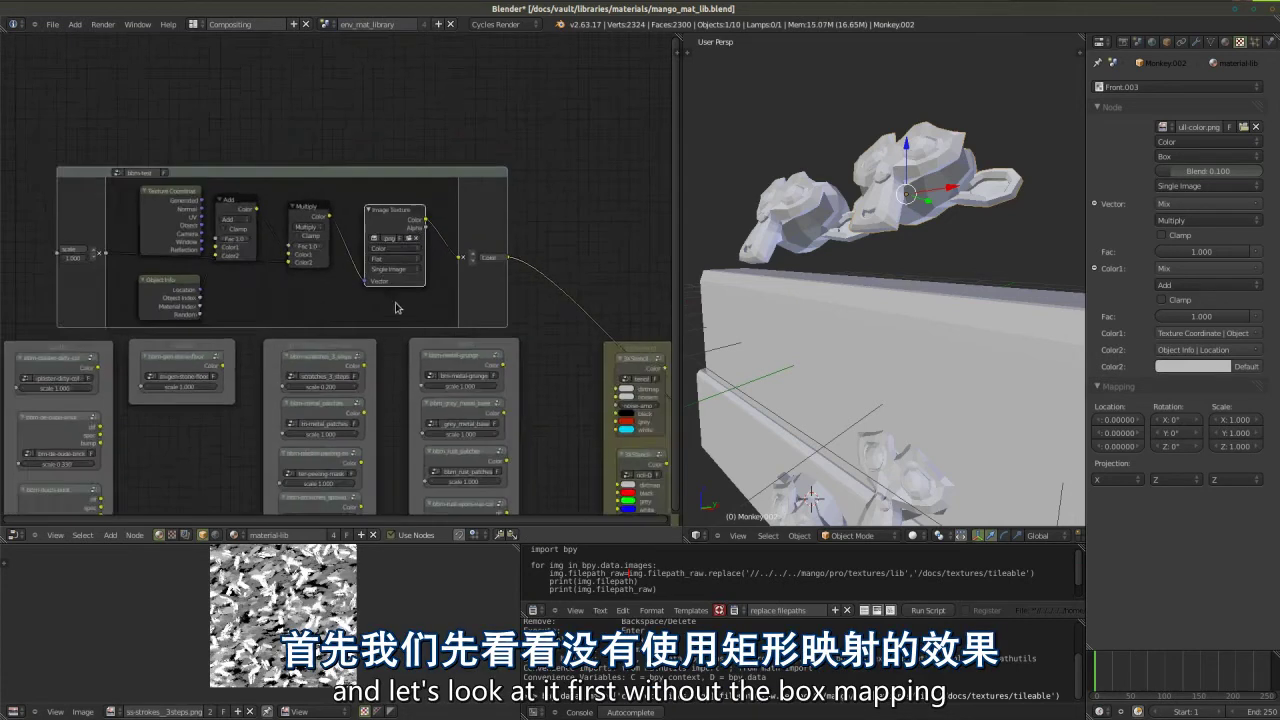
{"action": "scroll", "coordinate": [175, 231], "scroll_direction": "up", "scroll_amount": 2}
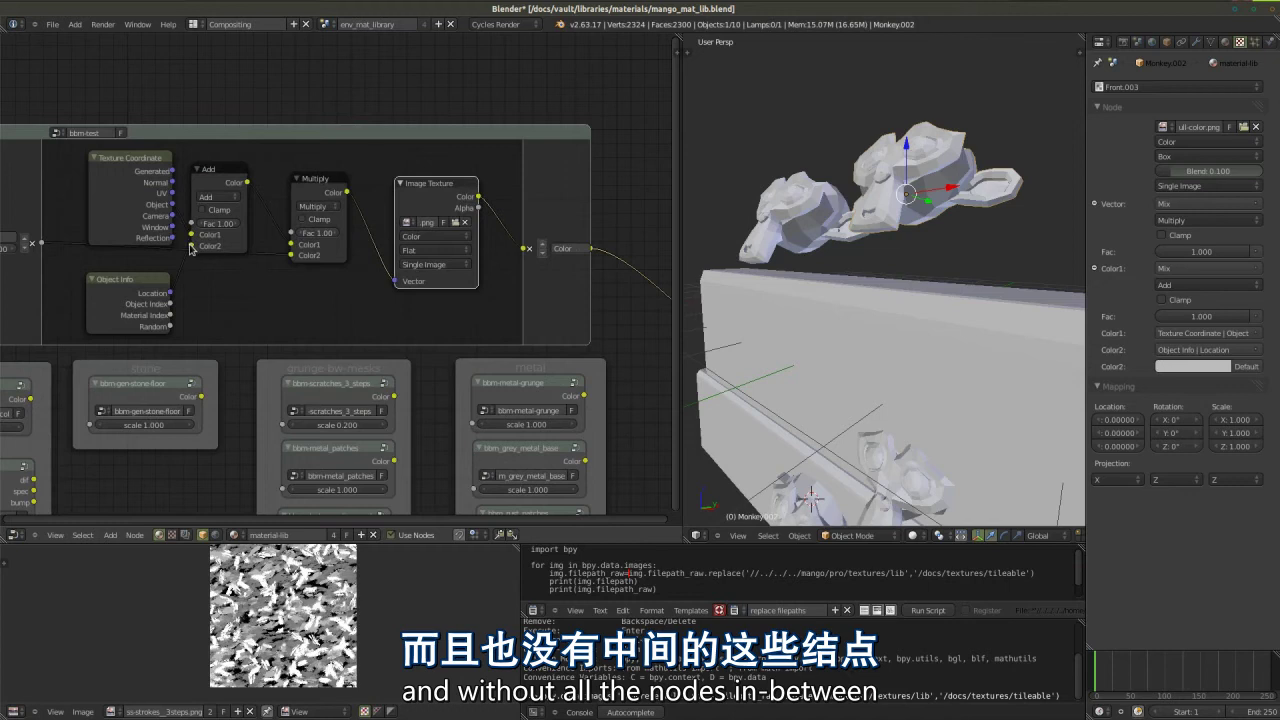
{"action": "left_click_drag", "start_coordinate": [192, 236], "coordinate": [396, 281]}
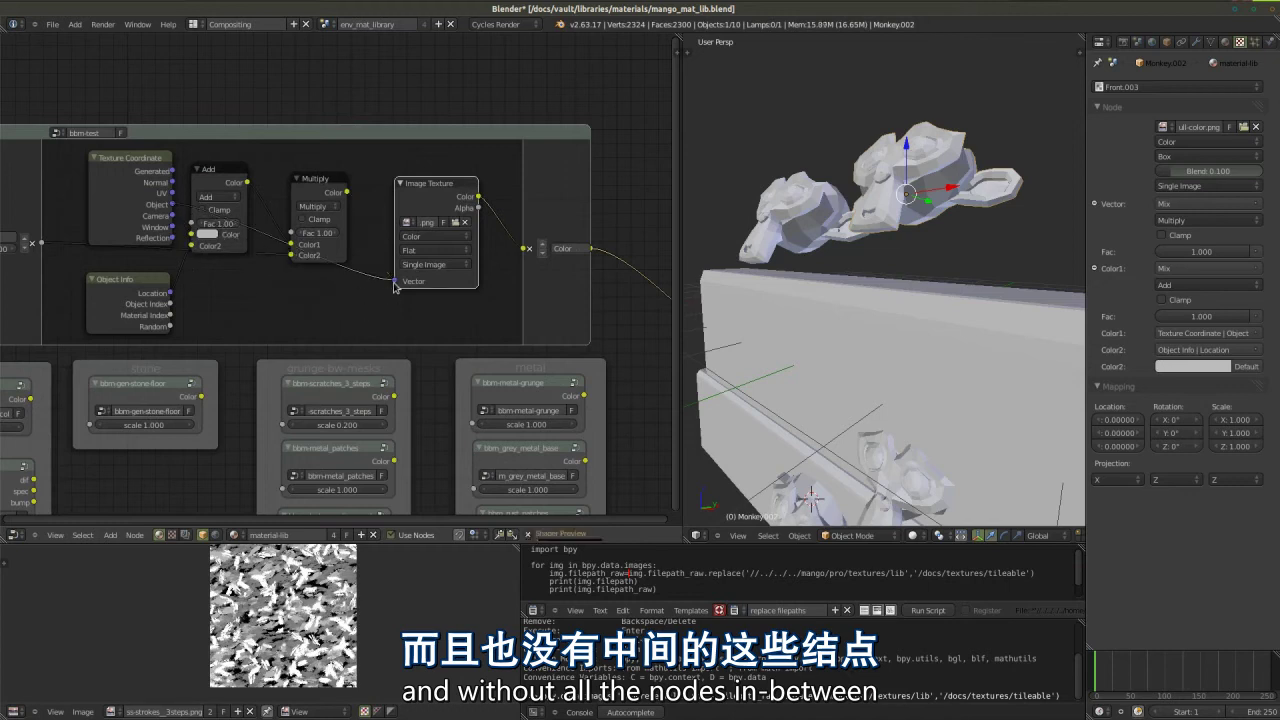
{"action": "middle_click_drag", "start_coordinate": [508, 330], "coordinate": [410, 270]}
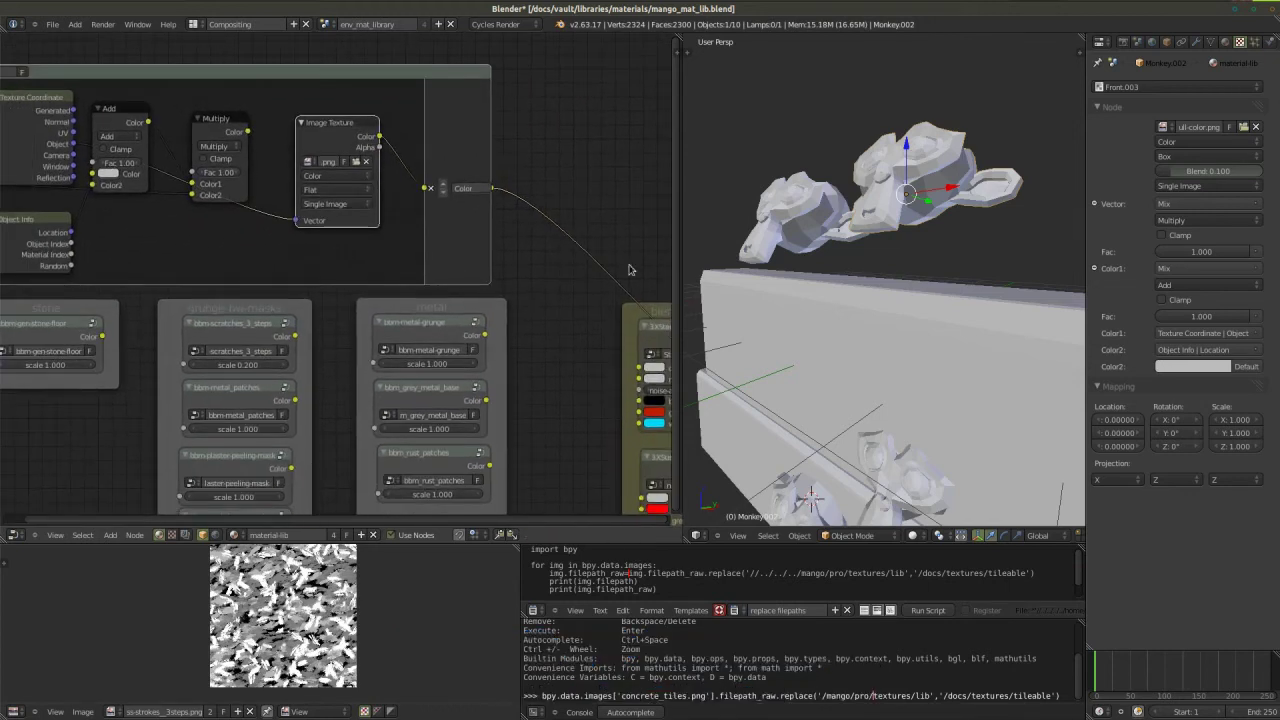
{"action": "left_click", "coordinate": [916, 537]}
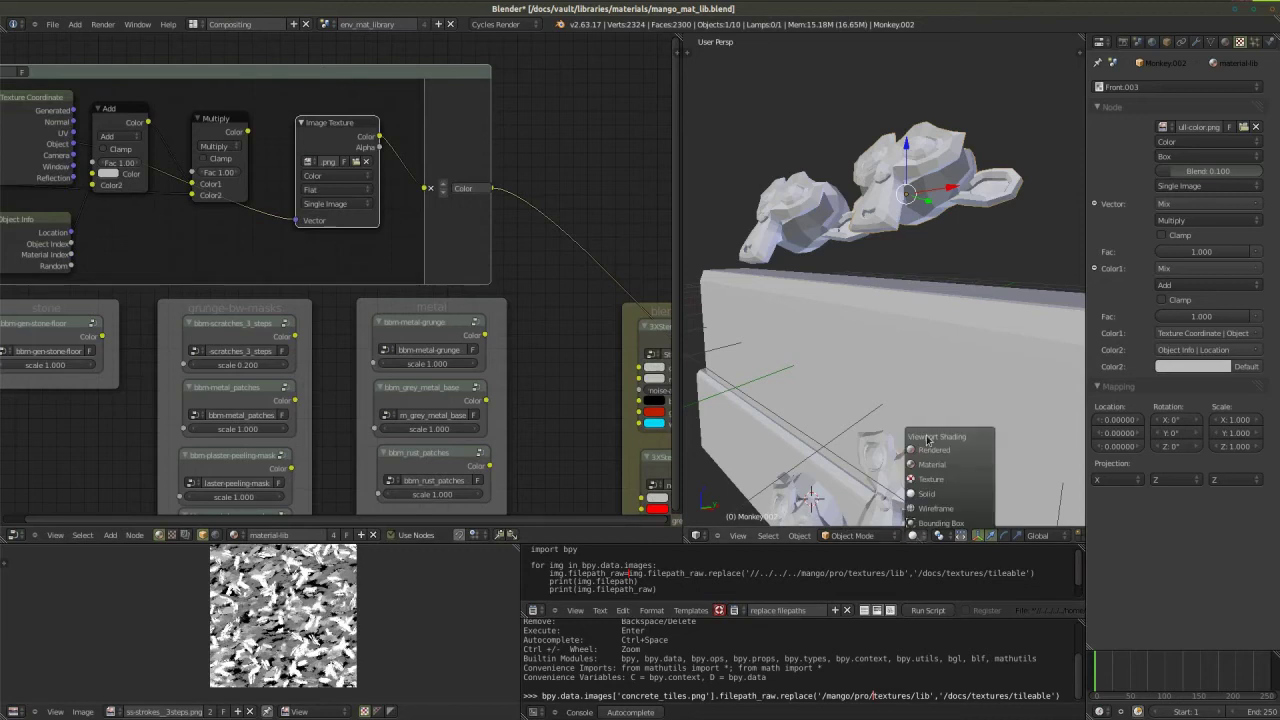
{"action": "left_click", "coordinate": [930, 451]}
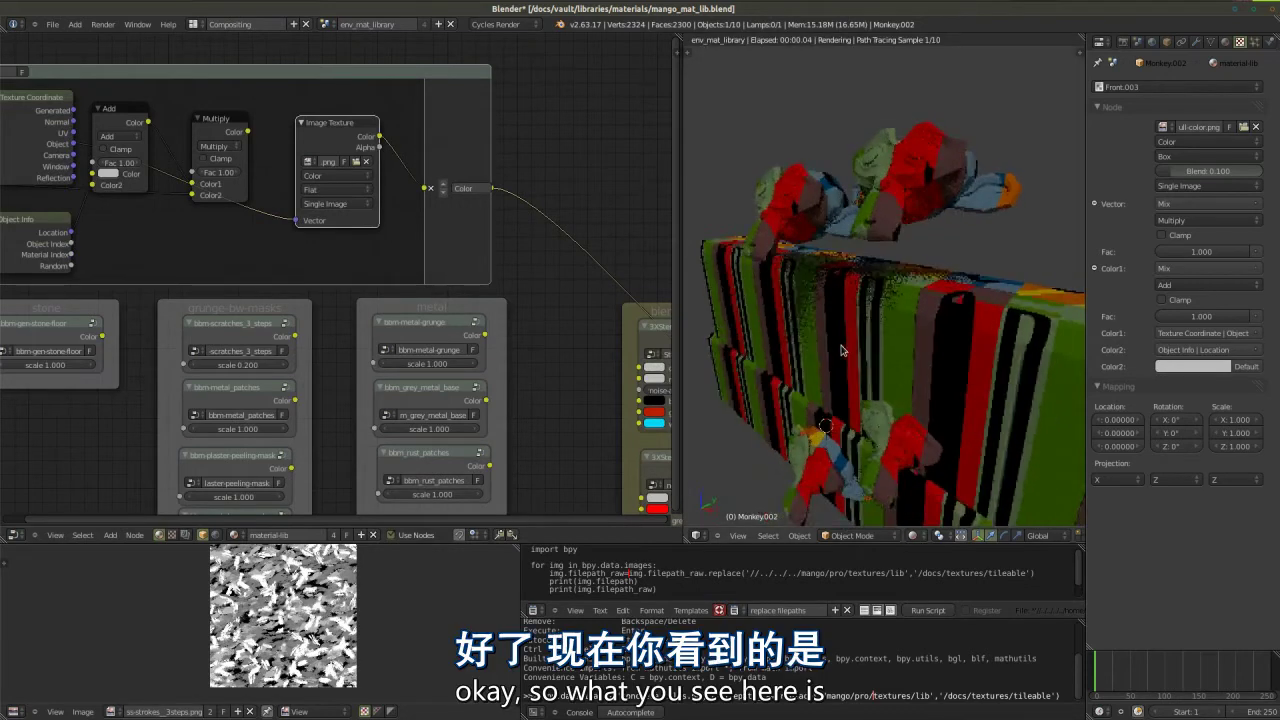
- Examine the flat object-coordinate mapping on the rendered monkey heads and wall block from several angles, with the wall block selected
{"action": "middle_click_drag", "start_coordinate": [833, 389], "coordinate": [900, 325]}
{"action": "middle_click_drag", "start_coordinate": [356, 238], "coordinate": [404, 250]}
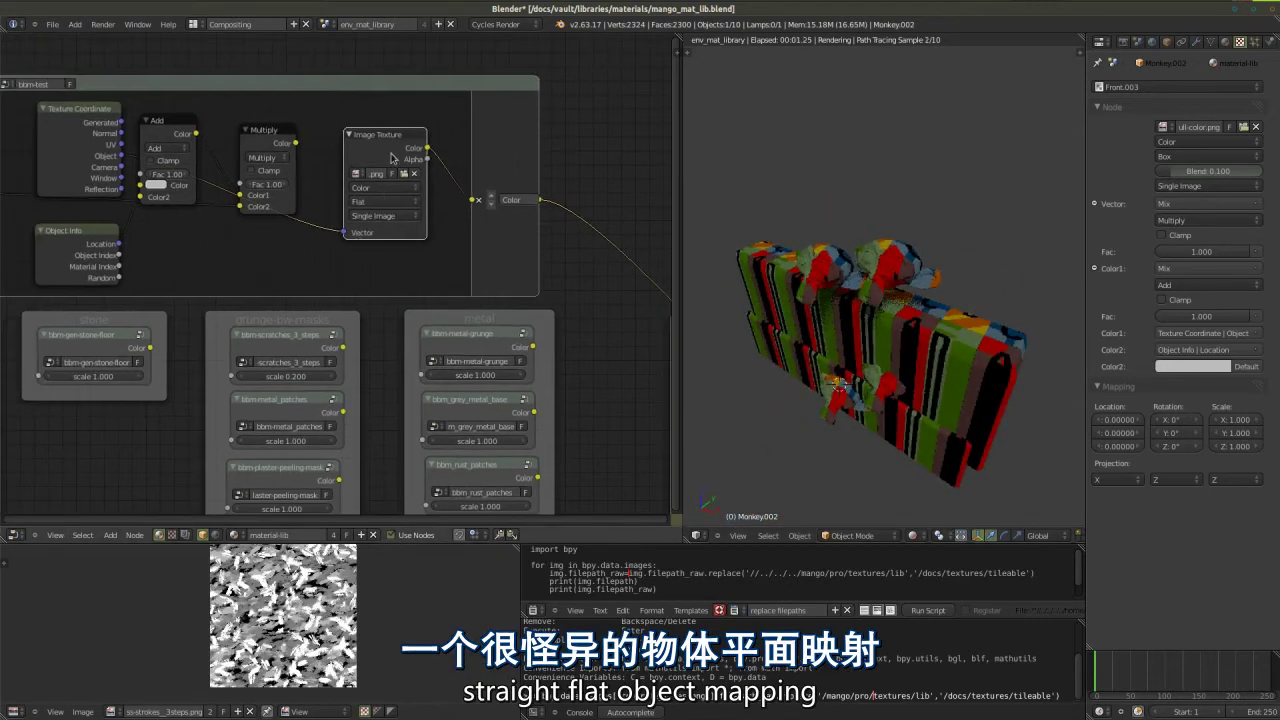
{"action": "scroll", "coordinate": [868, 257], "scroll_direction": "up", "scroll_amount": 5}
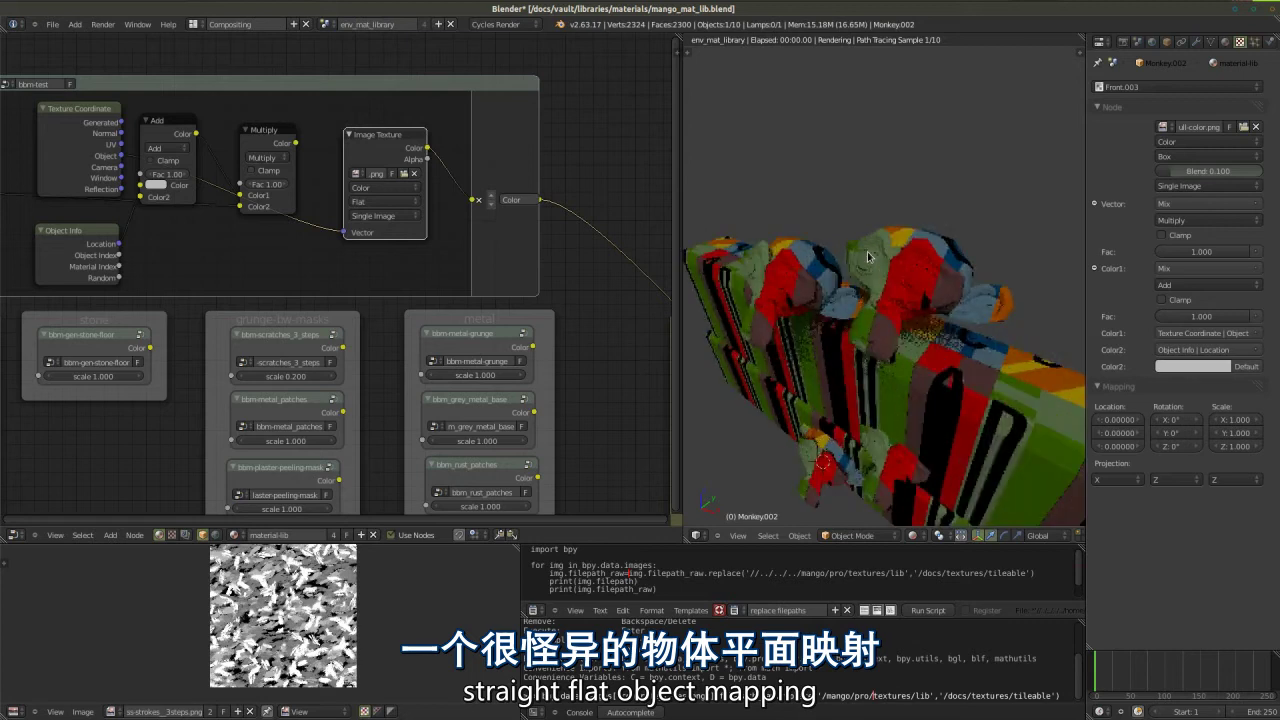
{"action": "middle_click_drag", "start_coordinate": [863, 148], "coordinate": [875, 314]}
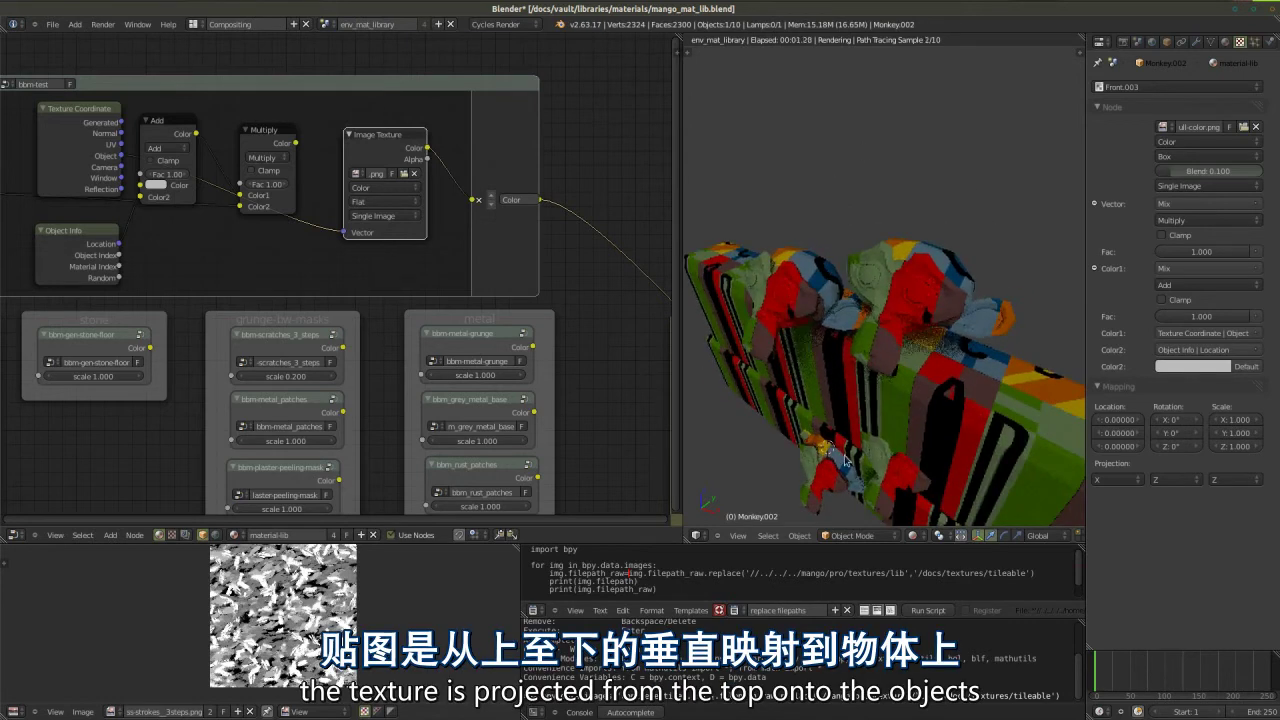
{"action": "scroll", "coordinate": [198, 210], "scroll_direction": "up", "scroll_amount": 2}
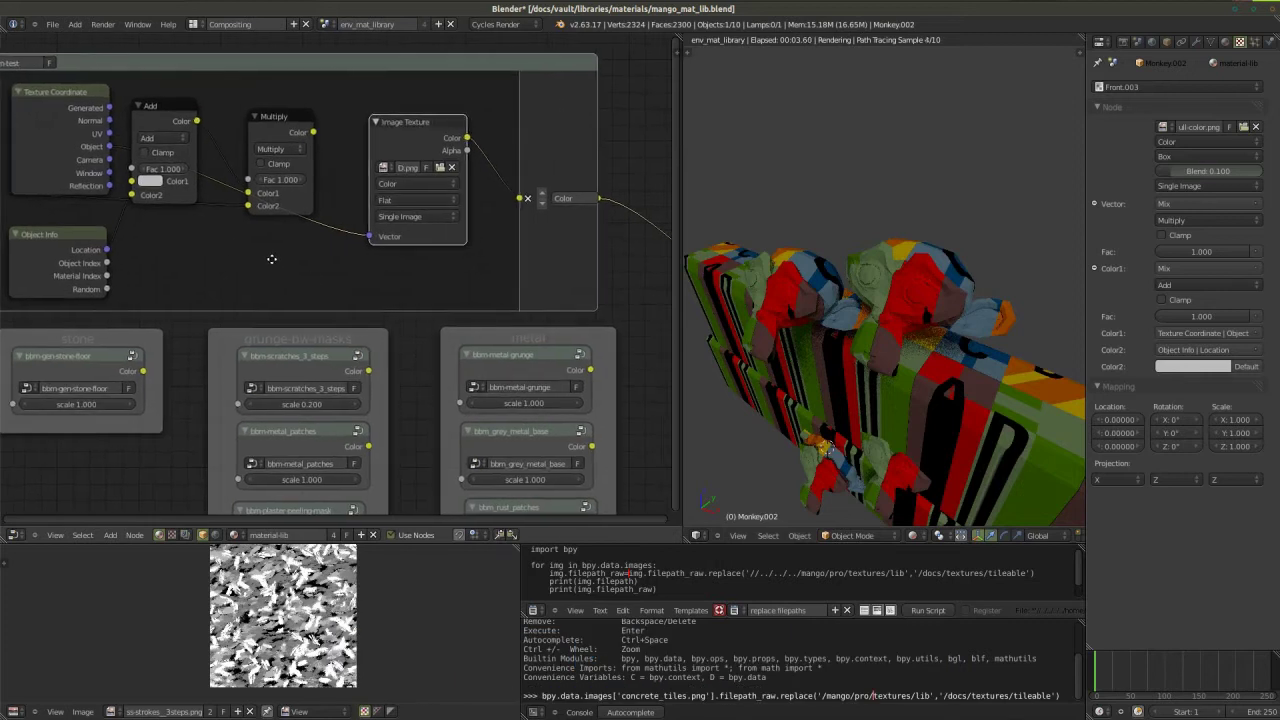
{"action": "middle_click_drag", "start_coordinate": [850, 393], "coordinate": [815, 386]}
{"action": "right_click", "coordinate": [929, 380]}
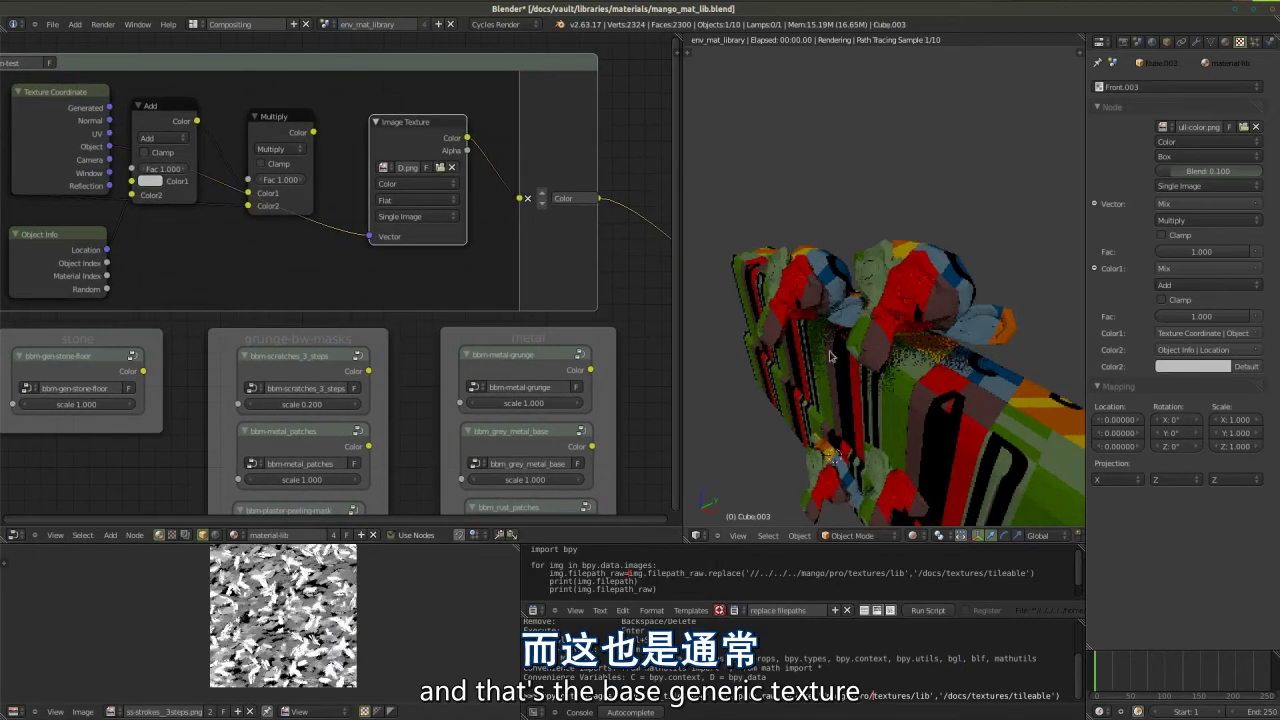
{"action": "middle_click_drag", "start_coordinate": [783, 322], "coordinate": [748, 326]}
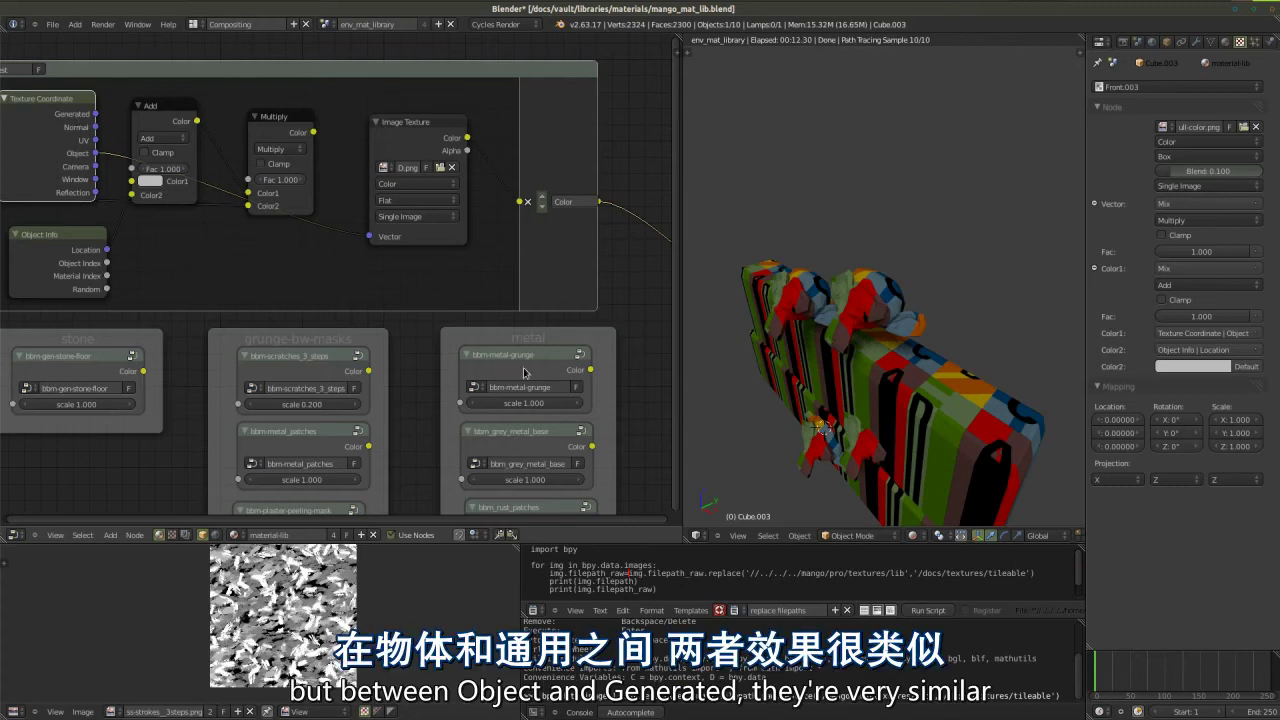
{"action": "middle_click_drag", "start_coordinate": [815, 420], "coordinate": [800, 372]}
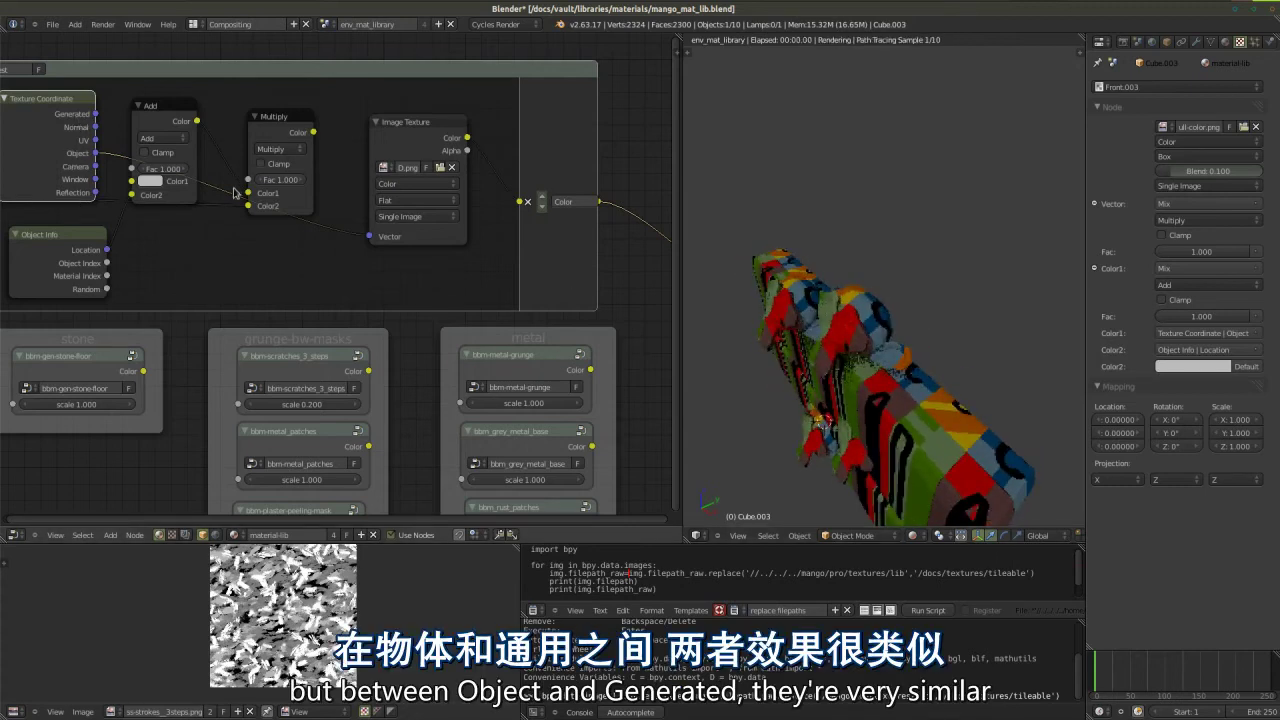
- Connect the Texture Coordinate node's Generated output to the Image Texture's Vector input in place of Object
{"action": "left_click", "coordinate": [92, 111]}
{"action": "left_click_drag", "start_coordinate": [96, 116], "coordinate": [379, 232]}
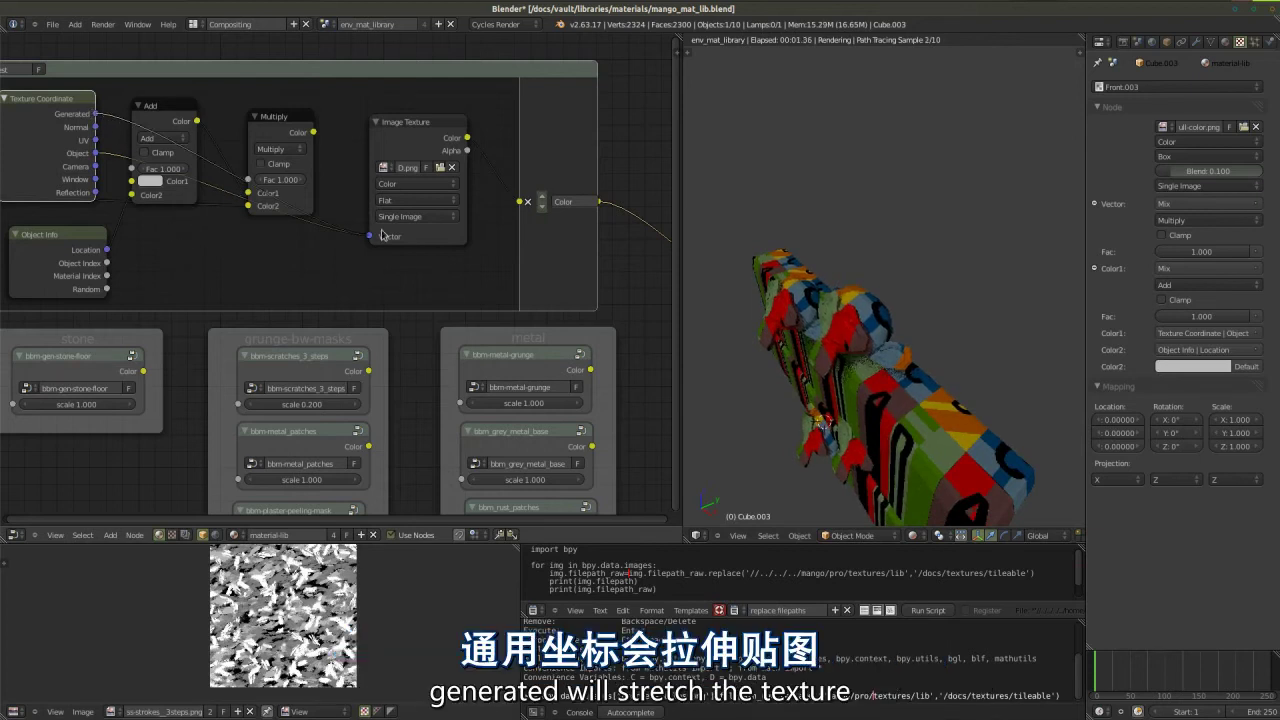
- Examine the Generated mapping on the wall block and show its transform properties to check its dimensions
{"action": "middle_click_drag", "start_coordinate": [882, 404], "coordinate": [900, 388]}
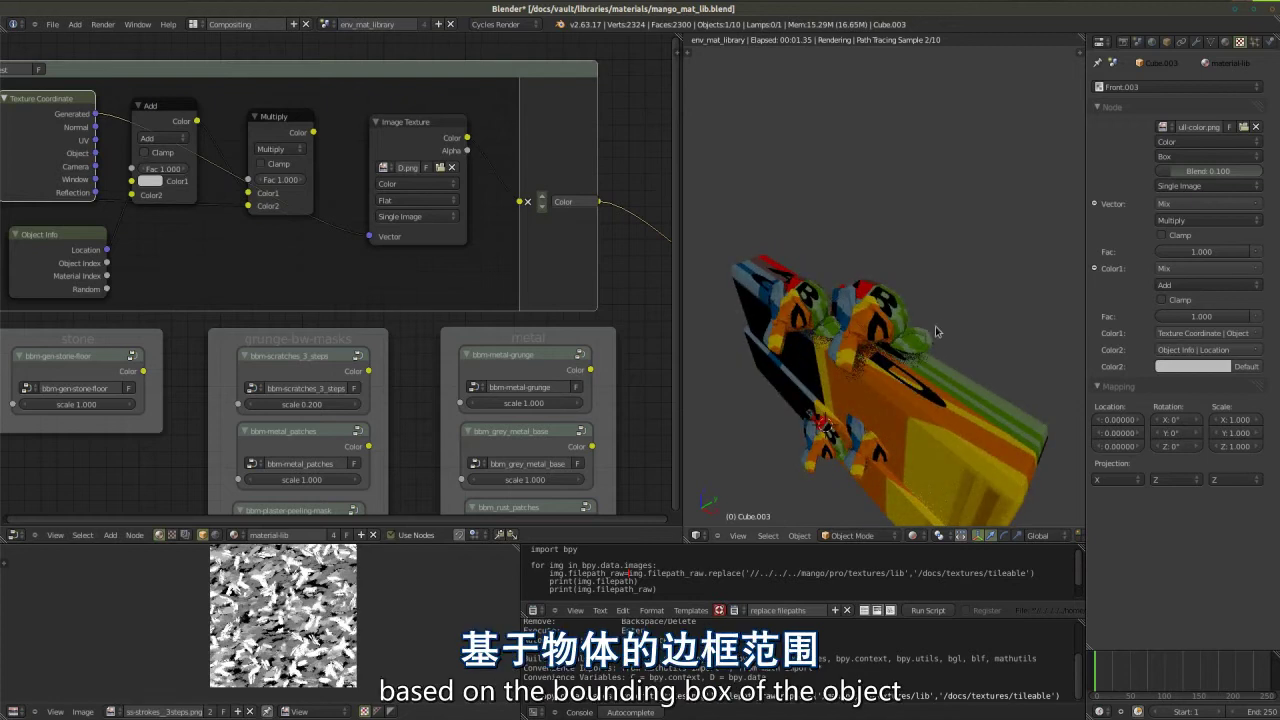
{"action": "key", "text": "n"}
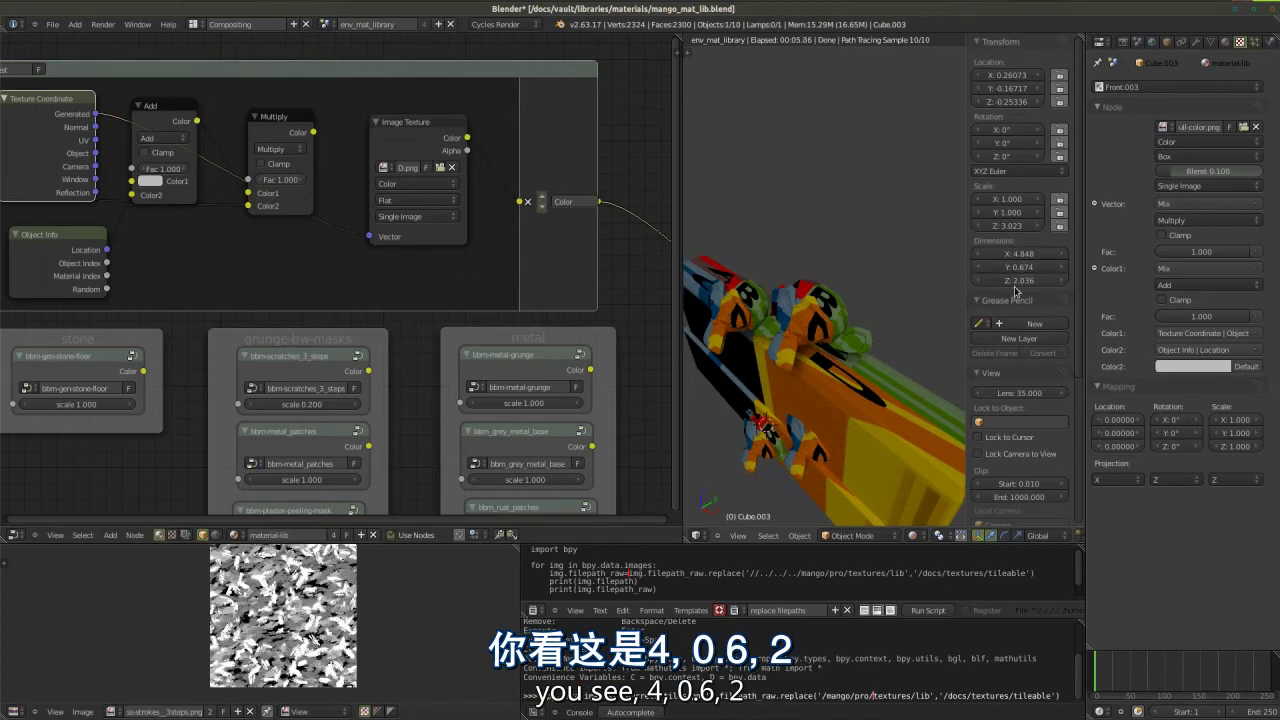
{"action": "middle_click_drag", "start_coordinate": [876, 369], "coordinate": [770, 397]}
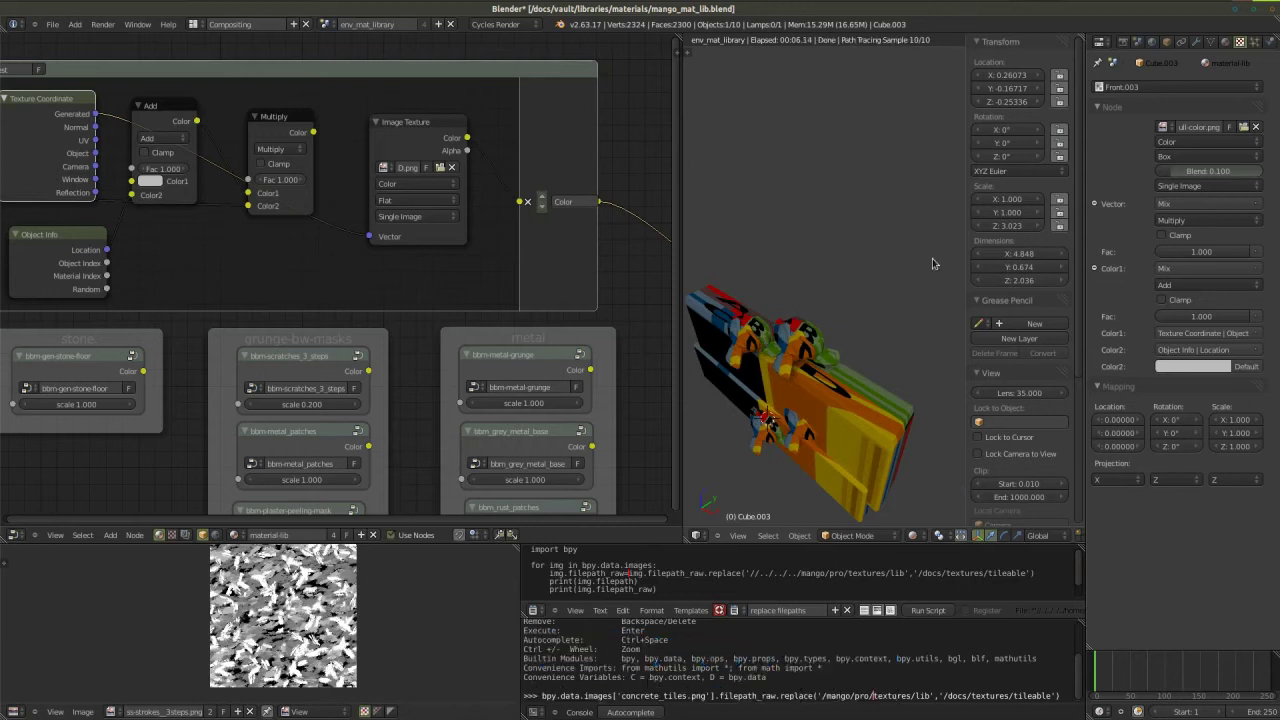
- Connect the Texture Coordinate node's Object output to the Image Texture's Vector input in place of Generated
{"action": "left_click_drag", "start_coordinate": [95, 154], "coordinate": [131, 181]}
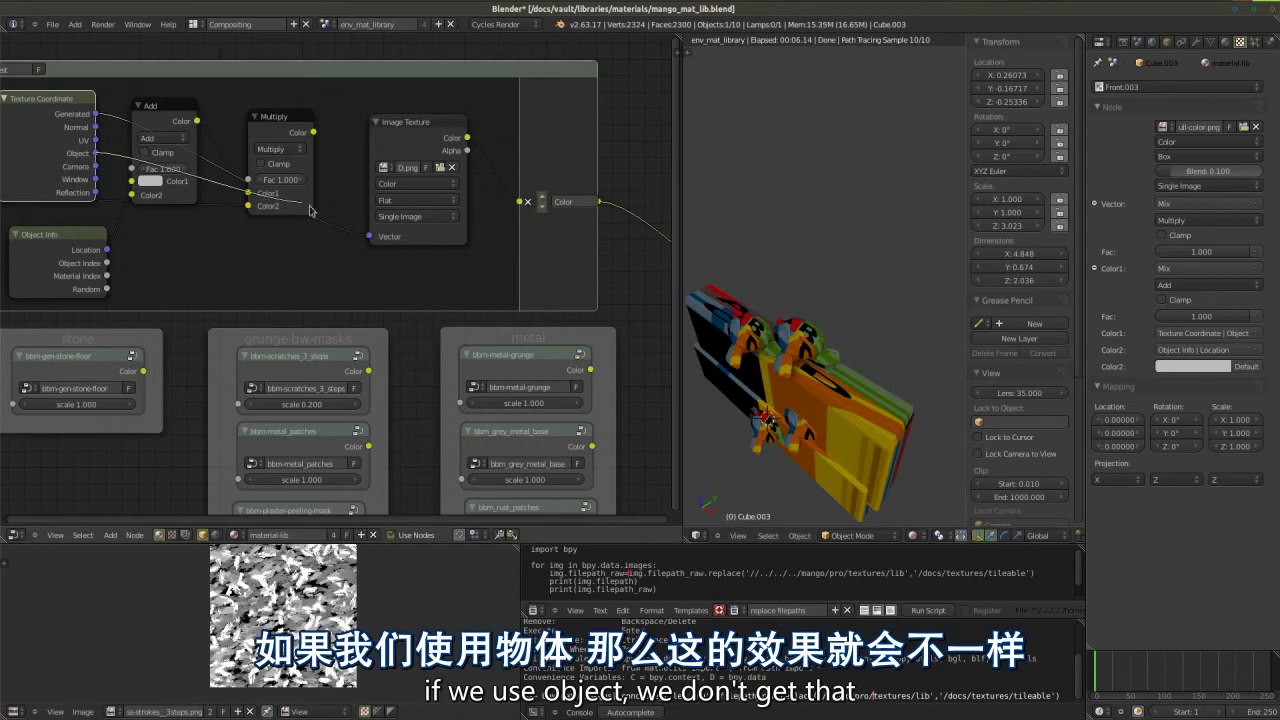
{"action": "mouse_move", "coordinate": [903, 408]}
{"action": "middle_mouse_down"}
{"action": "mouse_move", "coordinate": [886, 408]}
{"action": "mouse_move", "coordinate": [894, 392]}
{"action": "middle_mouse_up"}
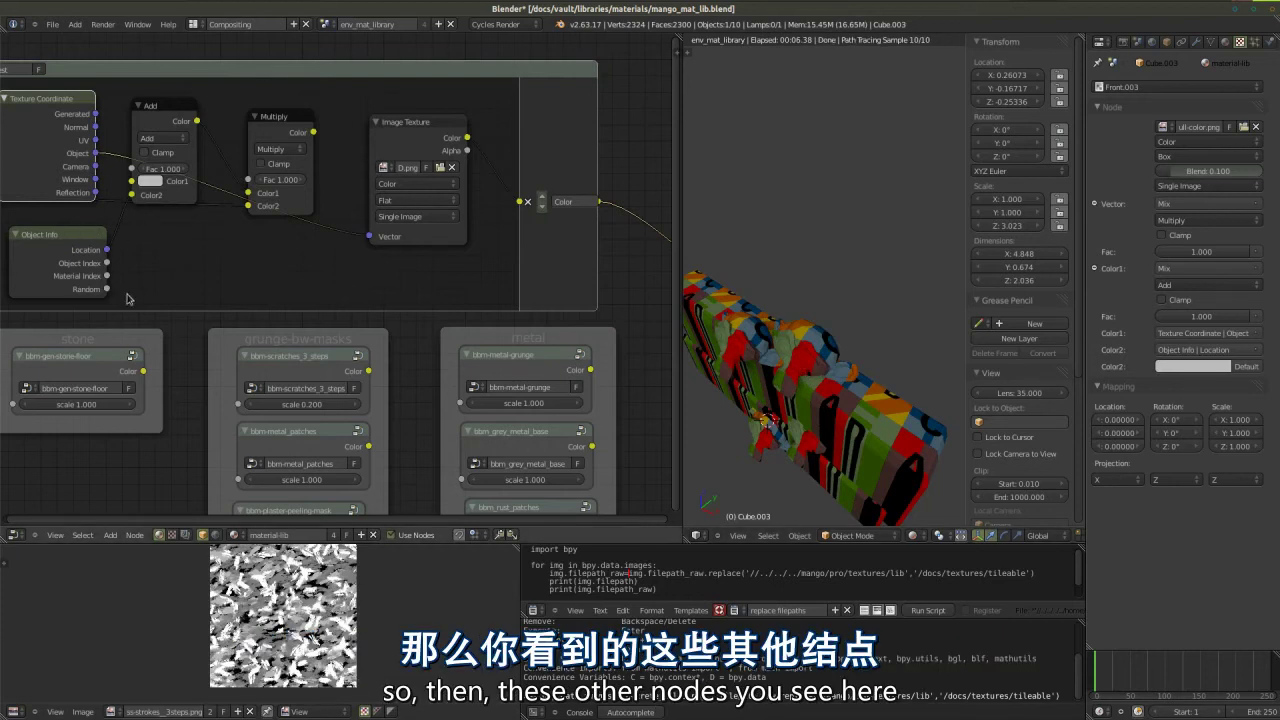
{"action": "middle_click_drag", "start_coordinate": [810, 364], "coordinate": [782, 348]}
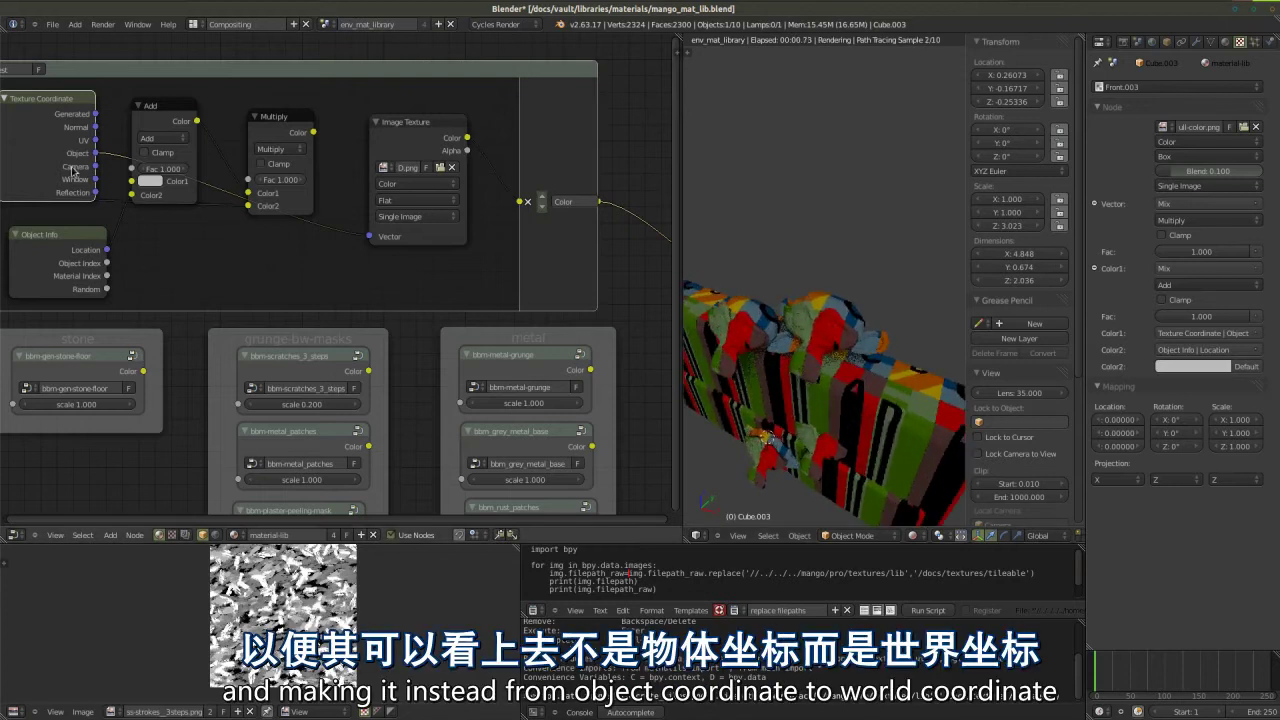
{"action": "middle_click_drag", "start_coordinate": [792, 362], "coordinate": [842, 386]}
- Try stretching the upper monkey head along the X axis to test the object-coordinate mapping
{"action": "right_click", "coordinate": [842, 387]}
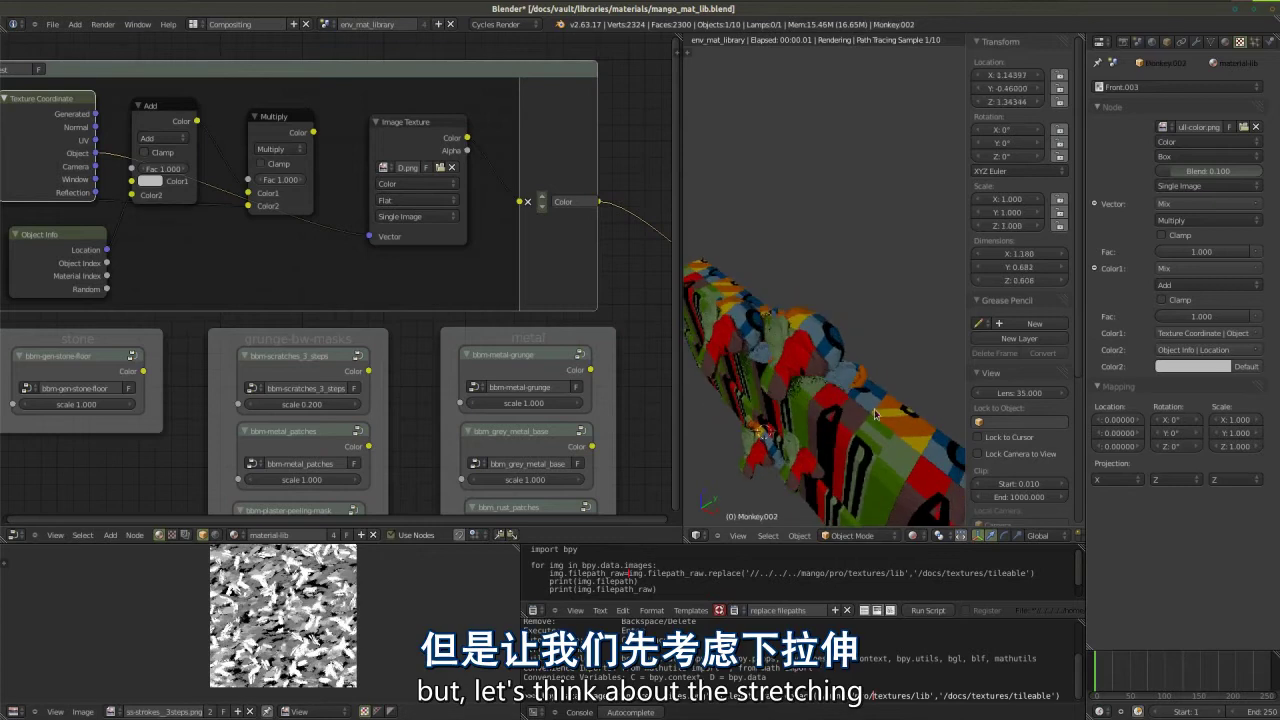
{"action": "key", "text": "s"}
{"action": "key", "text": "x"}
{"action": "right_click", "coordinate": [933, 169]}
- Try scaling the wall block along X and along Y to test how its texture stretches
{"action": "right_click", "coordinate": [861, 330]}
{"action": "key", "text": "s"}
{"action": "key", "text": "x"}
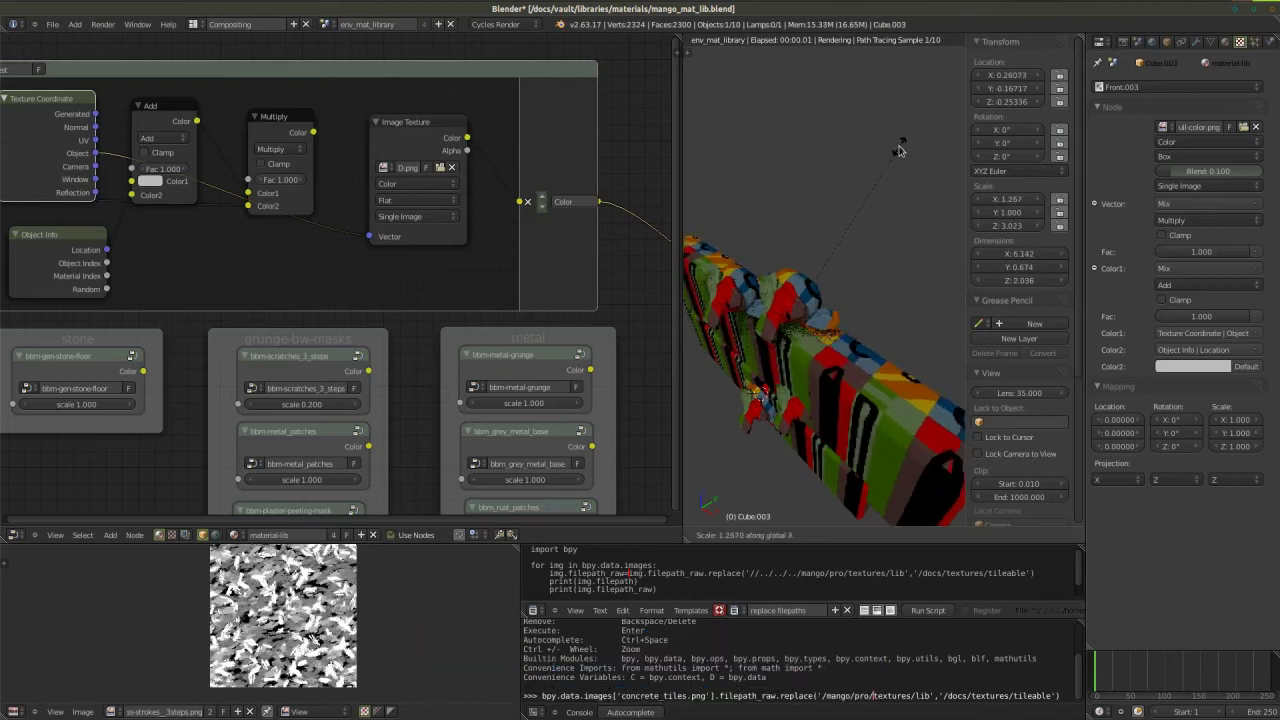
{"action": "key", "text": "y"}
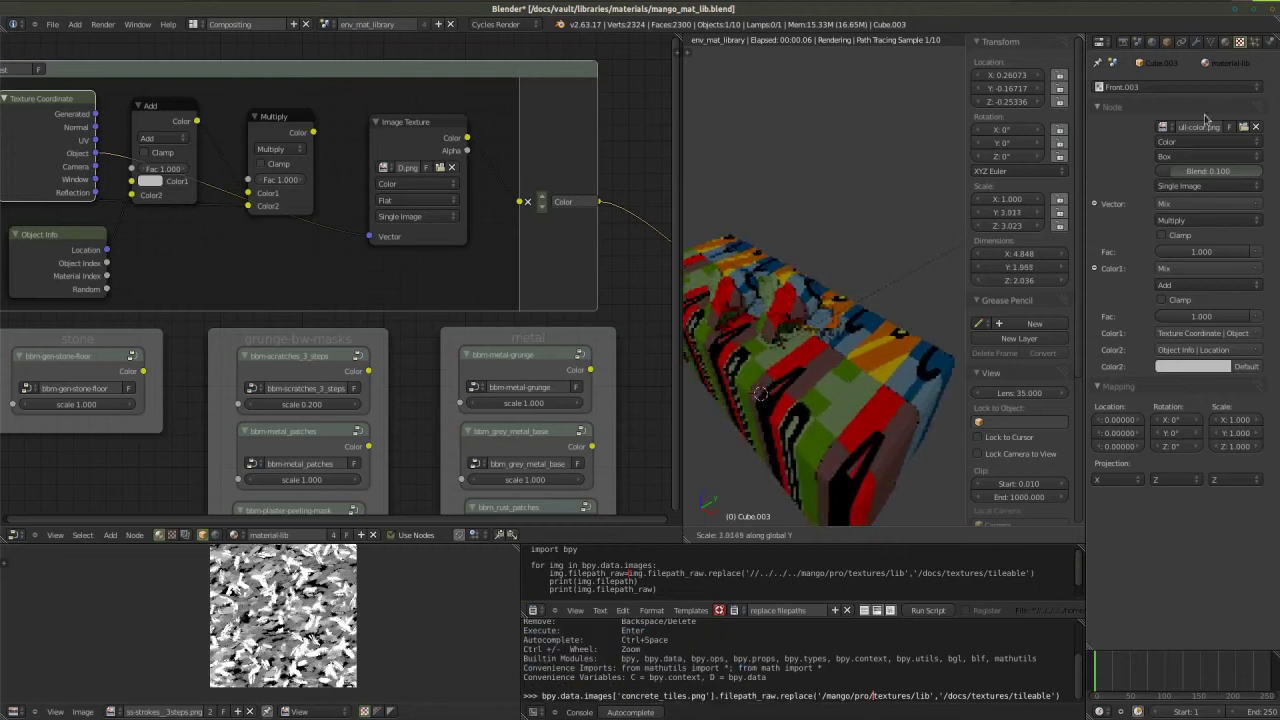
{"action": "right_click", "coordinate": [867, 338]}
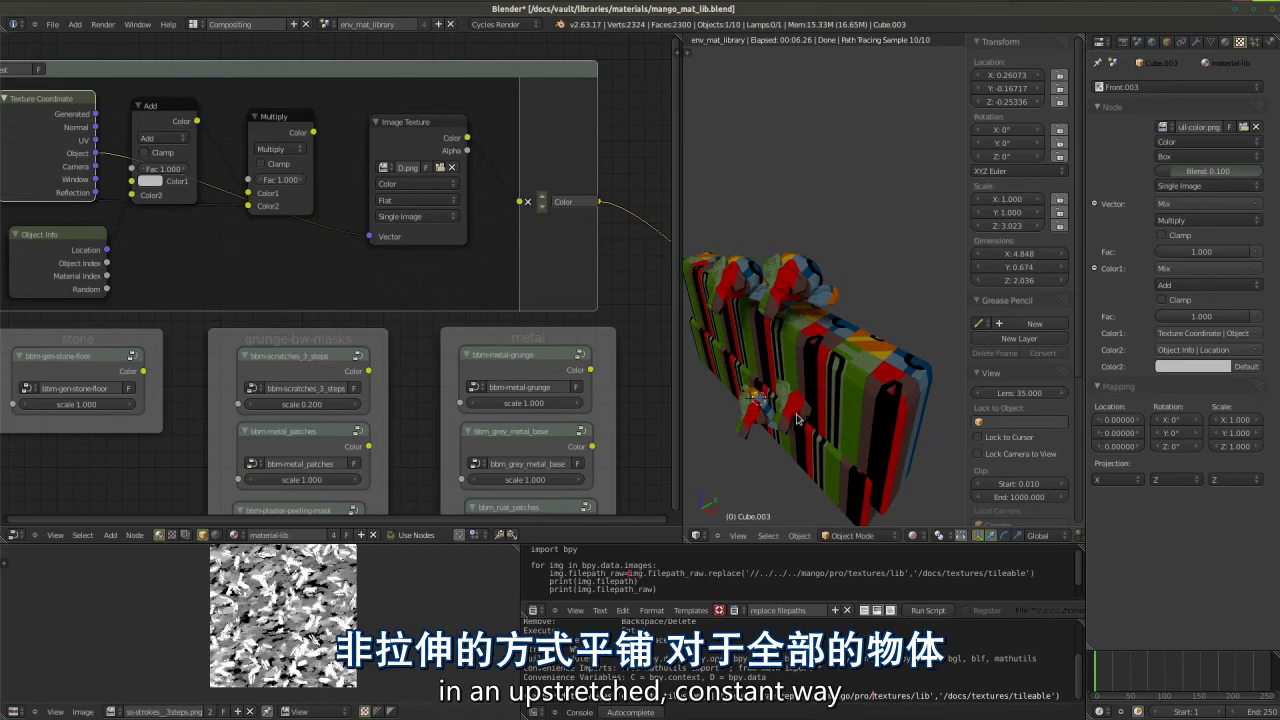
- Check the scale of the wall's lower block, and try an extreme X stretch on the upper monkey head
{"action": "middle_click_drag", "start_coordinate": [797, 418], "coordinate": [812, 376]}
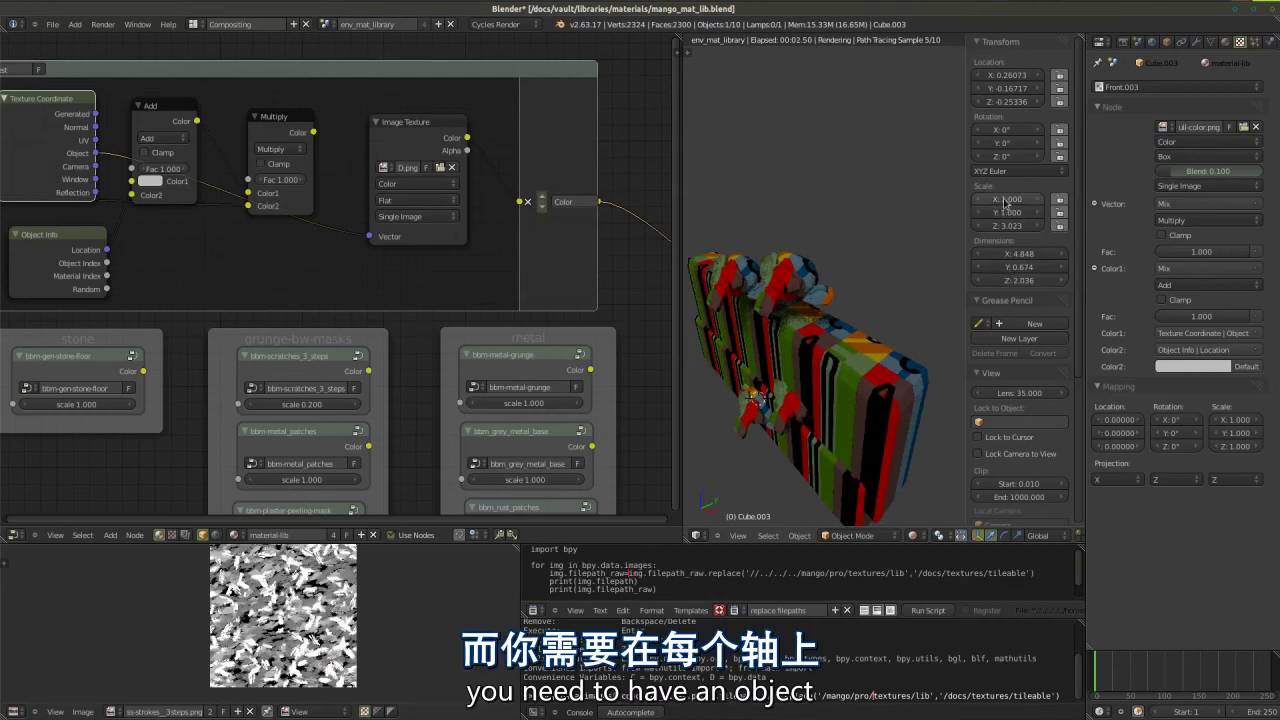
{"action": "right_click", "coordinate": [828, 503]}
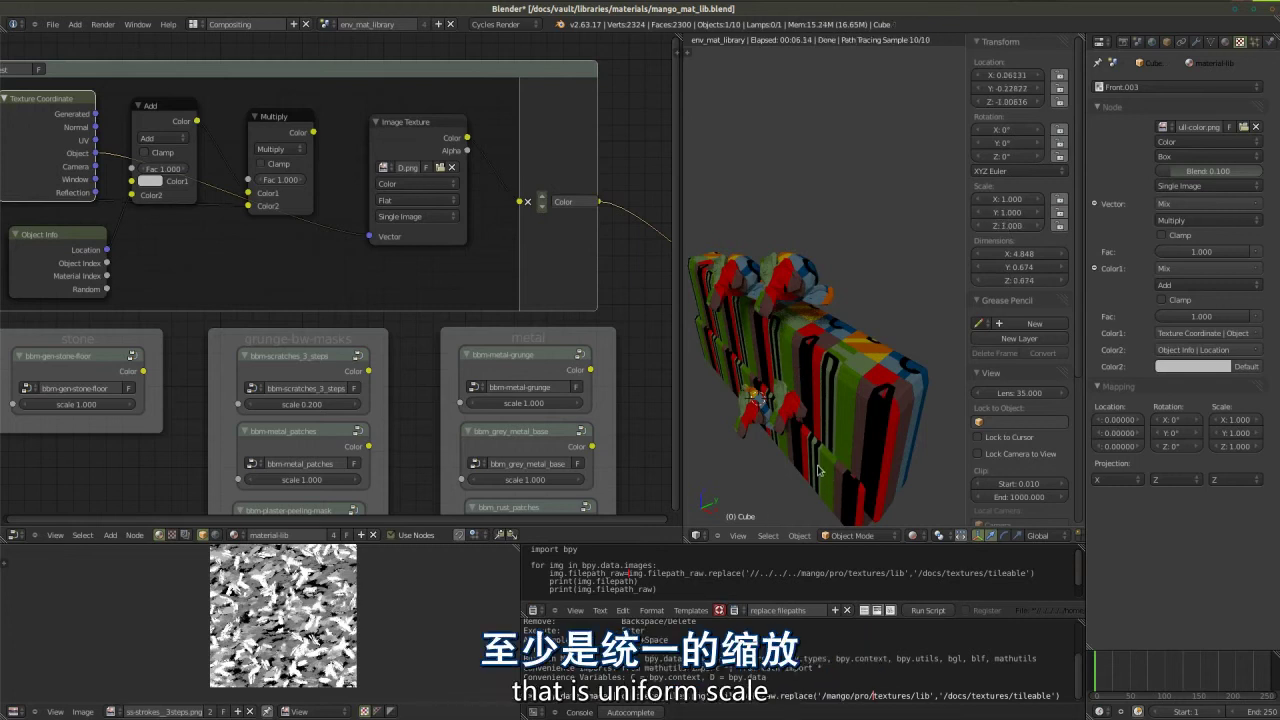
{"action": "right_click", "coordinate": [780, 311]}
{"action": "key", "text": "s"}
{"action": "key", "text": "x"}
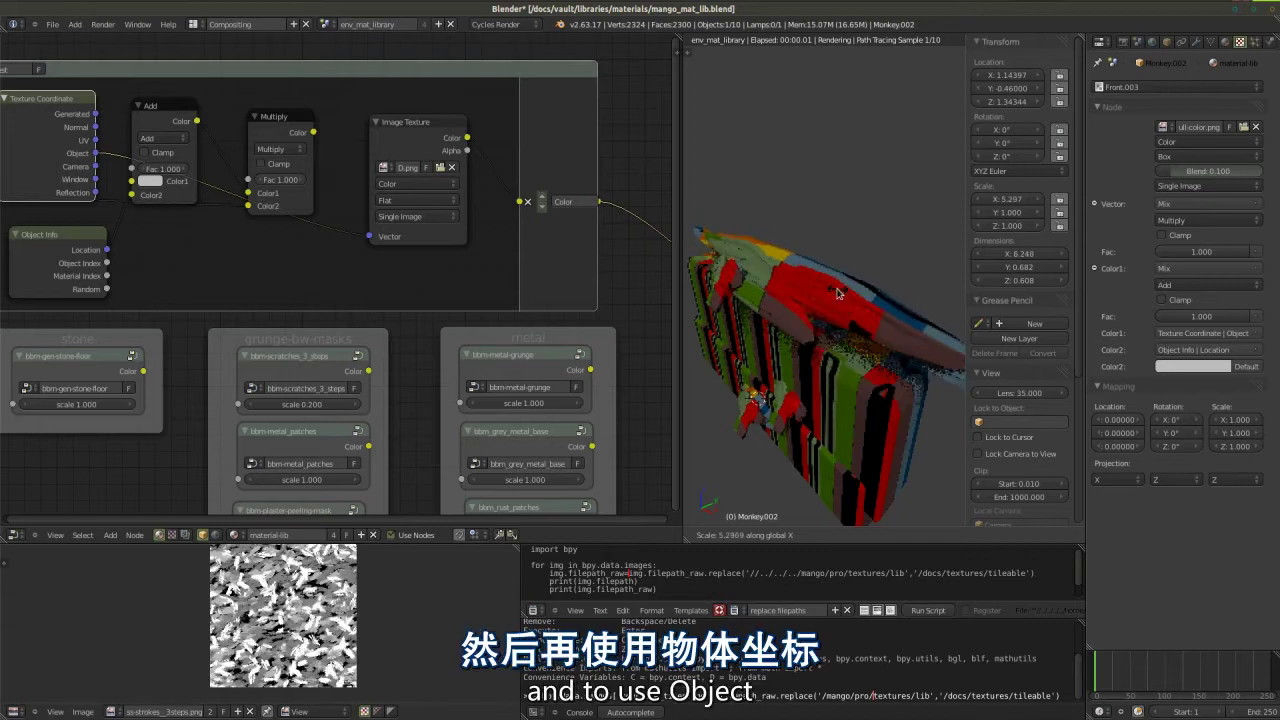
{"action": "key", "text": "Escape"}
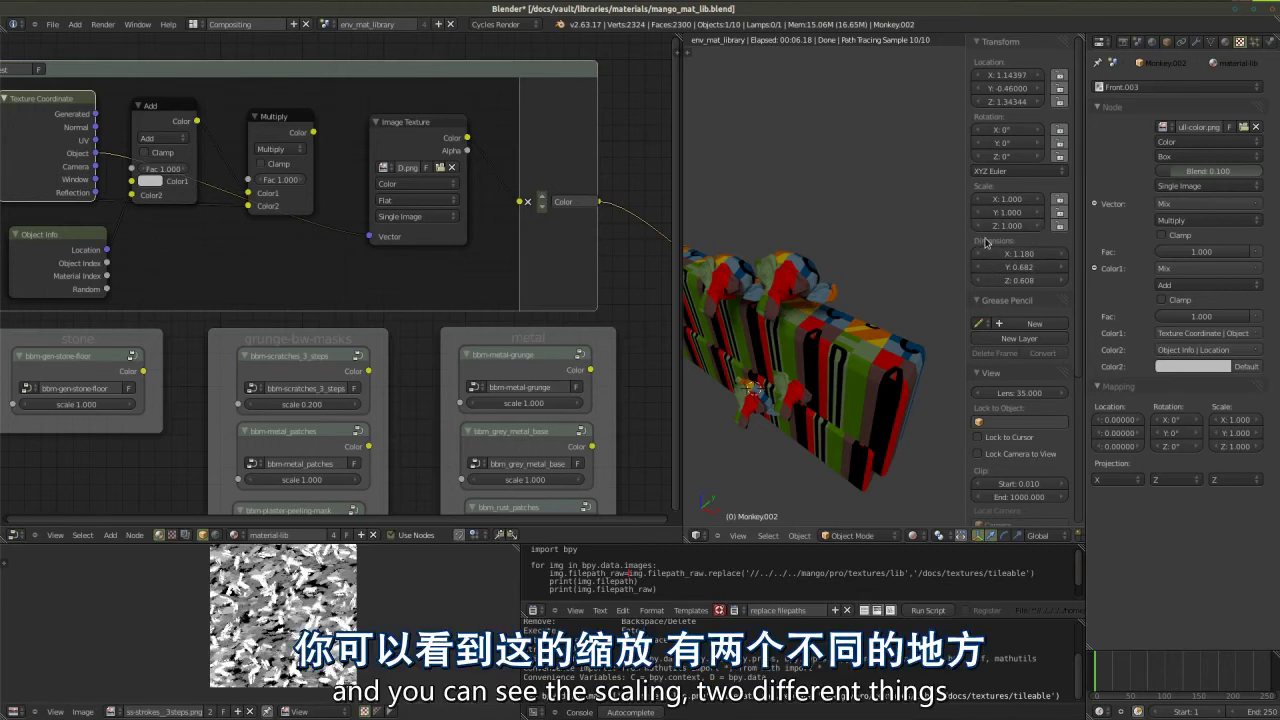
- Compare the scale and dimensions of the wall block with those of the lower monkey head
{"action": "middle_click_drag", "start_coordinate": [872, 316], "coordinate": [816, 294]}
{"action": "right_click", "coordinate": [811, 367]}
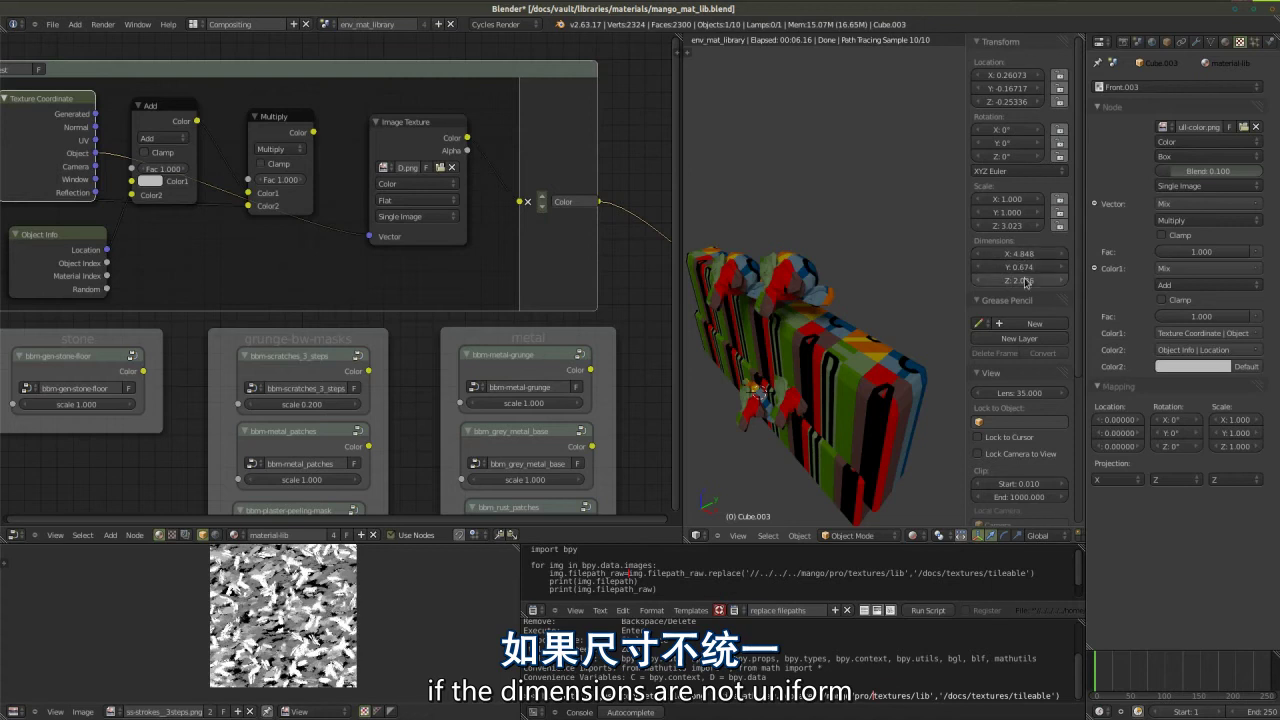
{"action": "right_click", "coordinate": [812, 395]}
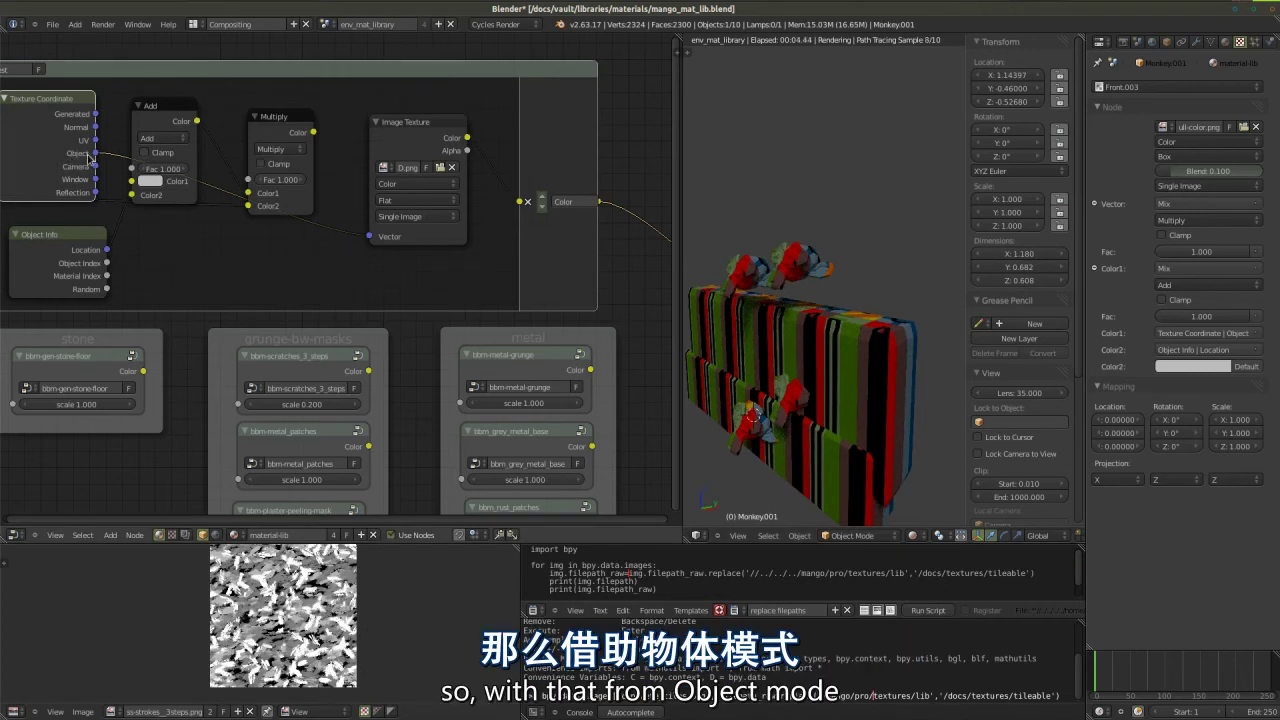
{"action": "middle_click_drag", "start_coordinate": [739, 340], "coordinate": [778, 360]}
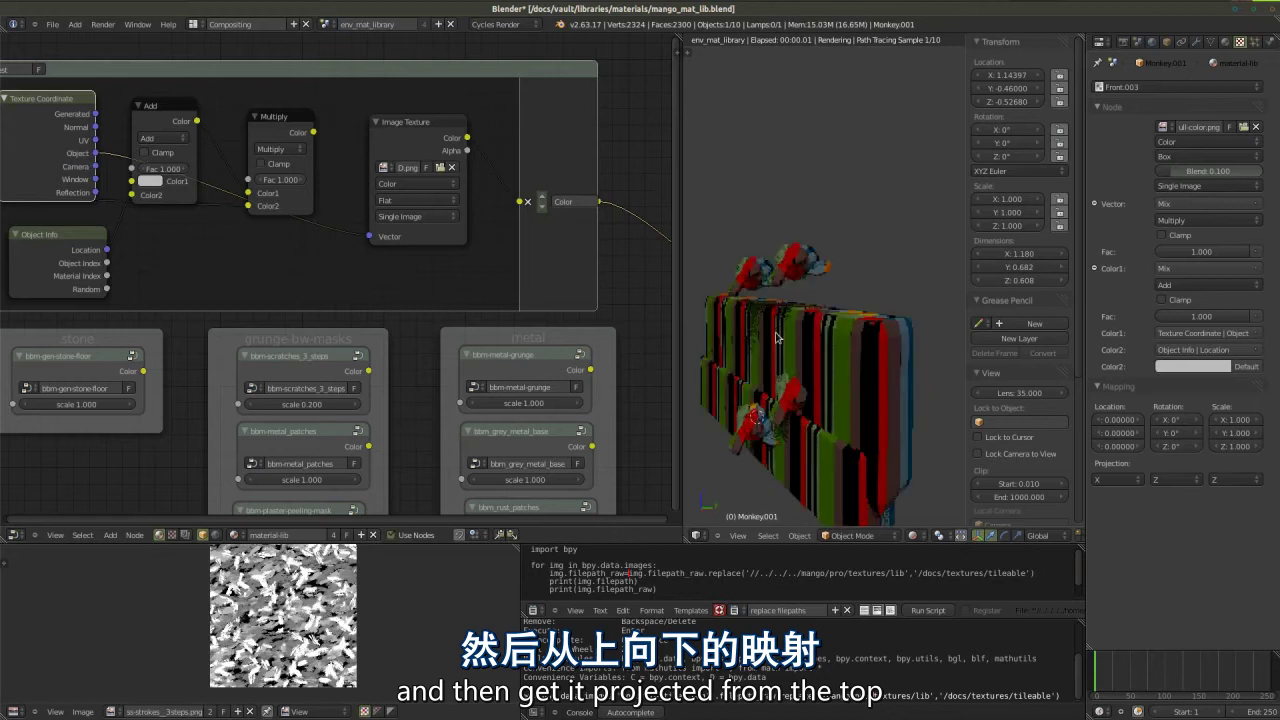
- Change the Image Texture node's projection to Box and view the mapping on the wall
{"action": "left_click", "coordinate": [397, 202]}
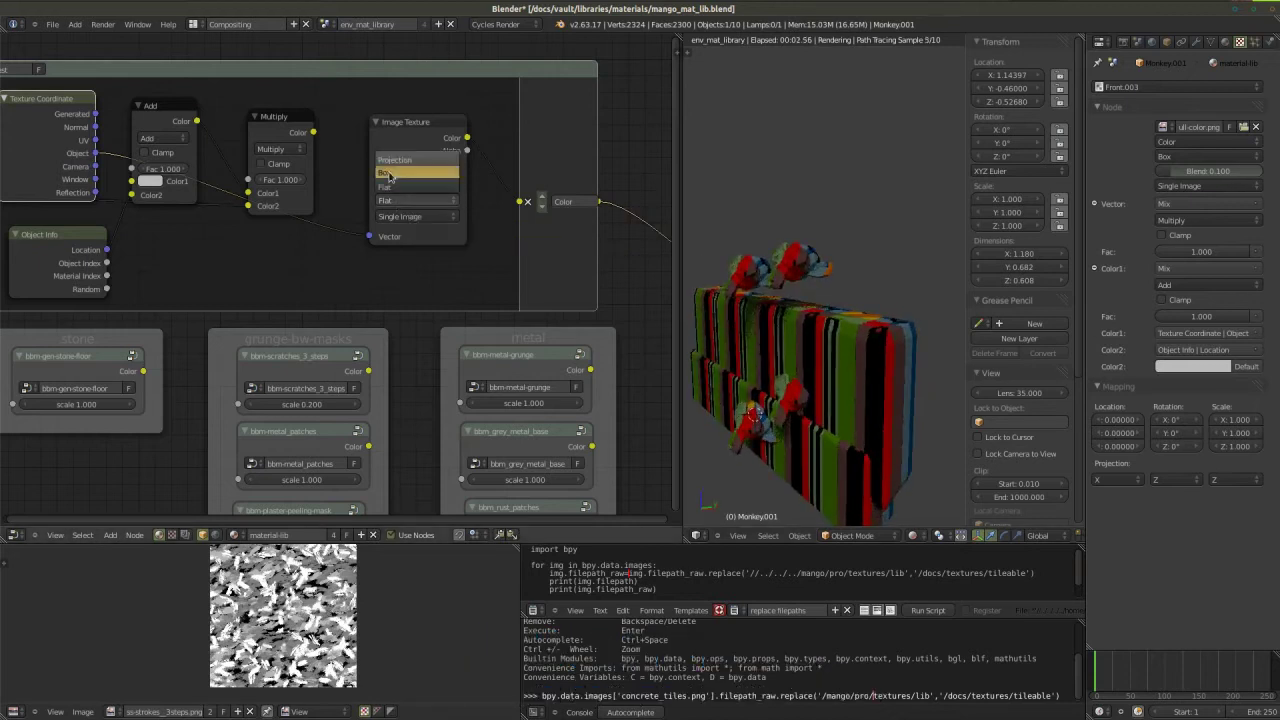
{"action": "left_click", "coordinate": [389, 174]}
{"action": "middle_click_drag", "start_coordinate": [877, 377], "coordinate": [842, 373]}
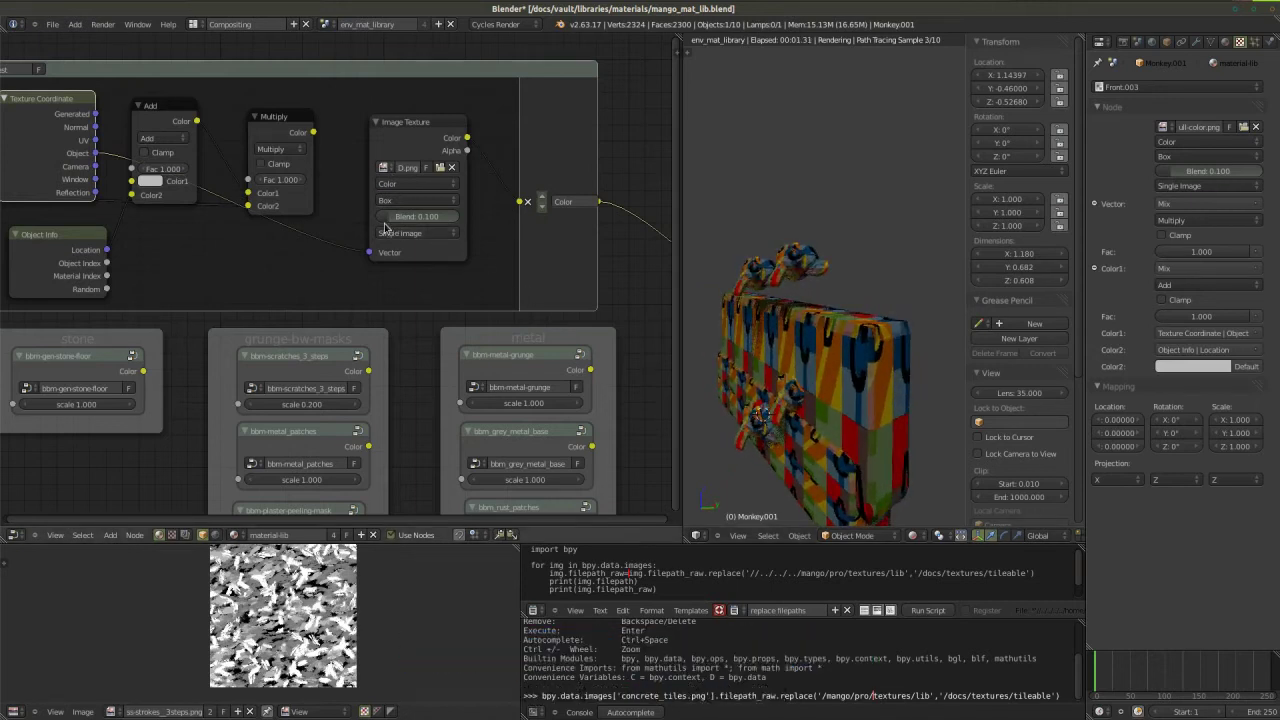
- Set the Image Texture node's box projection blend to 0.05
{"action": "left_click", "coordinate": [429, 217]}
{"action": "type", "text": "0.0"}
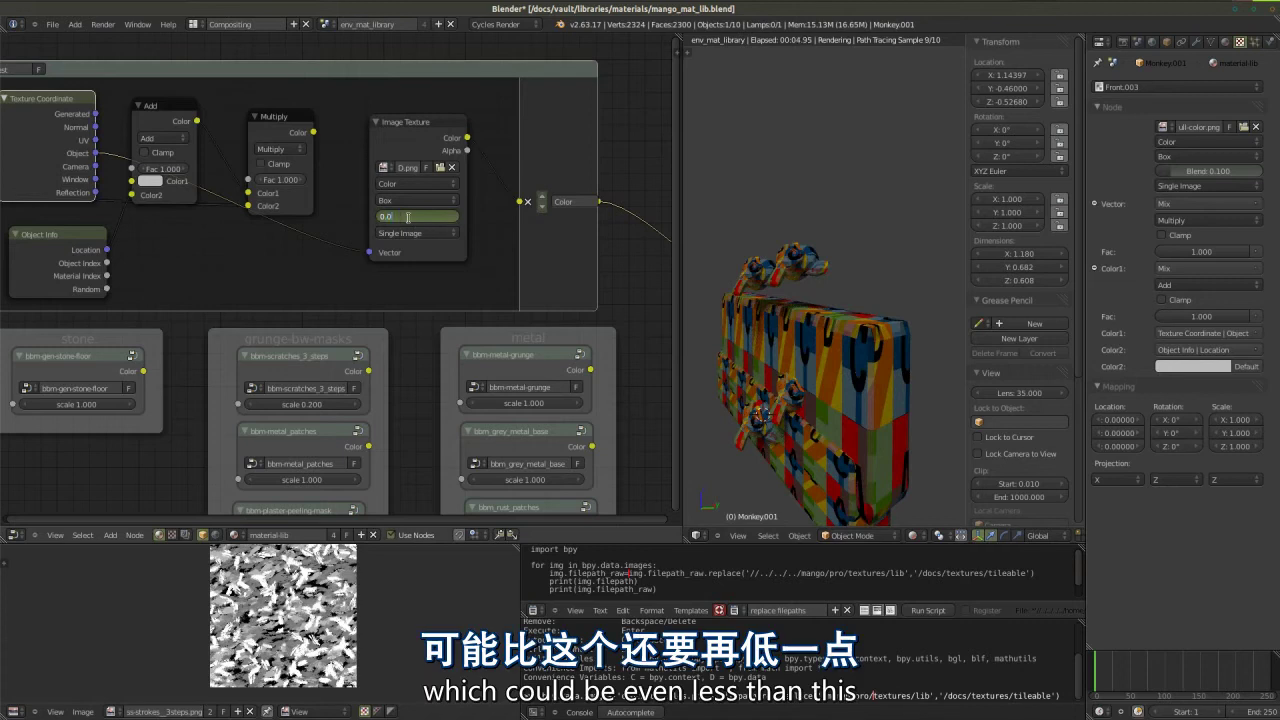
{"action": "type", "text": "5"}
{"action": "key", "text": "Return"}
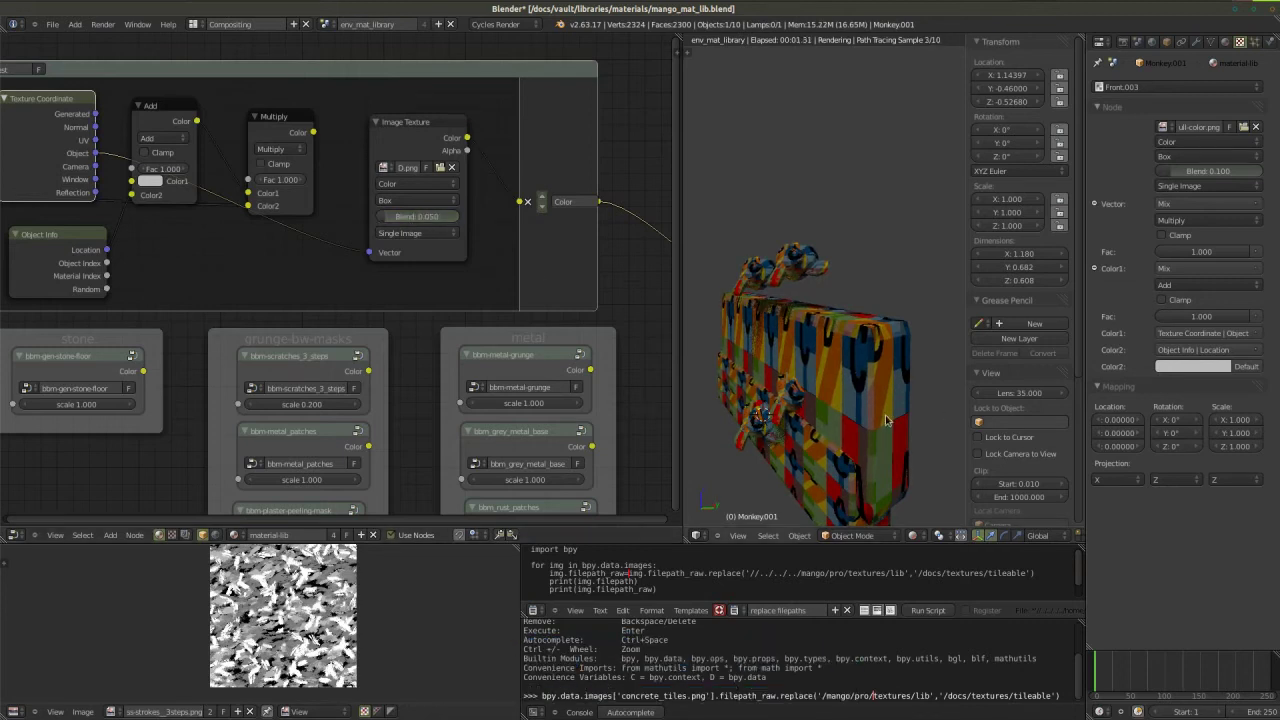
- Lower the box projection blend to 0 and examine the seams on the upper monkey head and wall edges
{"action": "left_click_drag", "start_coordinate": [396, 219], "coordinate": [240, 240]}
{"action": "middle_click_drag", "start_coordinate": [800, 175], "coordinate": [781, 230]}
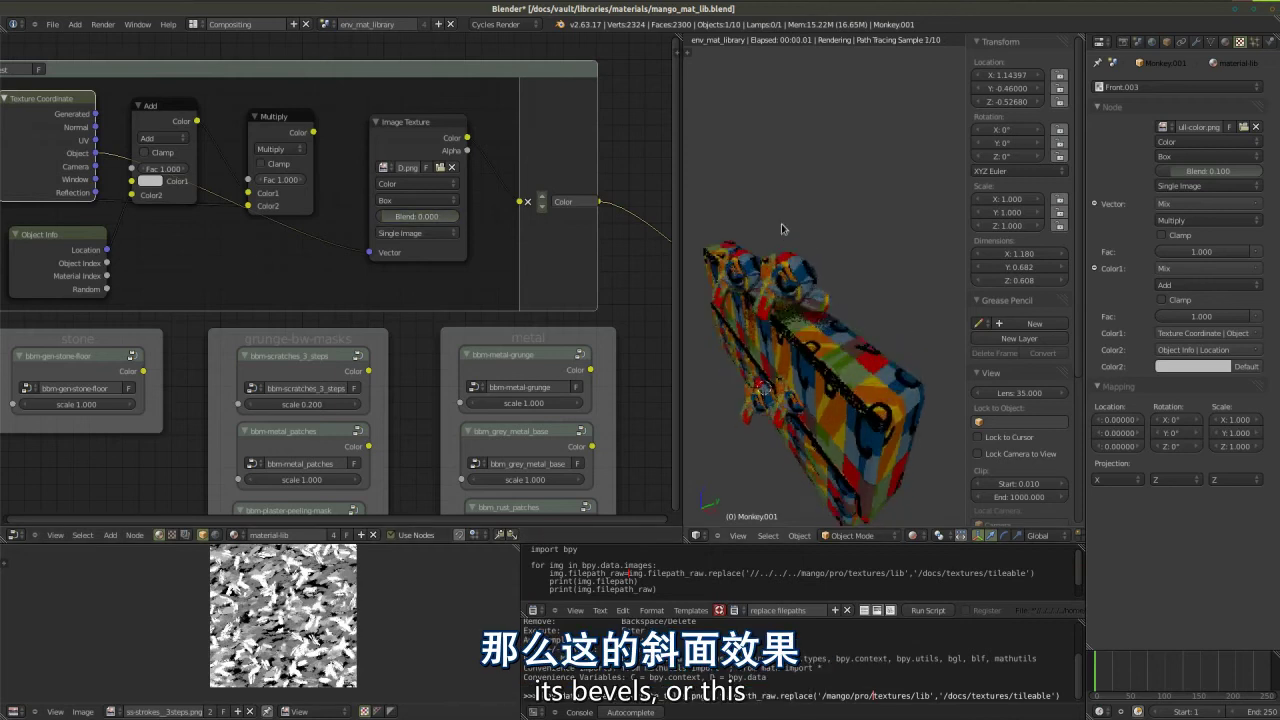
{"action": "scroll", "coordinate": [781, 230], "scroll_direction": "up", "scroll_amount": 4}
{"action": "middle_click_drag", "start_coordinate": [800, 313], "coordinate": [756, 429]}
- Raise the blend back to 0.05 and examine the face transitions on the upper monkey head
{"action": "left_click", "coordinate": [390, 216]}
{"action": "type", "text": "0.05"}
{"action": "key", "text": "Return"}
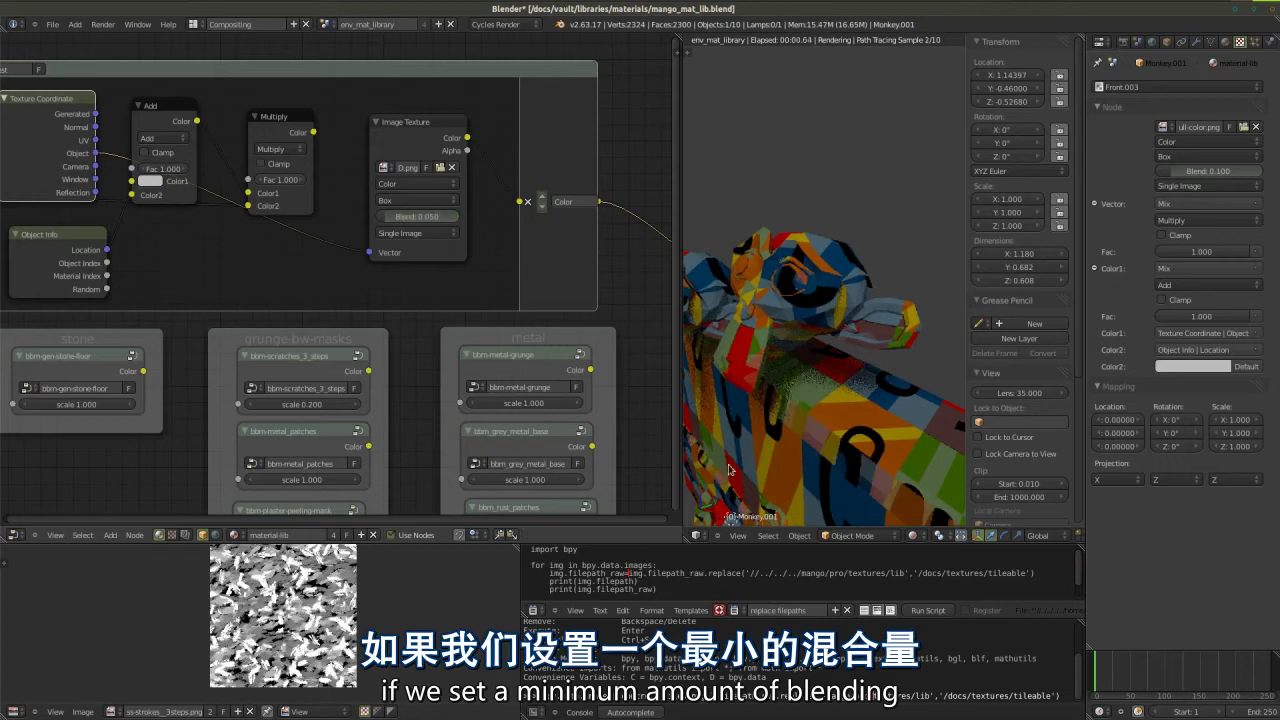
{"action": "middle_click_drag", "start_coordinate": [868, 401], "coordinate": [770, 398]}
- Set the box projection blend to 1 and examine the mixed textures on the monkey heads and wall
{"action": "left_click", "coordinate": [395, 216]}
{"action": "type", "text": "1"}
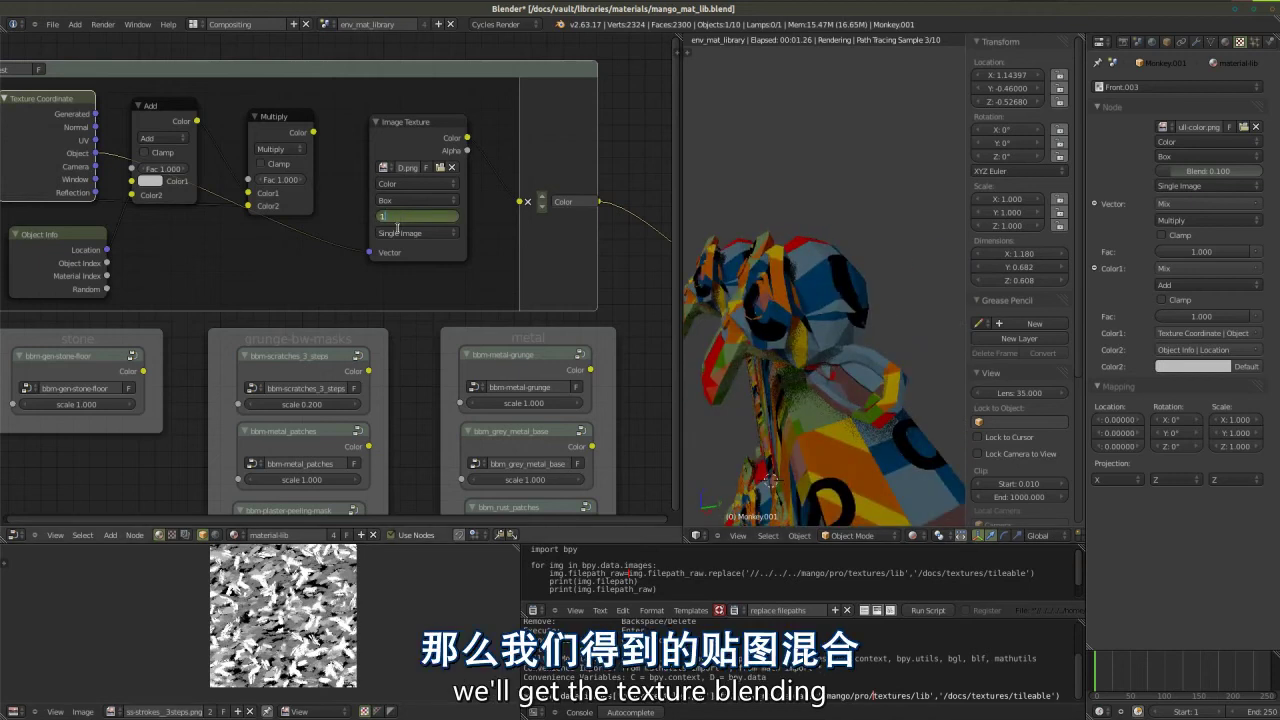
{"action": "key", "text": "Return"}
{"action": "middle_click_drag", "start_coordinate": [877, 354], "coordinate": [763, 330]}
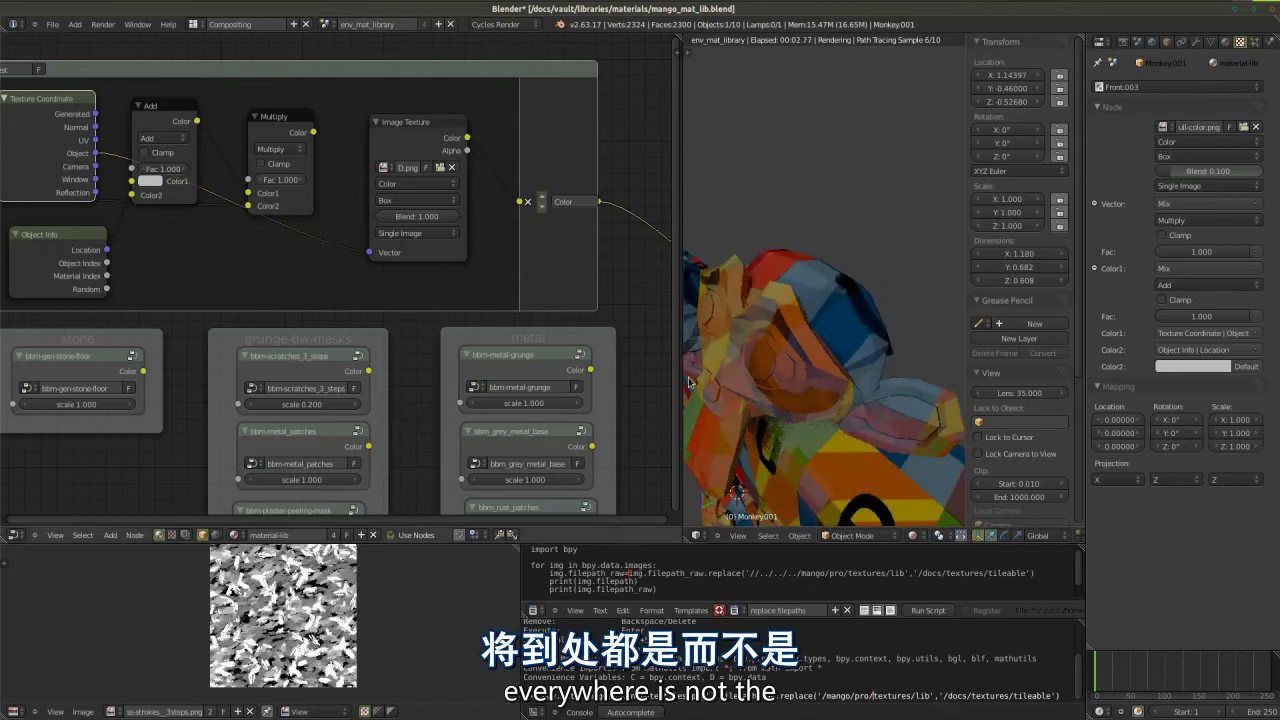
{"action": "middle_click_drag", "start_coordinate": [780, 394], "coordinate": [757, 433]}
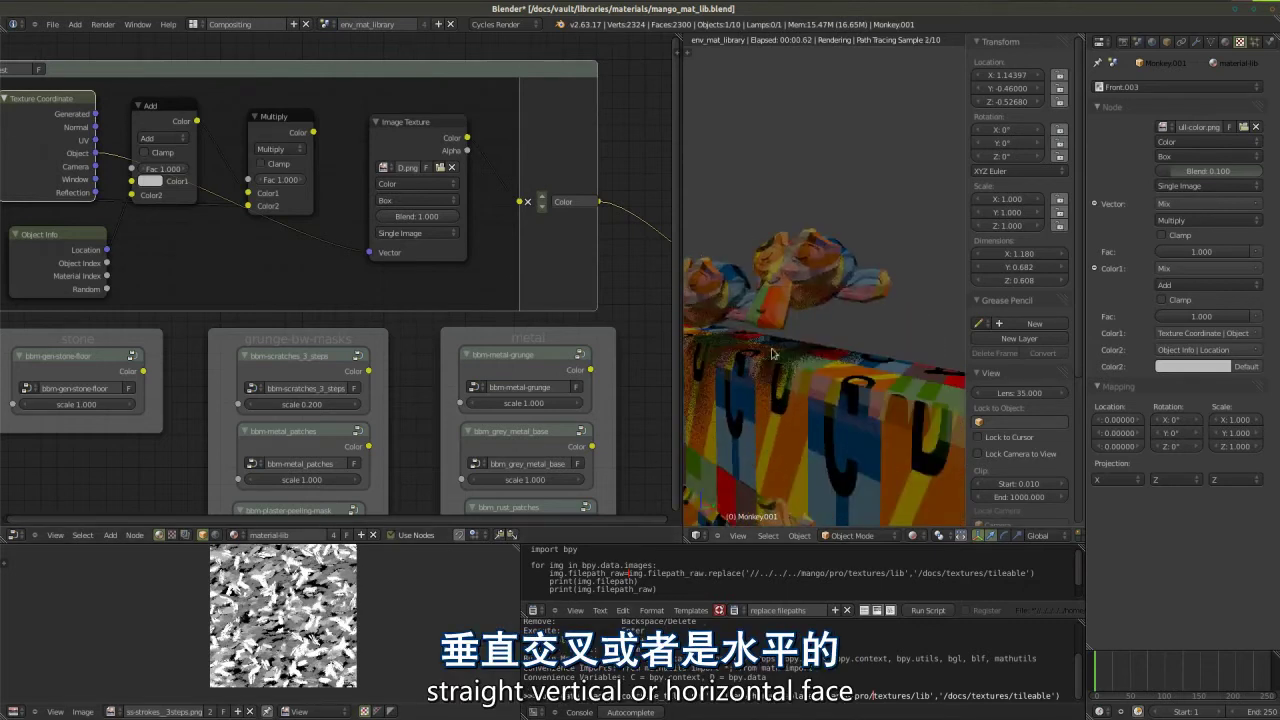
- Set the box projection blend to 0.010 and compare the two upper monkey heads from the front
{"action": "mouse_move", "coordinate": [790, 410]}
{"action": "middle_mouse_down"}
{"action": "mouse_move", "coordinate": [770, 460]}
{"action": "mouse_move", "coordinate": [775, 428]}
{"action": "middle_mouse_up"}
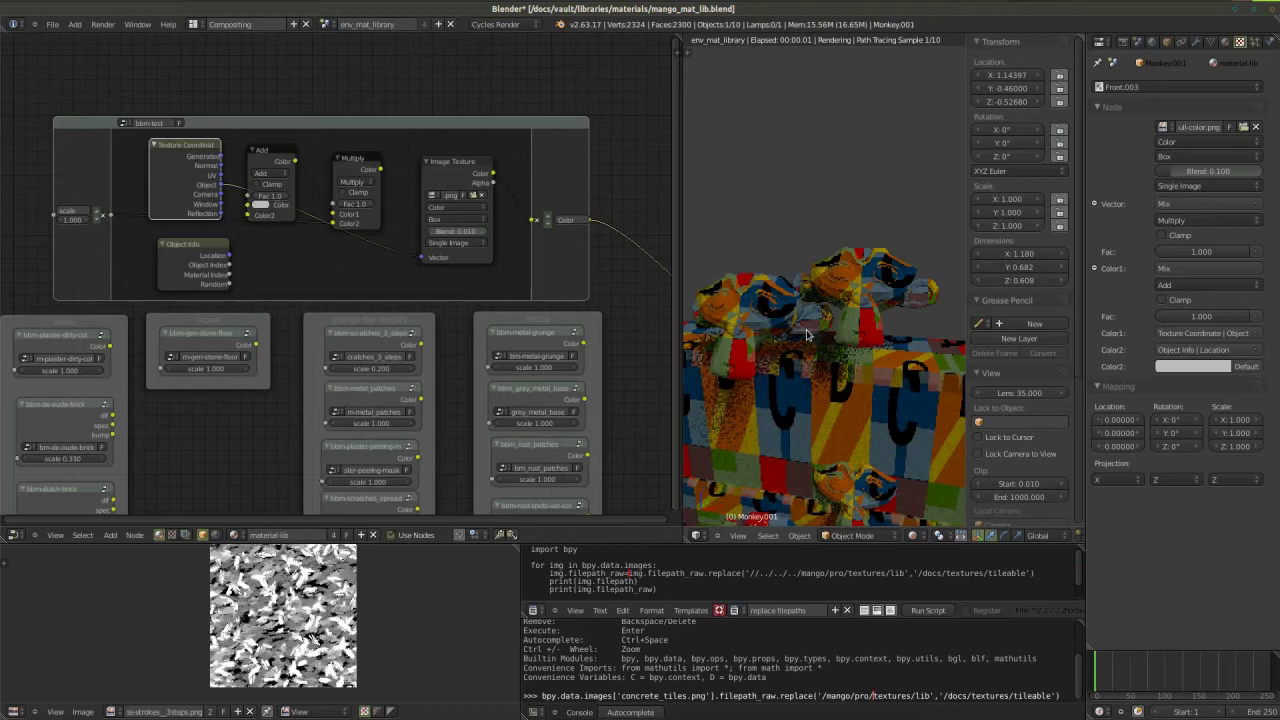
{"action": "scroll", "coordinate": [809, 335], "scroll_direction": "down", "scroll_amount": 4}
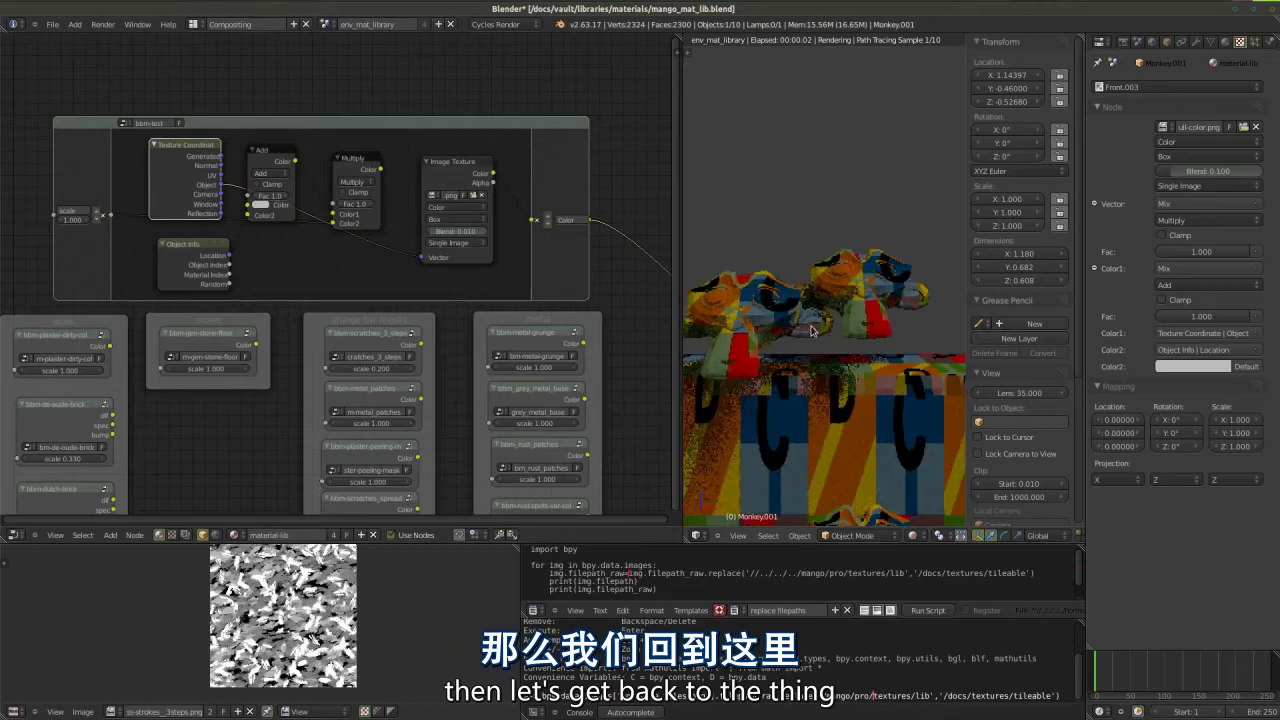
{"action": "middle_click_drag", "start_coordinate": [818, 330], "coordinate": [812, 314]}
{"action": "scroll", "coordinate": [812, 314], "scroll_direction": "up", "scroll_amount": 4}
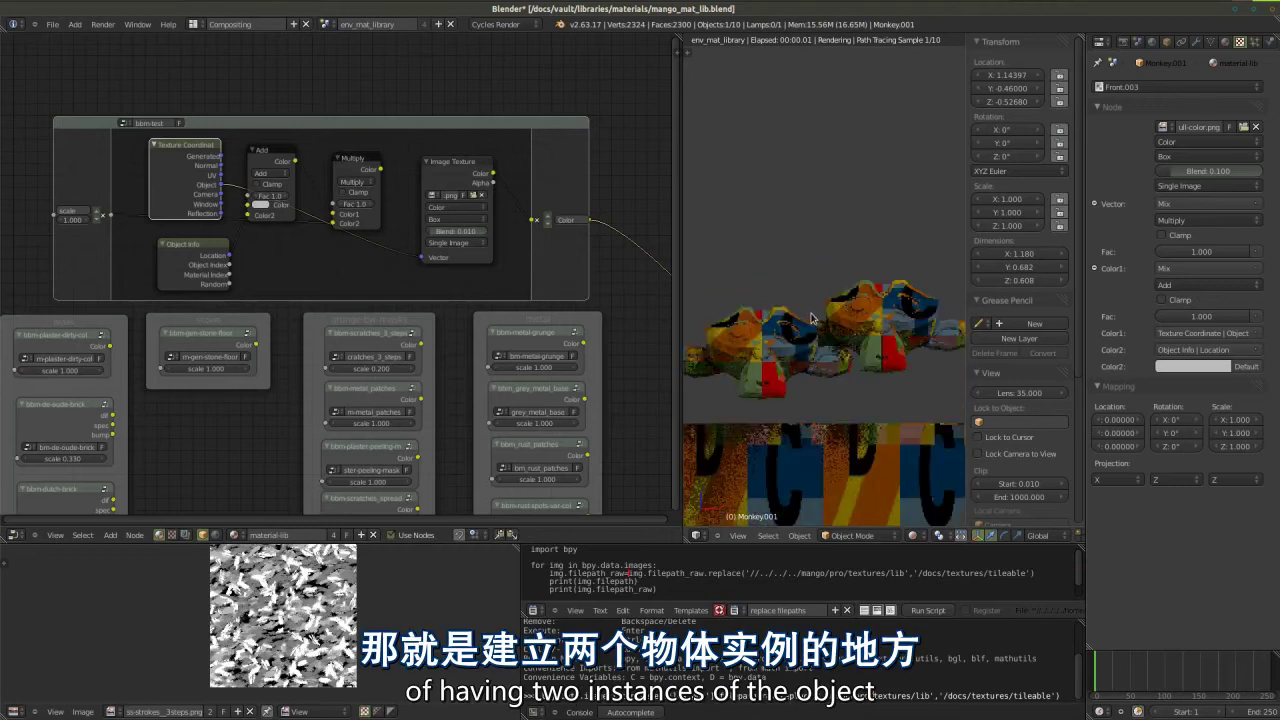
{"action": "scroll", "coordinate": [793, 392], "scroll_direction": "up", "scroll_amount": 1}
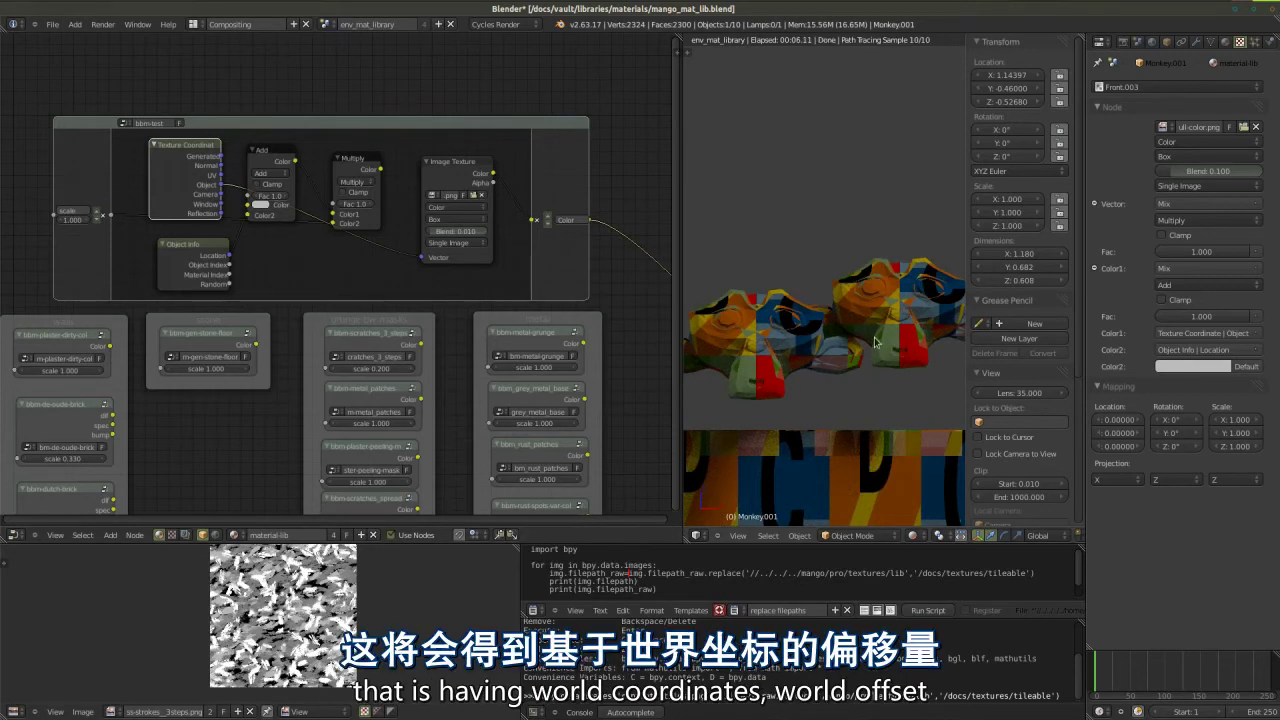
- Reposition the Texture Coordinate and Add nodes slightly inside the bbm-test group
{"action": "scroll", "coordinate": [333, 143], "scroll_direction": "up", "scroll_amount": 2}
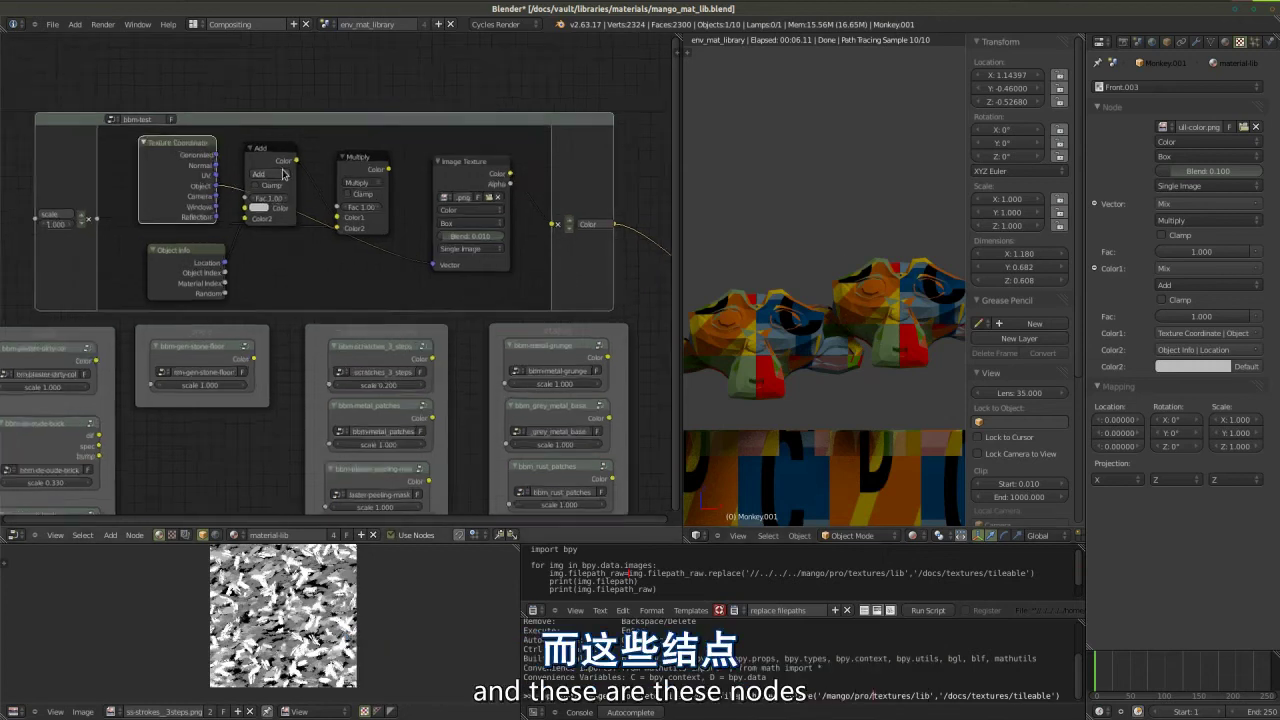
{"action": "left_click_drag", "start_coordinate": [120, 171], "coordinate": [88, 157]}
{"action": "left_click_drag", "start_coordinate": [252, 143], "coordinate": [251, 140]}
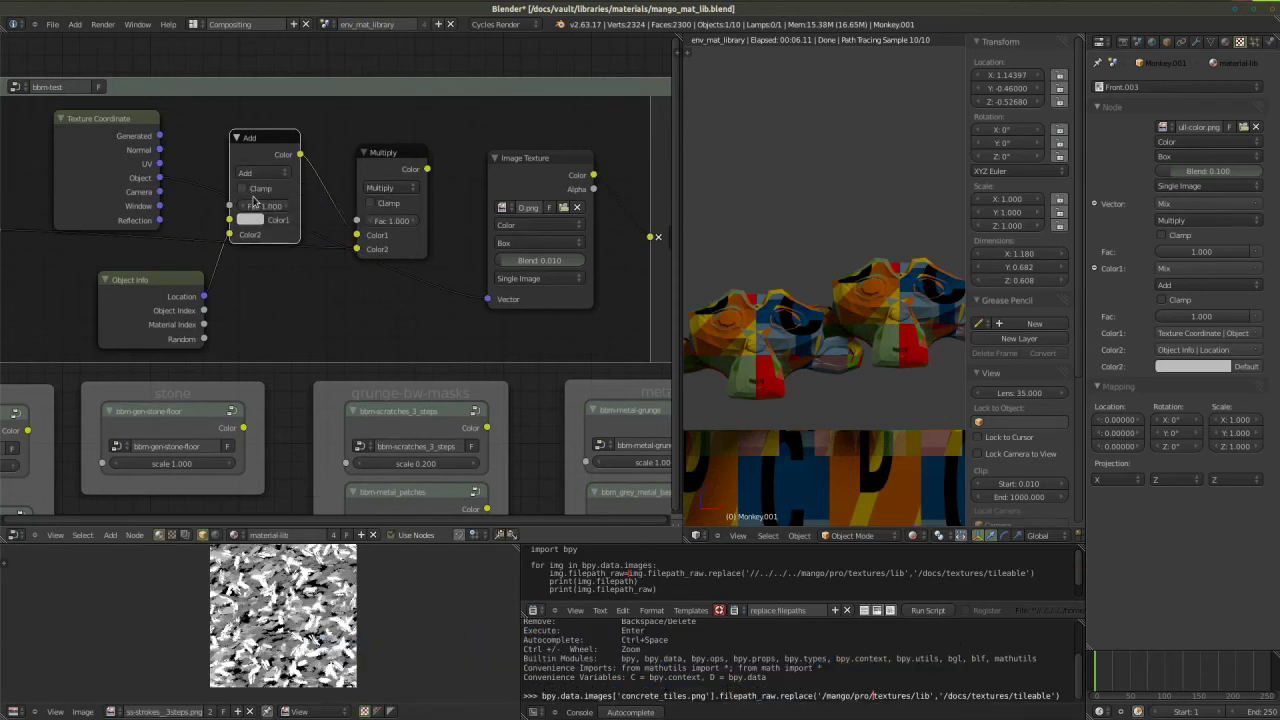
{"action": "left_click_drag", "start_coordinate": [256, 155], "coordinate": [255, 169]}
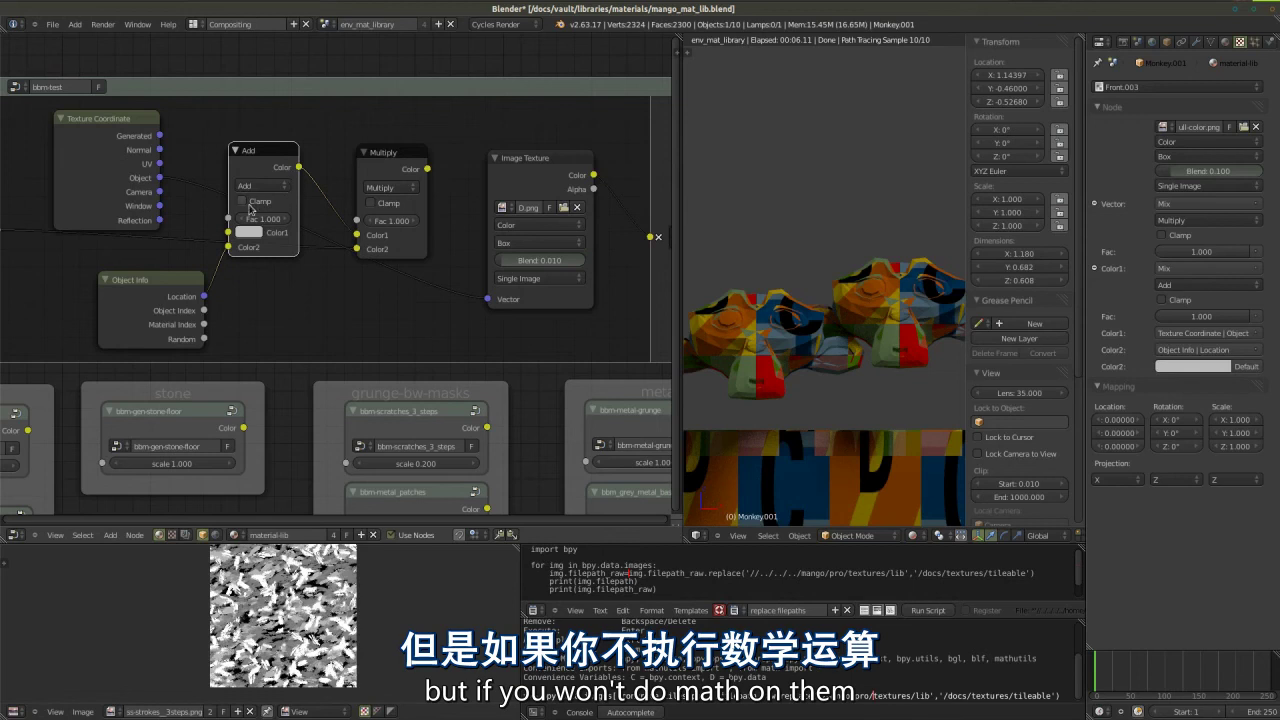
{"action": "left_click_drag", "start_coordinate": [259, 163], "coordinate": [265, 169]}
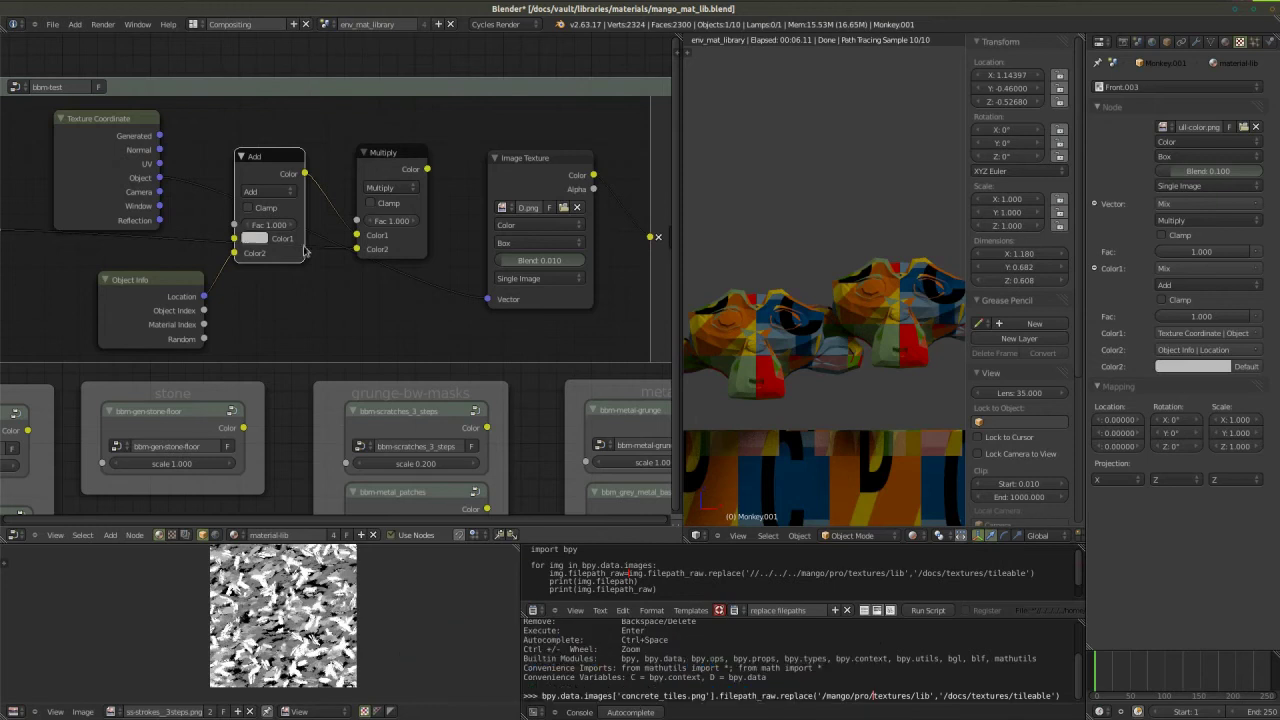
- Route the Object coordinates into the Add node's Color1, feed the Add result into the Image Texture's Vector, and shift the Object Info node
{"action": "left_click_drag", "start_coordinate": [486, 299], "coordinate": [233, 238]}
{"action": "left_click_drag", "start_coordinate": [138, 185], "coordinate": [157, 196]}
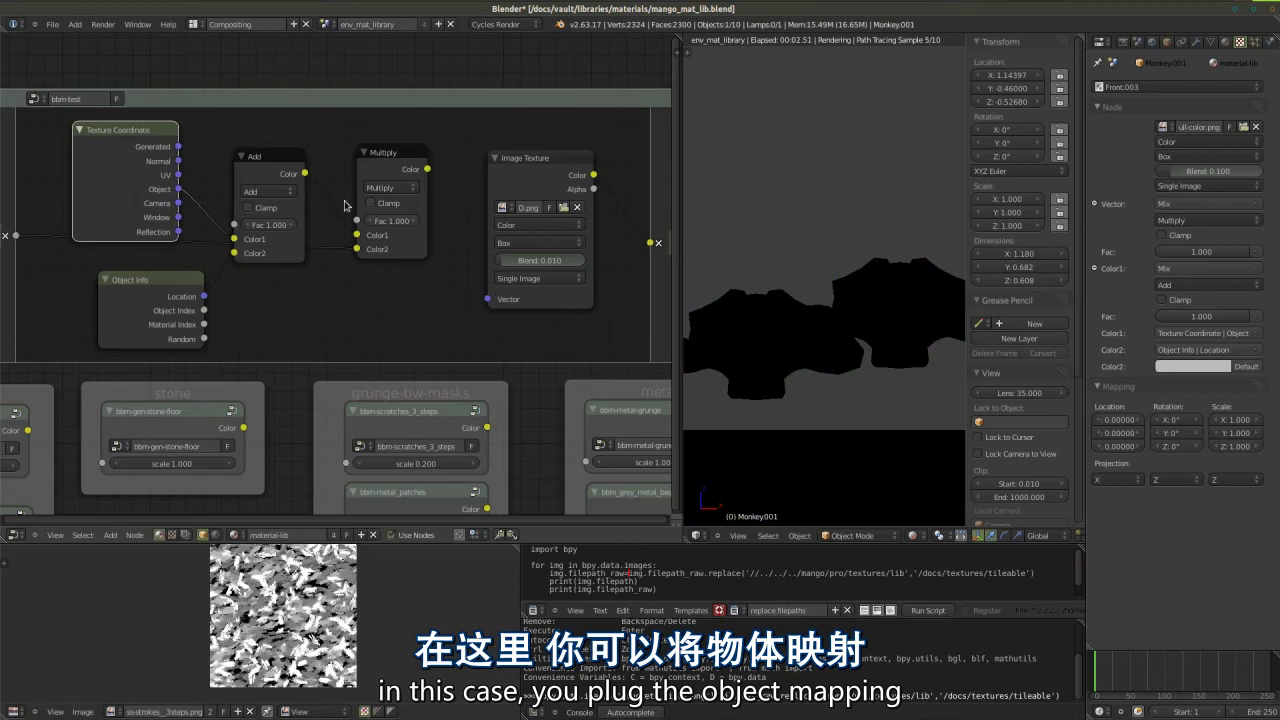
{"action": "left_click_drag", "start_coordinate": [357, 235], "coordinate": [487, 299]}
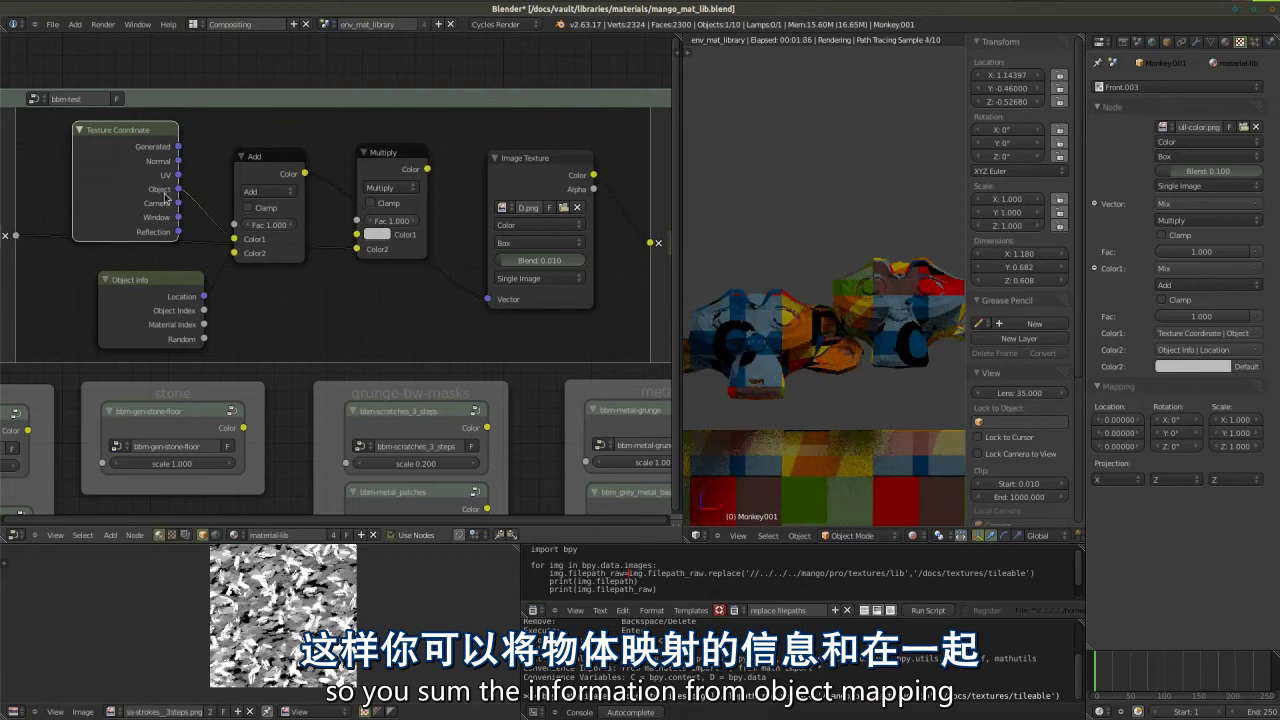
{"action": "left_click_drag", "start_coordinate": [158, 310], "coordinate": [147, 314]}
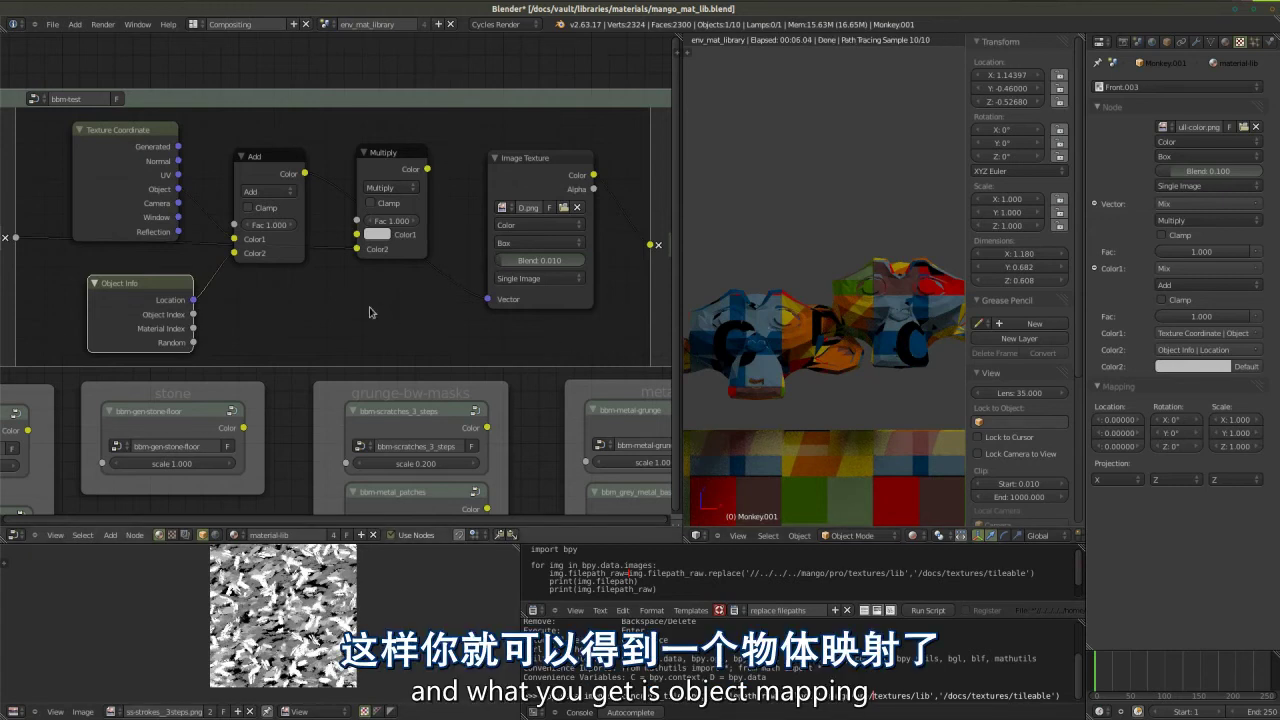
{"action": "right_click", "coordinate": [860, 360]}
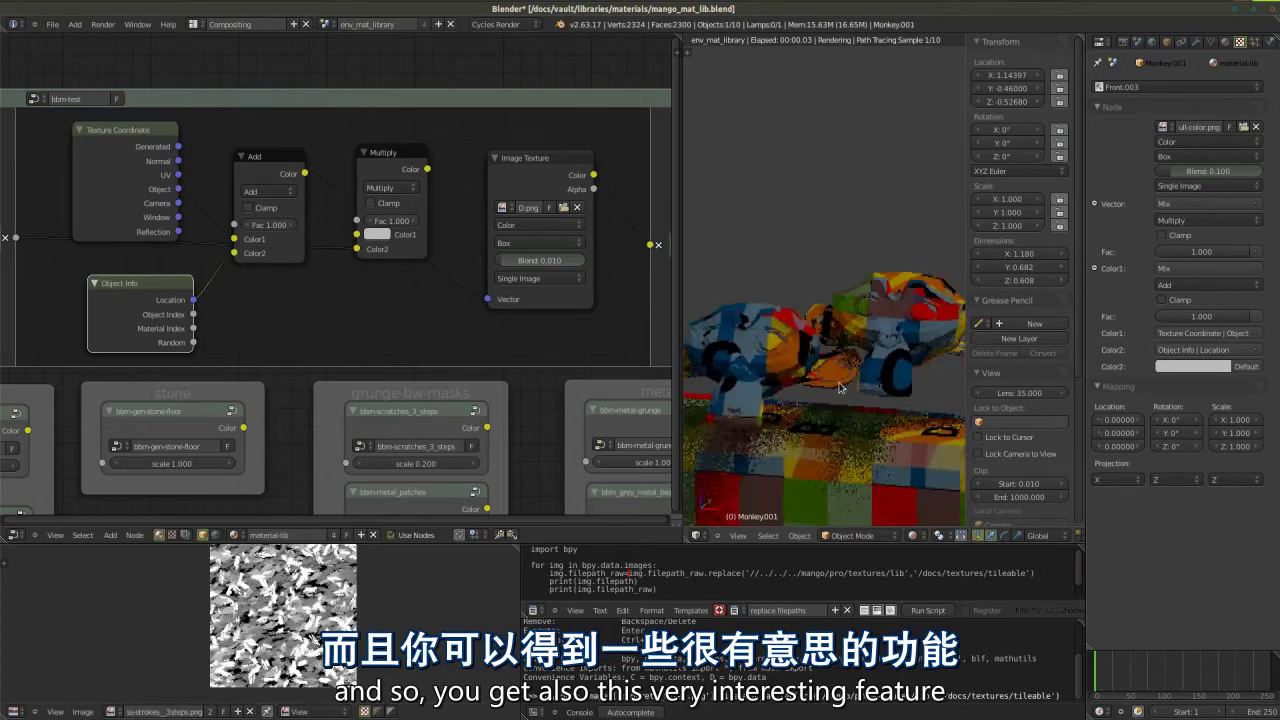
- Move the right-hand upper monkey head so that it sits against its neighbour above the wall
{"action": "key", "text": "g"}
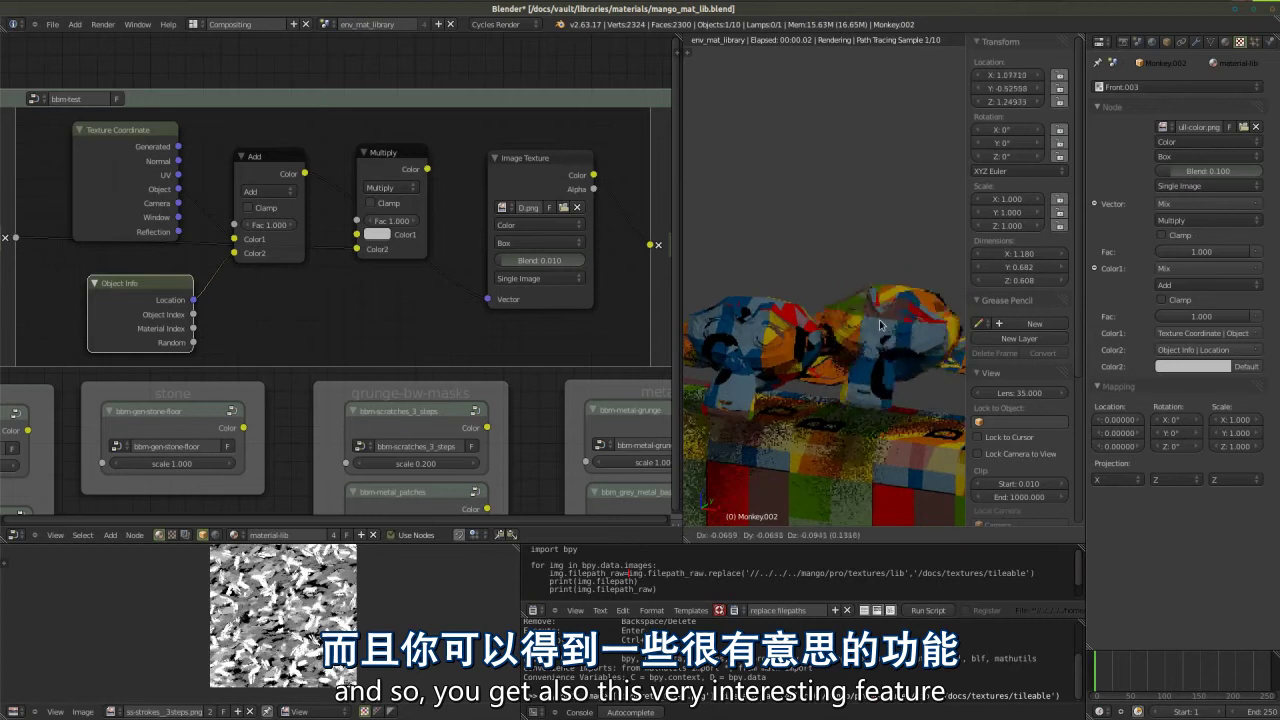
{"action": "left_click", "coordinate": [849, 340]}
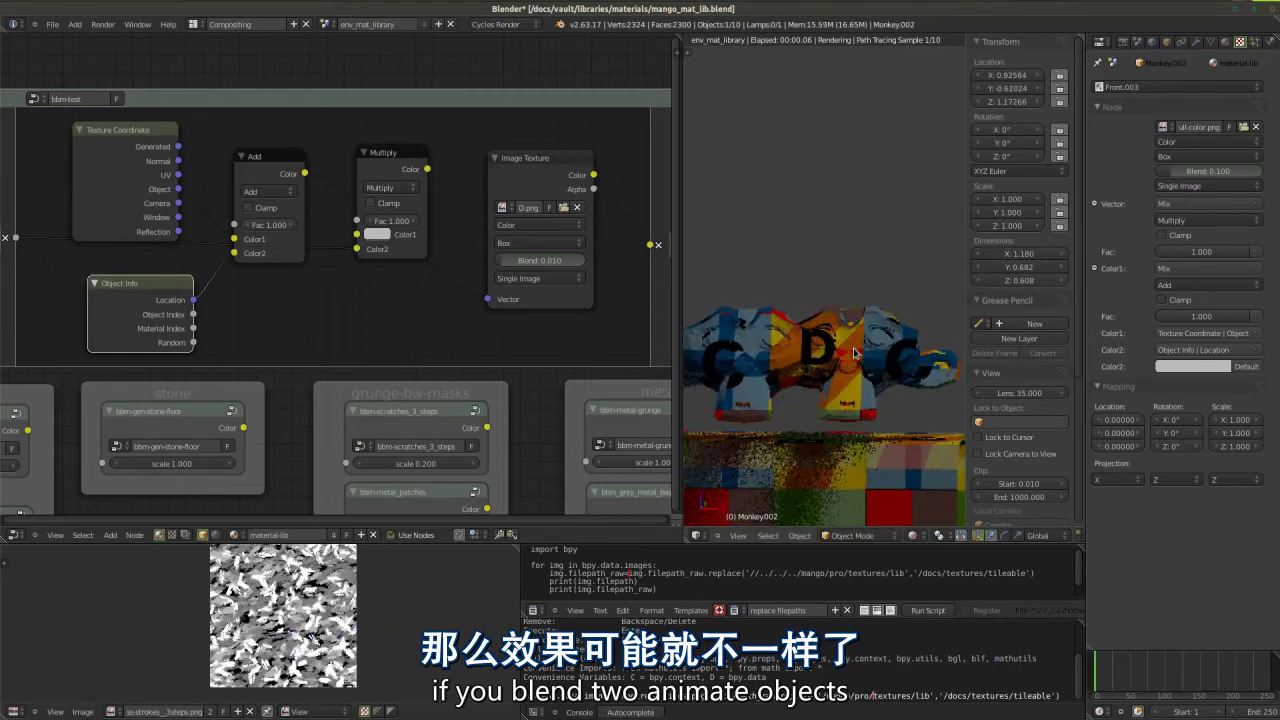
- Try moving the same monkey head away to see its texture slide across the surface
{"action": "key", "text": "g"}
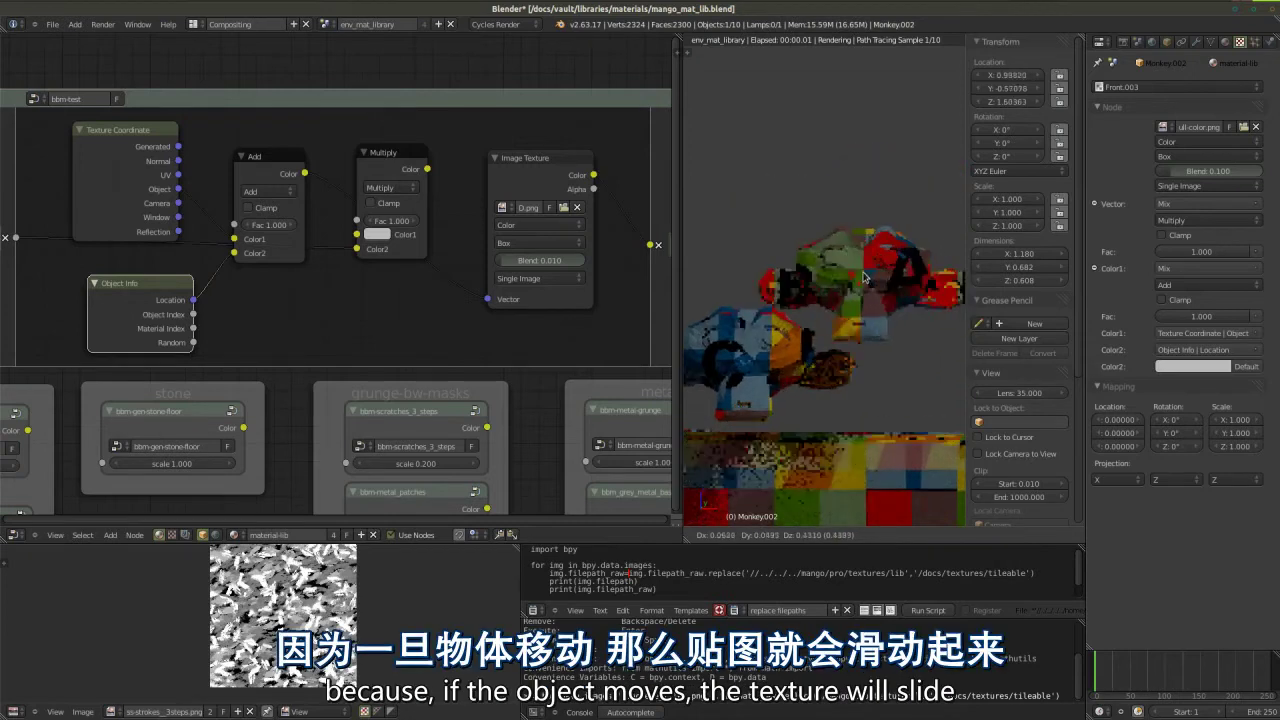
{"action": "left_click", "coordinate": [868, 345]}
{"action": "scroll", "coordinate": [810, 373], "scroll_direction": "up", "scroll_amount": 2}
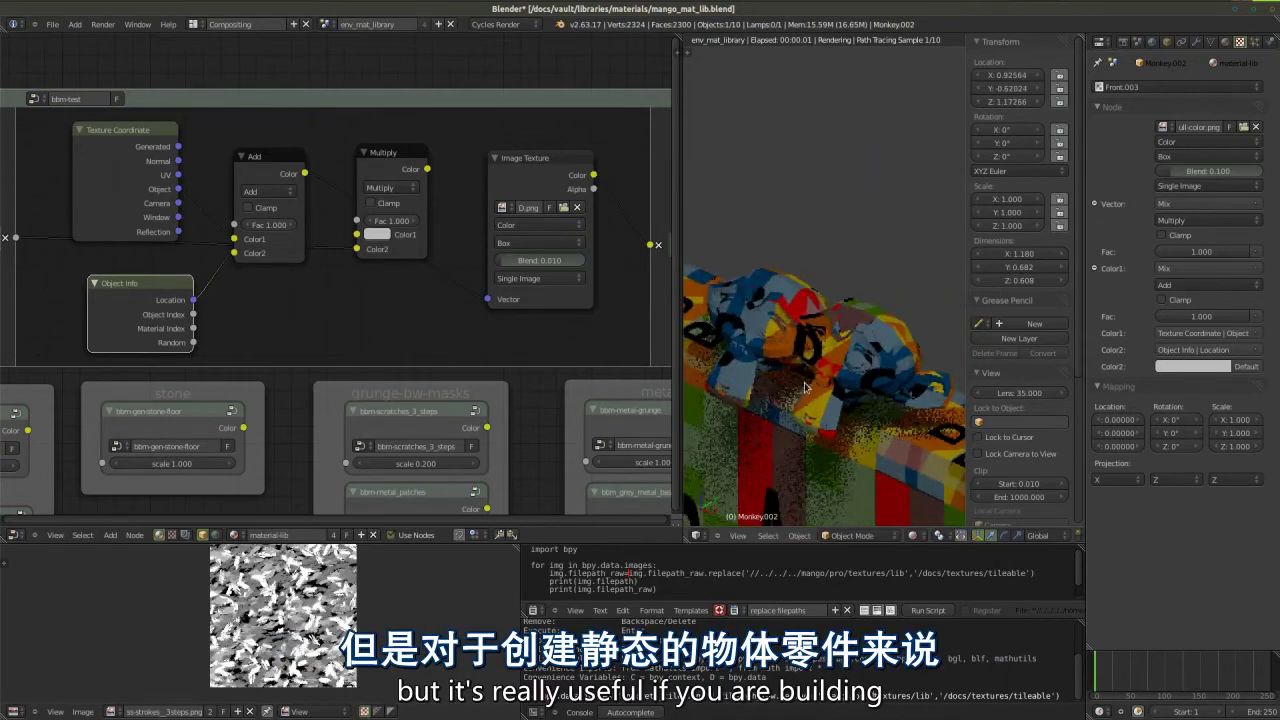
{"action": "middle_click_drag", "start_coordinate": [803, 366], "coordinate": [880, 348]}
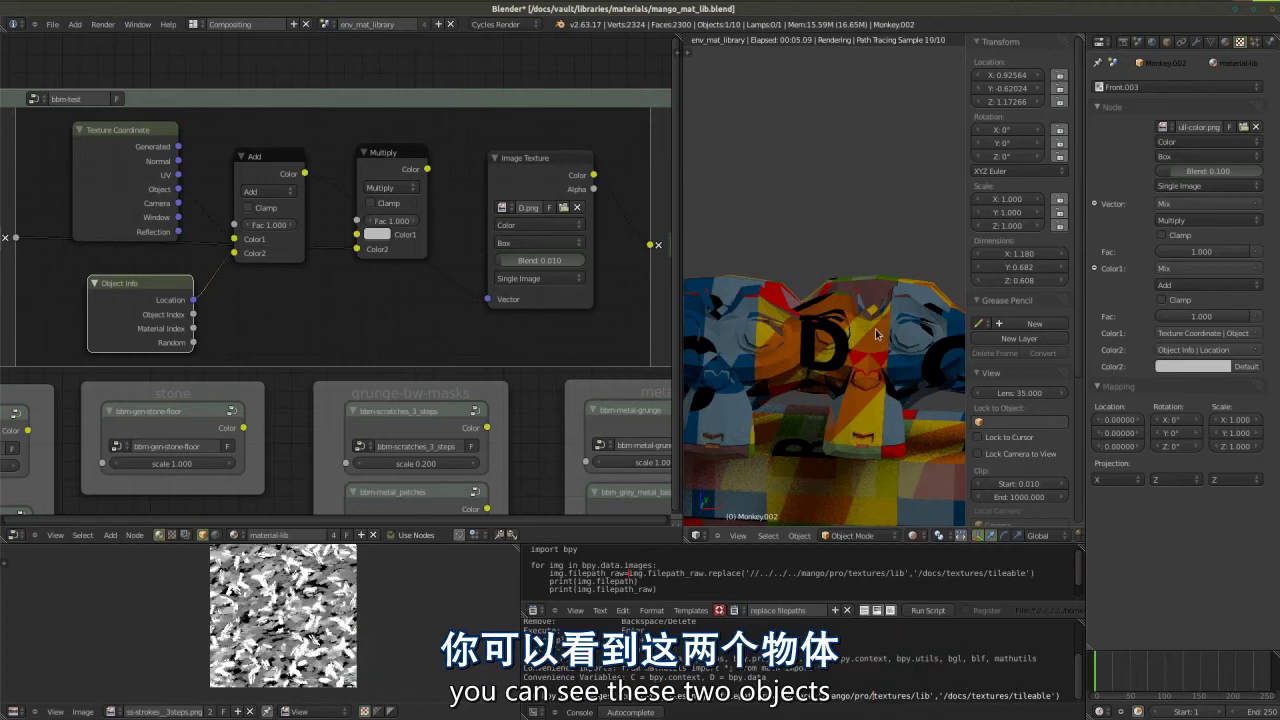
{"action": "key", "text": "g"}
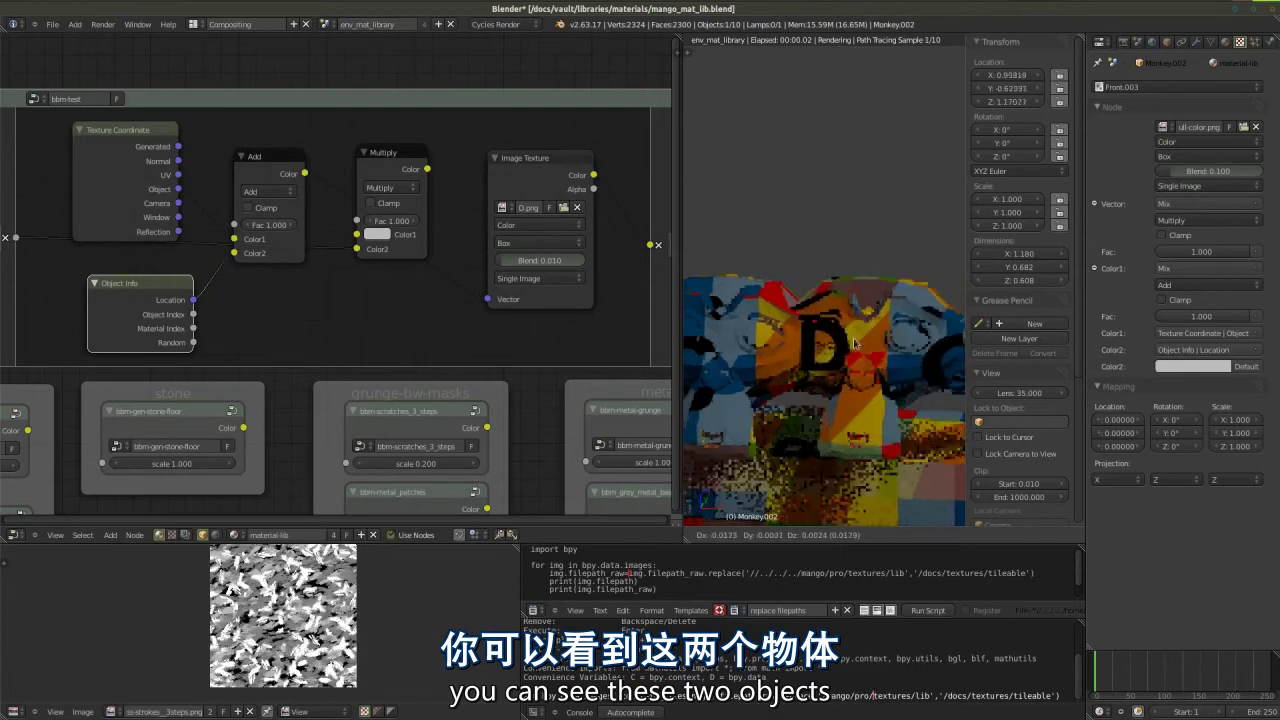
{"action": "left_click", "coordinate": [868, 390]}
- Examine the texture across the two adjoining upper monkey heads from several angles and from the front
{"action": "scroll", "coordinate": [866, 386], "scroll_direction": "down", "scroll_amount": 4}
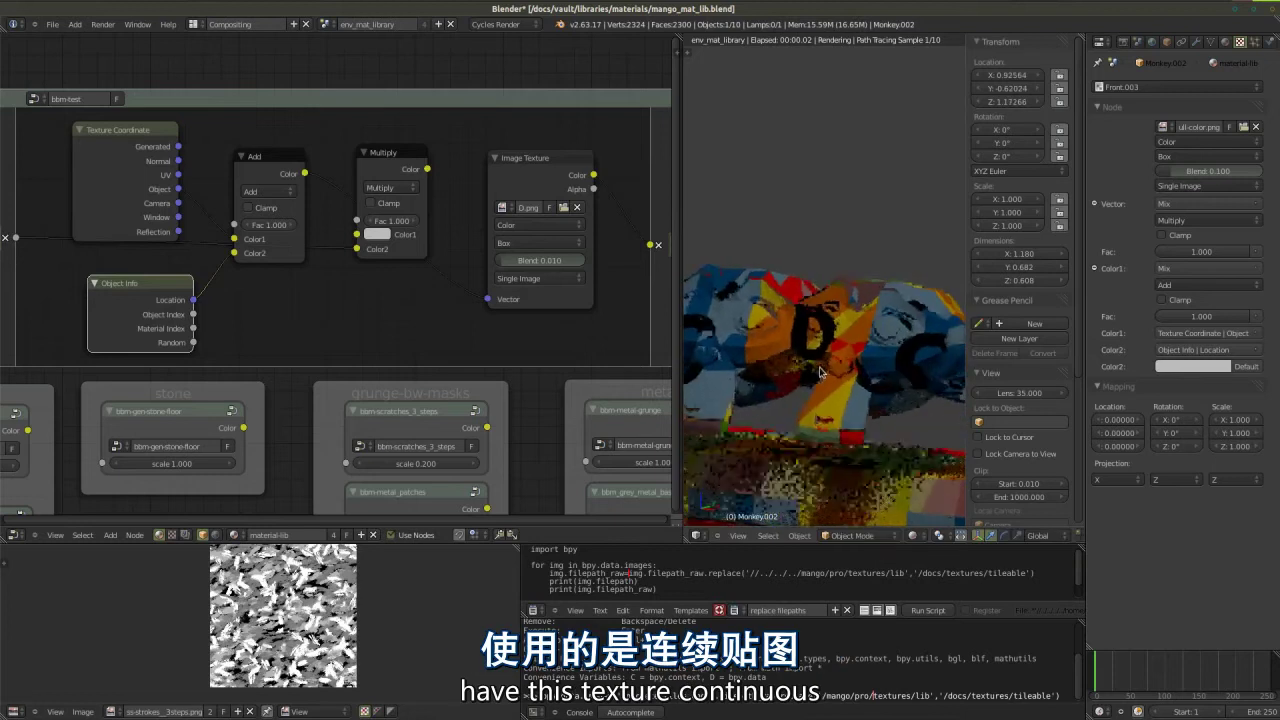
{"action": "scroll", "coordinate": [756, 357], "scroll_direction": "up", "scroll_amount": 2}
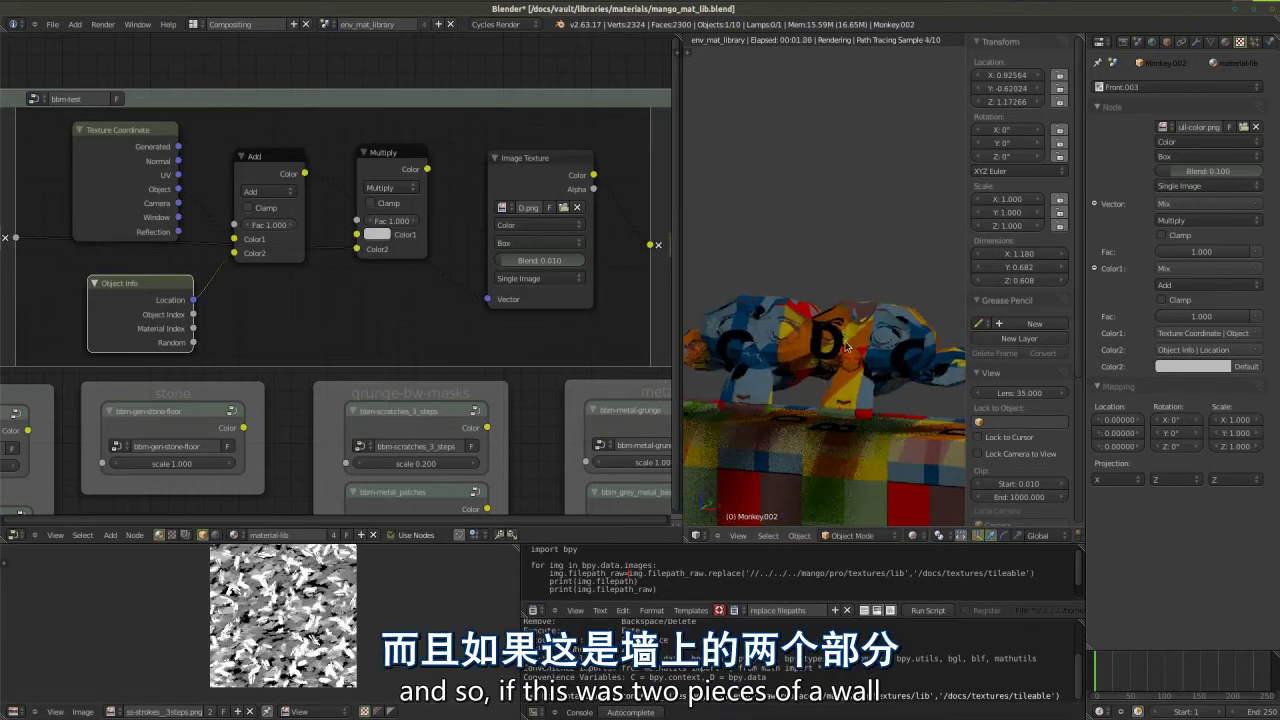
{"action": "middle_click_drag", "start_coordinate": [845, 346], "coordinate": [867, 352]}
{"action": "middle_click_drag", "start_coordinate": [763, 300], "coordinate": [757, 372]}
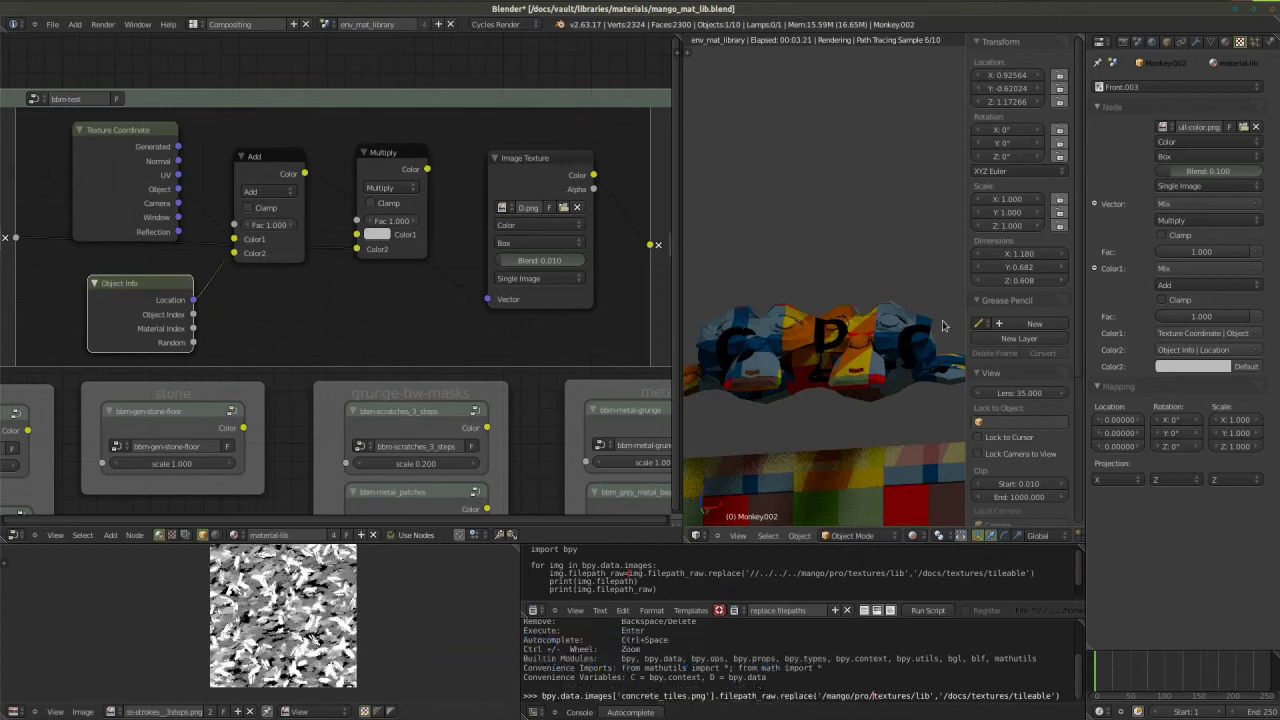
{"action": "middle_click_drag", "start_coordinate": [832, 374], "coordinate": [777, 386]}
{"action": "key", "text": "KP_1"}
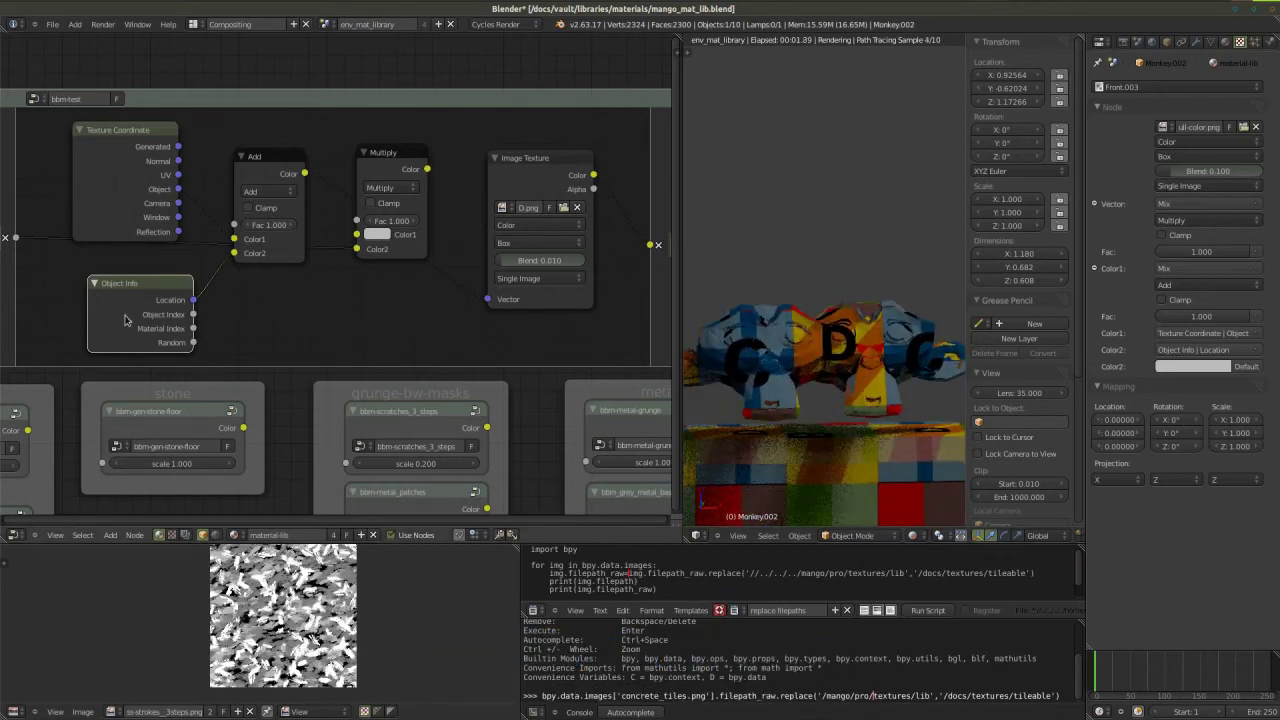
- Reposition the Object Info, Multiply and Add nodes slightly inside the bbm-test group
{"action": "left_click_drag", "start_coordinate": [125, 315], "coordinate": [113, 313]}
{"action": "left_click_drag", "start_coordinate": [381, 157], "coordinate": [383, 171]}
{"action": "left_click_drag", "start_coordinate": [268, 175], "coordinate": [270, 184]}
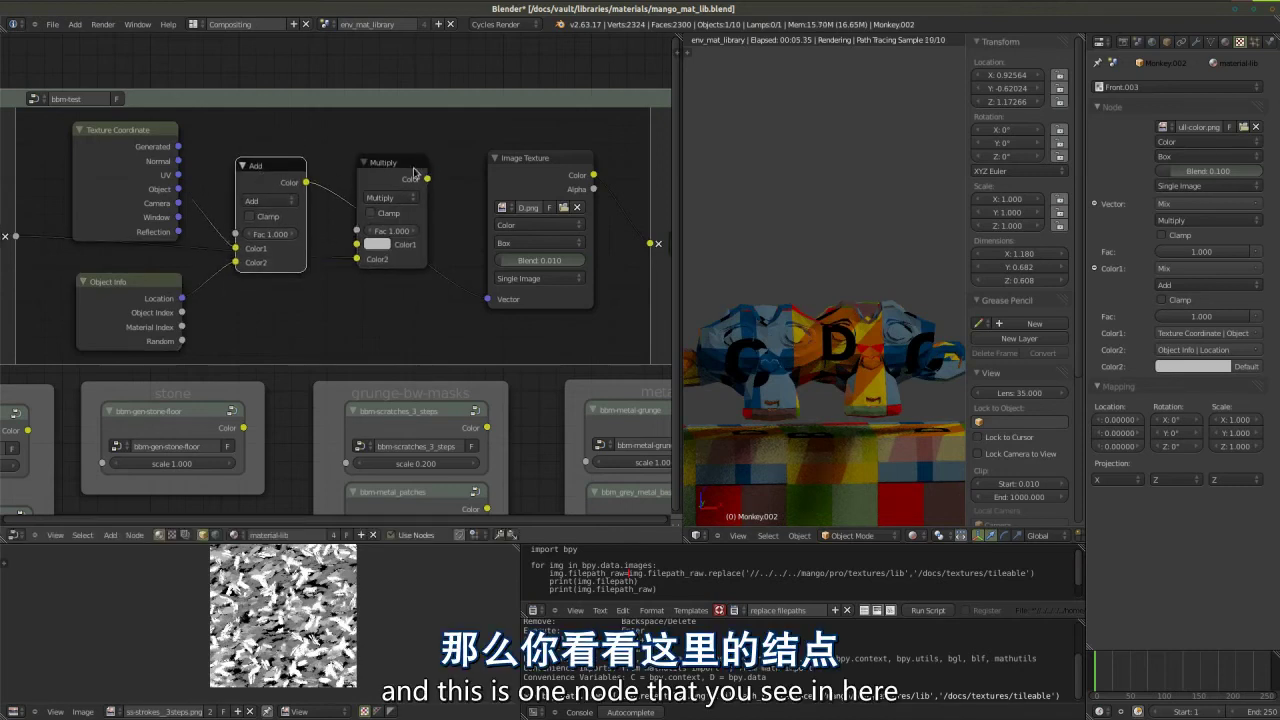
{"action": "scroll", "coordinate": [413, 172], "scroll_direction": "up", "scroll_amount": 2}
{"action": "left_click_drag", "start_coordinate": [395, 156], "coordinate": [400, 160]}
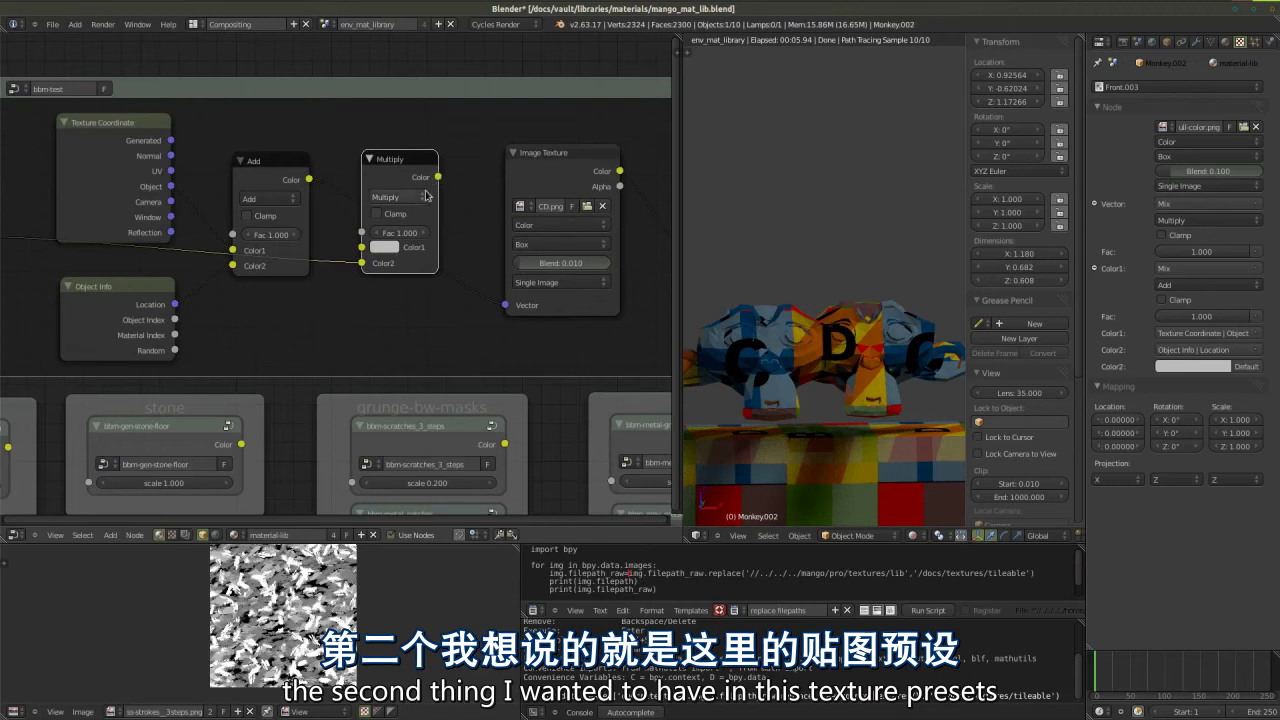
{"action": "scroll", "coordinate": [420, 250], "scroll_direction": "down", "scroll_amount": 2}
{"action": "scroll", "coordinate": [153, 255], "scroll_direction": "up", "scroll_amount": 1}
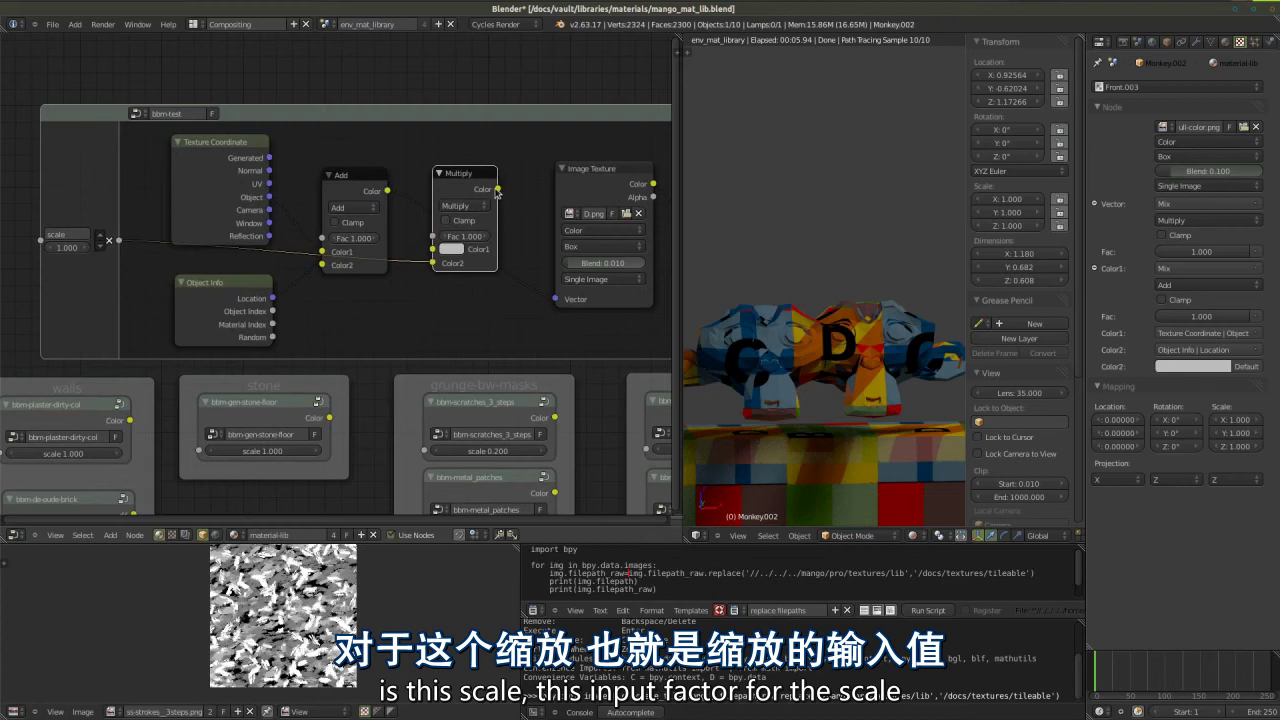
- Feed the Add result into the Multiply node's Color1 and the Multiply output into the Image Texture's Vector
{"action": "left_click_drag", "start_coordinate": [556, 299], "coordinate": [432, 250]}
{"action": "left_click_drag", "start_coordinate": [498, 188], "coordinate": [555, 299]}
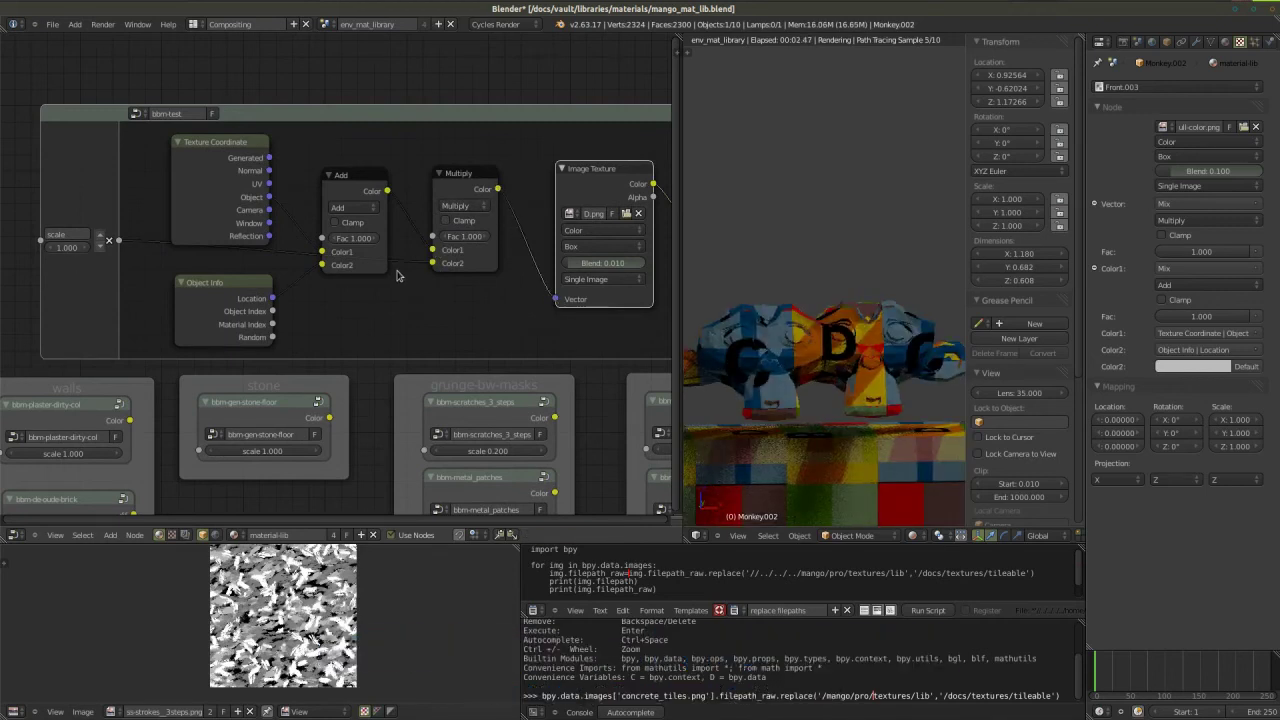
{"action": "middle_click_drag", "start_coordinate": [481, 291], "coordinate": [461, 285]}
- Close the bbm-test group and raise its scale input to 7.001
{"action": "key", "text": "Tab"}
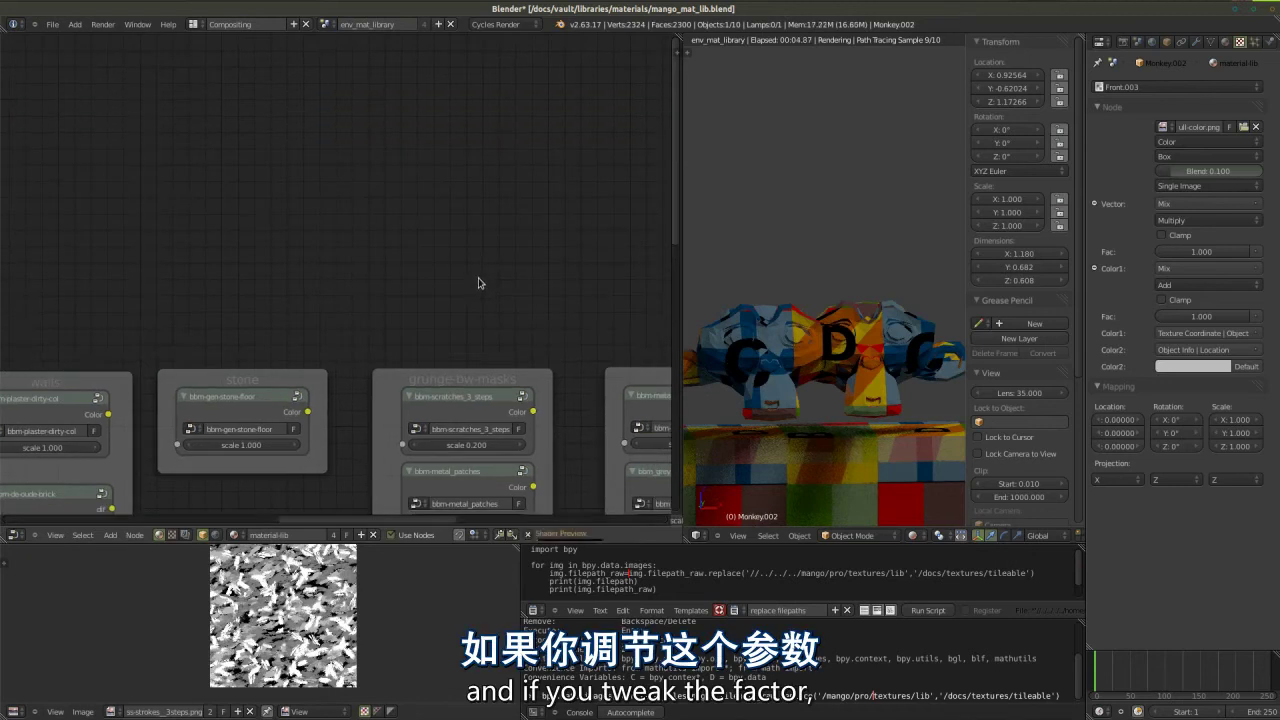
{"action": "middle_click_drag", "start_coordinate": [563, 289], "coordinate": [297, 266]}
{"action": "scroll", "coordinate": [326, 250], "scroll_direction": "down", "scroll_amount": 4}
{"action": "scroll", "coordinate": [484, 204], "scroll_direction": "up", "scroll_amount": 4}
{"action": "scroll", "coordinate": [475, 226], "scroll_direction": "up", "scroll_amount": 5}
{"action": "mouse_move", "coordinate": [423, 240]}
{"action": "left_mouse_down"}
{"action": "mouse_move", "coordinate": [406, 241]}
{"action": "mouse_move", "coordinate": [446, 240]}
{"action": "left_mouse_up"}
{"action": "middle_click_drag", "start_coordinate": [838, 362], "coordinate": [816, 374]}
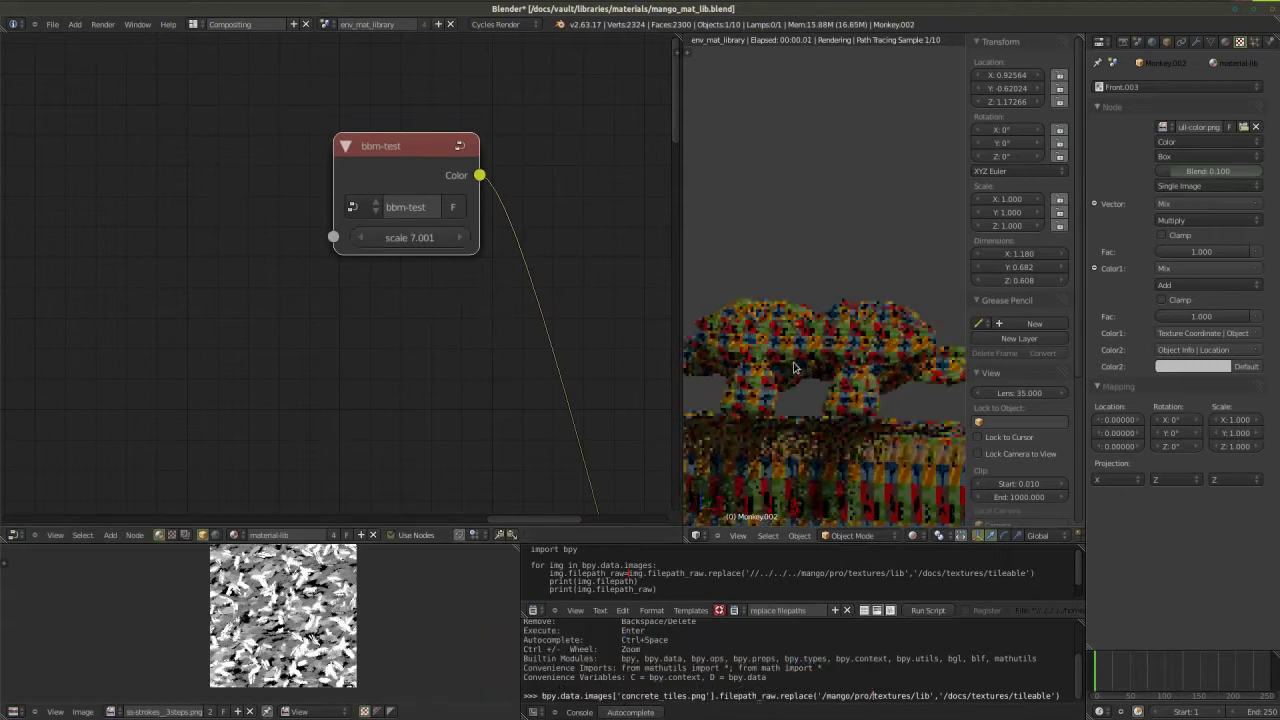
- Reopen the bbm-test group and move the Multiply node slightly lower beside the Add node
{"action": "key", "text": "Tab"}
{"action": "scroll", "coordinate": [416, 161], "scroll_direction": "down", "scroll_amount": 4}
{"action": "middle_click_drag", "start_coordinate": [416, 161], "coordinate": [606, 165]}
{"action": "scroll", "coordinate": [606, 165], "scroll_direction": "down", "scroll_amount": 6}
{"action": "middle_click_drag", "start_coordinate": [404, 232], "coordinate": [558, 210]}
{"action": "scroll", "coordinate": [292, 236], "scroll_direction": "up", "scroll_amount": 7}
{"action": "middle_click_drag", "start_coordinate": [297, 260], "coordinate": [395, 301]}
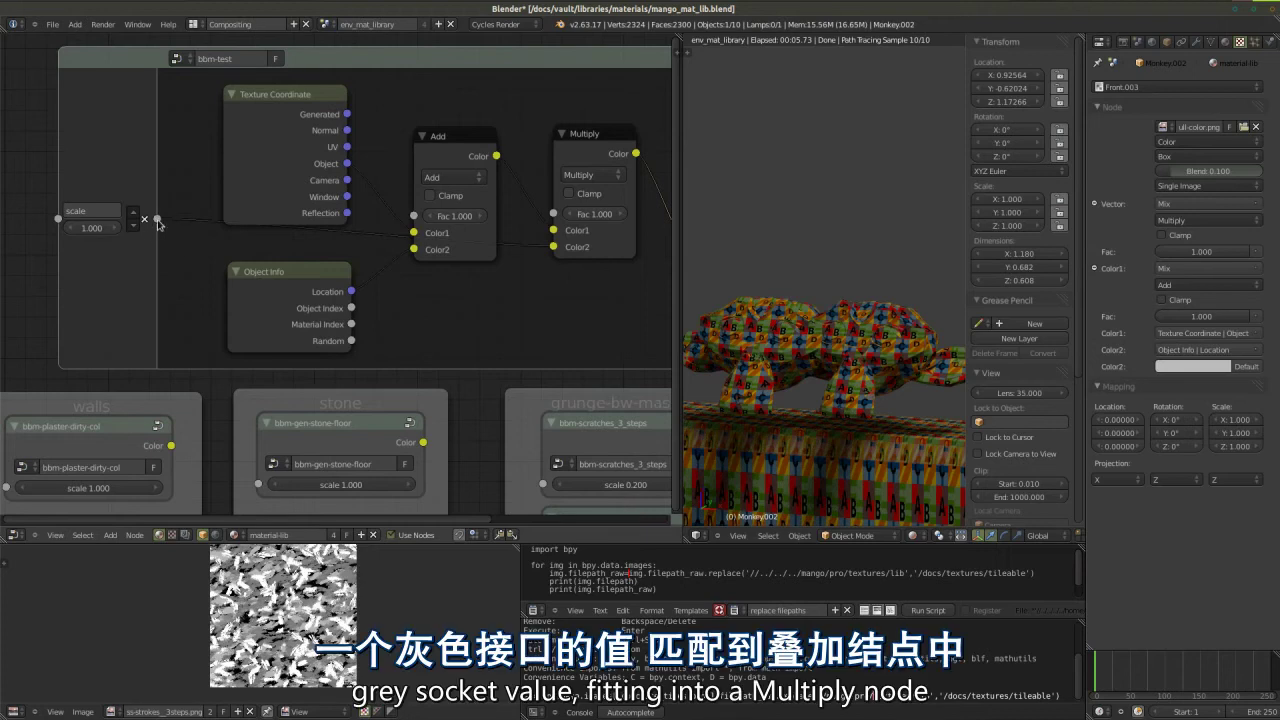
{"action": "left_click_drag", "start_coordinate": [575, 140], "coordinate": [572, 156]}
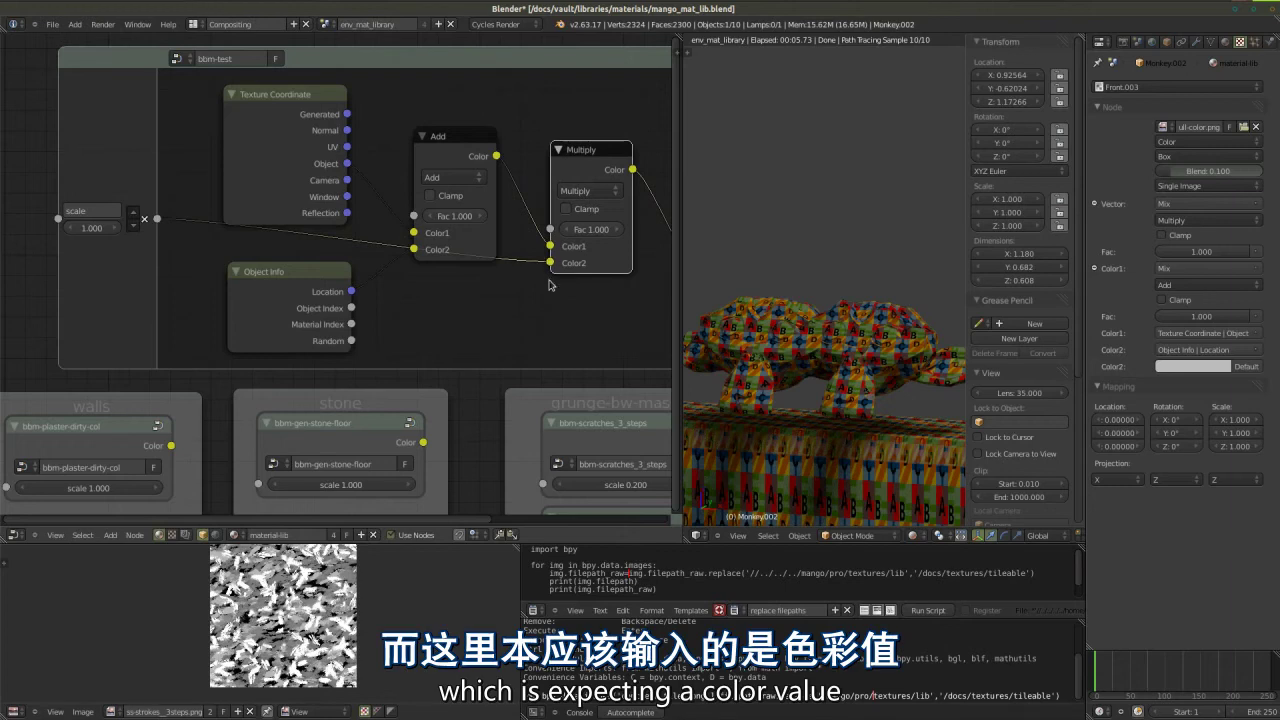
- Add a Math node and place it beneath the Add node in the bbm-test group
{"action": "key", "text": "shift+a"}
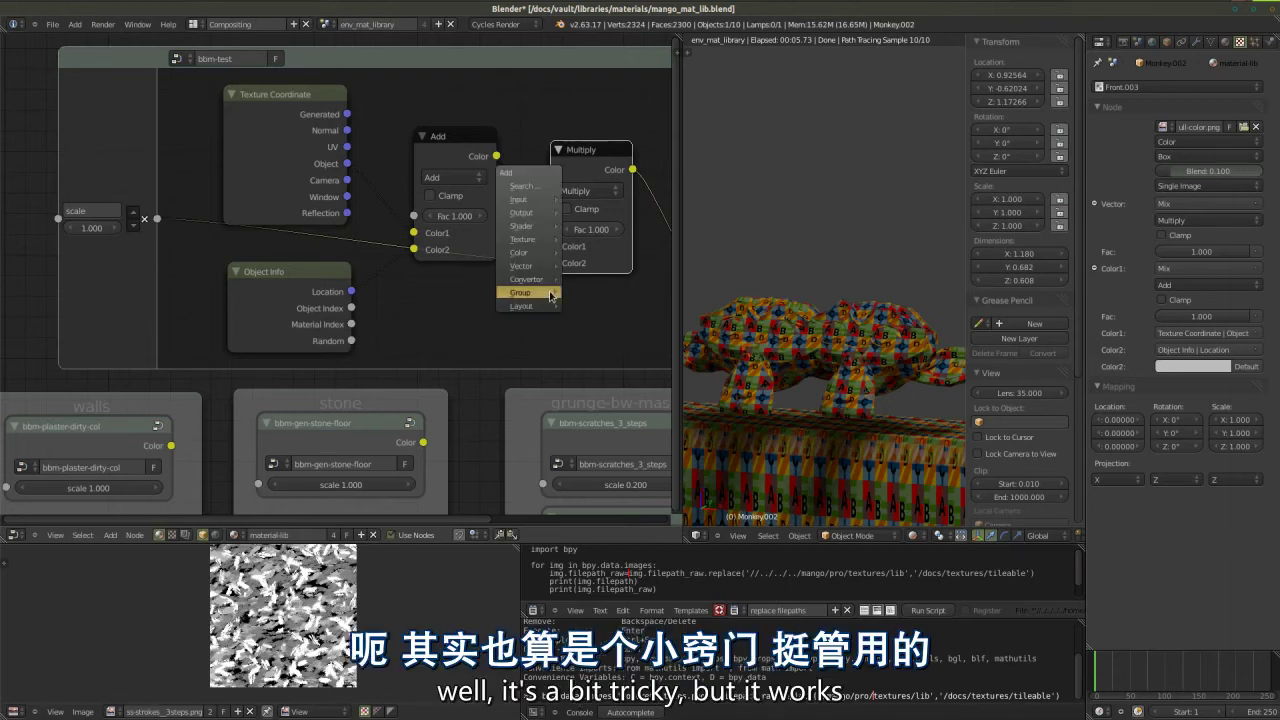
{"action": "mouse_move", "coordinate": [537, 279]}
{"action": "mouse_move", "coordinate": [531, 253]}
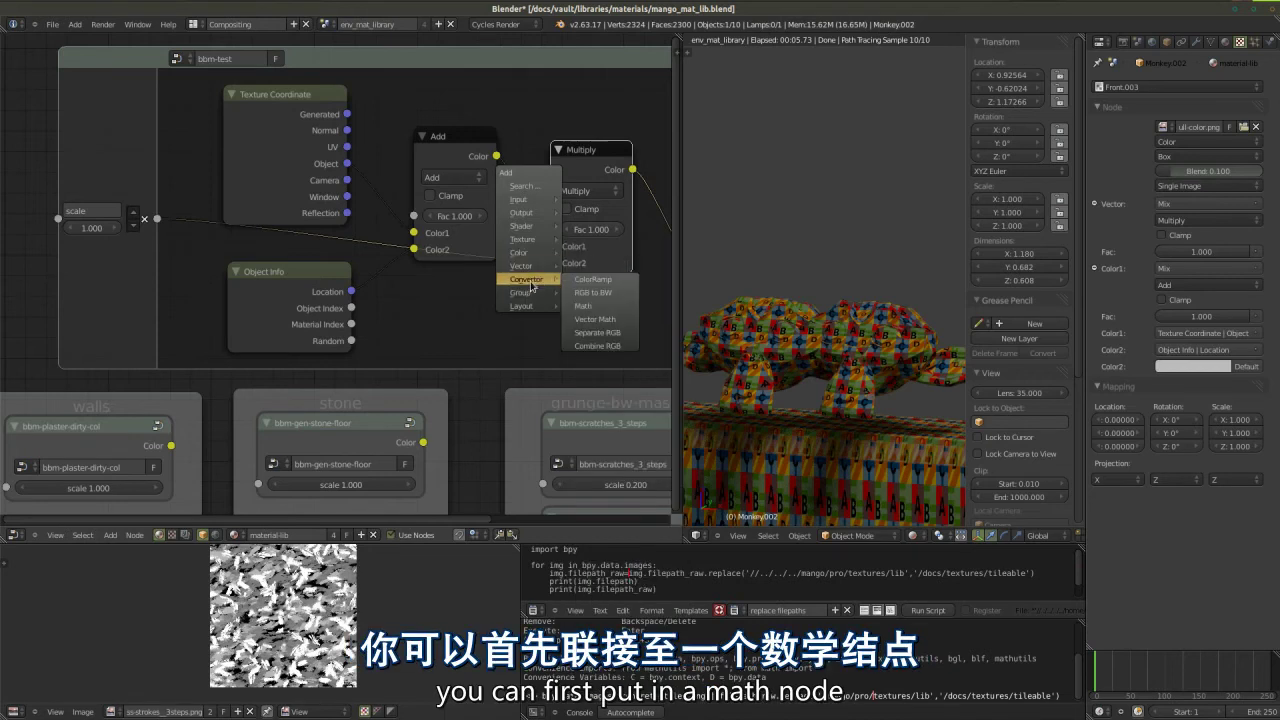
{"action": "left_click", "coordinate": [585, 305]}
{"action": "left_click", "coordinate": [394, 307]}
{"action": "left_click_drag", "start_coordinate": [445, 309], "coordinate": [445, 302]}
{"action": "left_click", "coordinate": [444, 302]}
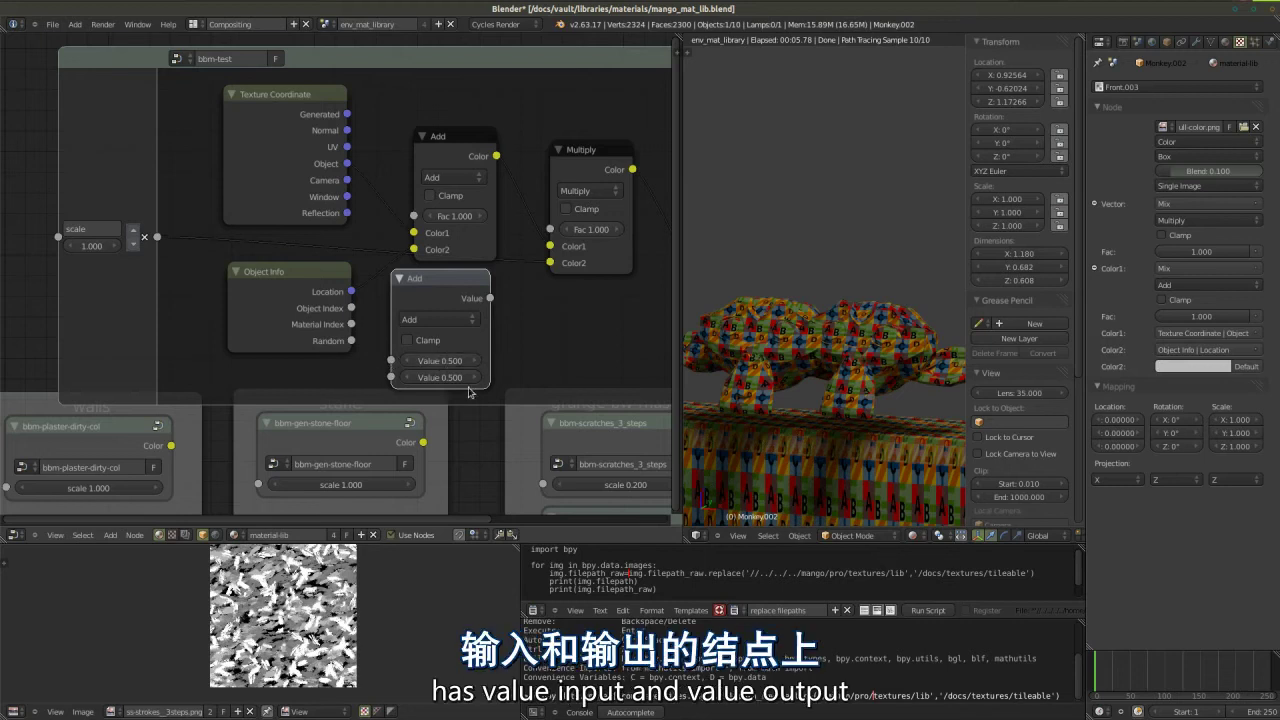
- Create a group Value socket from the Math node's input, delete that node, and link the socket to the Multiply node's Color2
{"action": "left_click_drag", "start_coordinate": [491, 298], "coordinate": [550, 263]}
{"action": "left_click_drag", "start_coordinate": [391, 362], "coordinate": [140, 366]}
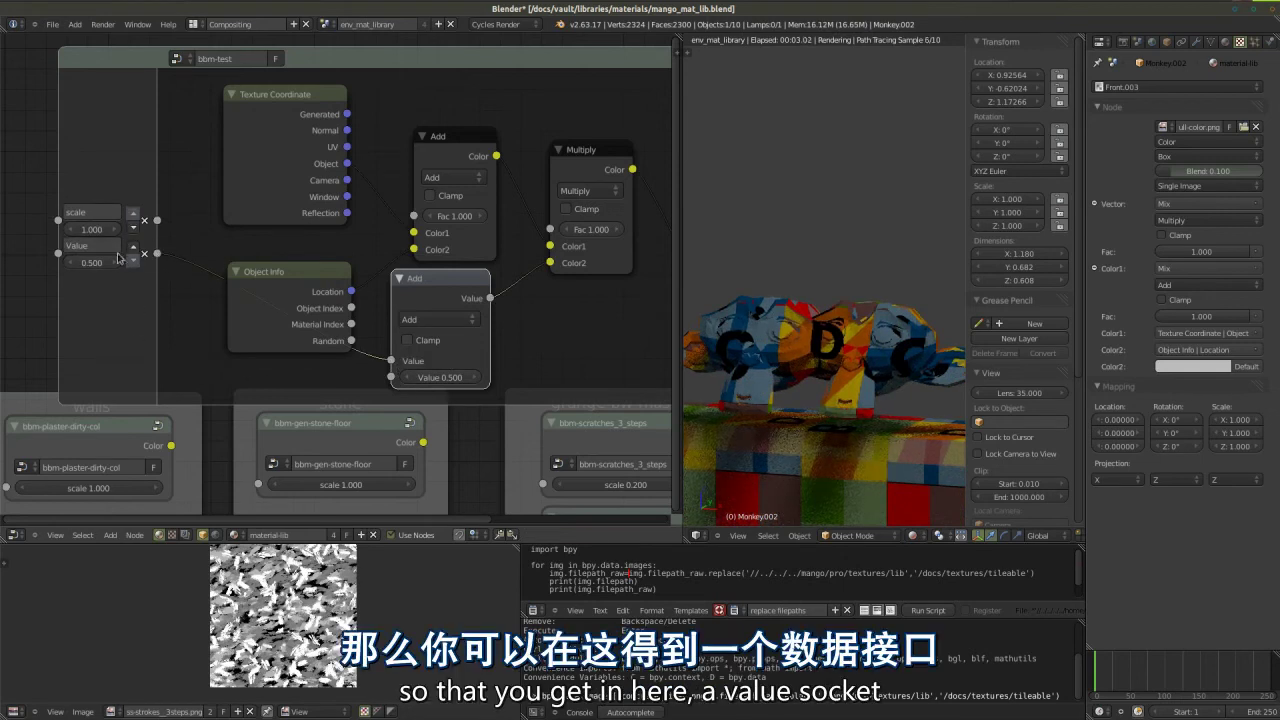
{"action": "key", "text": "x"}
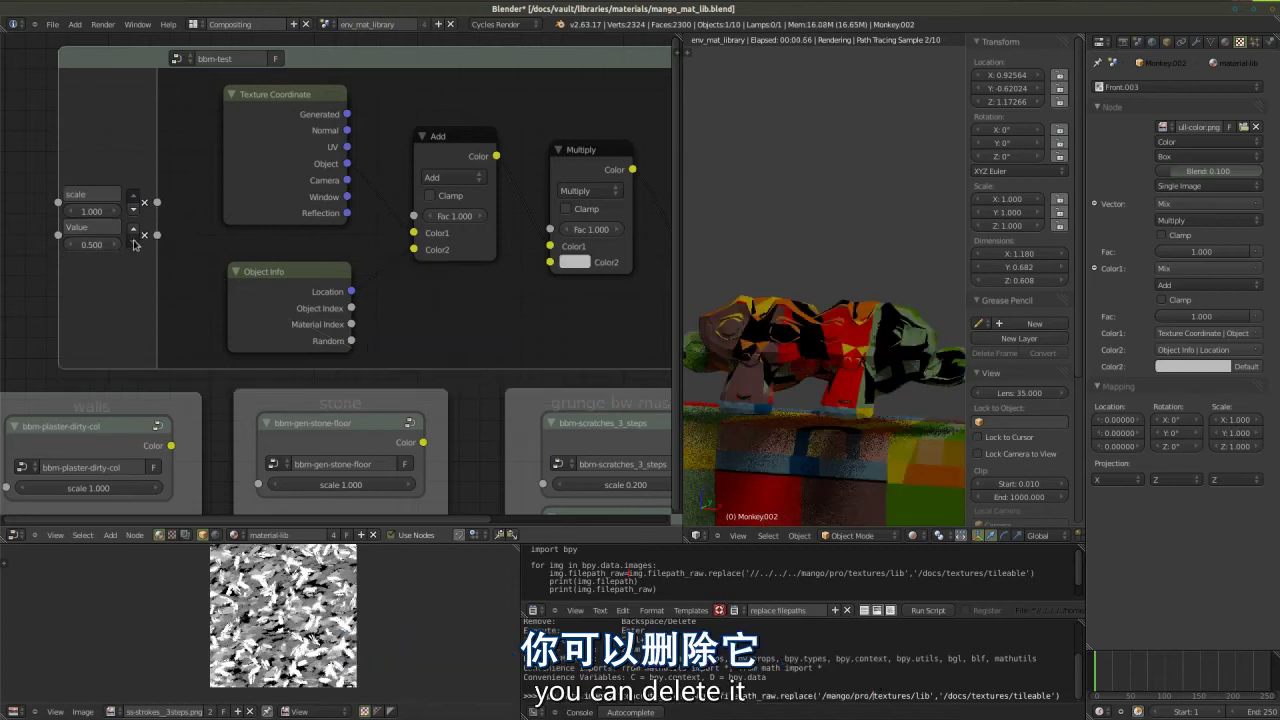
{"action": "left_click_drag", "start_coordinate": [157, 236], "coordinate": [559, 264]}
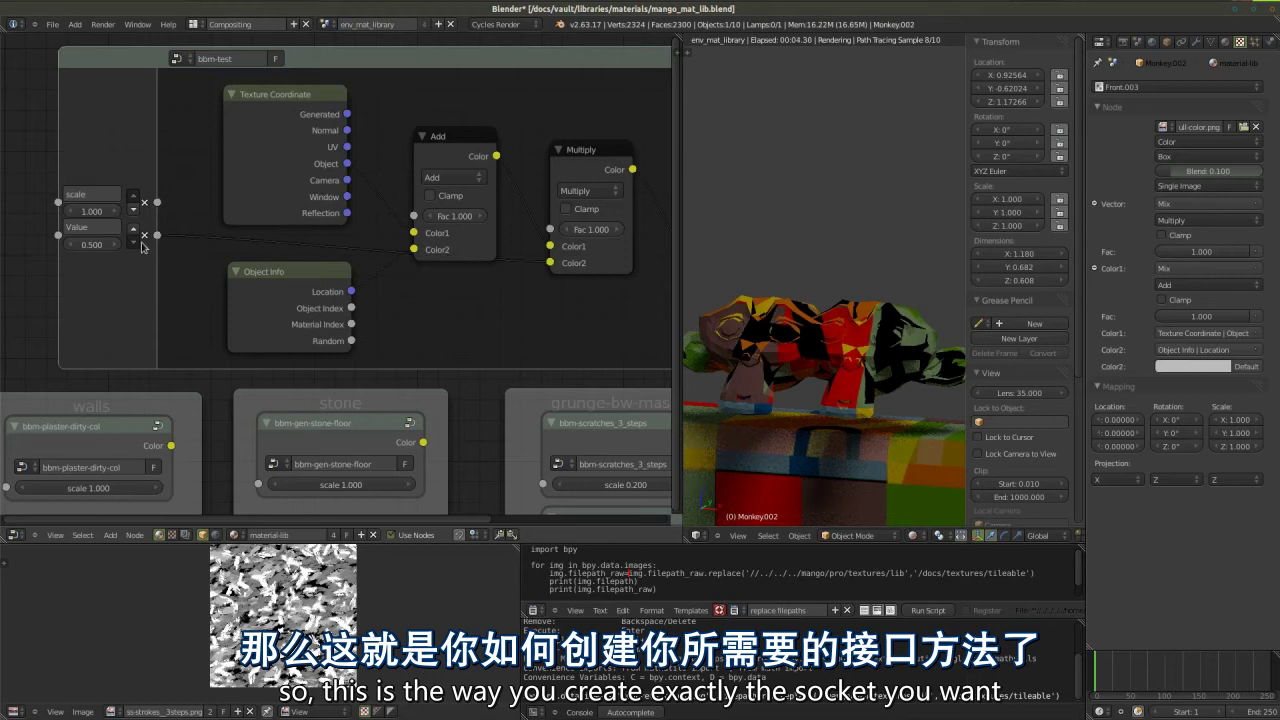
- Set the default of the new group Value socket to 2.0
{"action": "left_click", "coordinate": [70, 244]}
{"action": "left_click", "coordinate": [91, 244]}
{"action": "type", "text": "2"}
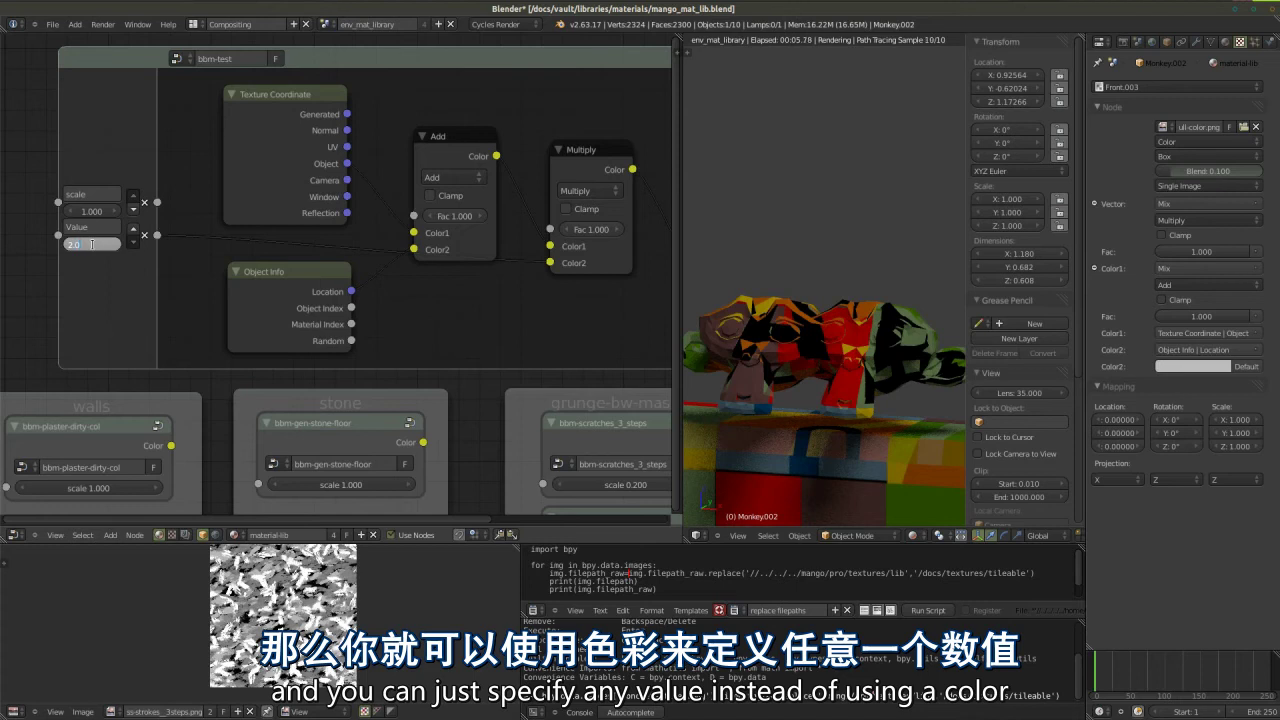
{"action": "type", "text": ".0"}
{"action": "key", "text": "Return"}
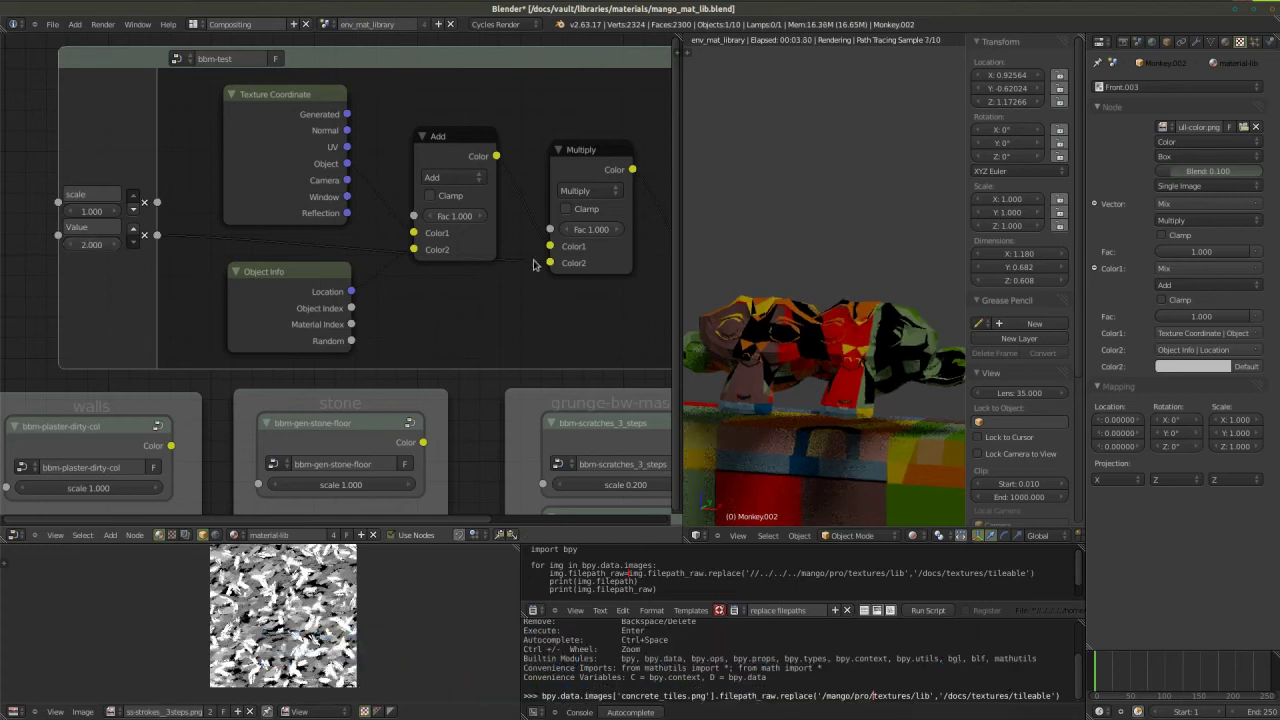
- Nudge the Multiply node, remove the Value socket and feed the group's scale input back into Color2
{"action": "left_click_drag", "start_coordinate": [594, 150], "coordinate": [595, 152]}
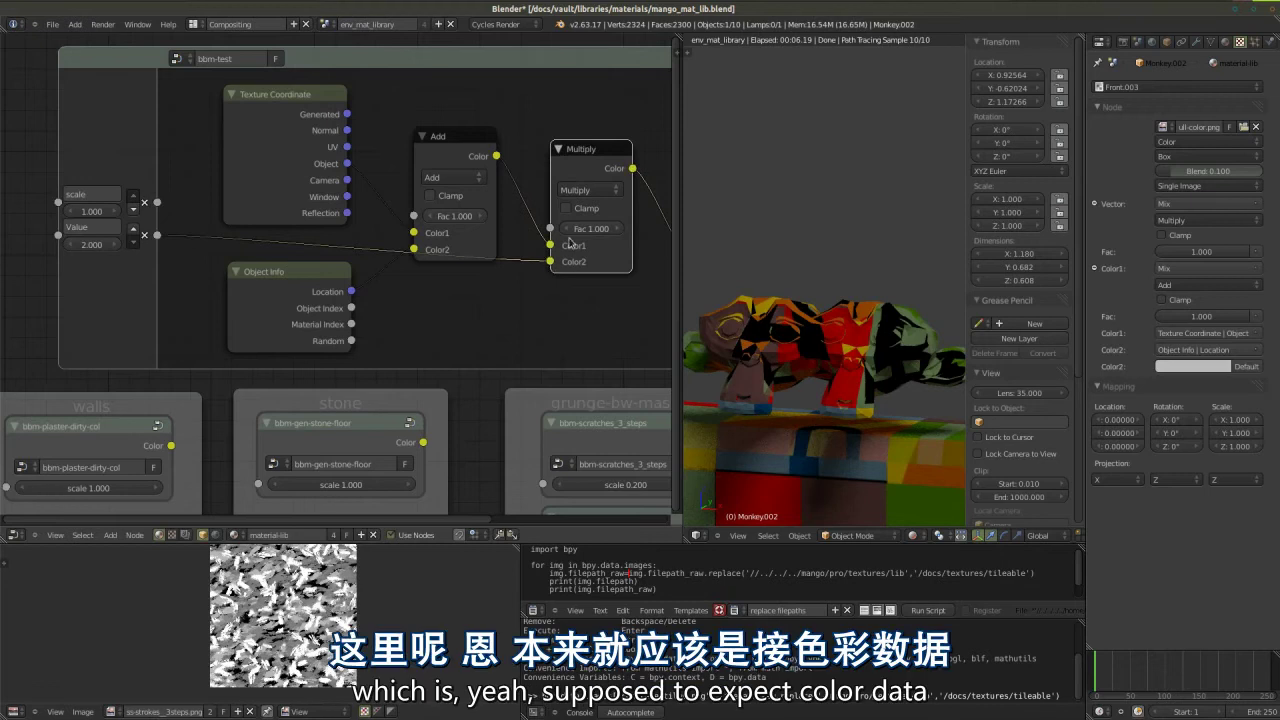
{"action": "middle_click_drag", "start_coordinate": [553, 263], "coordinate": [511, 286]}
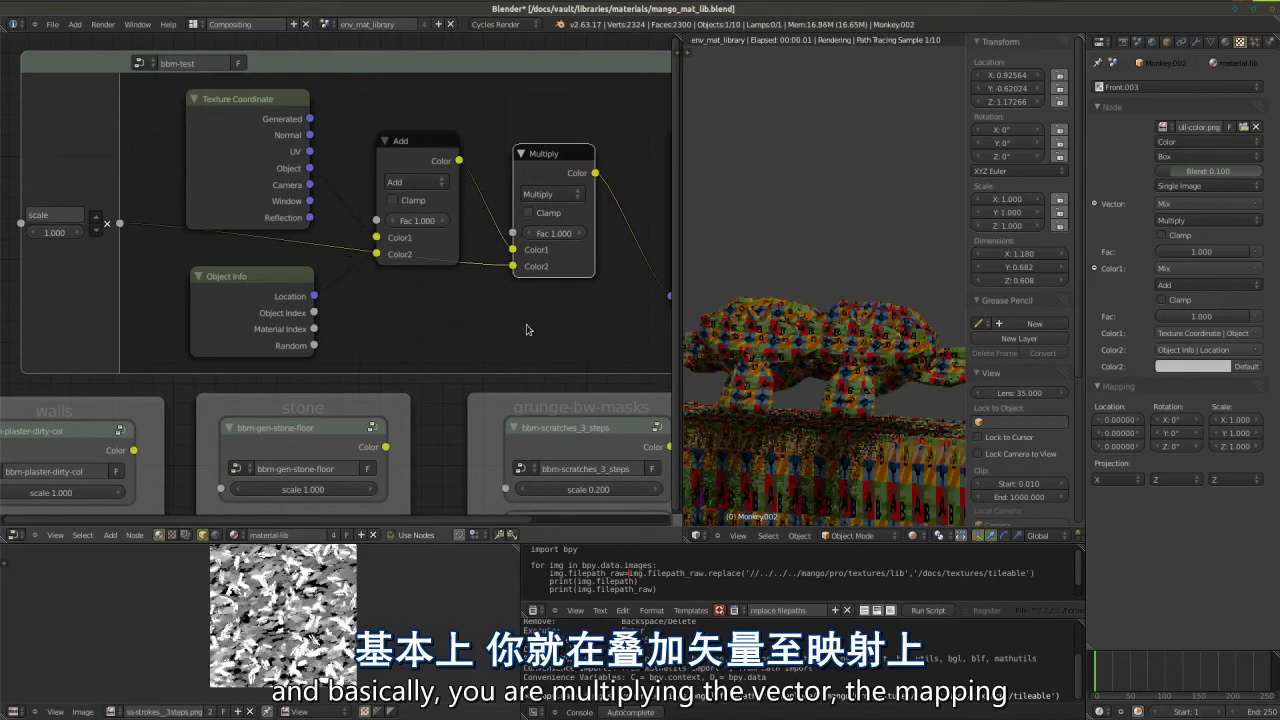
{"action": "middle_click_drag", "start_coordinate": [528, 328], "coordinate": [519, 326]}
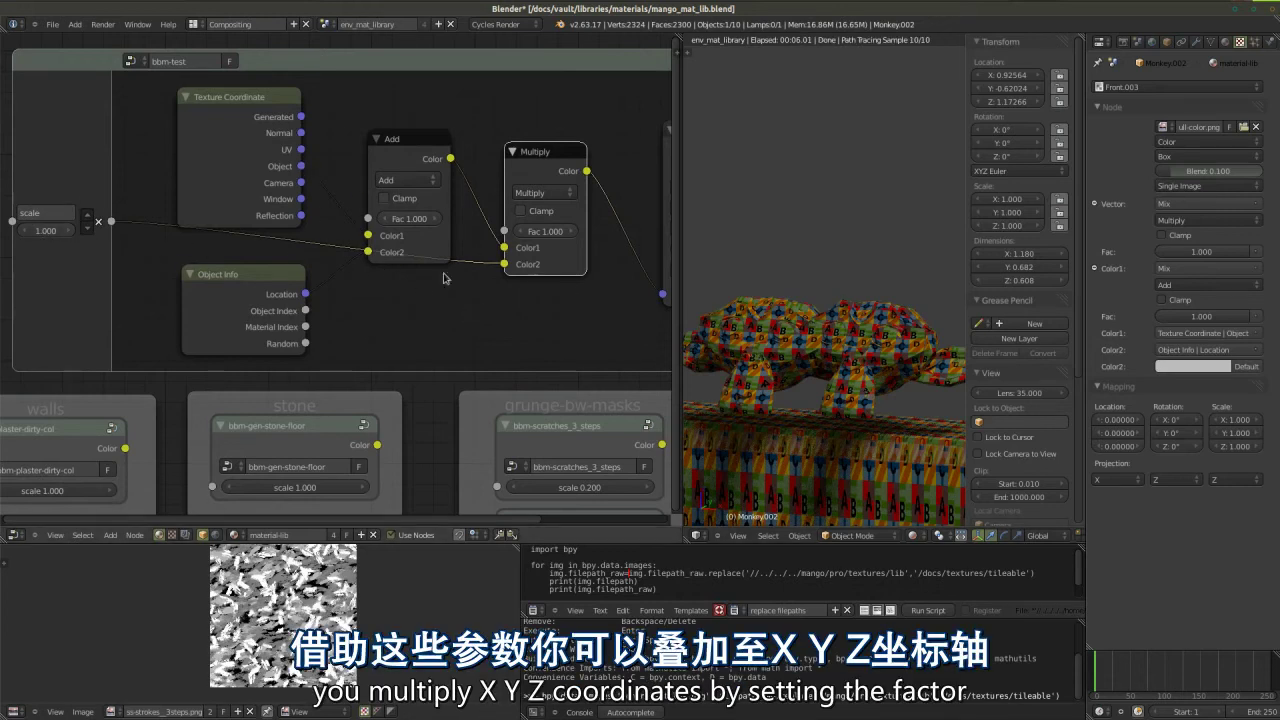
- Set the Multiply node's Fac to 0.1 to enlarge the texture
{"action": "left_click", "coordinate": [556, 232]}
{"action": "type", "text": "0.1"}
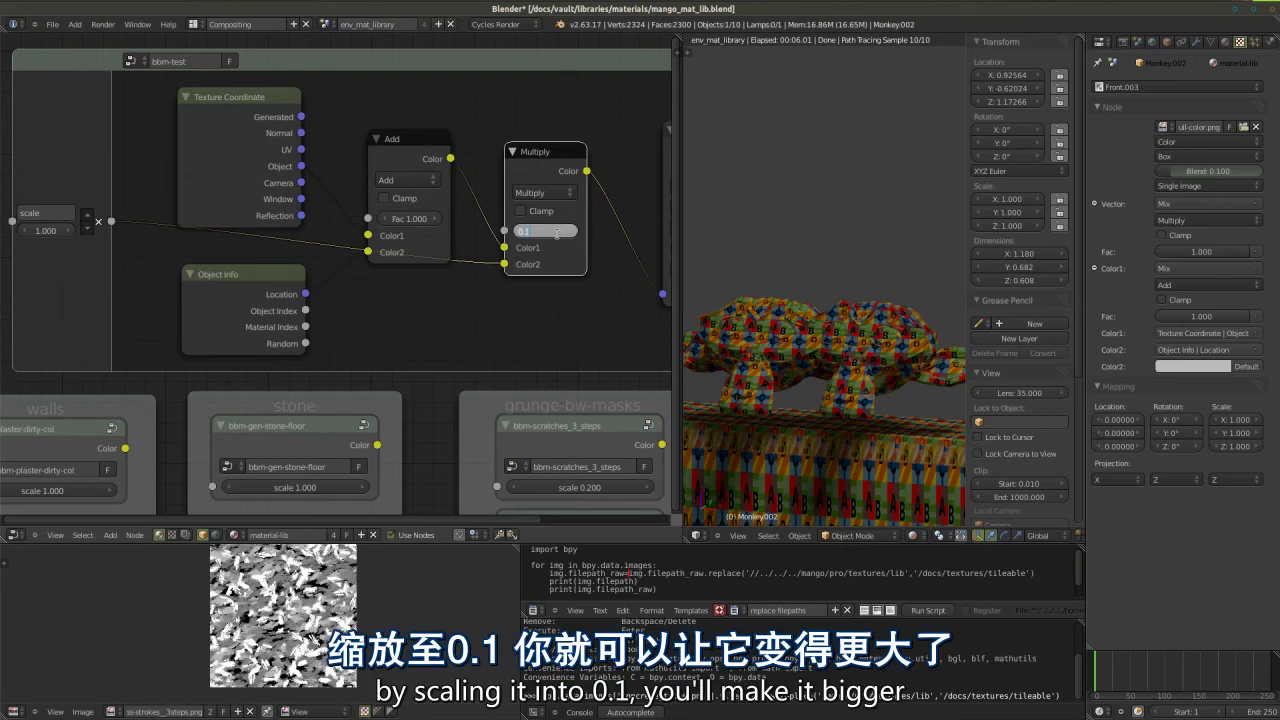
{"action": "key", "text": "Return"}
- Set the Multiply node's Fac to 5 to make the texture smaller
{"action": "left_click", "coordinate": [558, 238]}
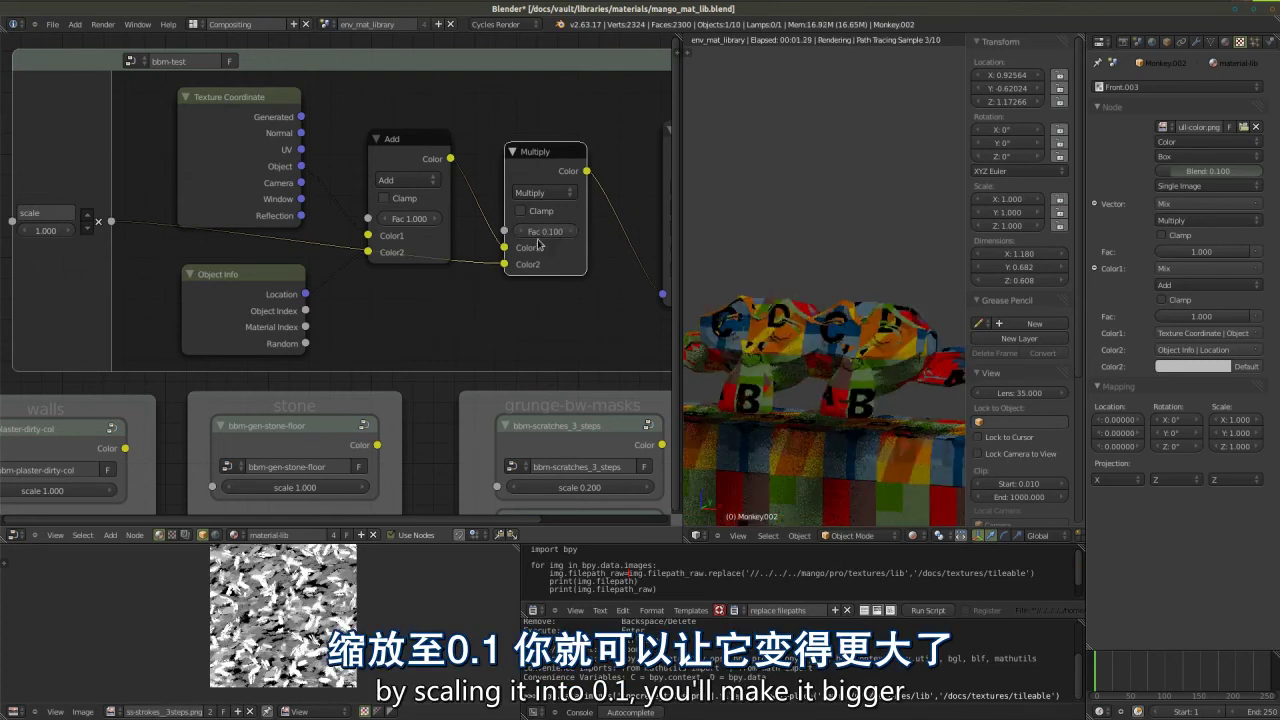
{"action": "type", "text": "56"}
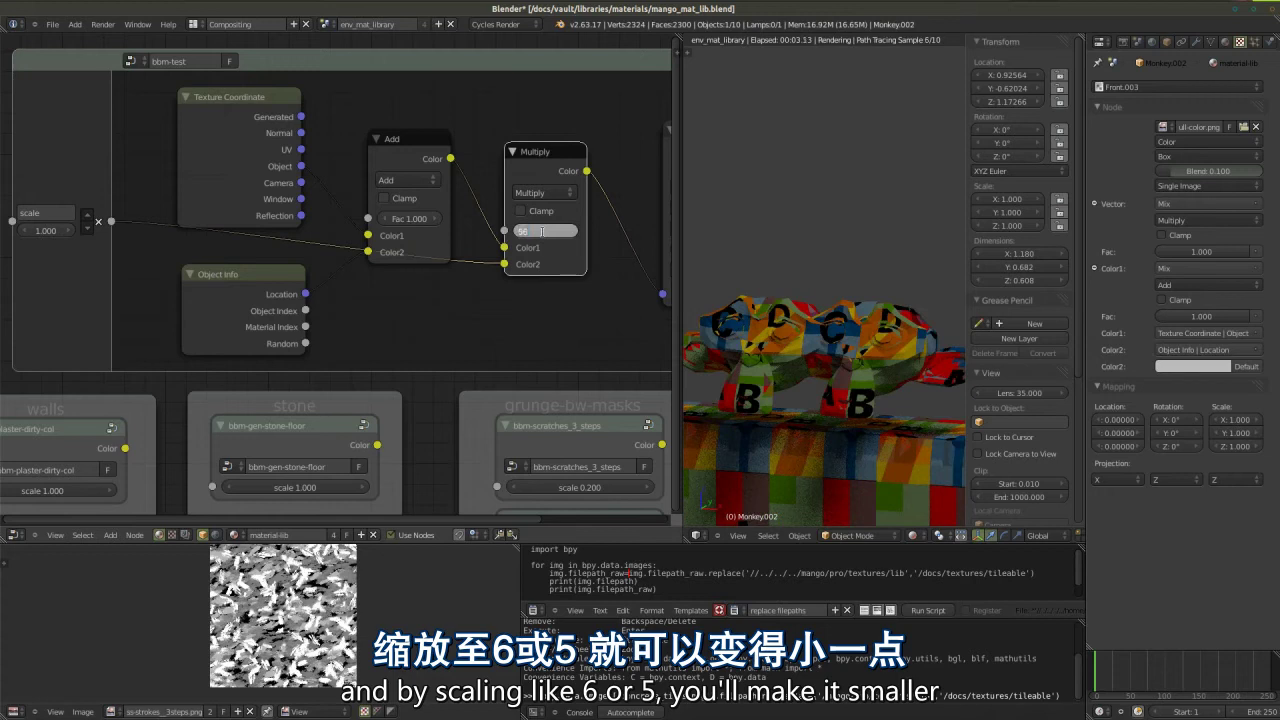
{"action": "key", "text": "Return"}
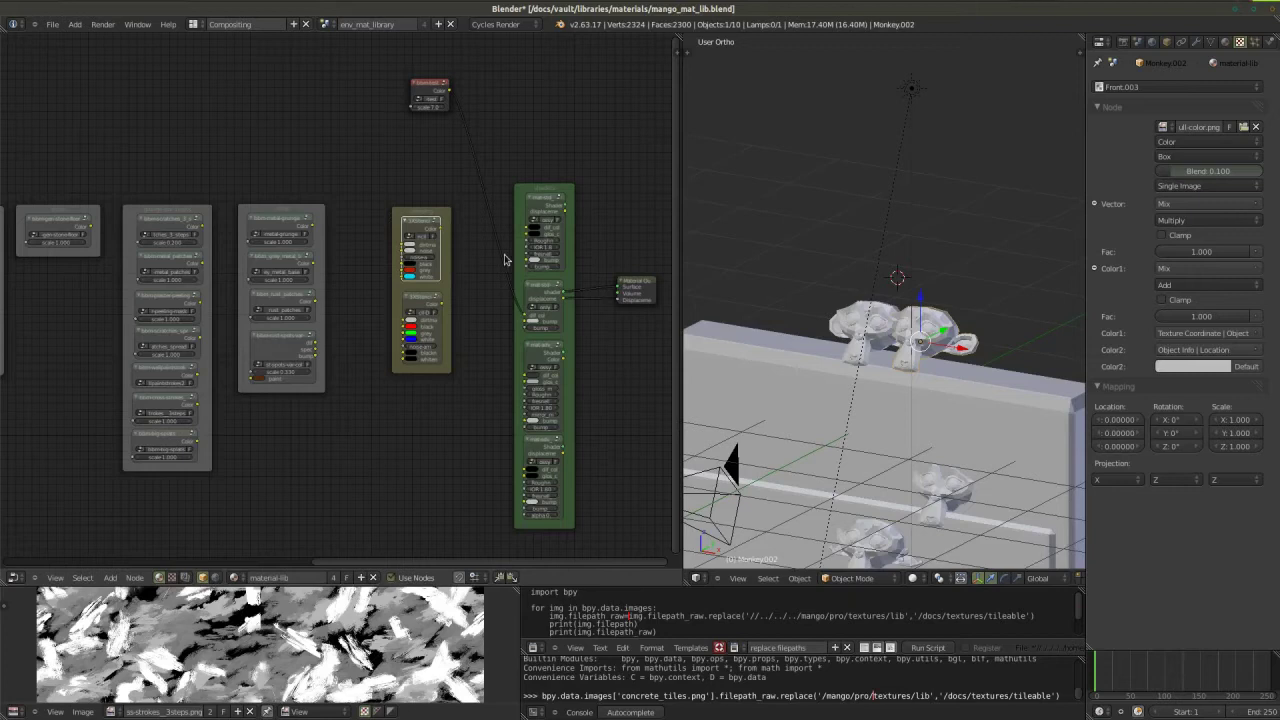
- Look over the material library's metal, blending and shader frames and how they lead to the Material Output
{"action": "scroll", "coordinate": [510, 275], "scroll_direction": "up", "scroll_amount": 4}
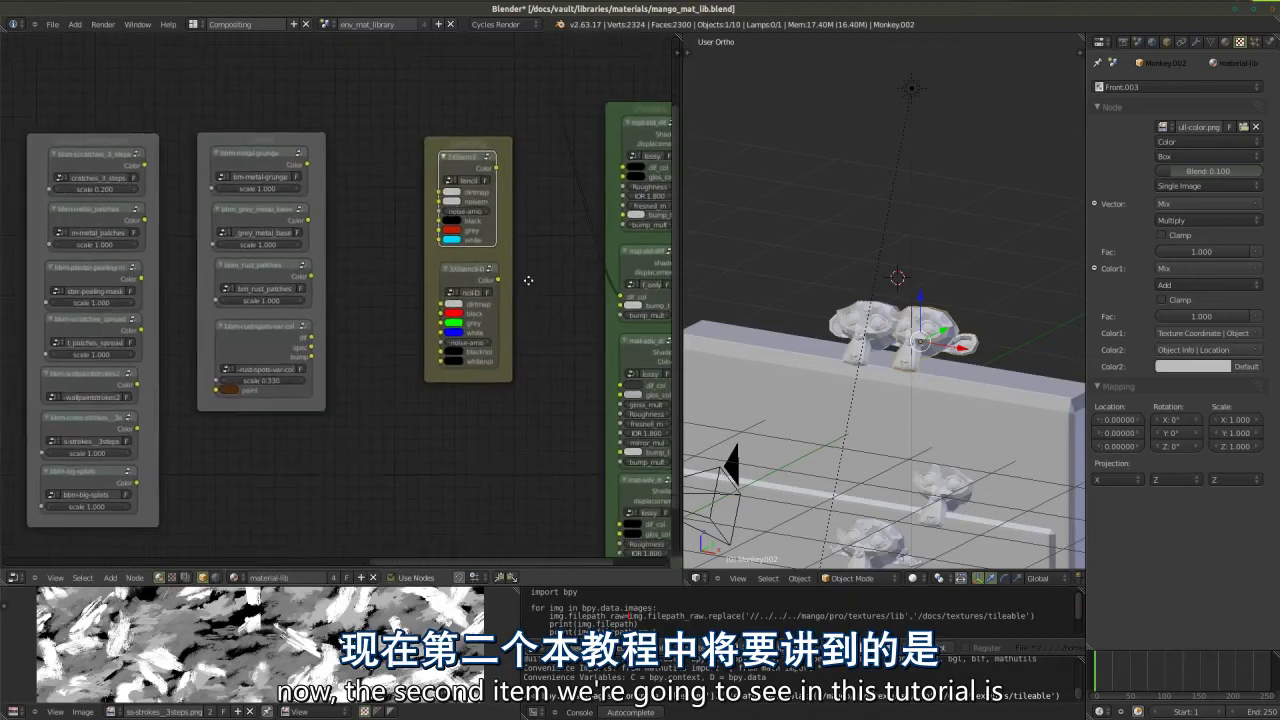
{"action": "scroll", "coordinate": [396, 248], "scroll_direction": "up", "scroll_amount": 1}
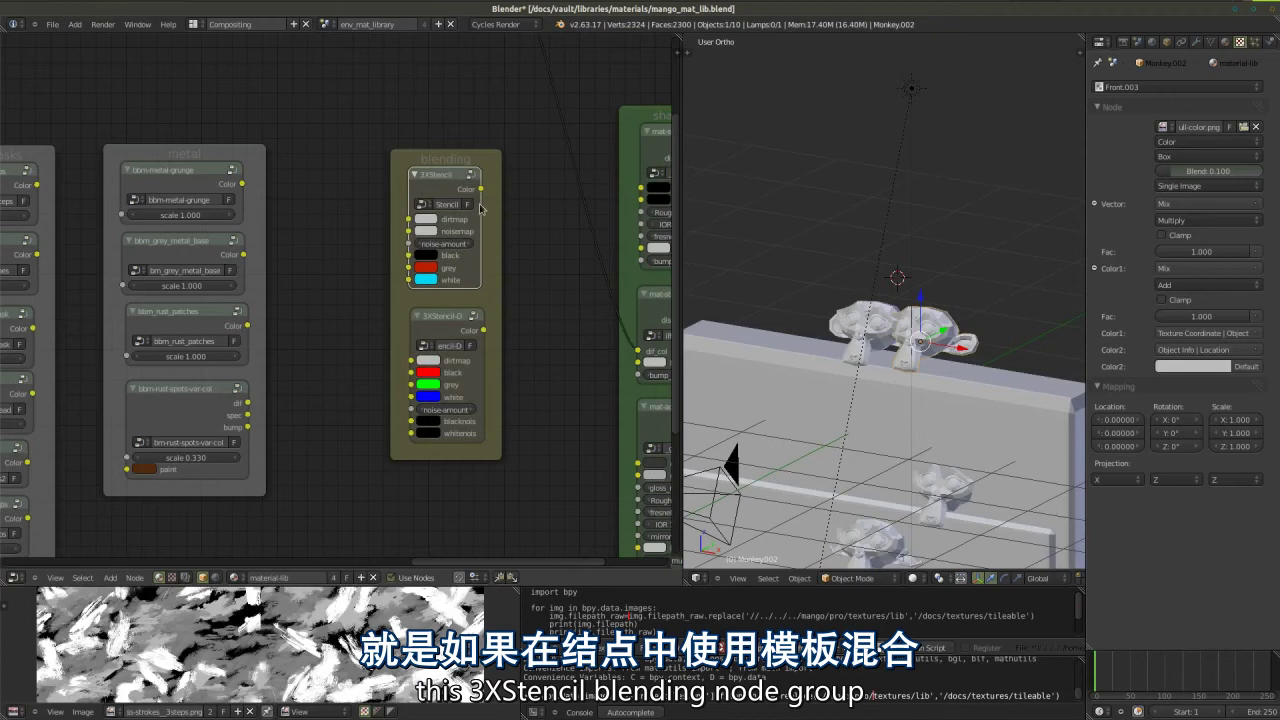
{"action": "scroll", "coordinate": [398, 273], "scroll_direction": "down", "scroll_amount": 4}
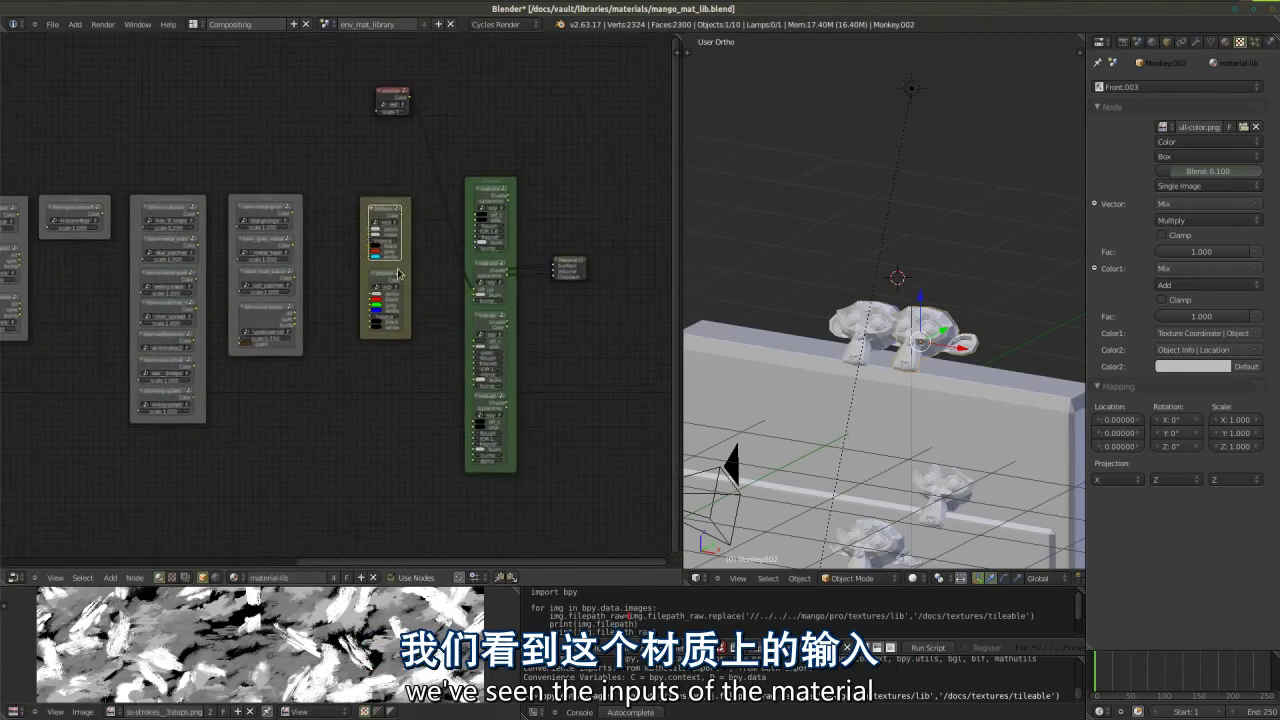
{"action": "middle_click_drag", "start_coordinate": [350, 305], "coordinate": [540, 291]}
{"action": "scroll", "coordinate": [451, 257], "scroll_direction": "up", "scroll_amount": 2}
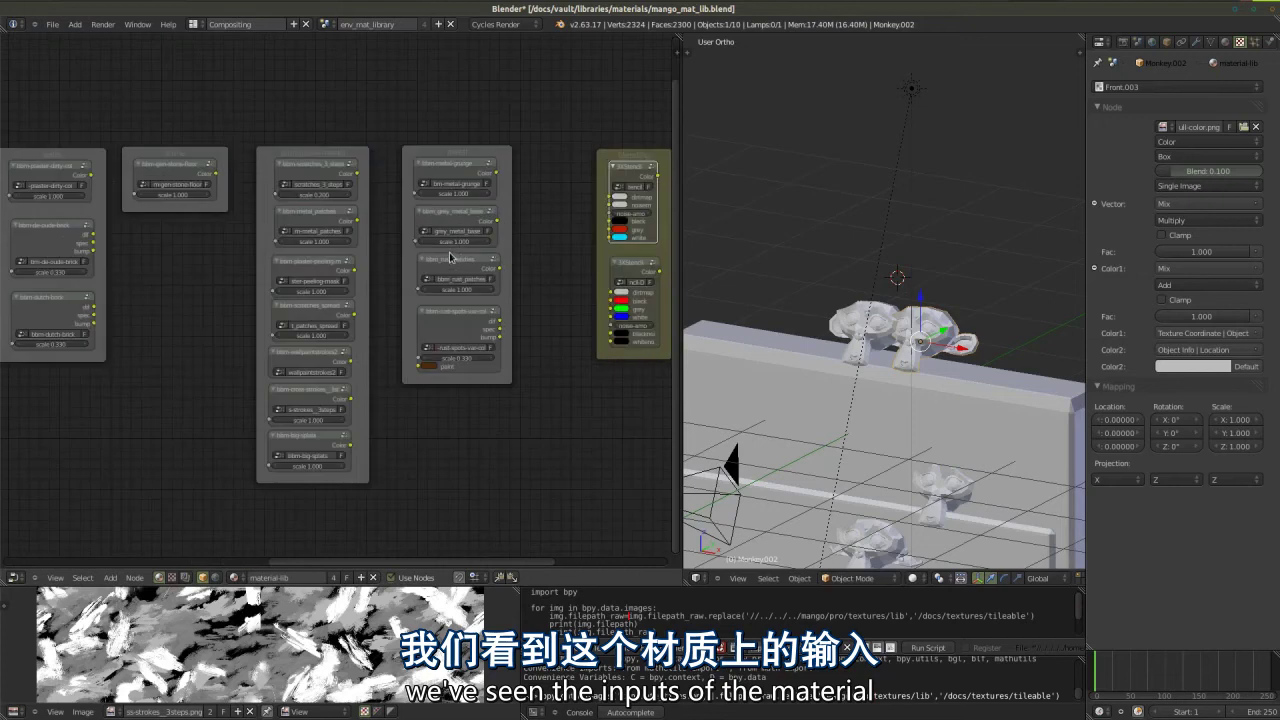
{"action": "middle_click_drag", "start_coordinate": [336, 421], "coordinate": [68, 438]}
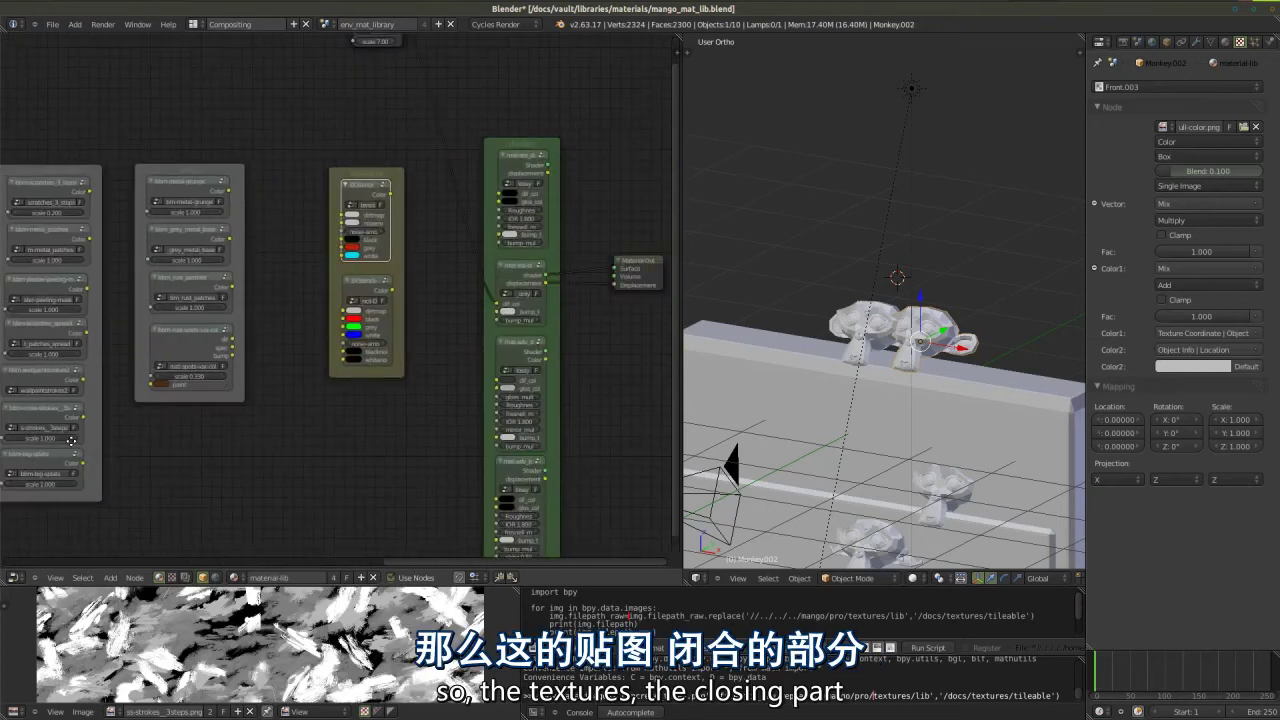
{"action": "scroll", "coordinate": [345, 352], "scroll_direction": "down", "scroll_amount": 4}
{"action": "scroll", "coordinate": [488, 305], "scroll_direction": "up", "scroll_amount": 1}
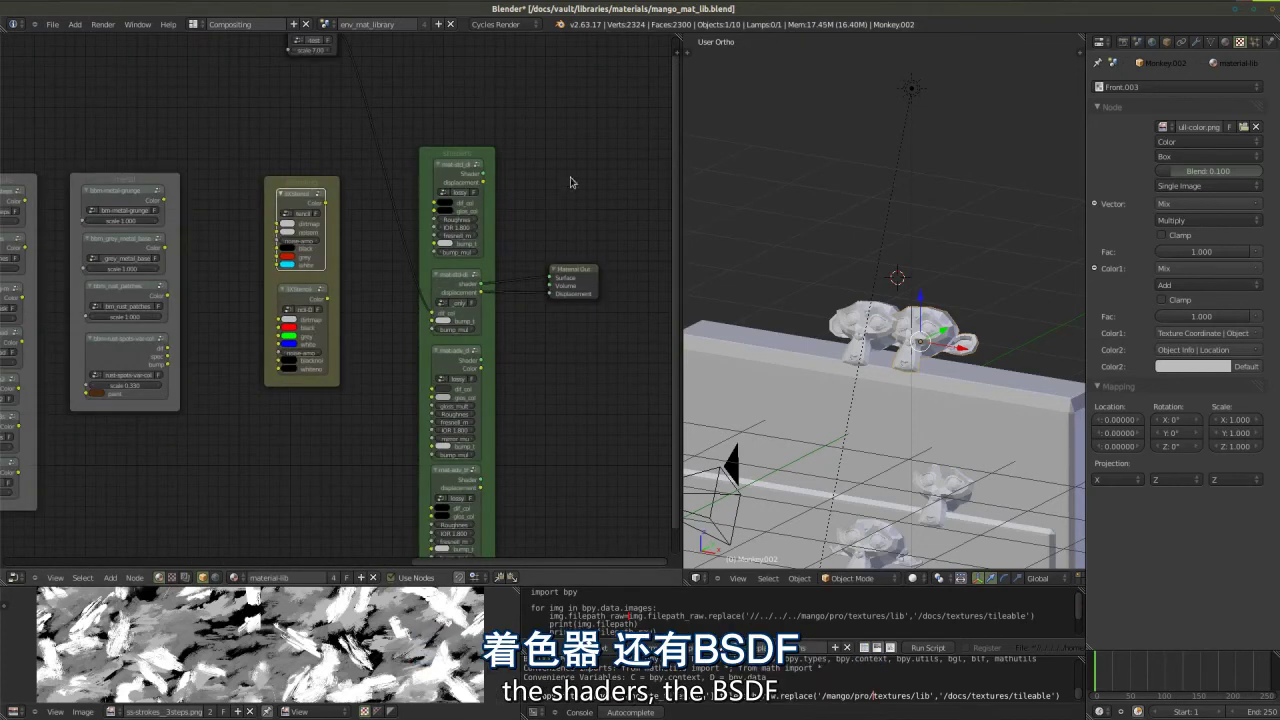
{"action": "scroll", "coordinate": [480, 188], "scroll_direction": "up", "scroll_amount": 1}
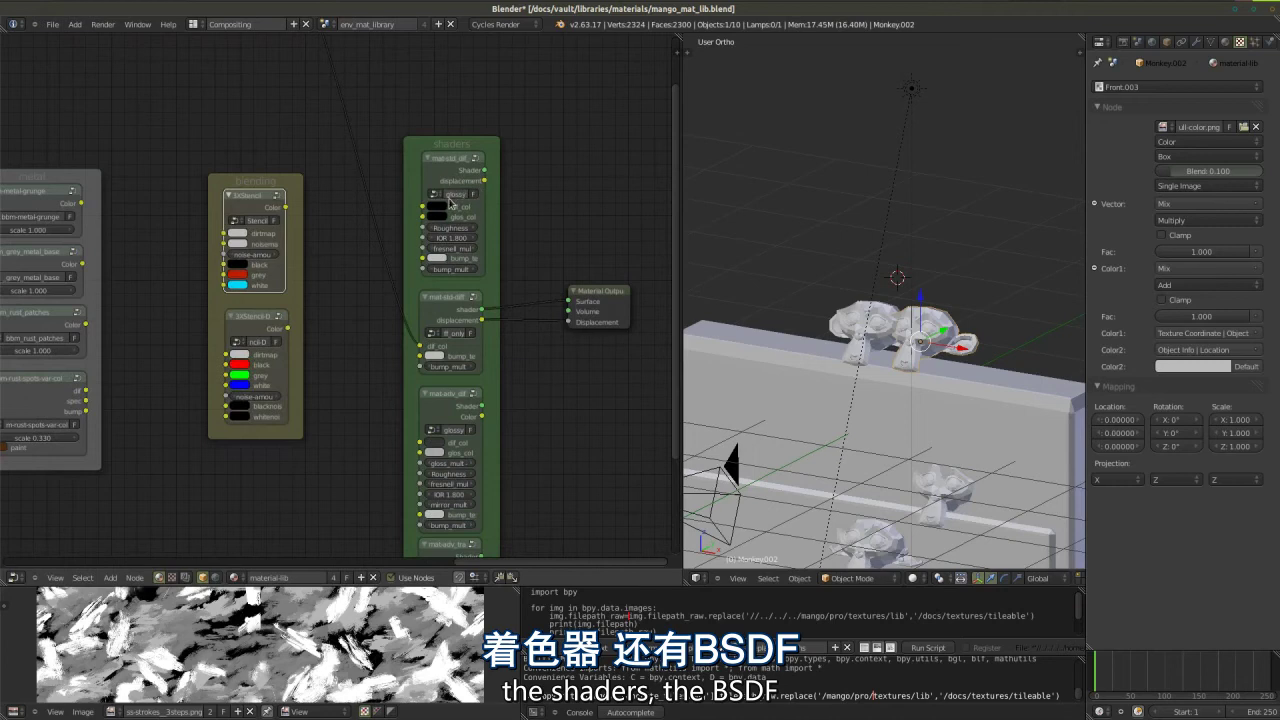
{"action": "middle_click_drag", "start_coordinate": [325, 342], "coordinate": [489, 370]}
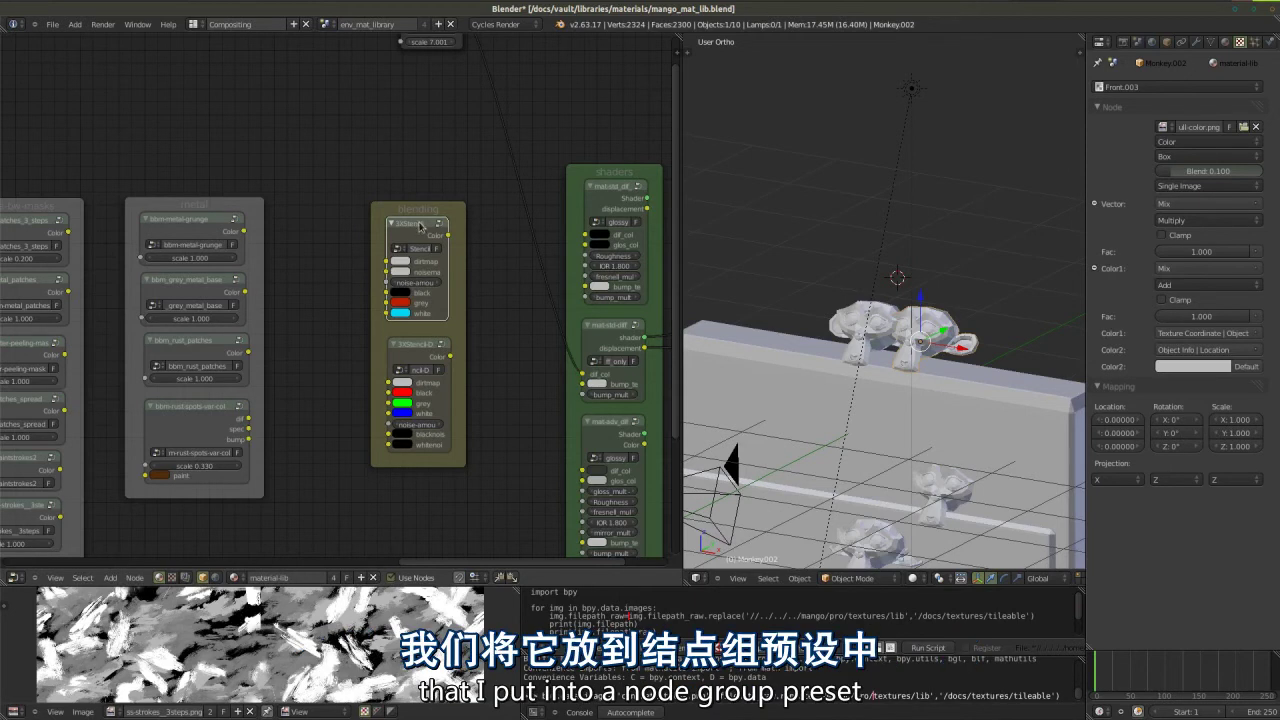
- Examine the 3XStencil group's dirtmap, noisemap, noise-amount, black, grey and white inputs beside the metal texture groups
{"action": "scroll", "coordinate": [433, 230], "scroll_direction": "up", "scroll_amount": 2}
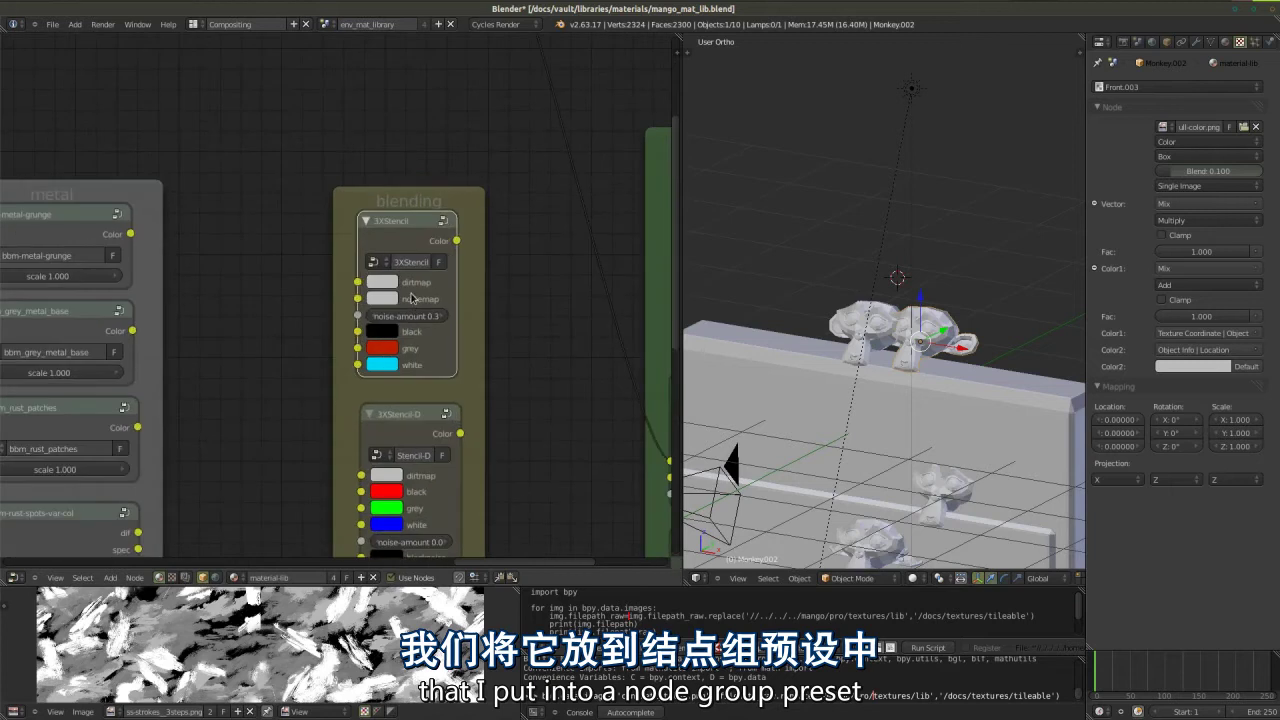
{"action": "left_click_drag", "start_coordinate": [398, 227], "coordinate": [397, 225]}
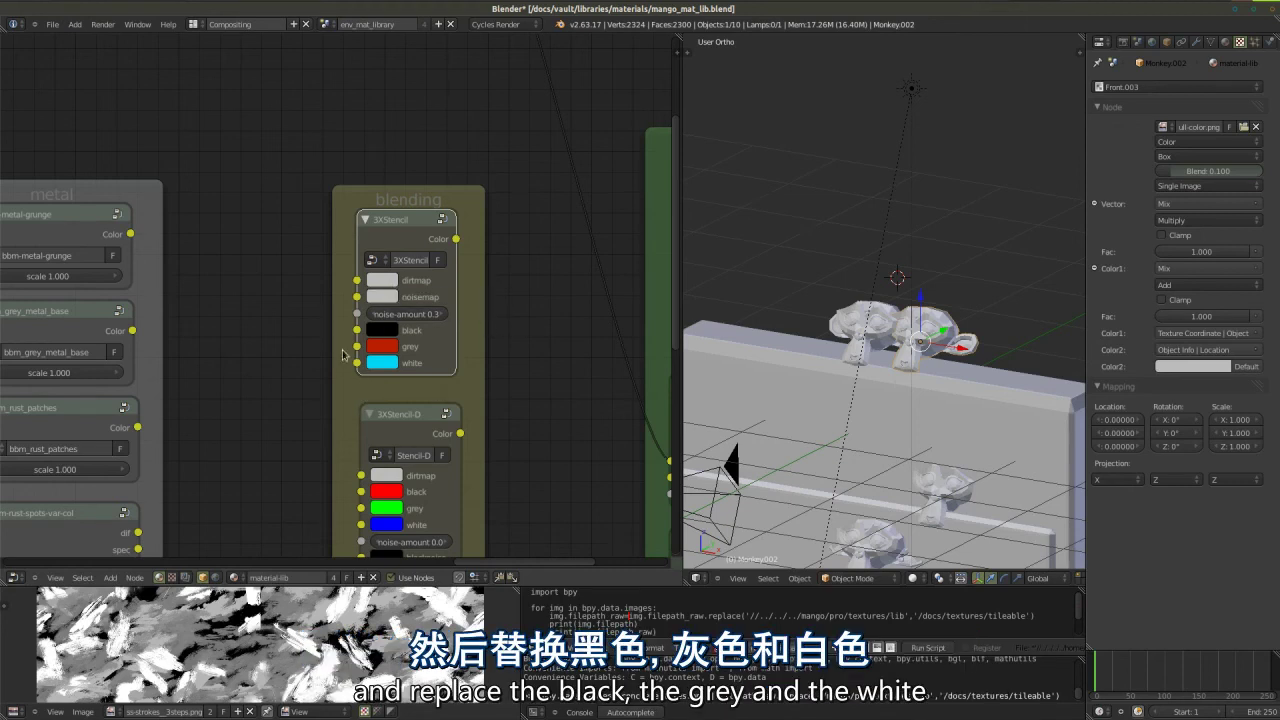
{"action": "scroll", "coordinate": [548, 329], "scroll_direction": "down", "scroll_amount": 2}
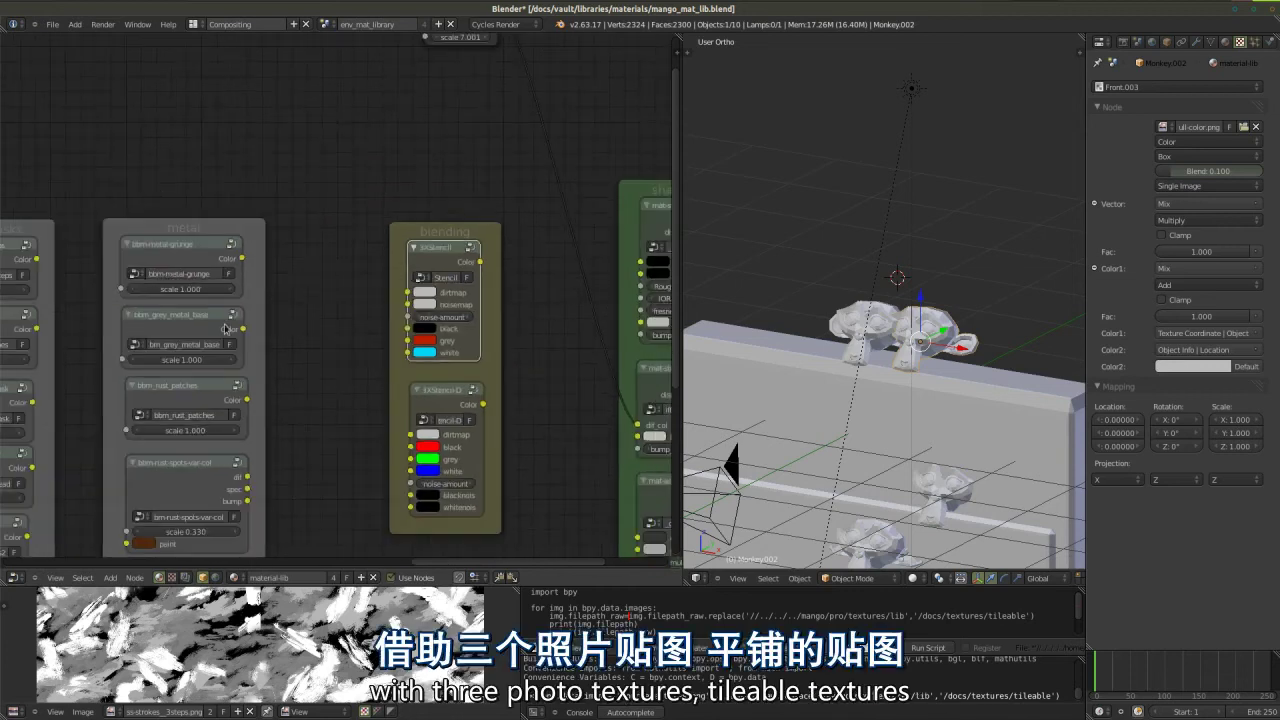
{"action": "scroll", "coordinate": [440, 354], "scroll_direction": "up", "scroll_amount": 1}
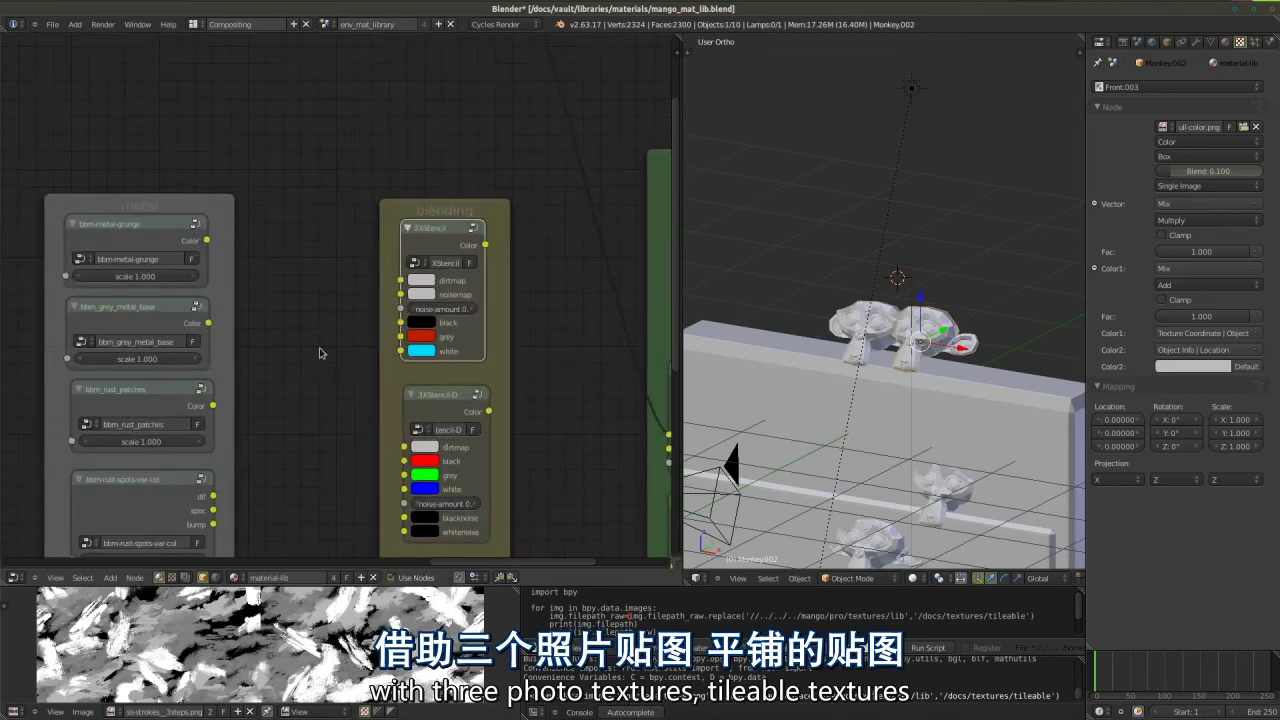
{"action": "scroll", "coordinate": [337, 354], "scroll_direction": "up", "scroll_amount": 1}
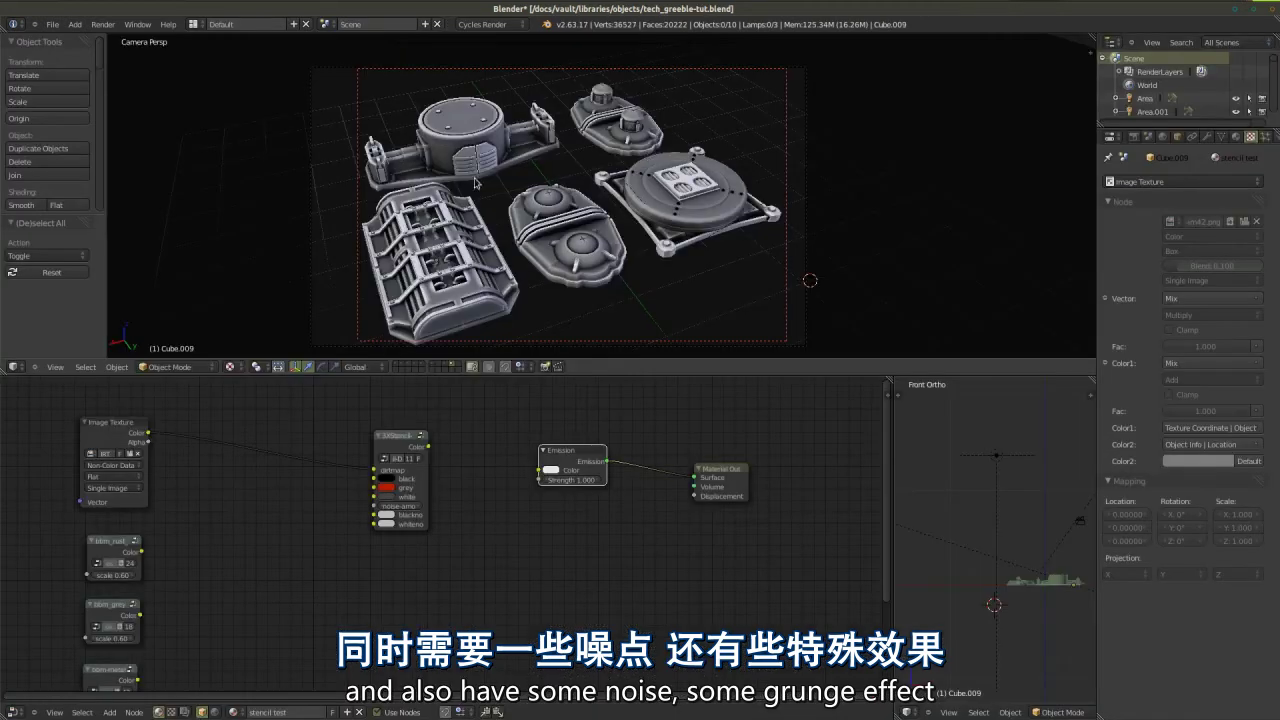
- Nudge the 3XStencil-D, Image Texture and Emission nodes and try linking the stencil's Color output to Emission Color
{"action": "left_click_drag", "start_coordinate": [396, 446], "coordinate": [390, 449]}
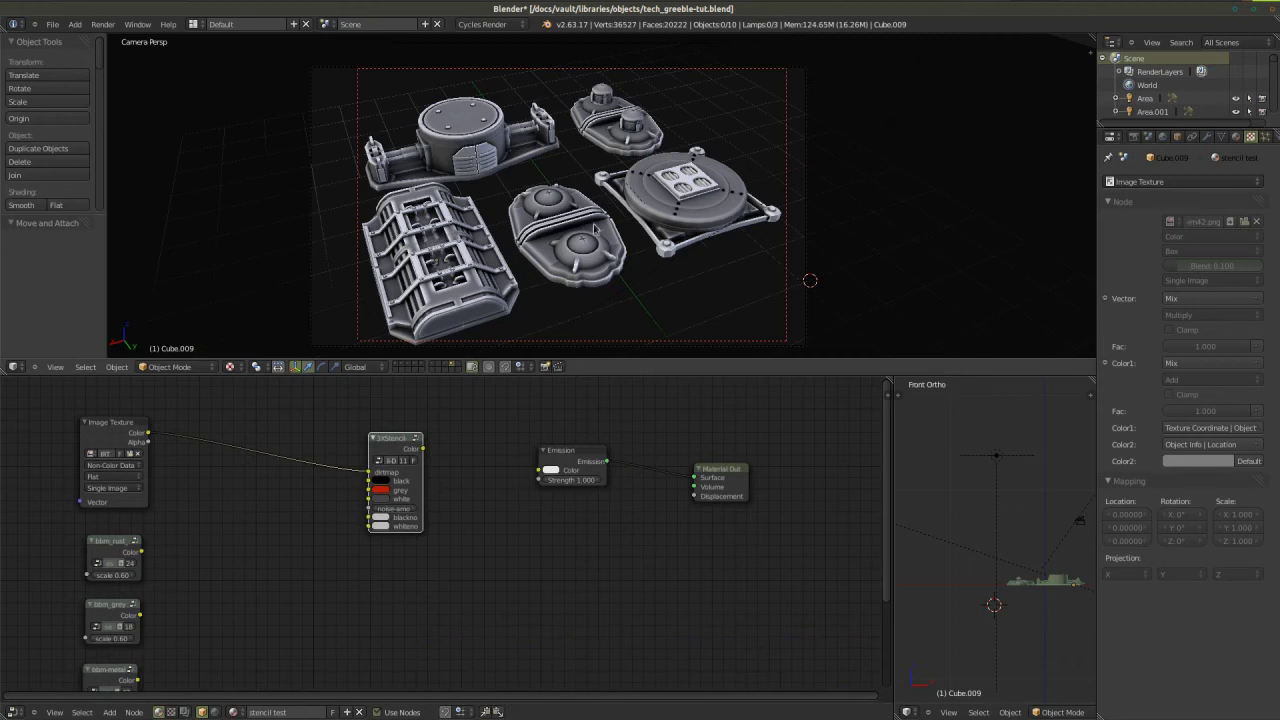
{"action": "left_click_drag", "start_coordinate": [112, 425], "coordinate": [112, 435]}
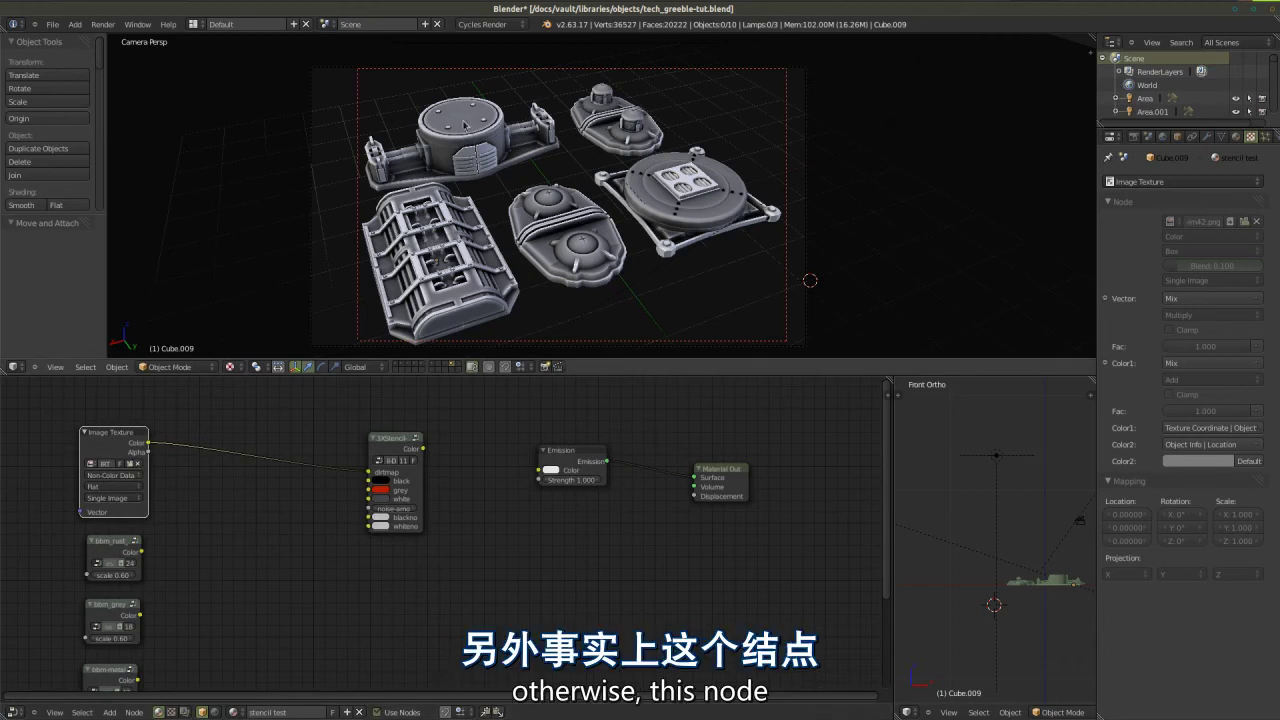
{"action": "left_click_drag", "start_coordinate": [381, 457], "coordinate": [371, 464]}
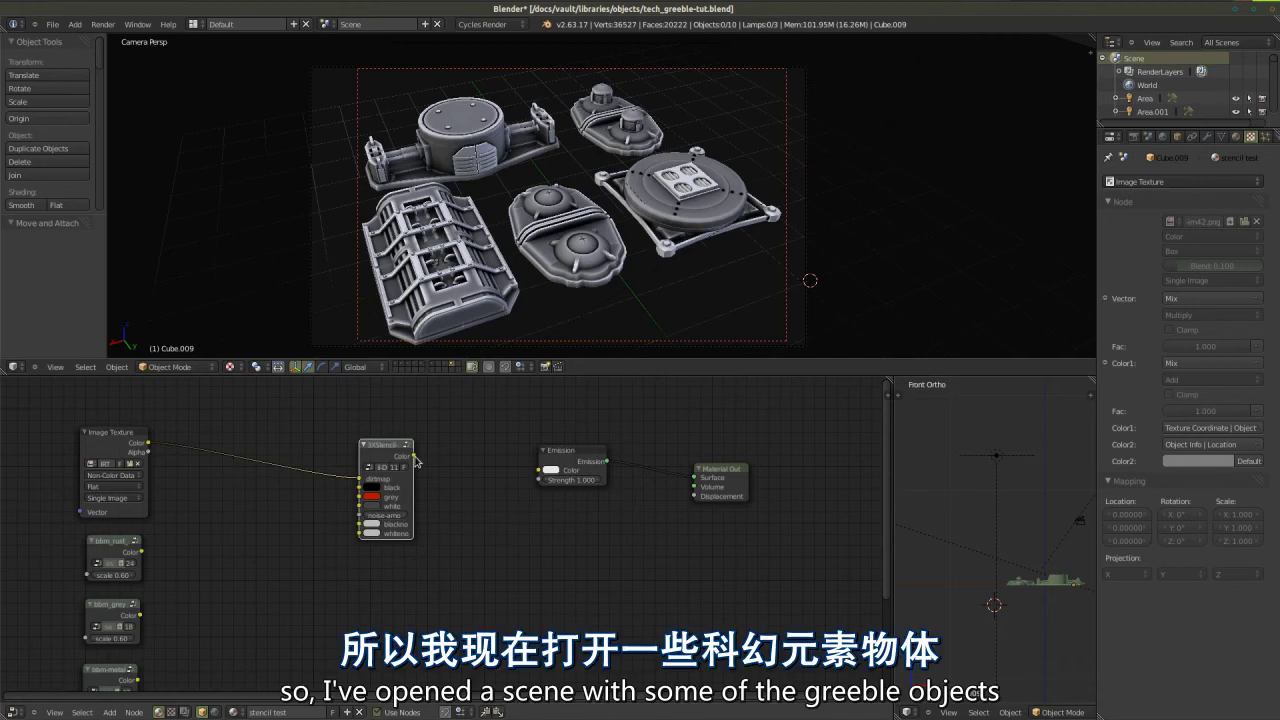
{"action": "left_click_drag", "start_coordinate": [414, 457], "coordinate": [538, 472]}
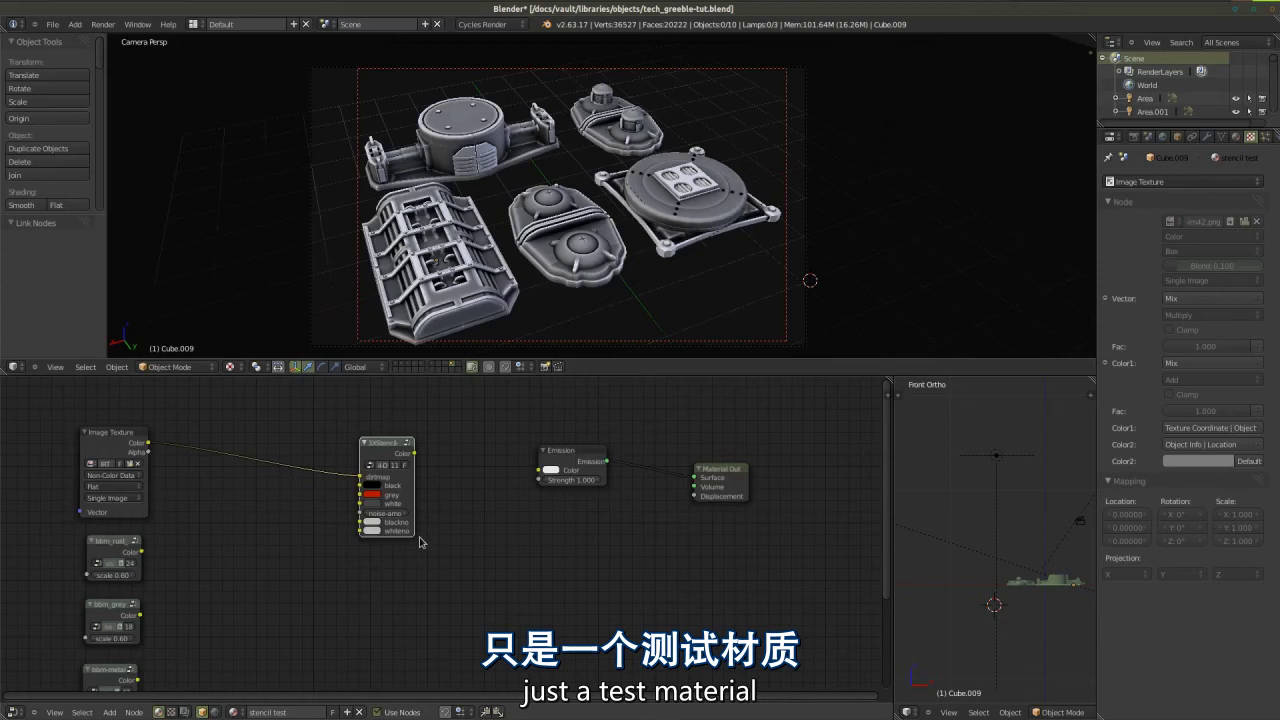
{"action": "left_click_drag", "start_coordinate": [566, 451], "coordinate": [566, 460]}
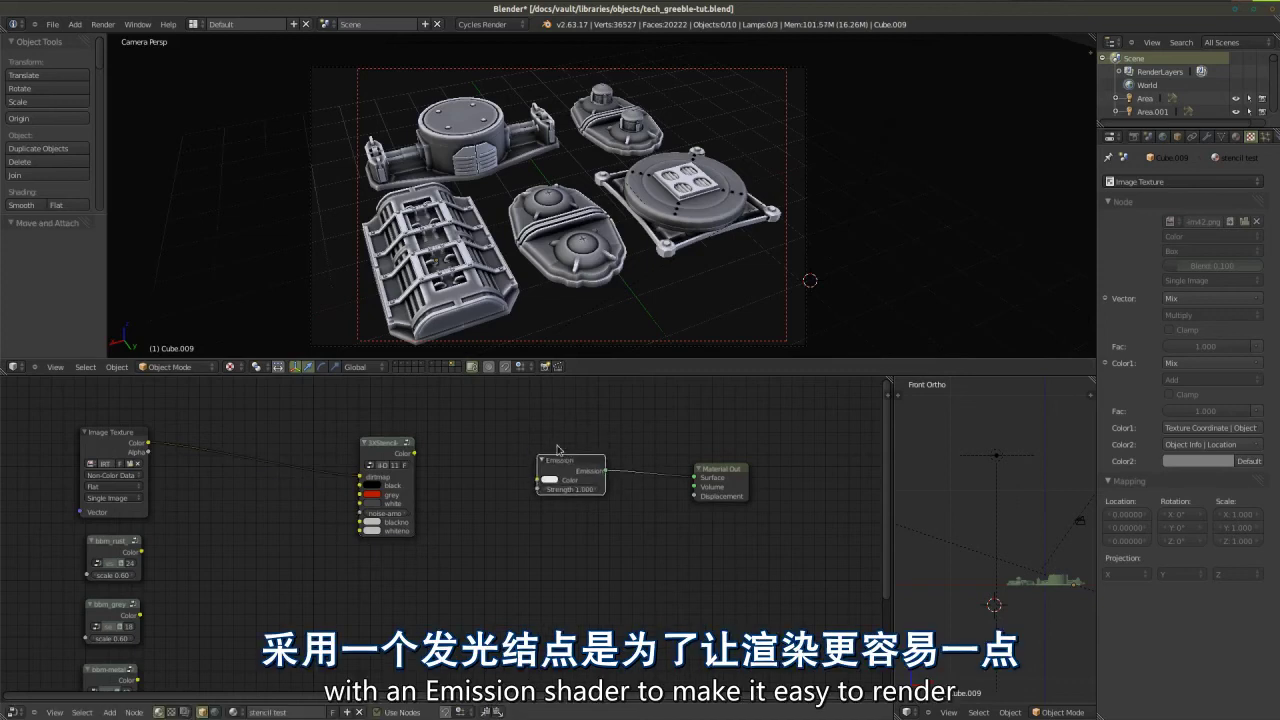
- Switch the camera view to Rendered shading and link Cube.009's stencil test material to the other four greebles
{"action": "left_click", "coordinate": [236, 367]}
{"action": "left_click", "coordinate": [250, 281]}
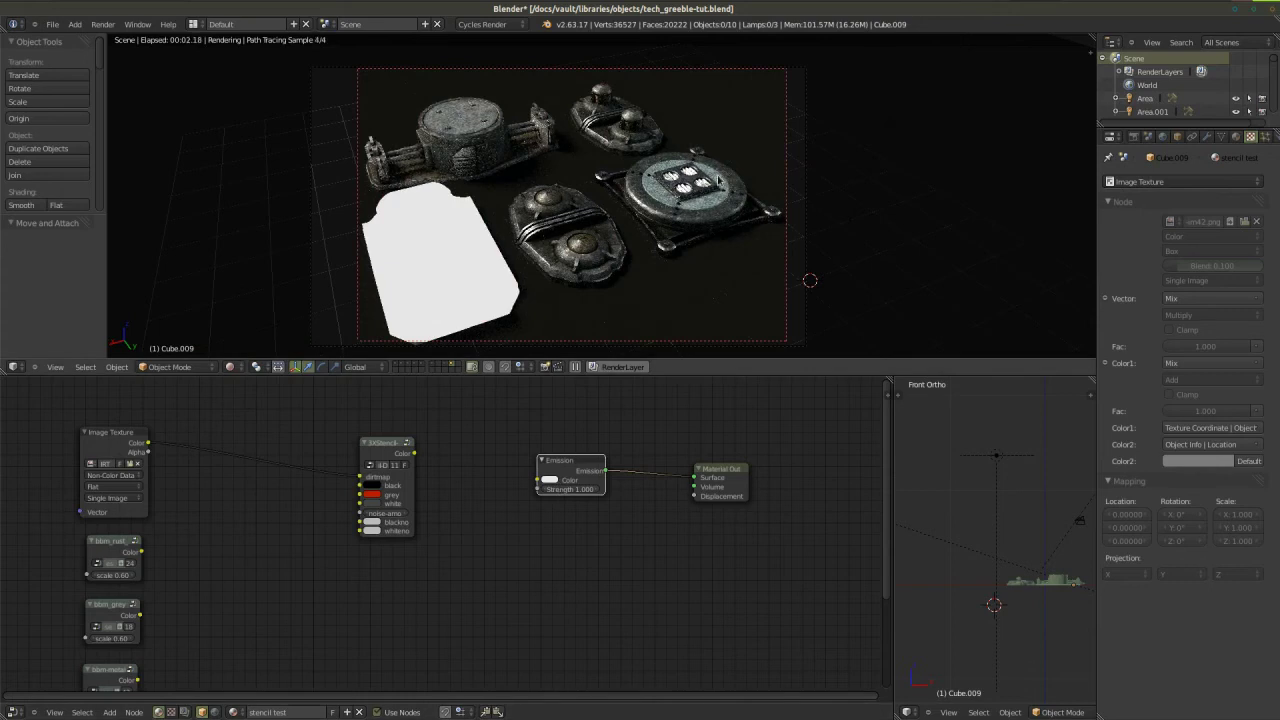
{"action": "right_click", "coordinate": [684, 179]}
{"action": "right_click", "coordinate": [426, 296]}
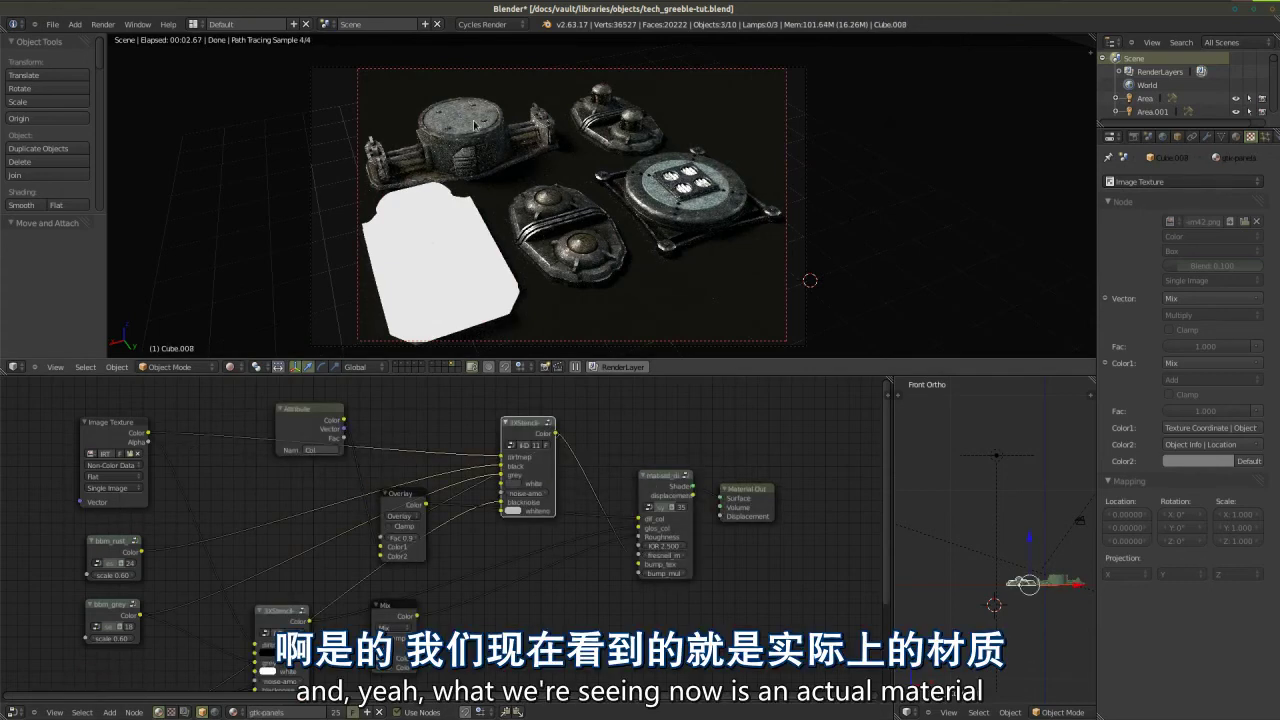
{"action": "right_click", "coordinate": [420, 279], "text": "shift"}
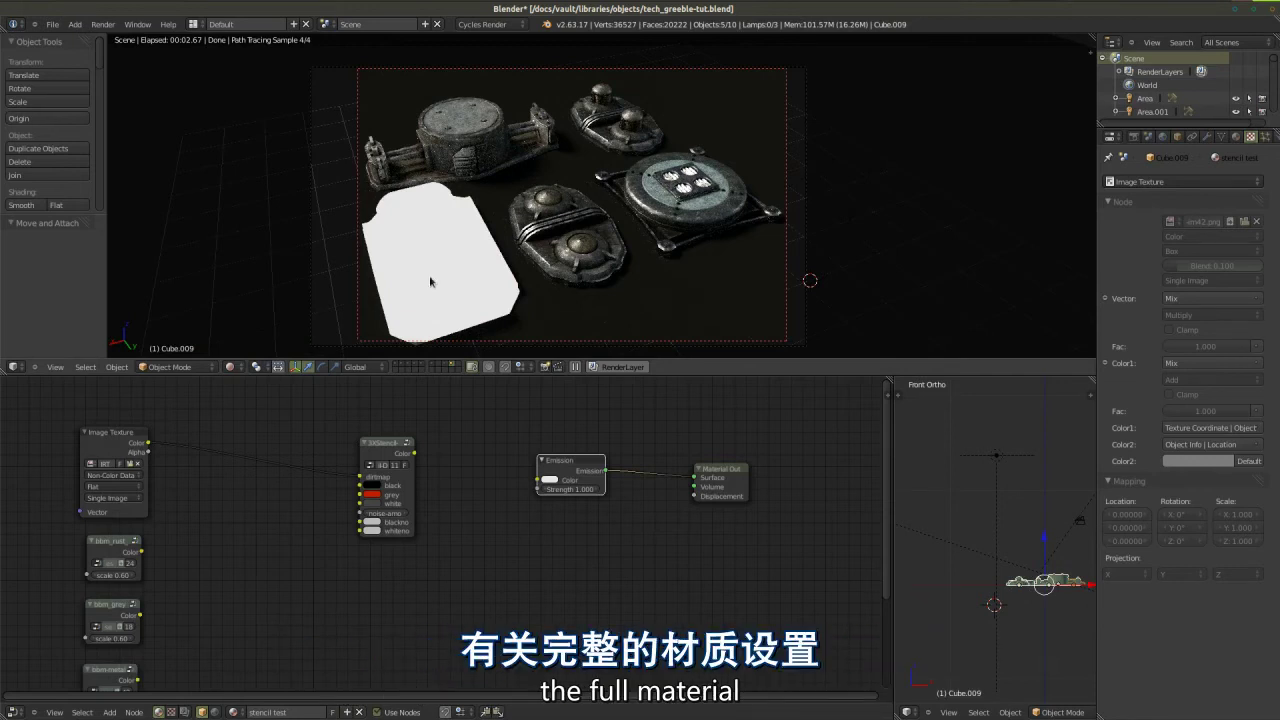
{"action": "key", "text": "ctrl+l"}
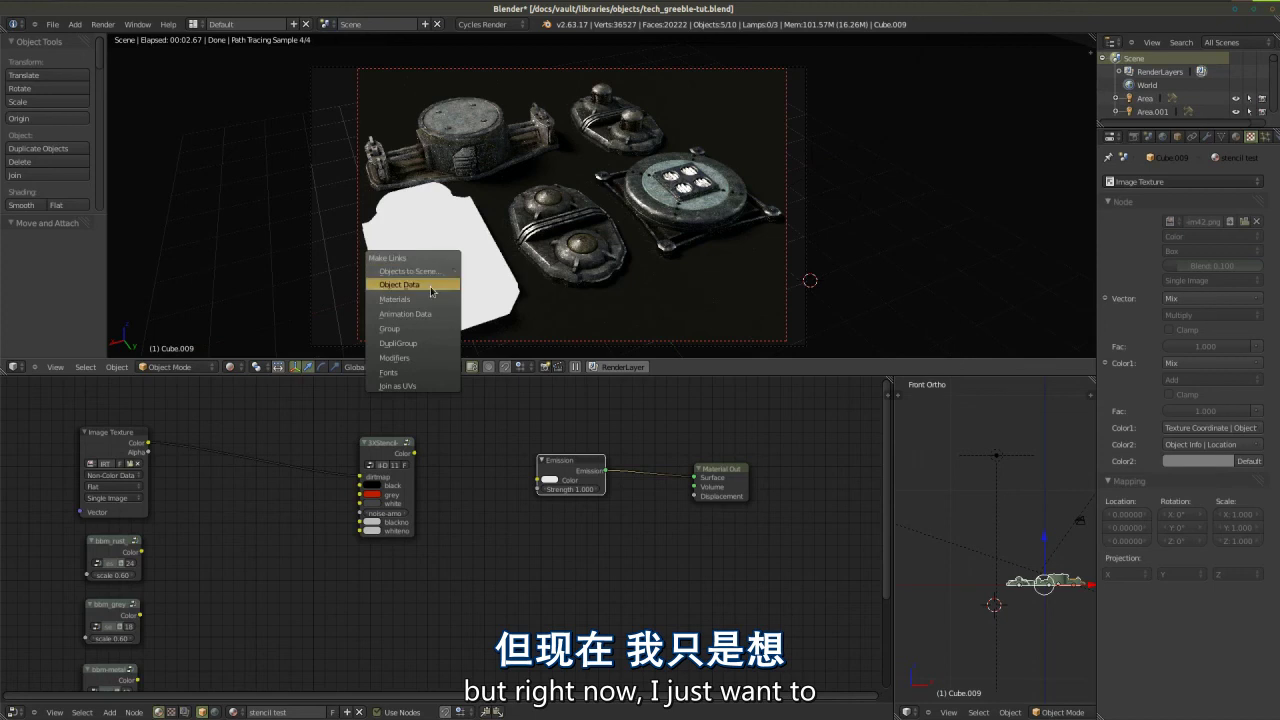
{"action": "left_click", "coordinate": [403, 298]}
{"action": "left_click", "coordinate": [468, 266]}
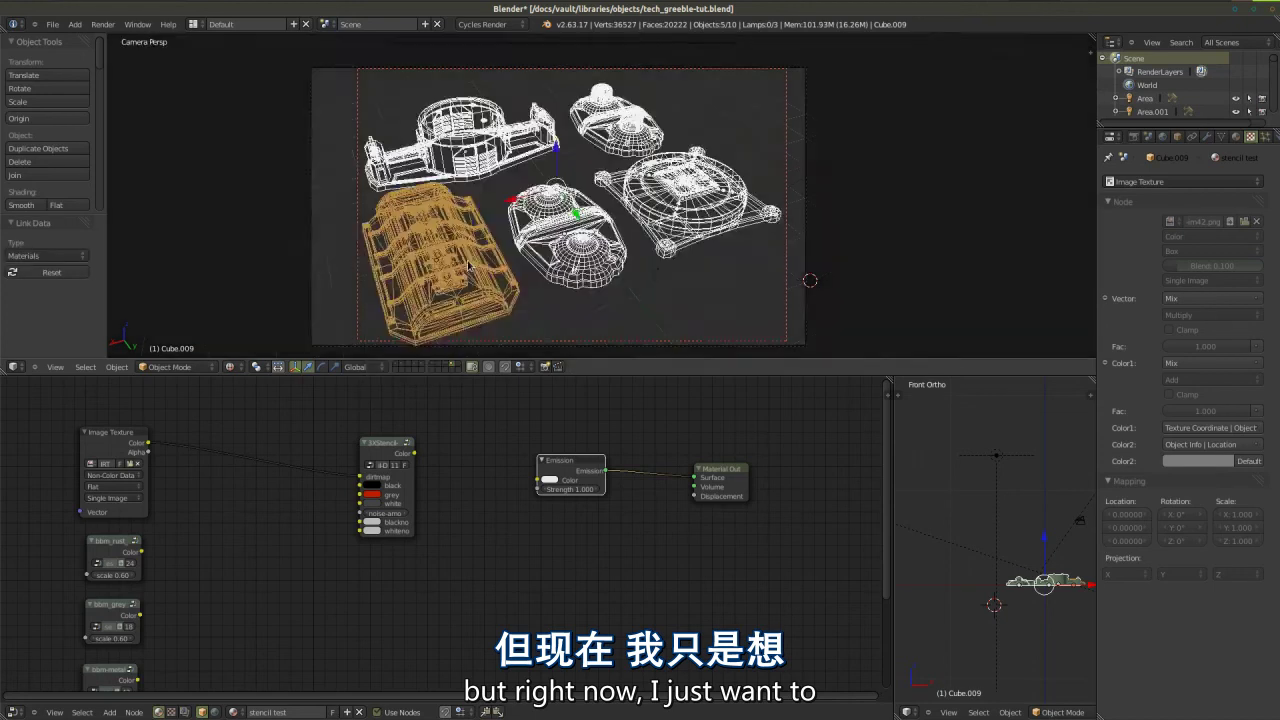
- Reposition the 3XStencil-D and Image Texture nodes and link the stencil's Color output to Emission Color
{"action": "key", "text": "g"}
{"action": "left_click", "coordinate": [405, 457]}
{"action": "left_click_drag", "start_coordinate": [428, 458], "coordinate": [538, 481]}
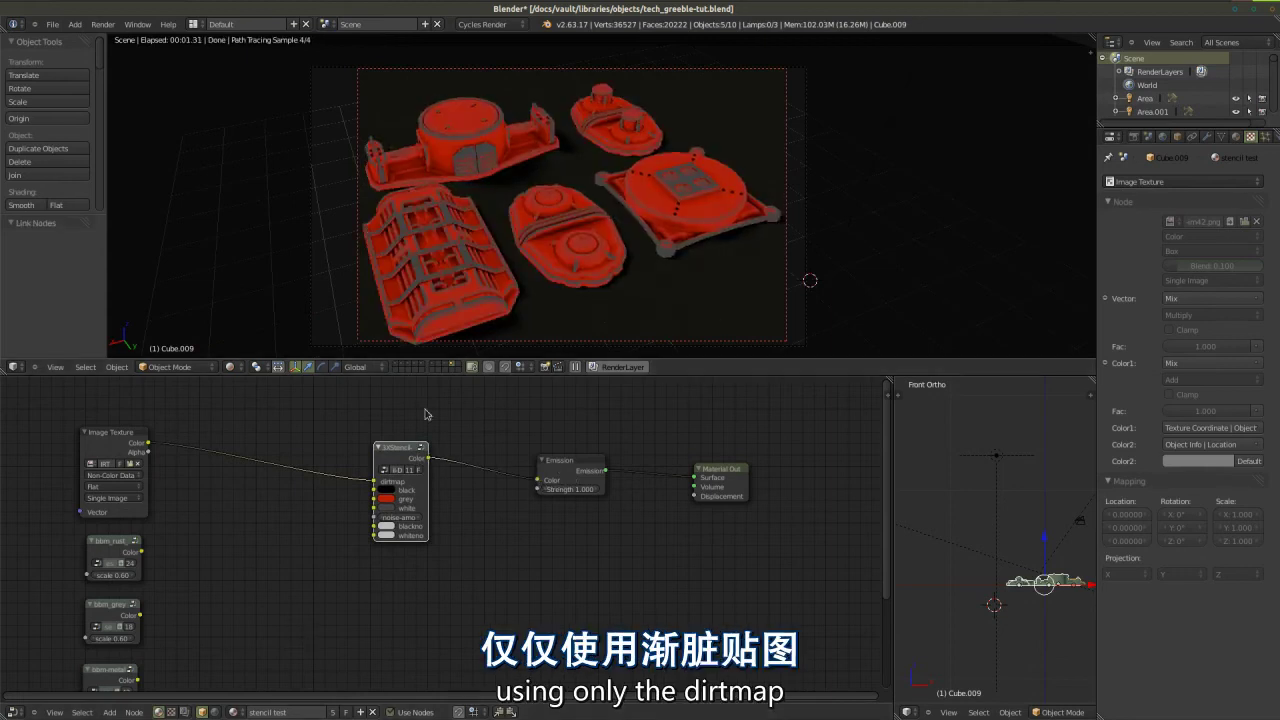
{"action": "mouse_move", "coordinate": [103, 443]}
{"action": "left_mouse_down"}
{"action": "mouse_move", "coordinate": [91, 409]}
{"action": "mouse_move", "coordinate": [122, 431]}
{"action": "mouse_move", "coordinate": [106, 432]}
{"action": "left_mouse_up"}
- Examine the dirt Image Texture feeding the dirtmap input and the 3XStencil-D group's colour and noise inputs
{"action": "scroll", "coordinate": [129, 433], "scroll_direction": "up", "scroll_amount": 1}
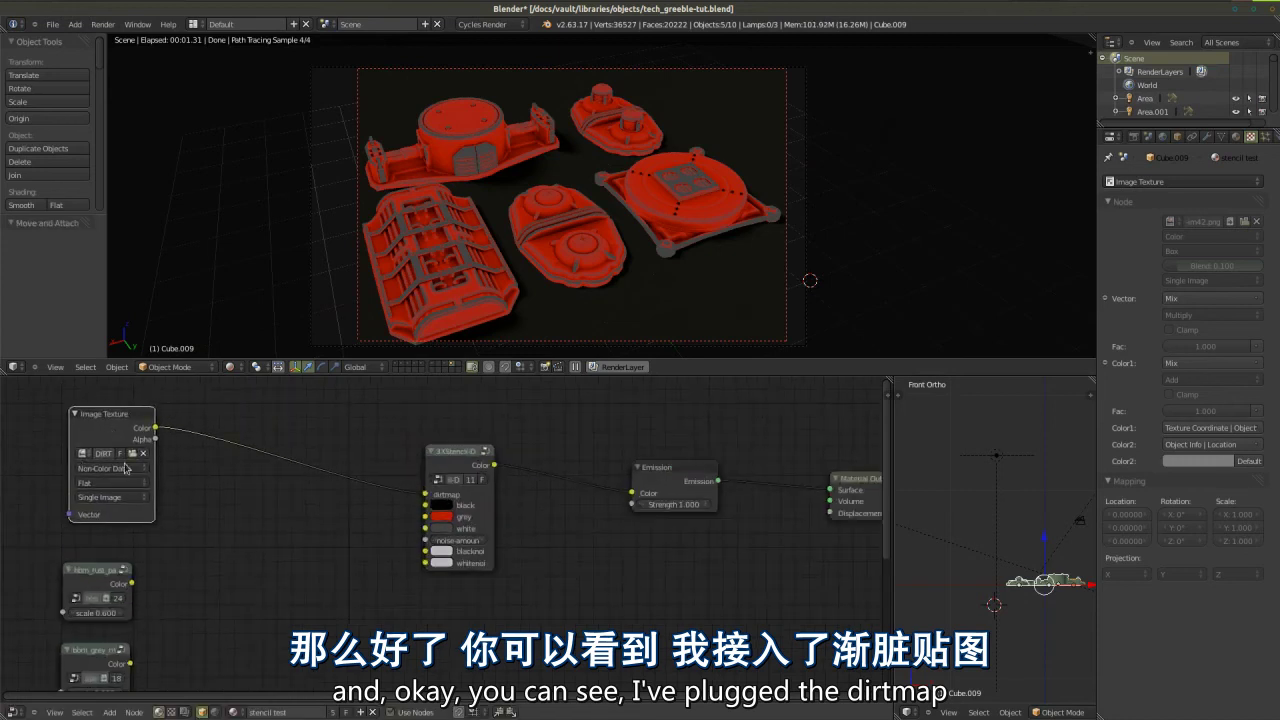
{"action": "scroll", "coordinate": [490, 495], "scroll_direction": "up", "scroll_amount": 1}
{"action": "middle_click_drag", "start_coordinate": [560, 486], "coordinate": [485, 484]}
{"action": "mouse_move", "coordinate": [391, 453]}
{"action": "left_mouse_down"}
{"action": "mouse_move", "coordinate": [397, 443]}
{"action": "mouse_move", "coordinate": [390, 472]}
{"action": "left_mouse_up"}
{"action": "mouse_move", "coordinate": [338, 519]}
{"action": "left_mouse_down"}
{"action": "mouse_move", "coordinate": [315, 524]}
{"action": "mouse_move", "coordinate": [342, 512]}
{"action": "left_mouse_up"}
{"action": "middle_click_drag", "start_coordinate": [510, 577], "coordinate": [482, 576]}
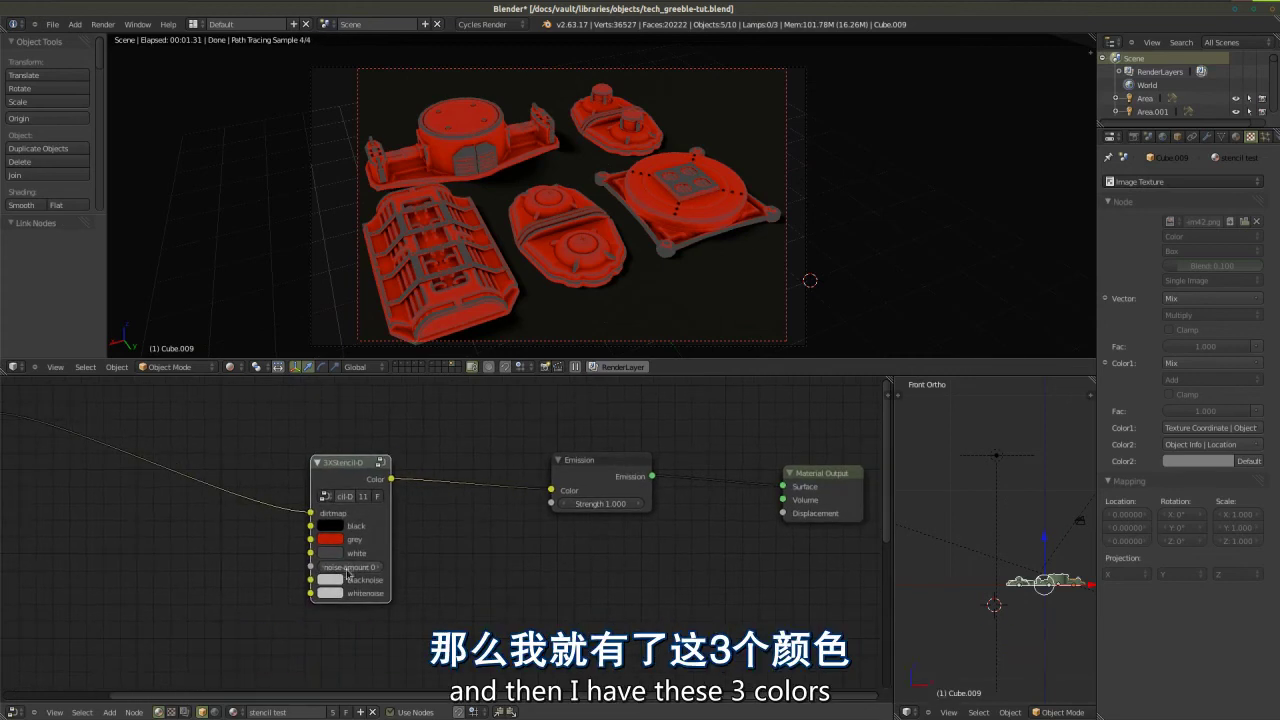
{"action": "middle_click_drag", "start_coordinate": [540, 537], "coordinate": [521, 537]}
{"action": "scroll", "coordinate": [350, 520], "scroll_direction": "up", "scroll_amount": 2}
- Set the 3XStencil-D black colour to dark green and its grey colour to mustard yellow, about R 0.500, G 0.368, B 0.052
{"action": "left_click", "coordinate": [305, 526]}
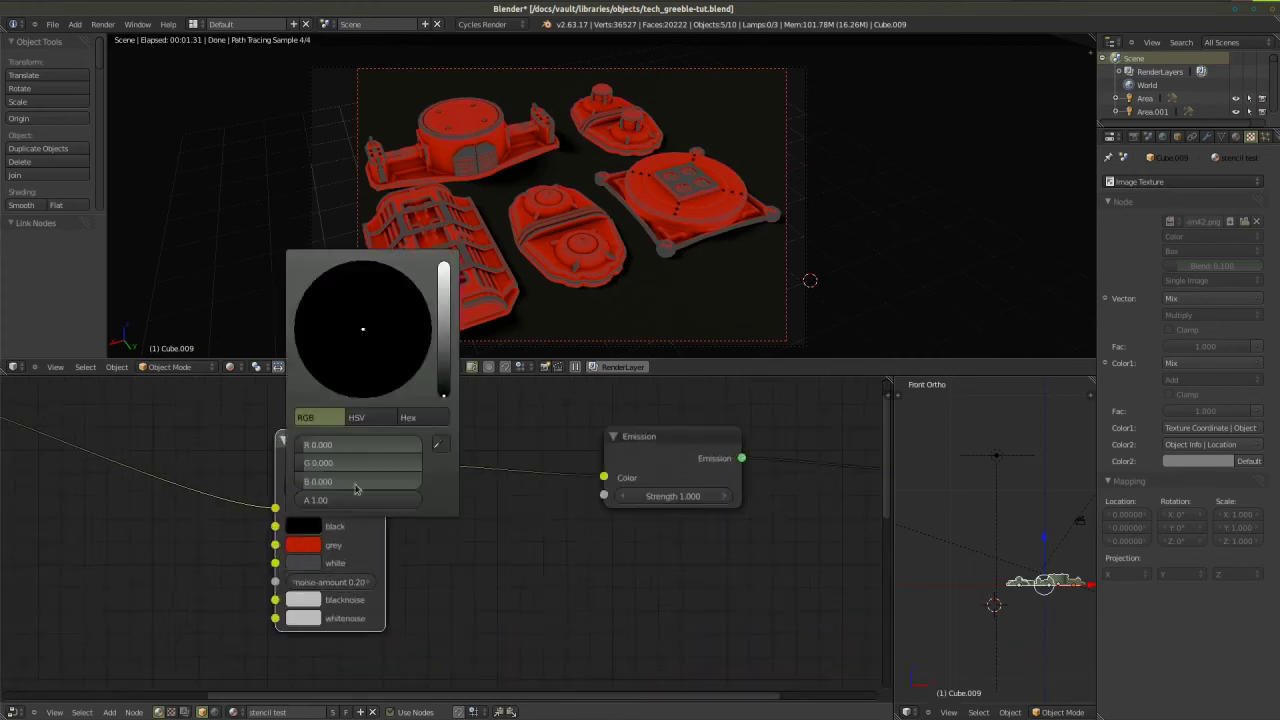
{"action": "left_click", "coordinate": [444, 337]}
{"action": "left_click_drag", "start_coordinate": [352, 321], "coordinate": [231, 286]}
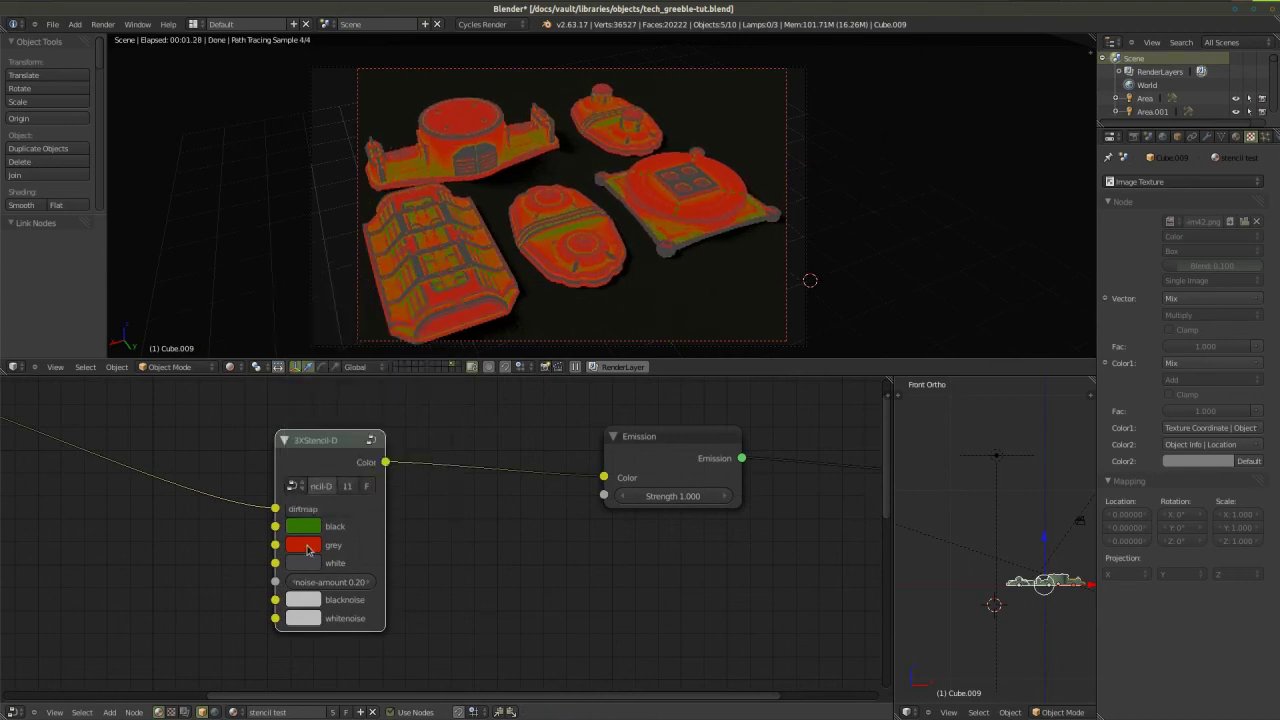
{"action": "left_click", "coordinate": [307, 547]}
{"action": "left_click_drag", "start_coordinate": [359, 342], "coordinate": [322, 396]}
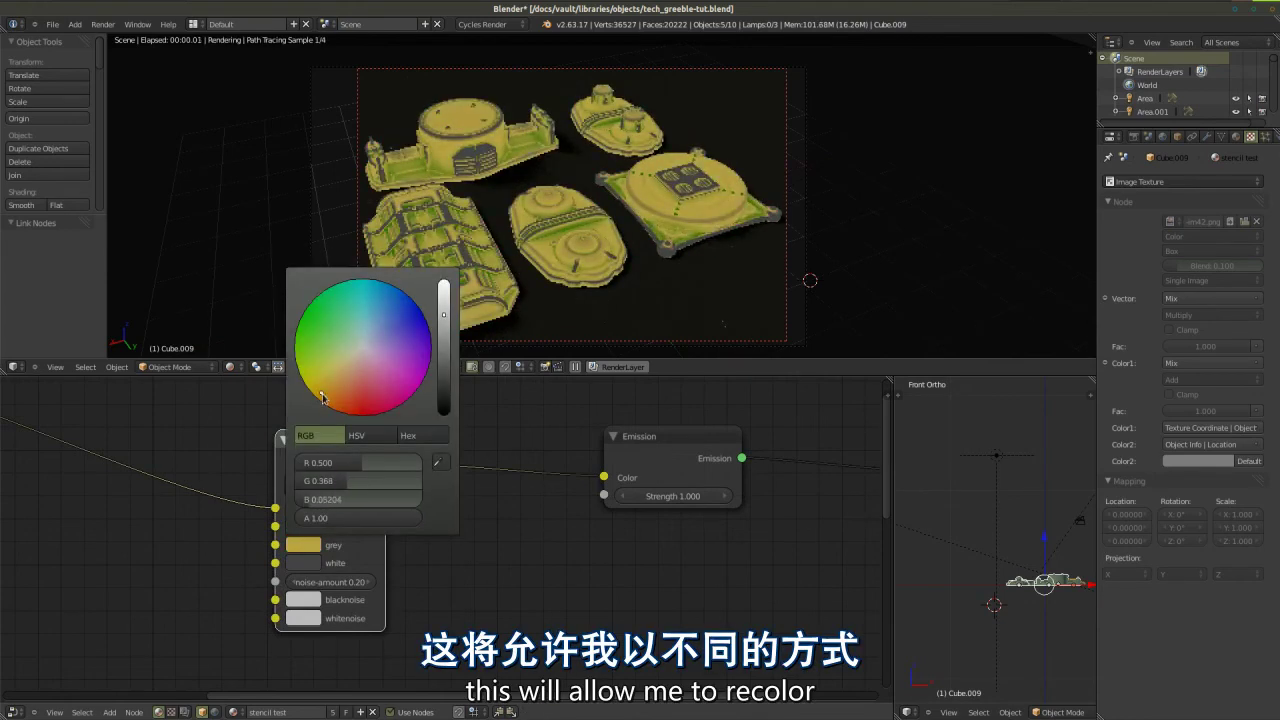
- Link the bbm_grey_metal_base texture to the stencil's grey input and the bbm_rust_patches texture to its black input
{"action": "scroll", "coordinate": [632, 578], "scroll_direction": "down", "scroll_amount": 2}
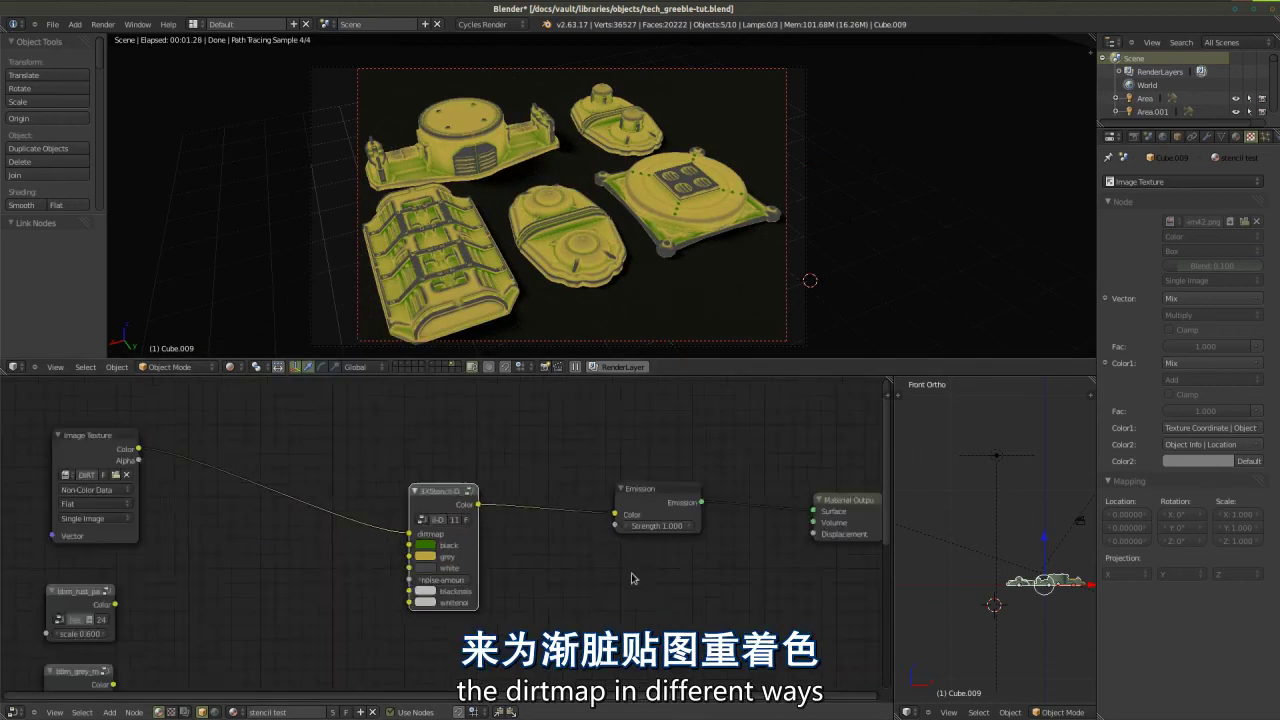
{"action": "middle_click_drag", "start_coordinate": [723, 560], "coordinate": [614, 506]}
{"action": "middle_click_drag", "start_coordinate": [429, 579], "coordinate": [584, 607]}
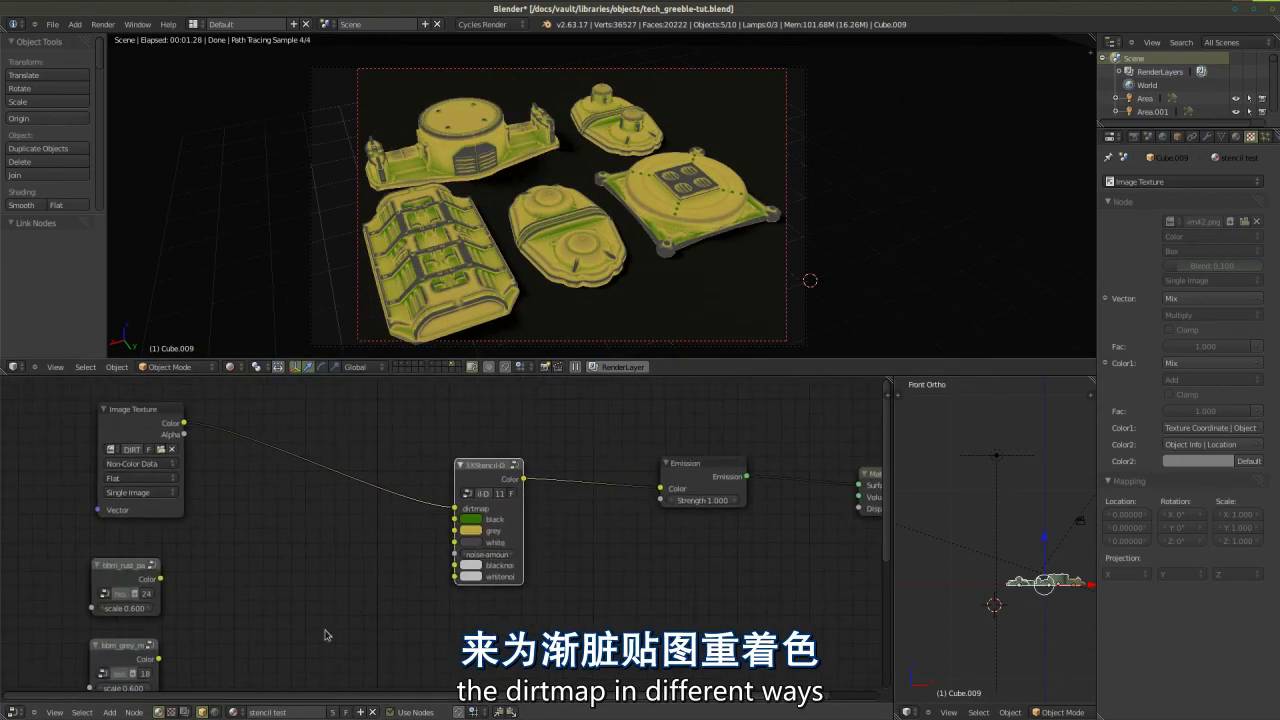
{"action": "middle_click_drag", "start_coordinate": [195, 636], "coordinate": [181, 601]}
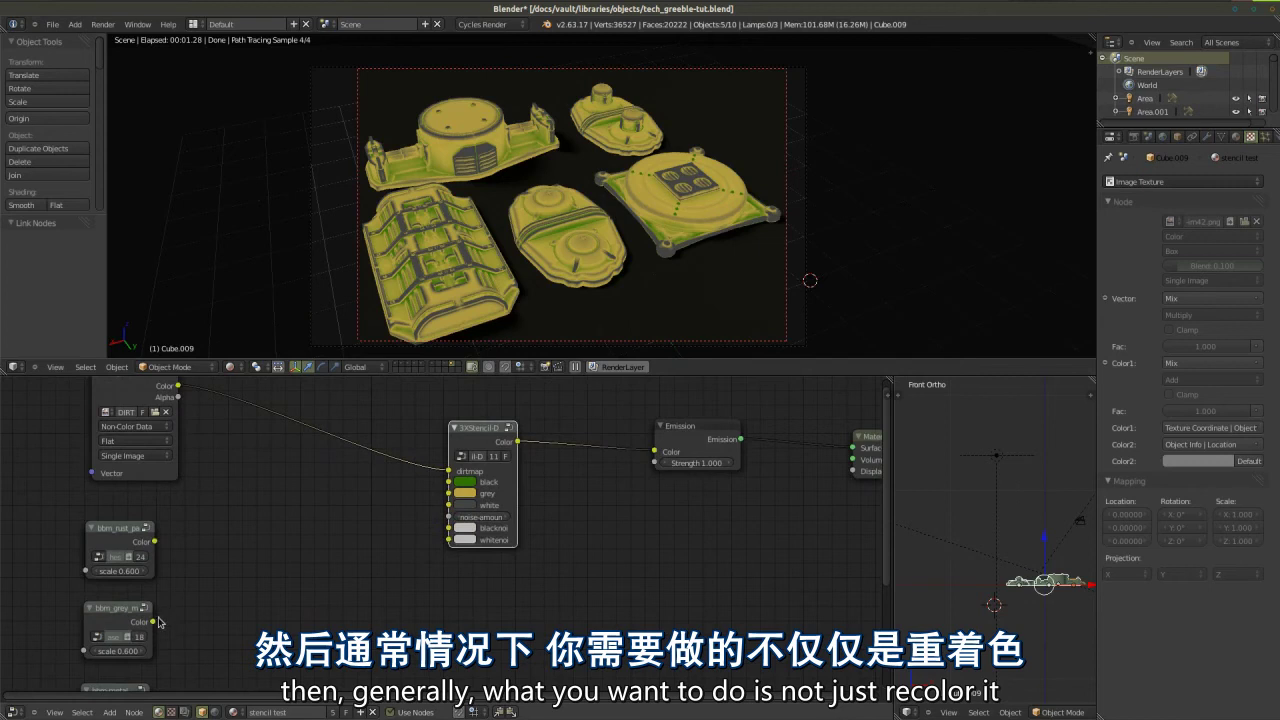
{"action": "left_click_drag", "start_coordinate": [153, 622], "coordinate": [449, 494]}
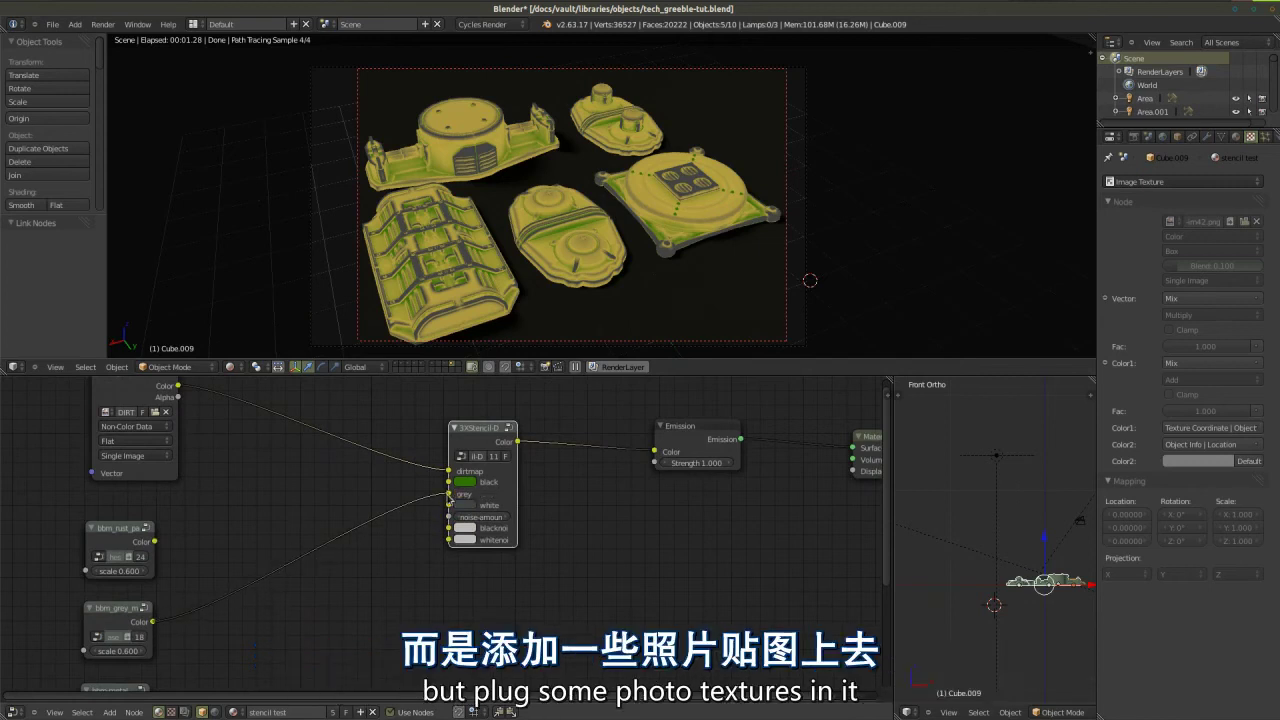
{"action": "left_click_drag", "start_coordinate": [155, 541], "coordinate": [449, 482]}
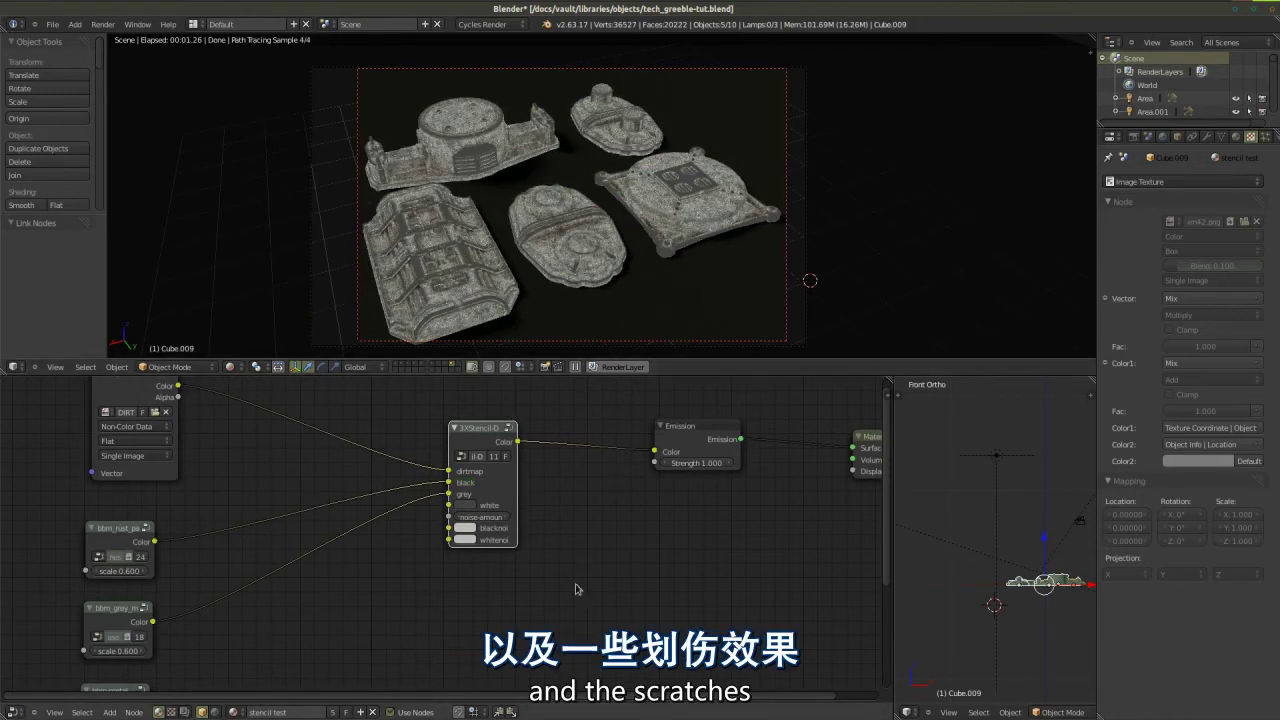
- Disconnect the rust and grey metal textures from the 3XStencil-D black and grey inputs
{"action": "left_click_drag", "start_coordinate": [446, 484], "coordinate": [380, 518]}
{"action": "middle_click_drag", "start_coordinate": [664, 658], "coordinate": [542, 616]}
{"action": "scroll", "coordinate": [542, 616], "scroll_direction": "down", "scroll_amount": 1}
{"action": "scroll", "coordinate": [542, 616], "scroll_direction": "down", "scroll_amount": 3}
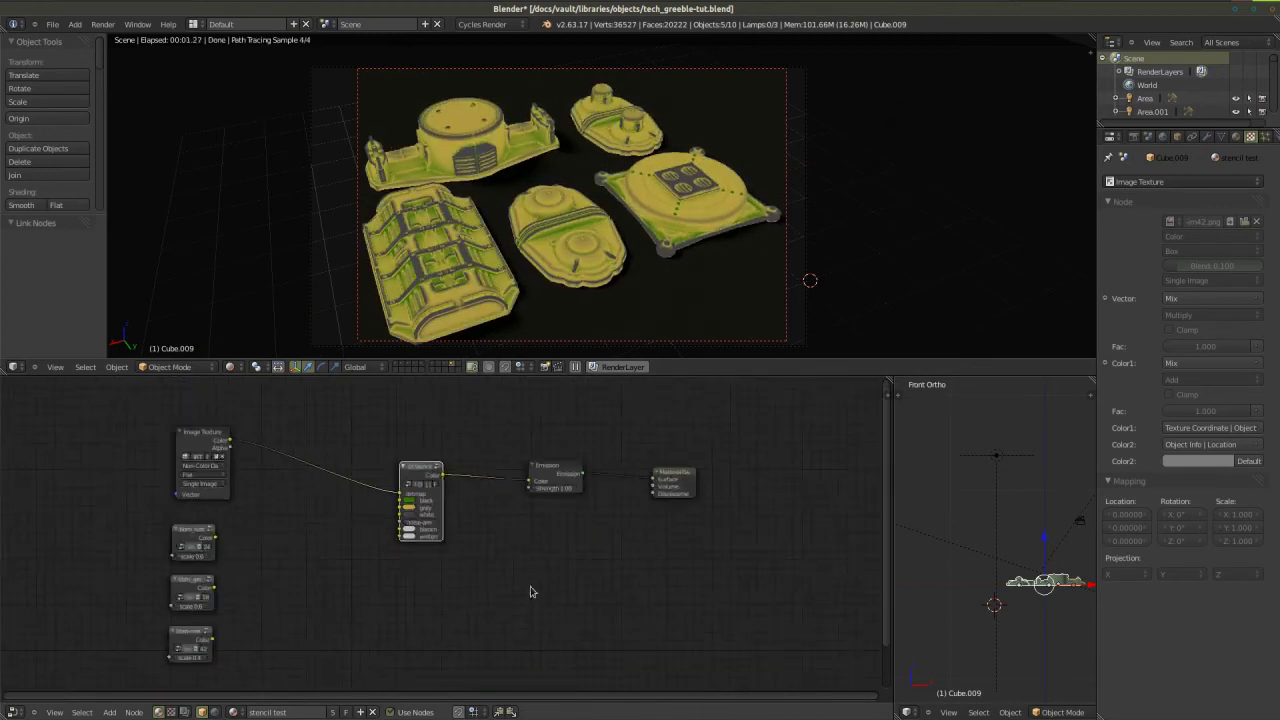
- Examine the node network inside the 3XStencil-D group, including its black noise and white noise inputs
{"action": "scroll", "coordinate": [530, 558], "scroll_direction": "up", "scroll_amount": 3}
{"action": "middle_click_drag", "start_coordinate": [530, 556], "coordinate": [483, 617]}
{"action": "left_click", "coordinate": [309, 490]}
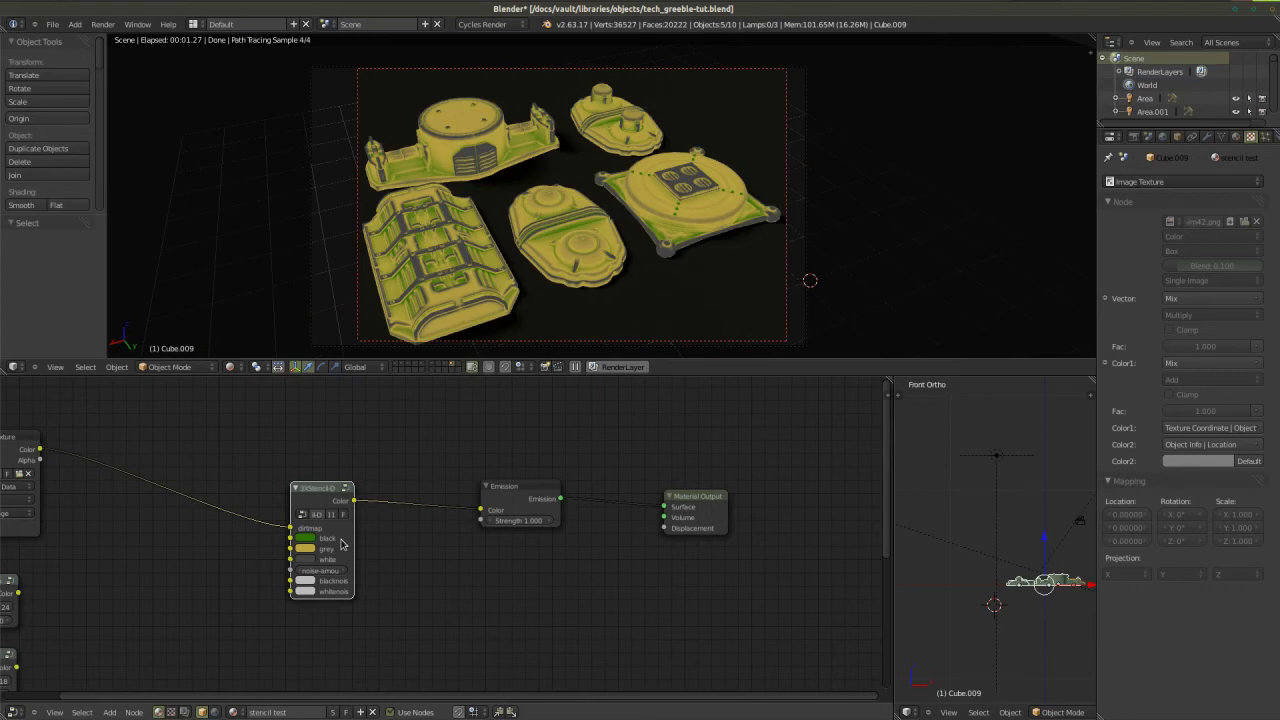
{"action": "key", "text": "Tab"}
{"action": "scroll", "coordinate": [494, 557], "scroll_direction": "down", "scroll_amount": 6}
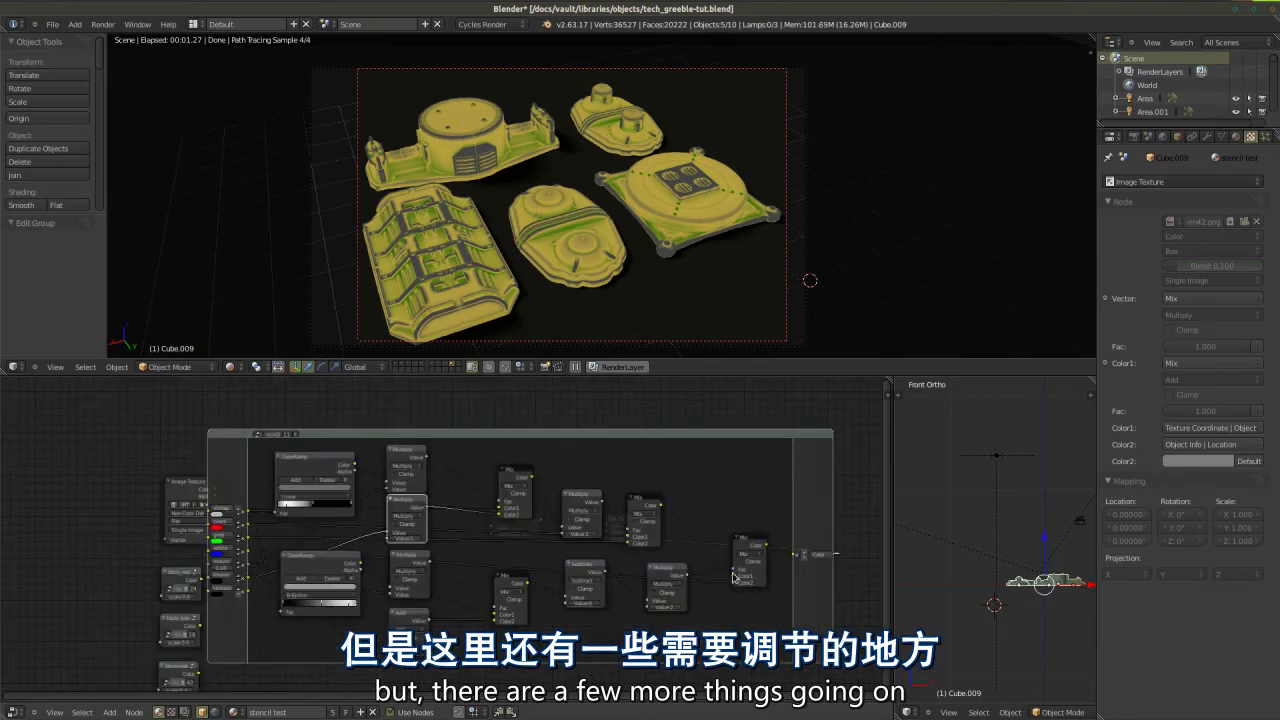
{"action": "scroll", "coordinate": [733, 573], "scroll_direction": "up", "scroll_amount": 1}
{"action": "scroll", "coordinate": [600, 541], "scroll_direction": "up", "scroll_amount": 4}
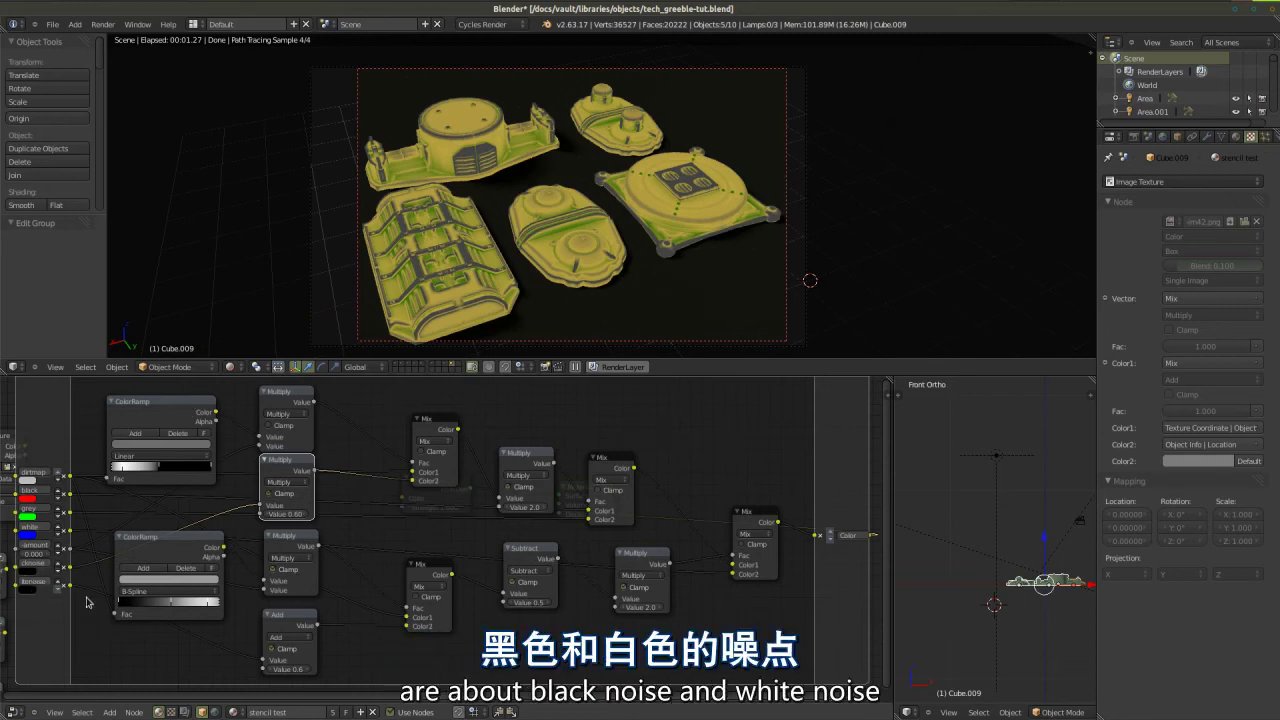
{"action": "key", "text": "Tab"}
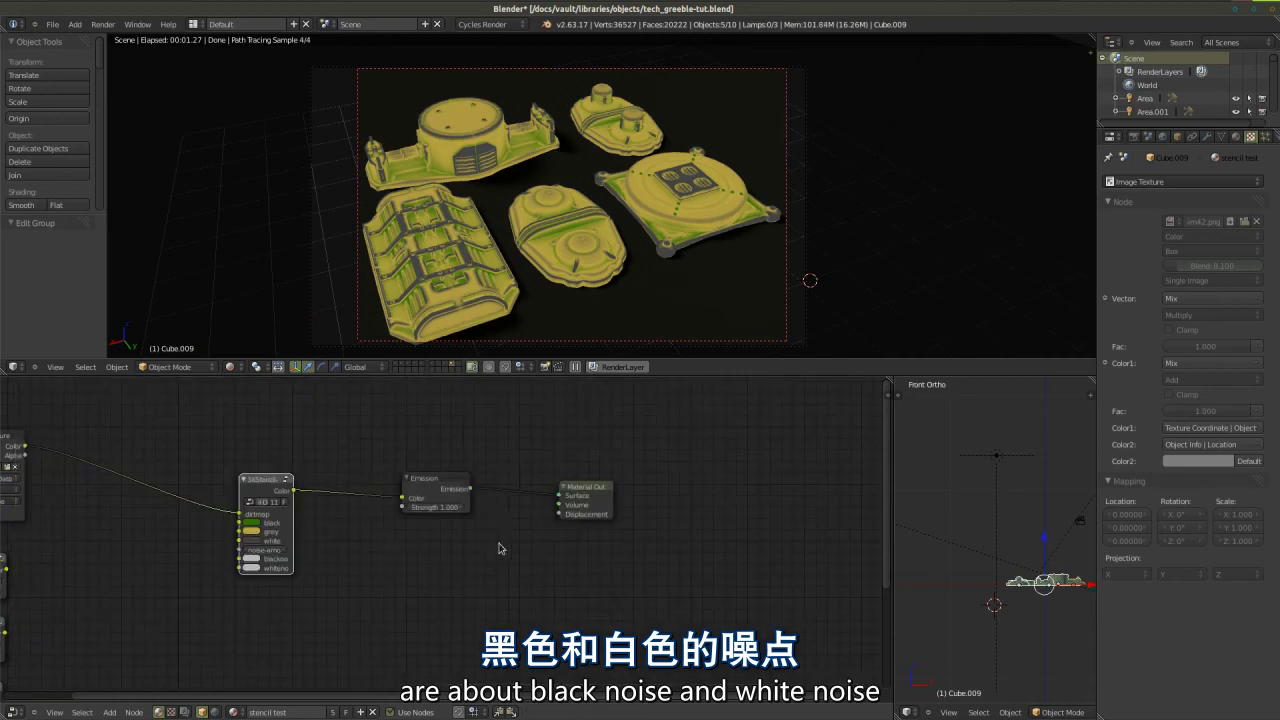
{"action": "scroll", "coordinate": [495, 545], "scroll_direction": "up", "scroll_amount": 2}
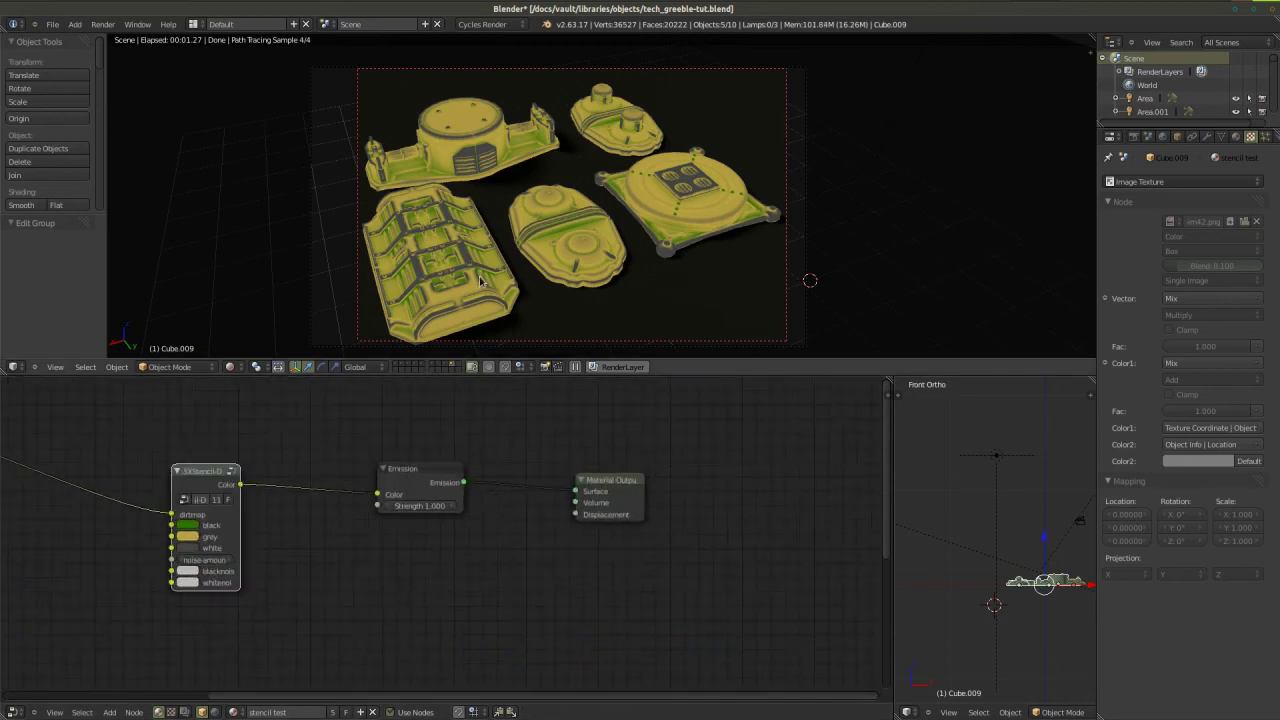
- Restrict the render border in the camera view to the long ribbed greeble
{"action": "scroll", "coordinate": [481, 281], "scroll_direction": "up", "scroll_amount": 4}
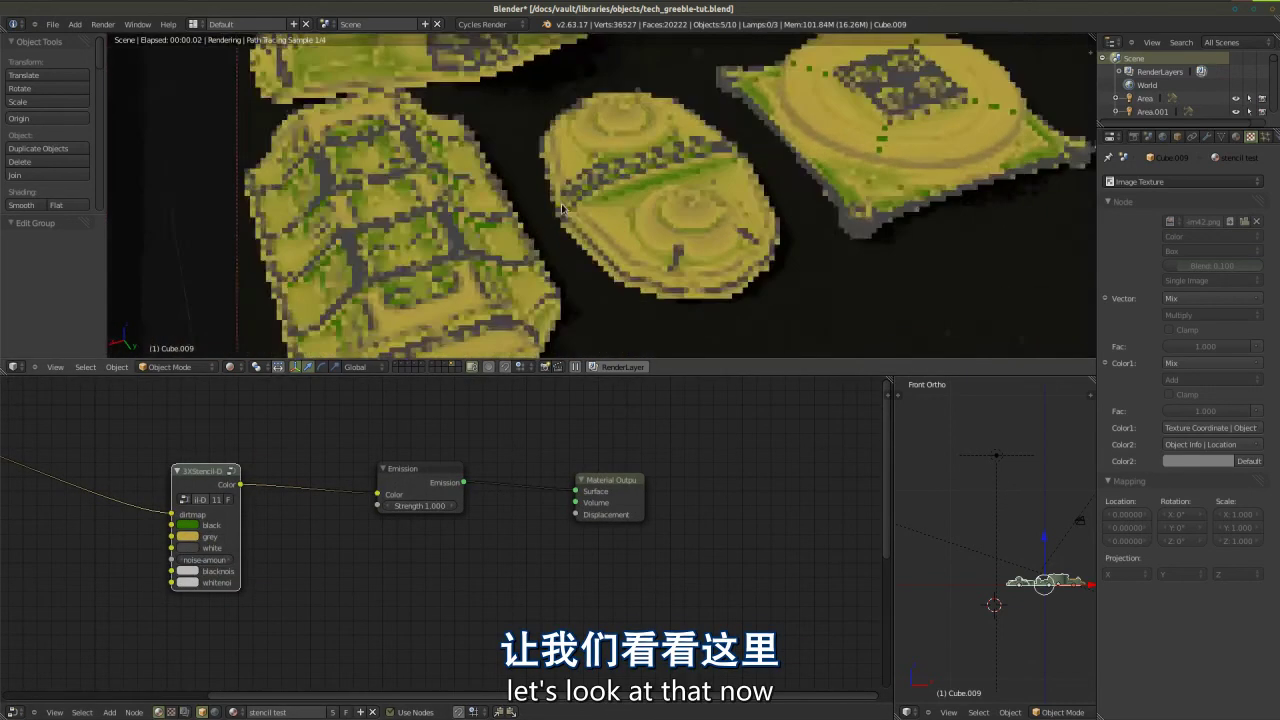
{"action": "middle_click_drag", "start_coordinate": [562, 210], "coordinate": [626, 188], "text": "shift"}
{"action": "scroll", "coordinate": [548, 234], "scroll_direction": "down", "scroll_amount": 4}
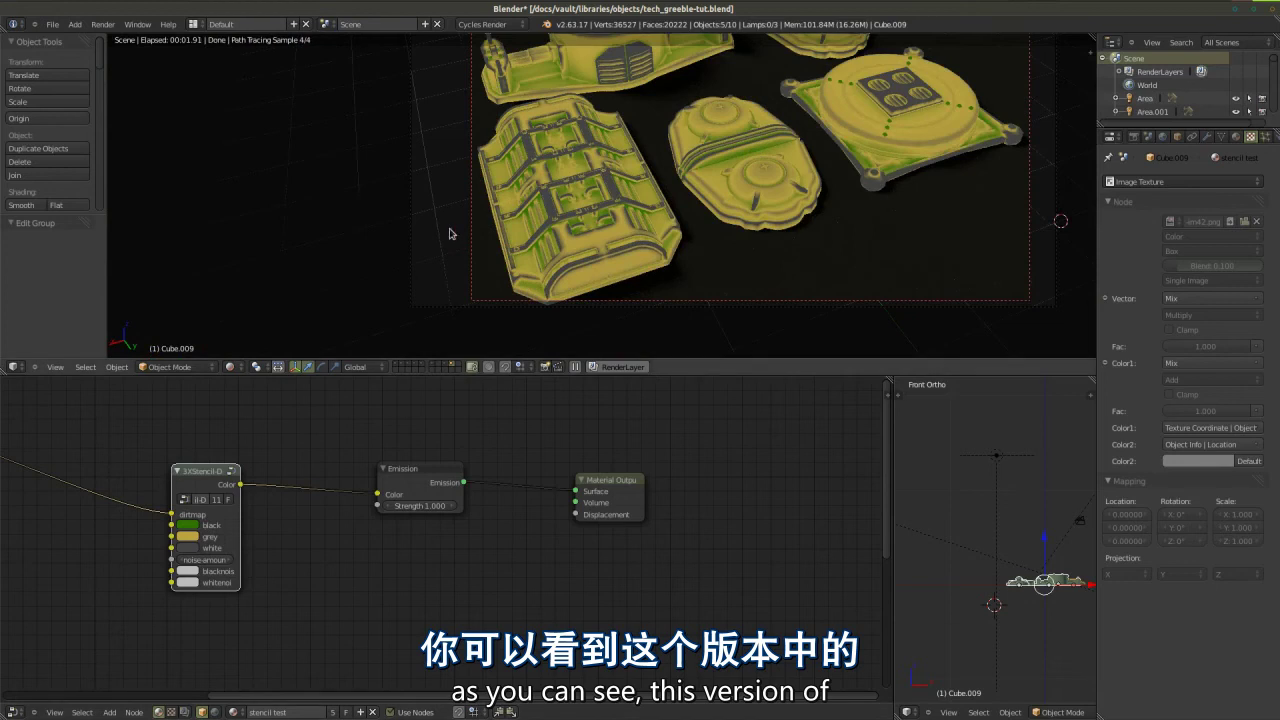
{"action": "key", "text": "shift+b"}
{"action": "left_click_drag", "start_coordinate": [478, 92], "coordinate": [695, 305]}
{"action": "scroll", "coordinate": [614, 299], "scroll_direction": "up", "scroll_amount": 1}
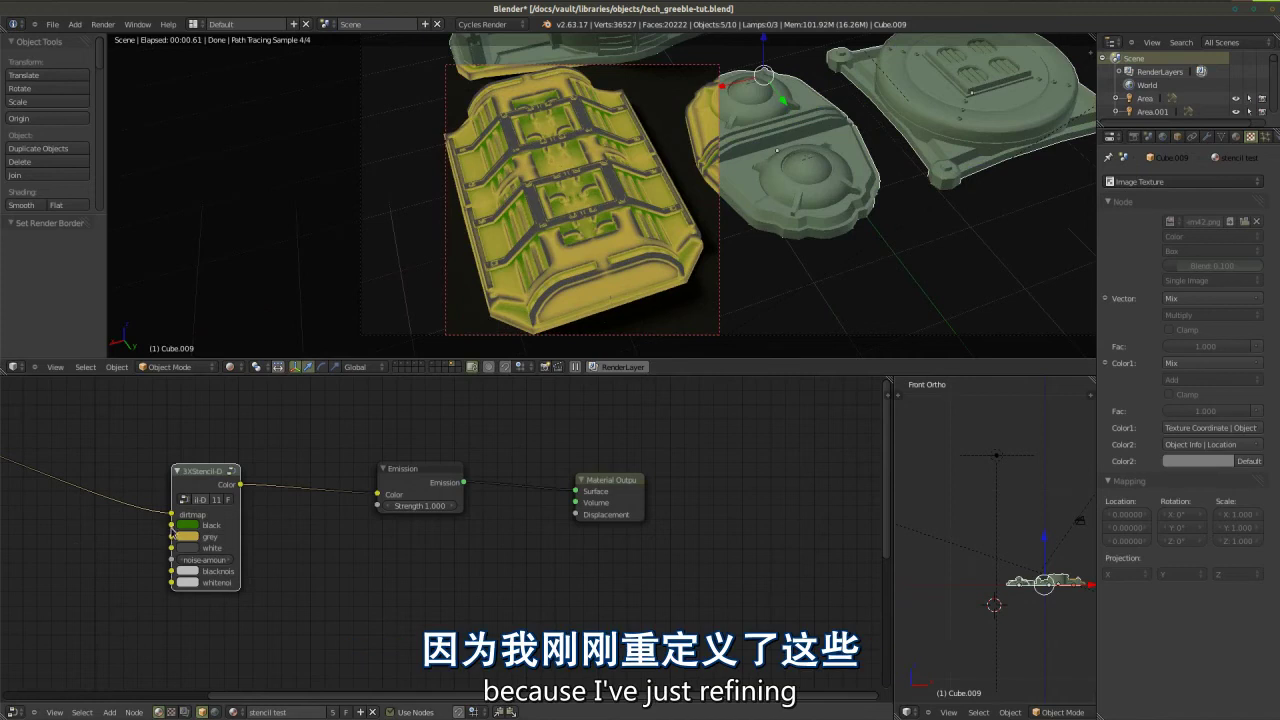
{"action": "scroll", "coordinate": [376, 555], "scroll_direction": "down", "scroll_amount": 1}
{"action": "key", "text": "KP_0"}
{"action": "key", "text": "KP_0"}
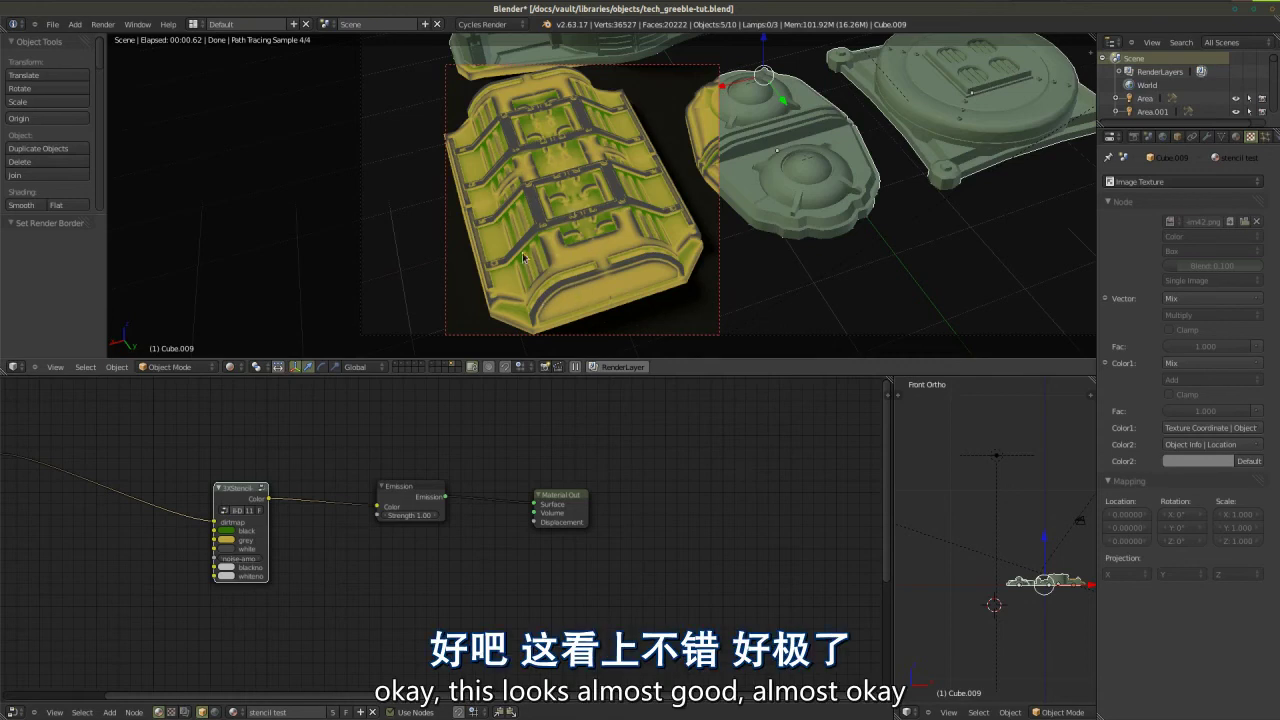
- Set the 3XStencil-D black colour to a dark rust brown
{"action": "scroll", "coordinate": [272, 563], "scroll_direction": "up", "scroll_amount": 2}
{"action": "left_click", "coordinate": [208, 517]}
{"action": "left_click", "coordinate": [221, 422]}
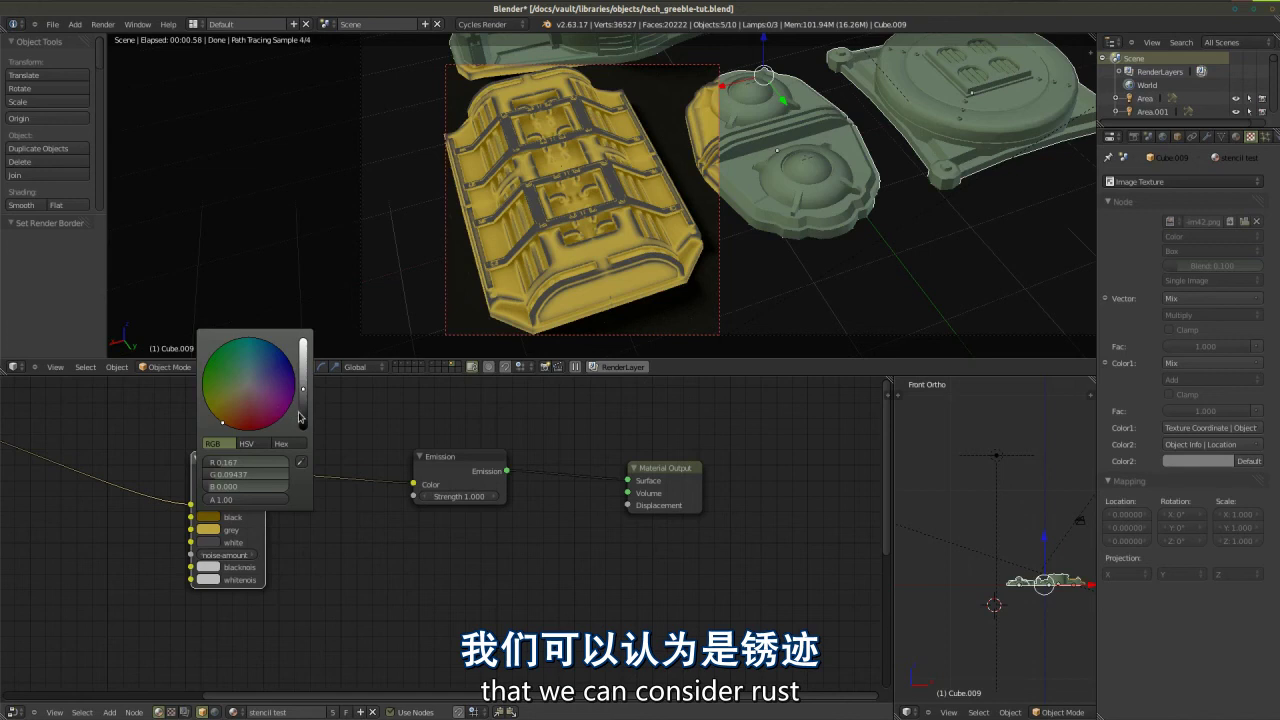
{"action": "left_click_drag", "start_coordinate": [303, 401], "coordinate": [303, 409]}
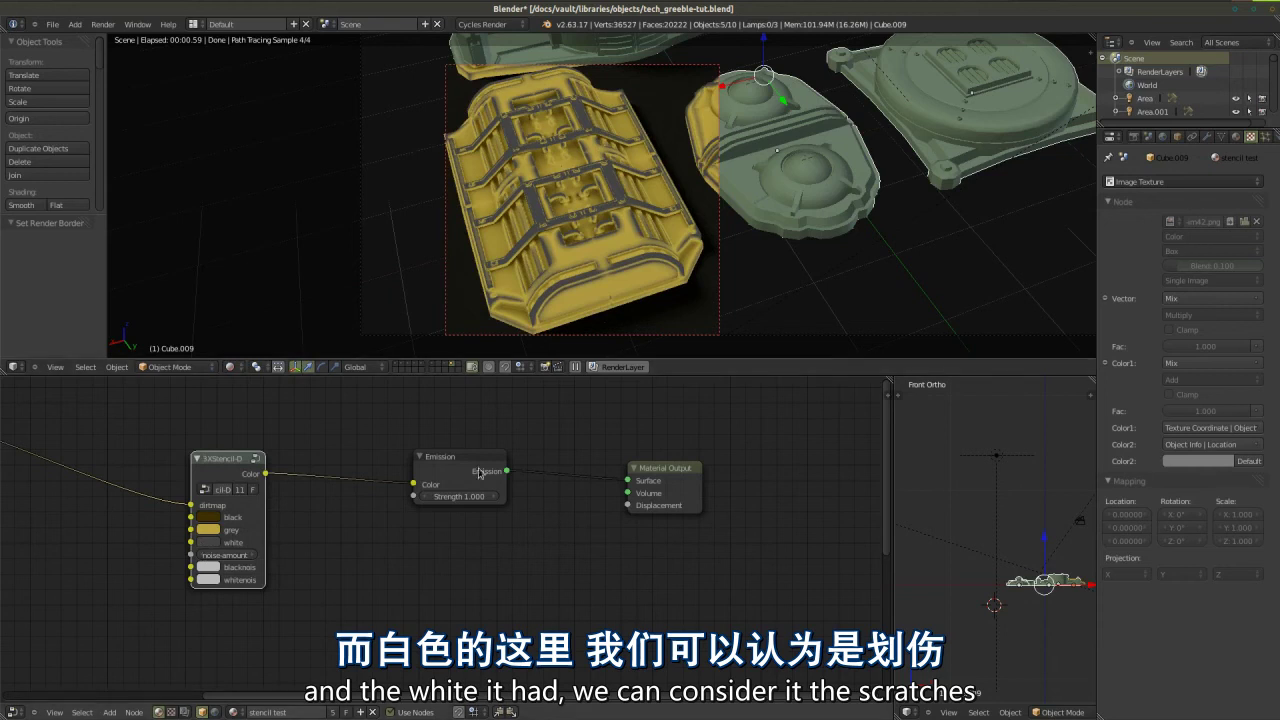
- Place the bbm-scratches_3_steps texture node in the open space beside the 3XStencil-D group, apart from the other texture nodes
{"action": "middle_click_drag", "start_coordinate": [296, 591], "coordinate": [358, 595]}
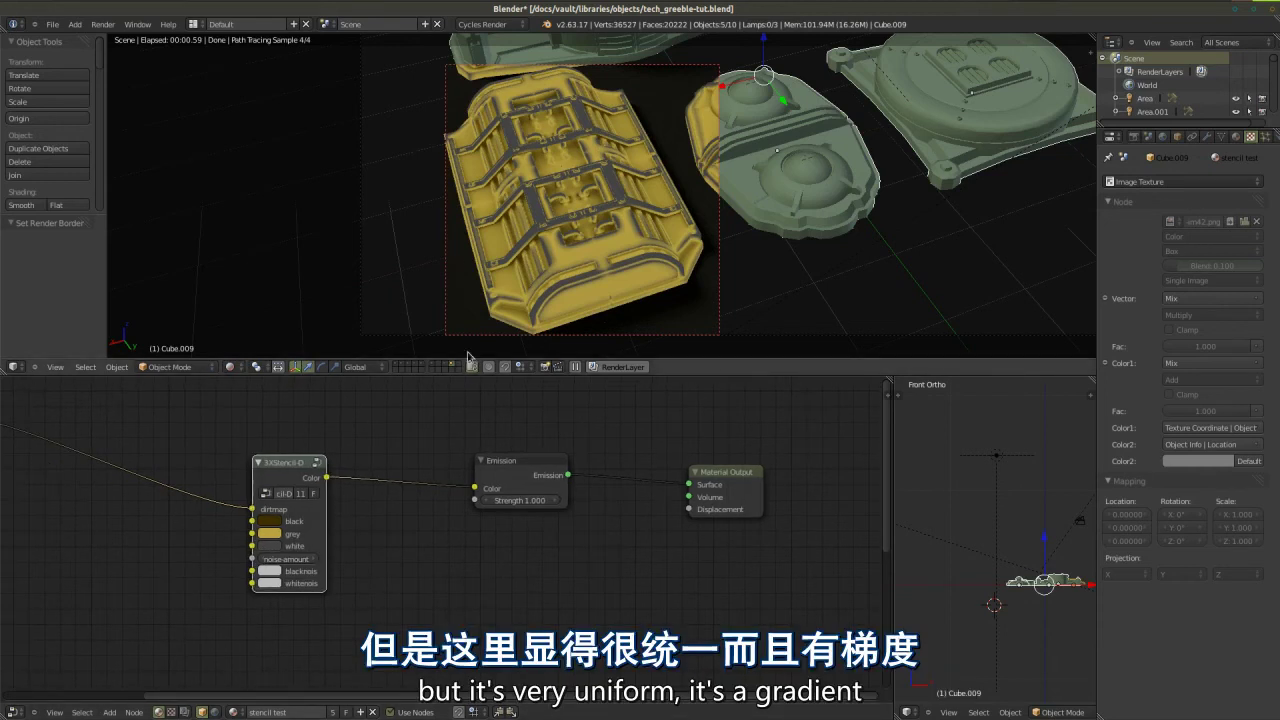
{"action": "scroll", "coordinate": [593, 485], "scroll_direction": "down", "scroll_amount": 2}
{"action": "middle_click_drag", "start_coordinate": [455, 522], "coordinate": [530, 516]}
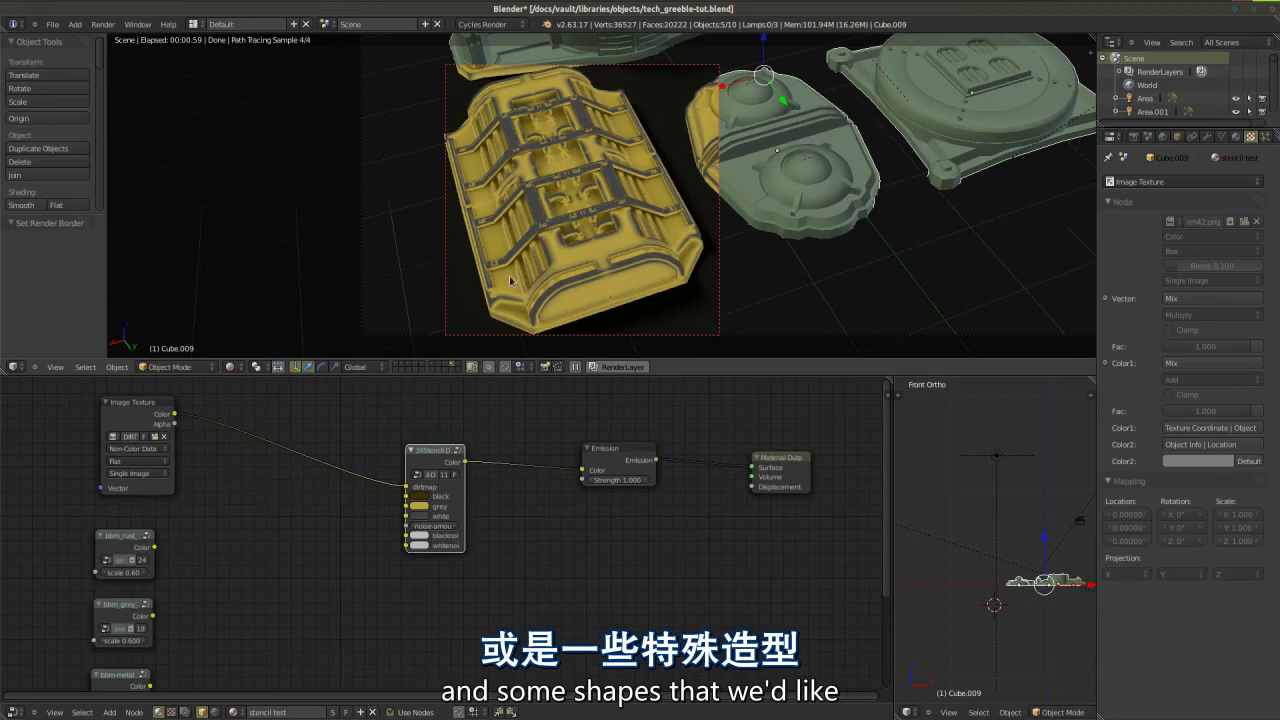
{"action": "middle_click_drag", "start_coordinate": [290, 551], "coordinate": [347, 517]}
{"action": "left_click_drag", "start_coordinate": [148, 613], "coordinate": [149, 605]}
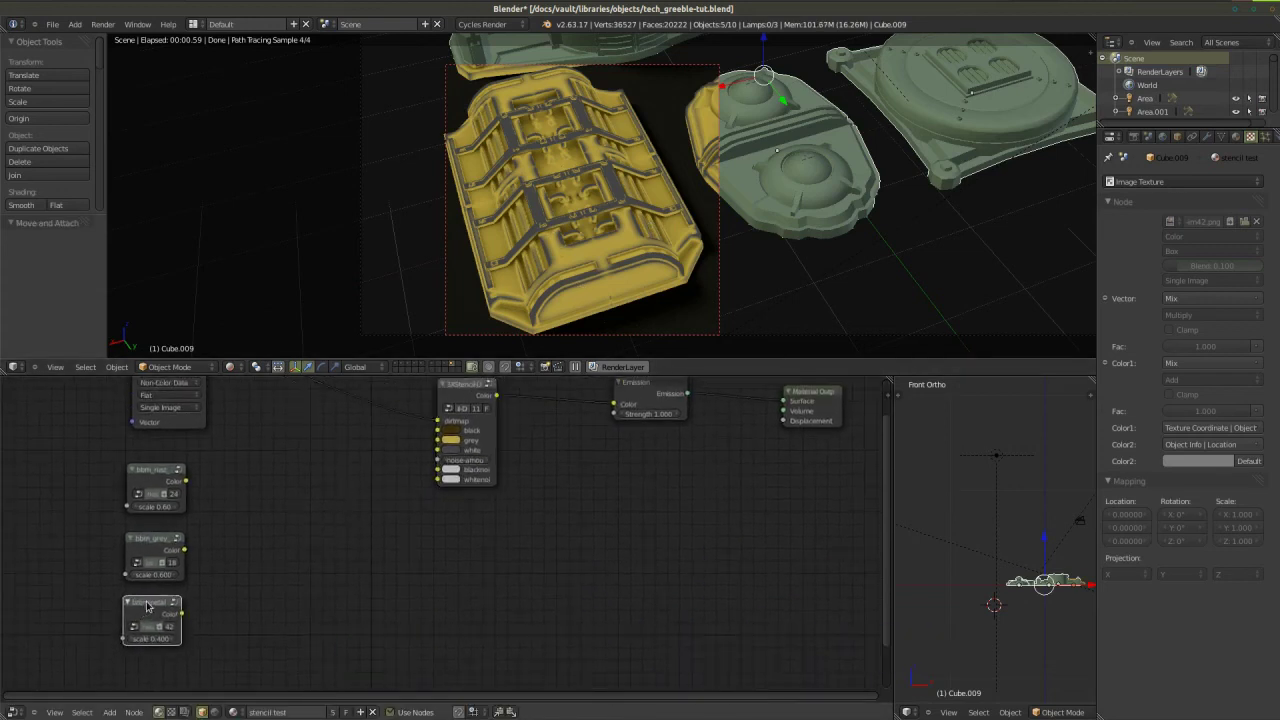
{"action": "scroll", "coordinate": [155, 596], "scroll_direction": "down", "scroll_amount": 4}
{"action": "scroll", "coordinate": [180, 639], "scroll_direction": "up", "scroll_amount": 4}
{"action": "left_click_drag", "start_coordinate": [177, 689], "coordinate": [312, 487]}
{"action": "left_click", "coordinate": [145, 655]}
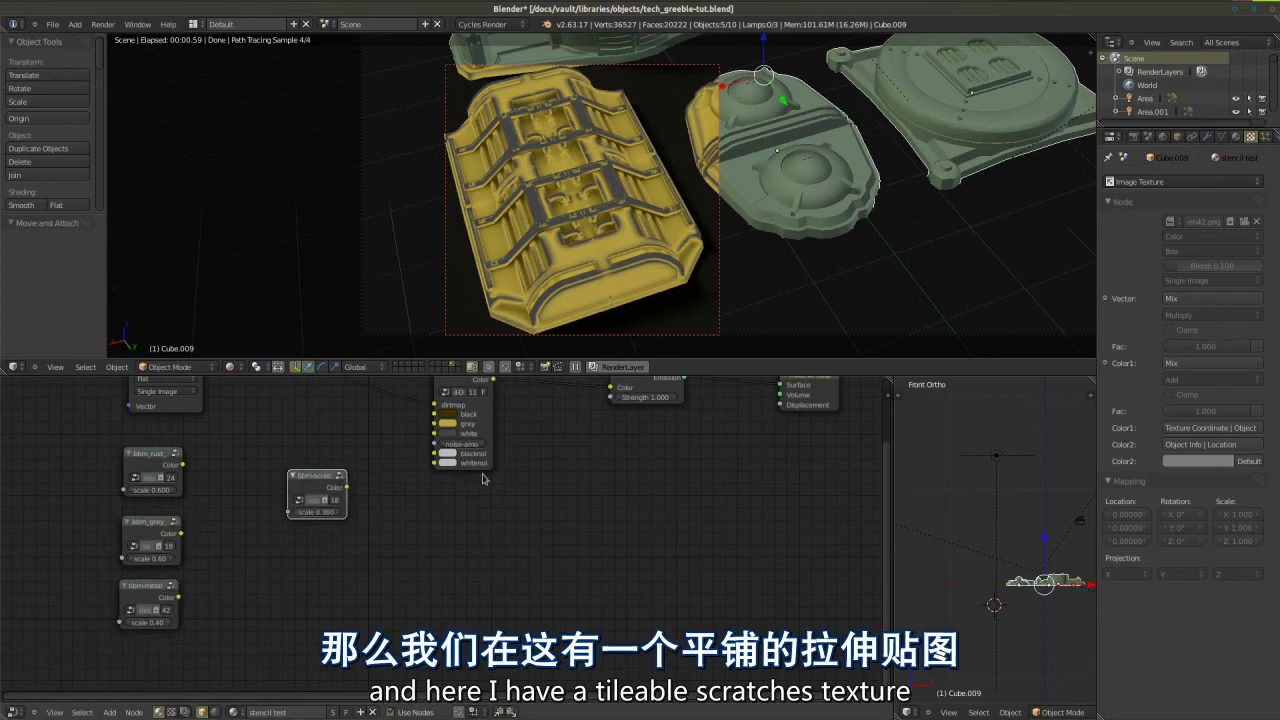
- Link the bbm-scratches_3_steps colour output to the 3XStencil-D whitenoise input
{"action": "middle_click_drag", "start_coordinate": [484, 479], "coordinate": [400, 587]}
{"action": "scroll", "coordinate": [289, 588], "scroll_direction": "up", "scroll_amount": 4}
{"action": "left_click_drag", "start_coordinate": [249, 596], "coordinate": [384, 565]}
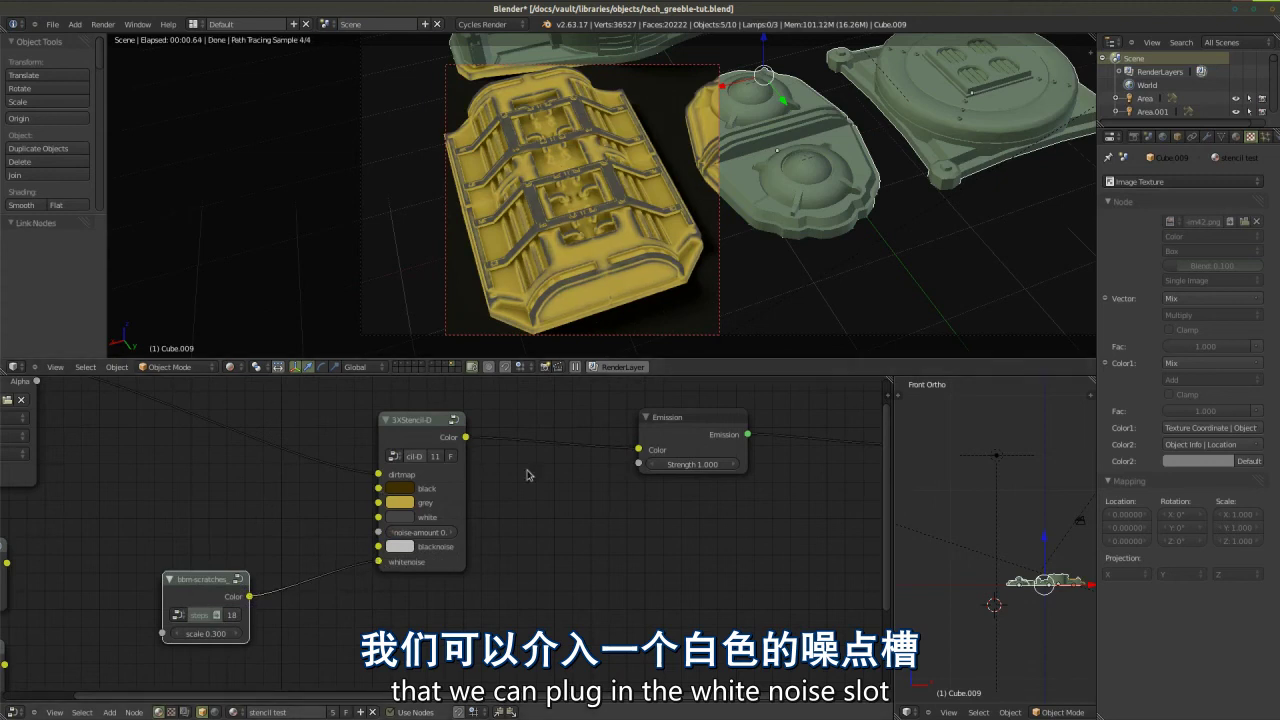
- Set the 3XStencil-D noise-amount to 1.000 and compare the scratches on the ribbed greeble's edges
{"action": "scroll", "coordinate": [569, 260], "scroll_direction": "up", "scroll_amount": 2}
{"action": "scroll", "coordinate": [569, 260], "scroll_direction": "up", "scroll_amount": 1}
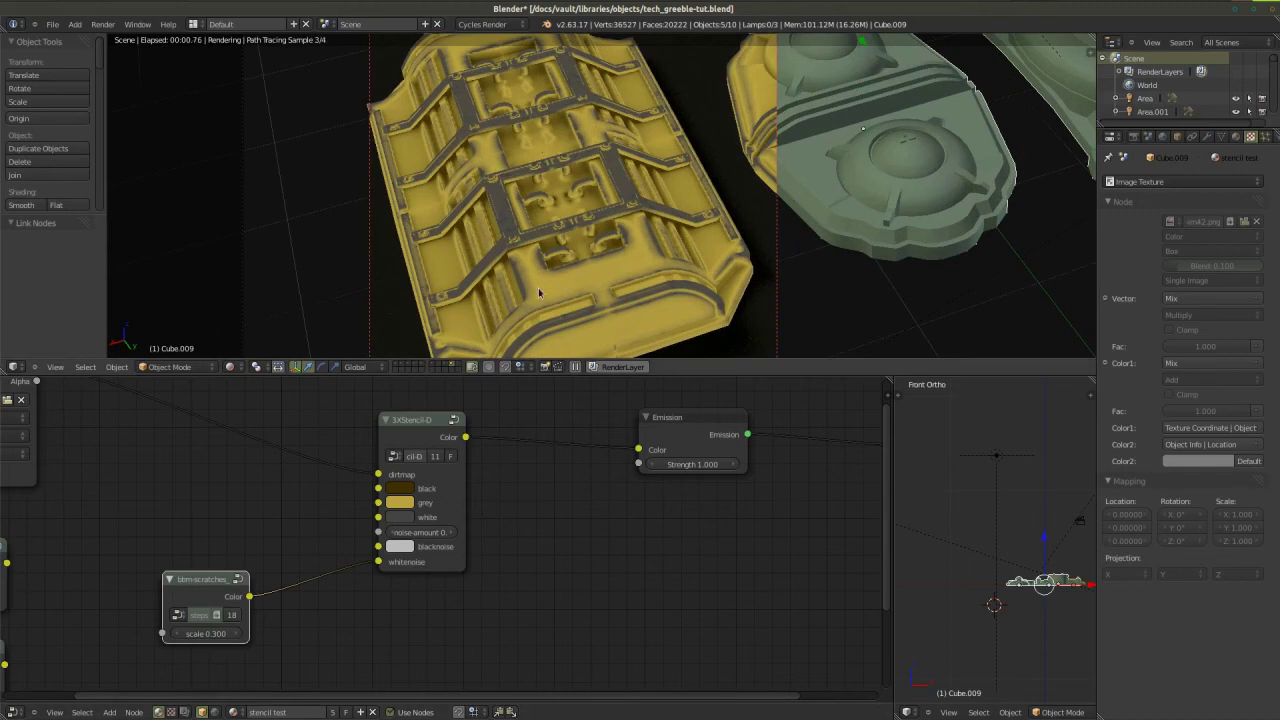
{"action": "scroll", "coordinate": [441, 549], "scroll_direction": "up", "scroll_amount": 1}
{"action": "scroll", "coordinate": [441, 549], "scroll_direction": "up", "scroll_amount": 1}
{"action": "left_click_drag", "start_coordinate": [450, 528], "coordinate": [457, 531]}
{"action": "left_click", "coordinate": [457, 527]}
{"action": "left_click", "coordinate": [457, 527]}
{"action": "left_click", "coordinate": [457, 527]}
{"action": "left_click", "coordinate": [457, 527]}
{"action": "left_click", "coordinate": [457, 527]}
{"action": "left_click", "coordinate": [455, 528]}
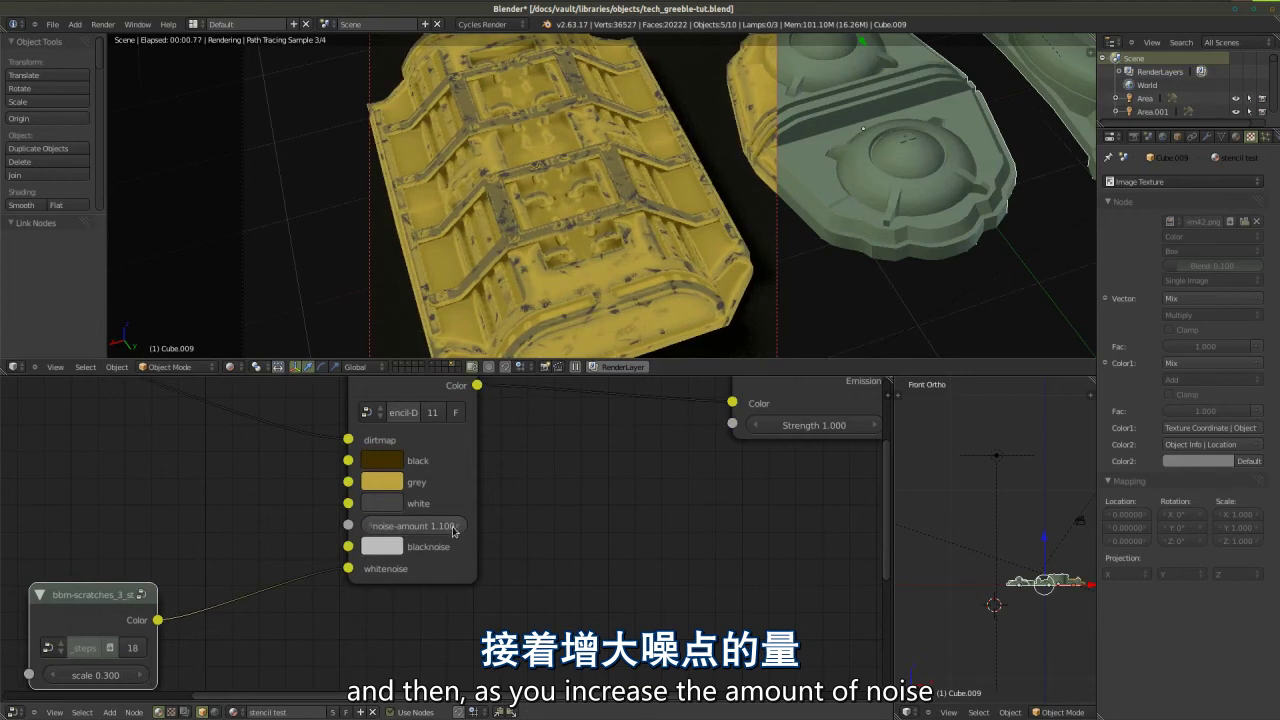
{"action": "left_click", "coordinate": [368, 530]}
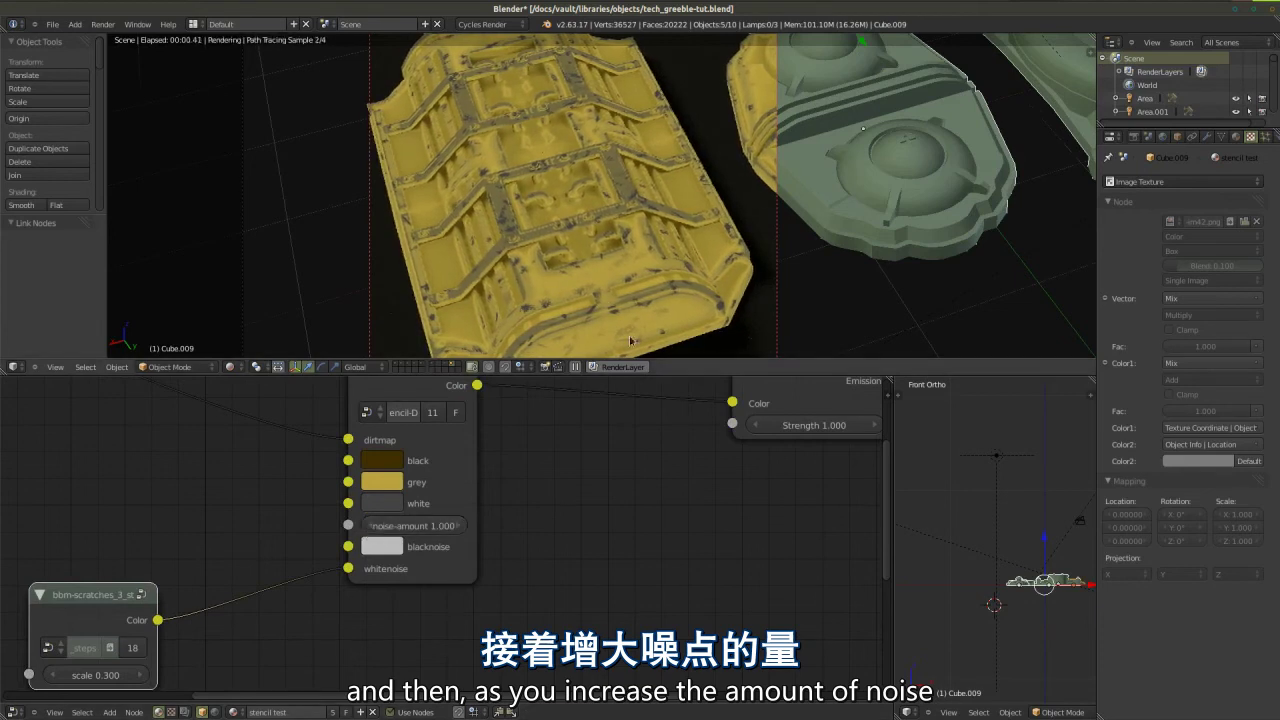
{"action": "scroll", "coordinate": [578, 162], "scroll_direction": "down", "scroll_amount": 2}
{"action": "scroll", "coordinate": [597, 234], "scroll_direction": "up", "scroll_amount": 1}
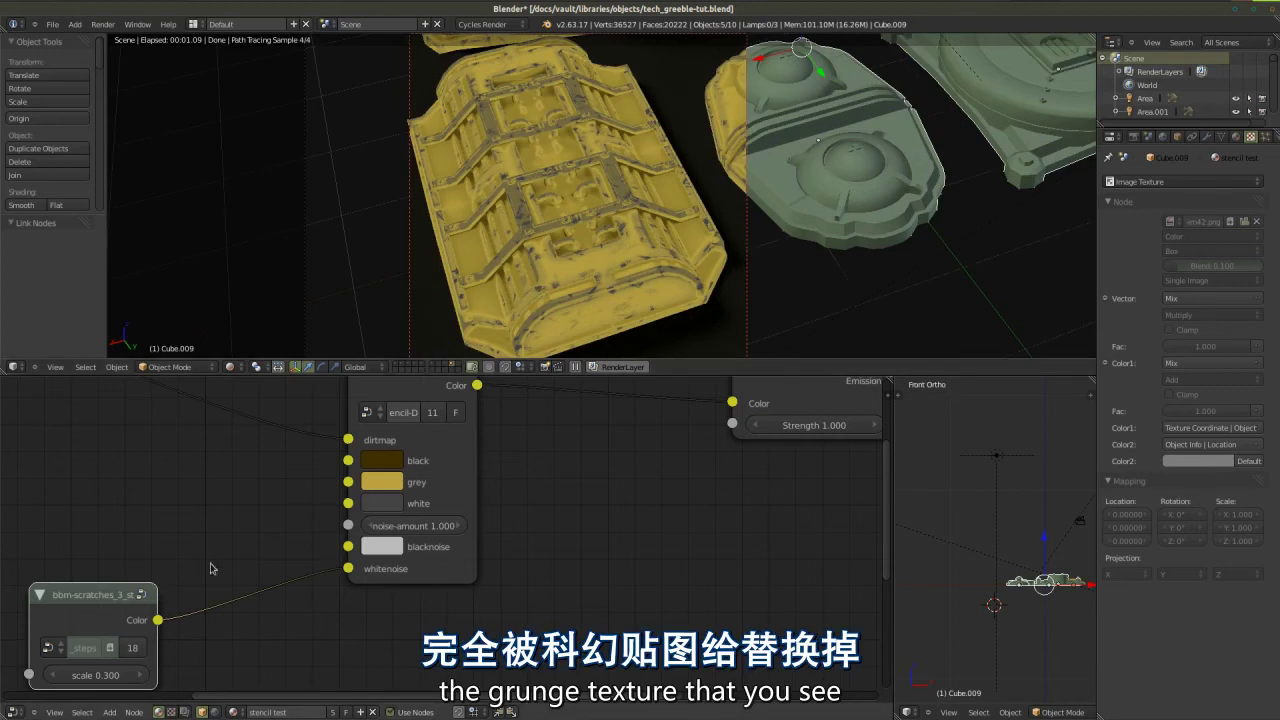
- Change the front-view area into an image editor and display the scratches_3_steps texture in it
{"action": "left_click", "coordinate": [907, 712]}
{"action": "left_click", "coordinate": [926, 625]}
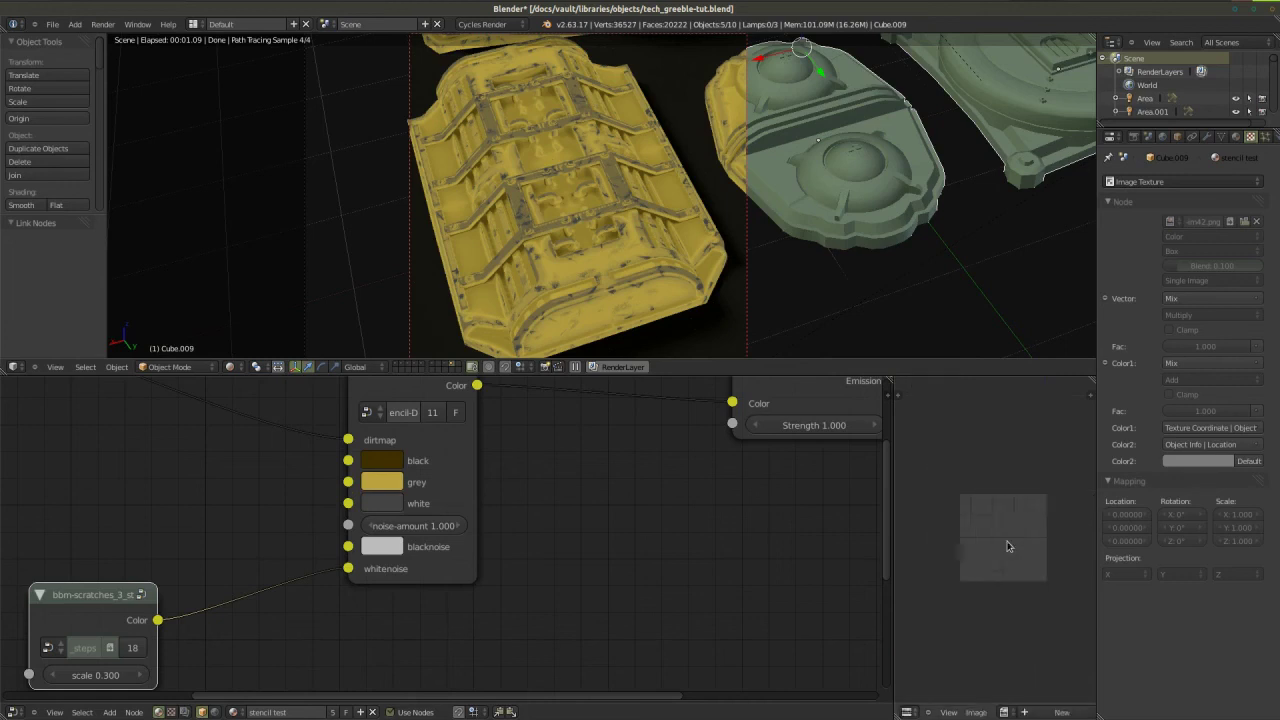
{"action": "left_click", "coordinate": [1005, 712]}
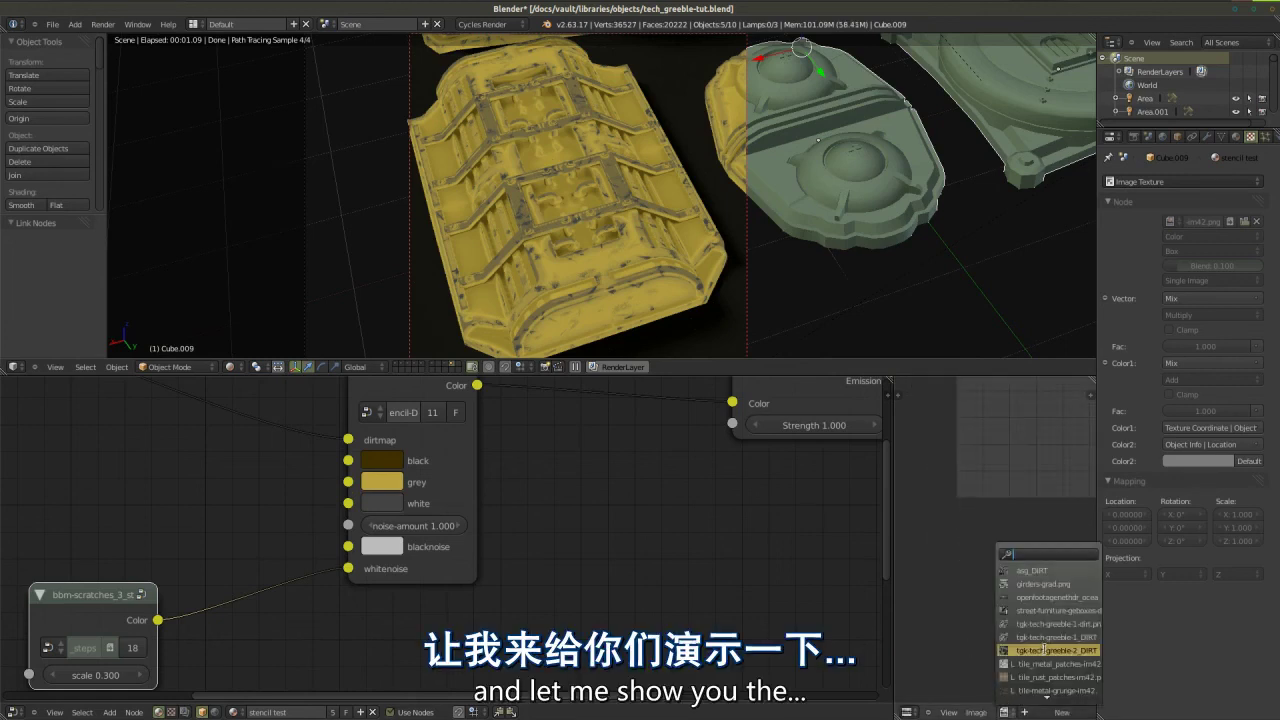
{"action": "type", "text": "scr"}
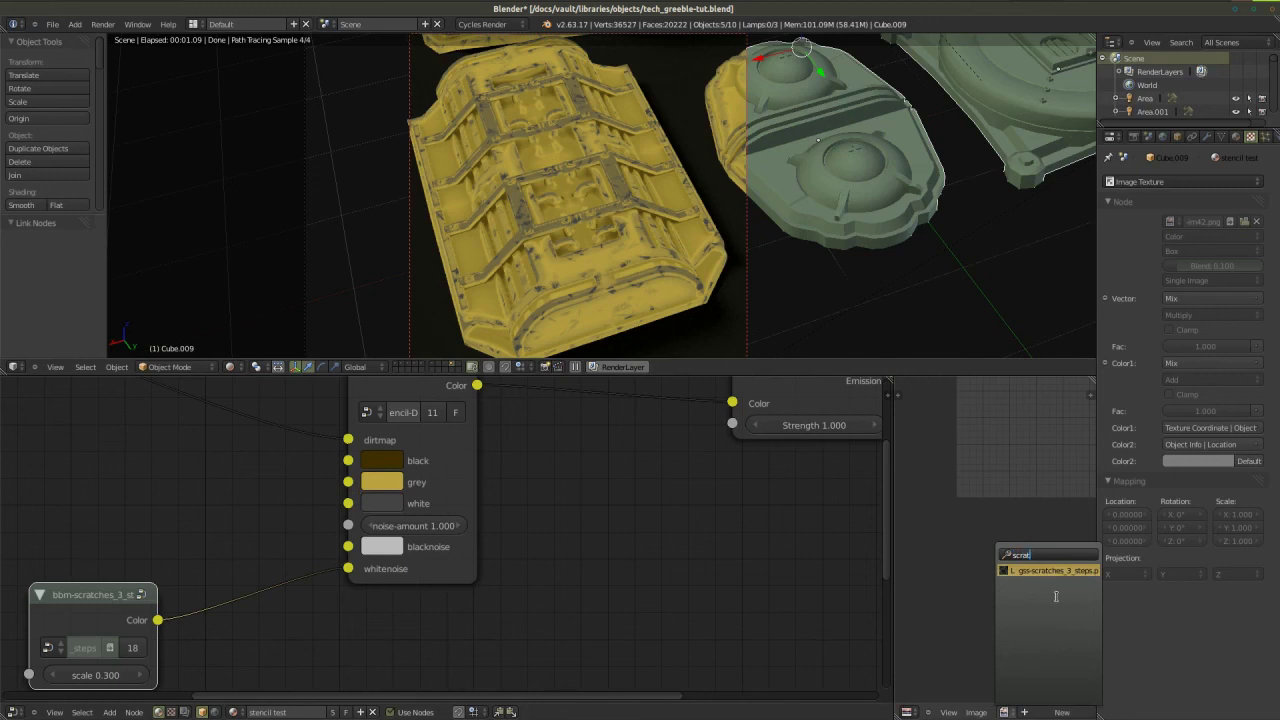
{"action": "type", "text": "at"}
{"action": "left_click", "coordinate": [1057, 574]}
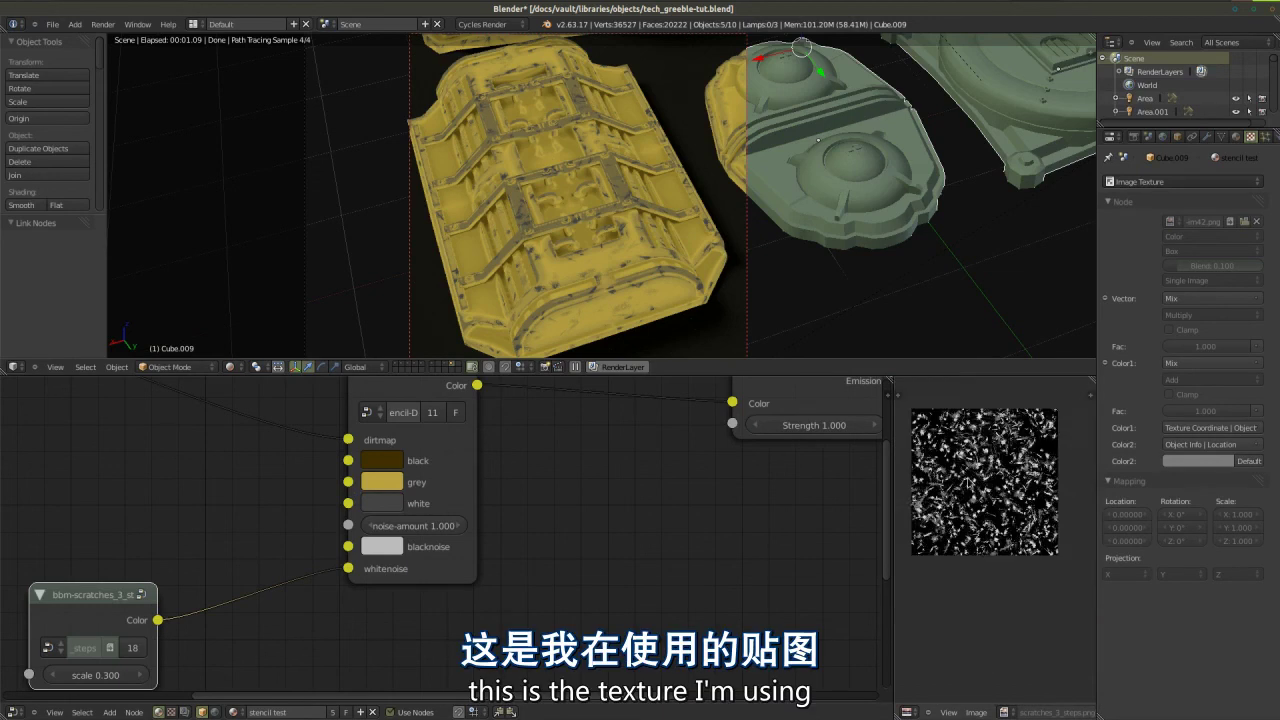
{"action": "scroll", "coordinate": [966, 526], "scroll_direction": "up", "scroll_amount": 1}
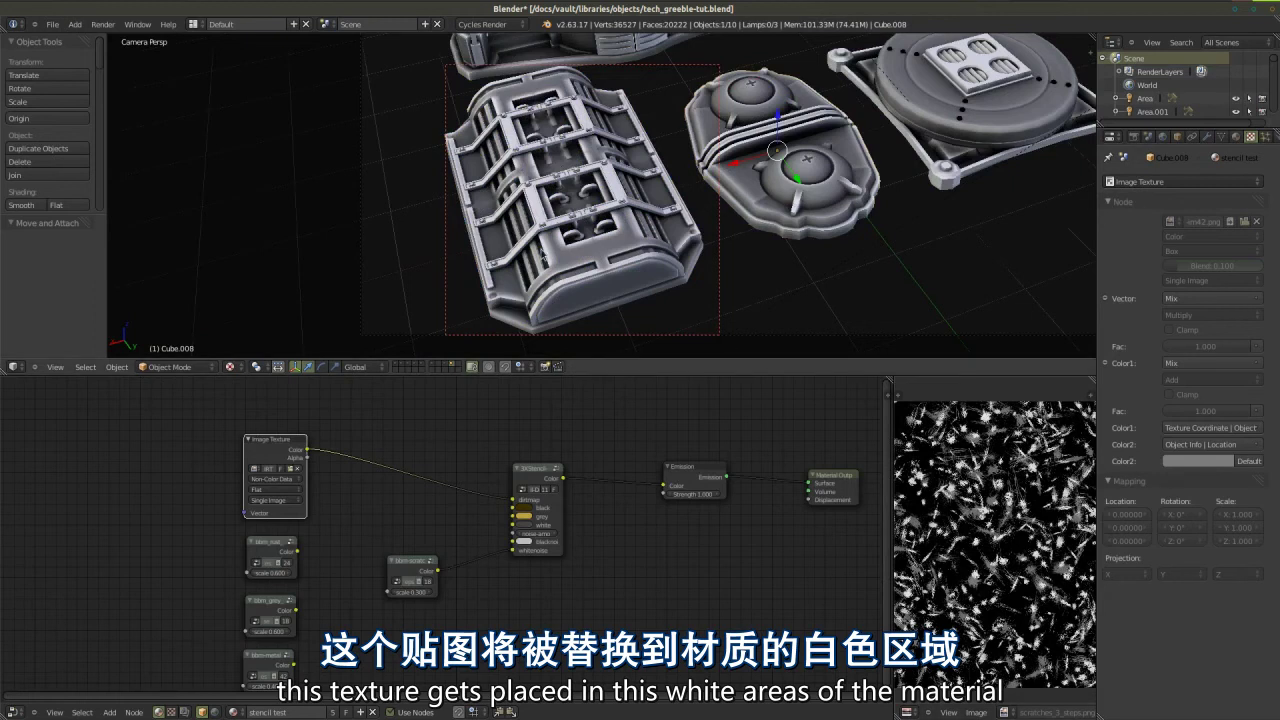
- Examine the ColorRamp, Multiply, Subtract and Mix nodes that balance dirtmap and noise inside the 3XStencil-D group
{"action": "scroll", "coordinate": [642, 339], "scroll_direction": "down", "scroll_amount": 1}
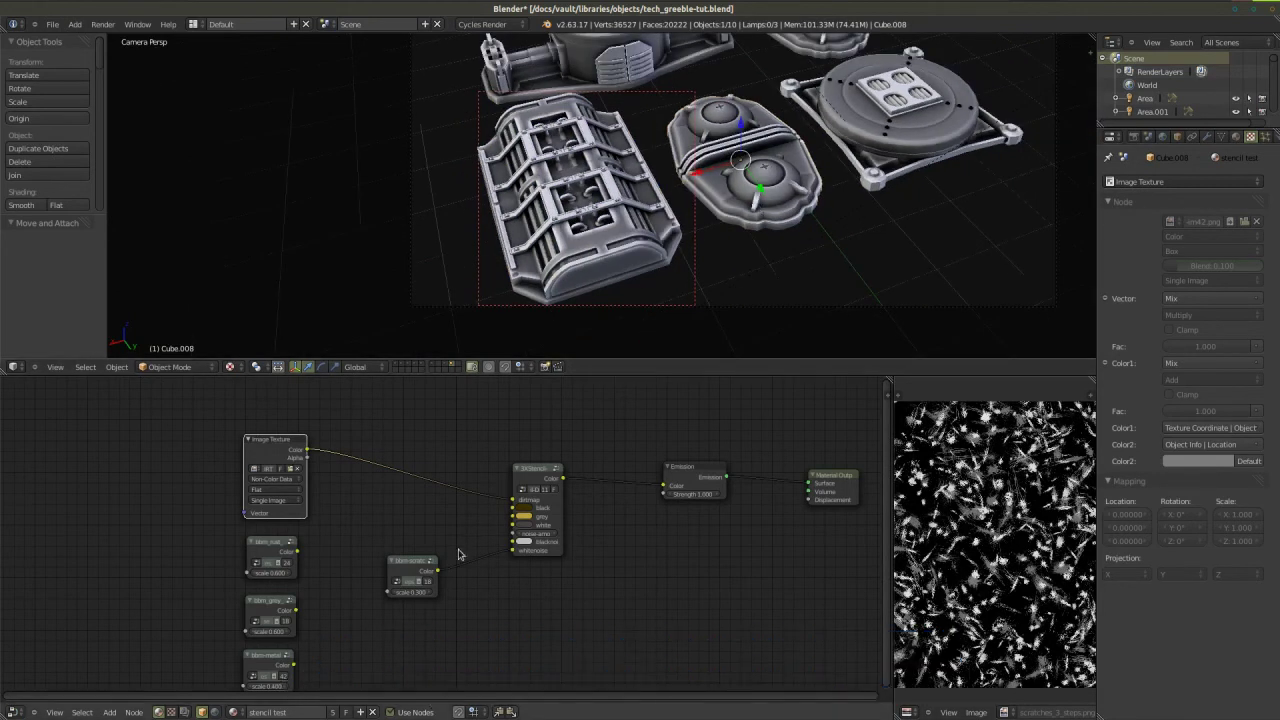
{"action": "key", "text": "Tab"}
{"action": "scroll", "coordinate": [380, 582], "scroll_direction": "down", "scroll_amount": 2}
{"action": "middle_click_drag", "start_coordinate": [517, 553], "coordinate": [405, 554]}
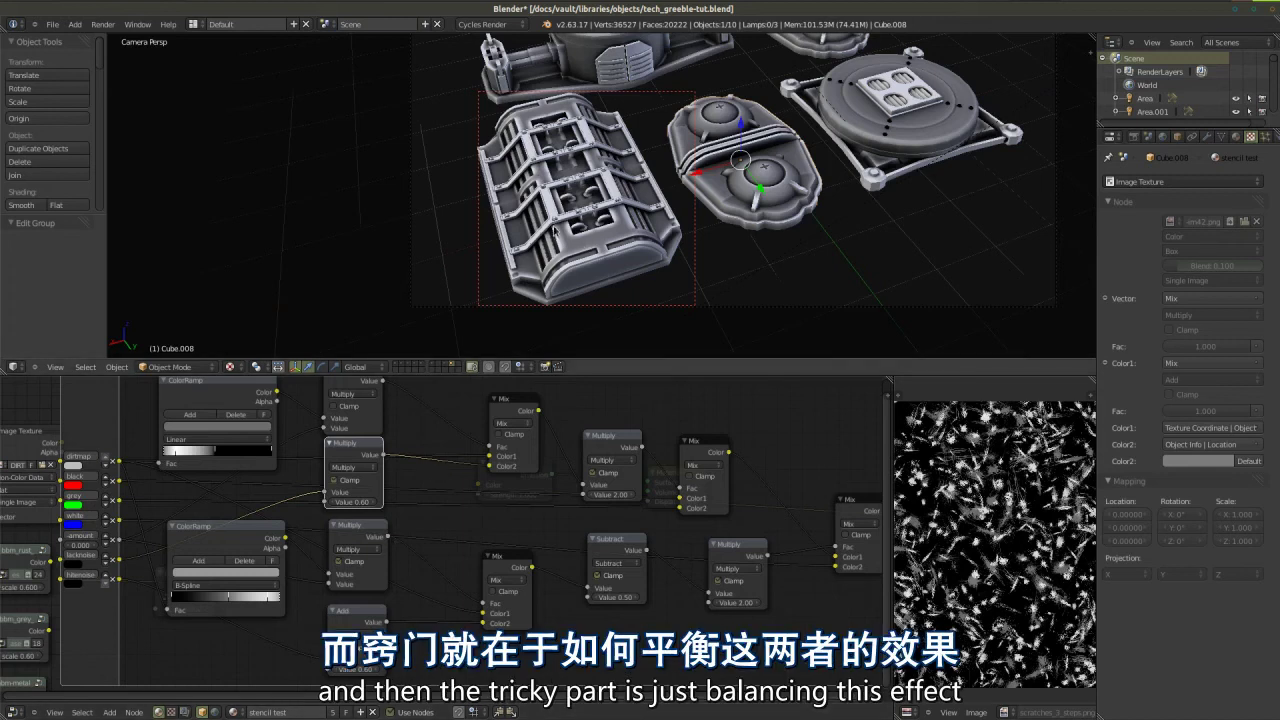
{"action": "key", "text": "Tab"}
{"action": "key", "text": "Tab"}
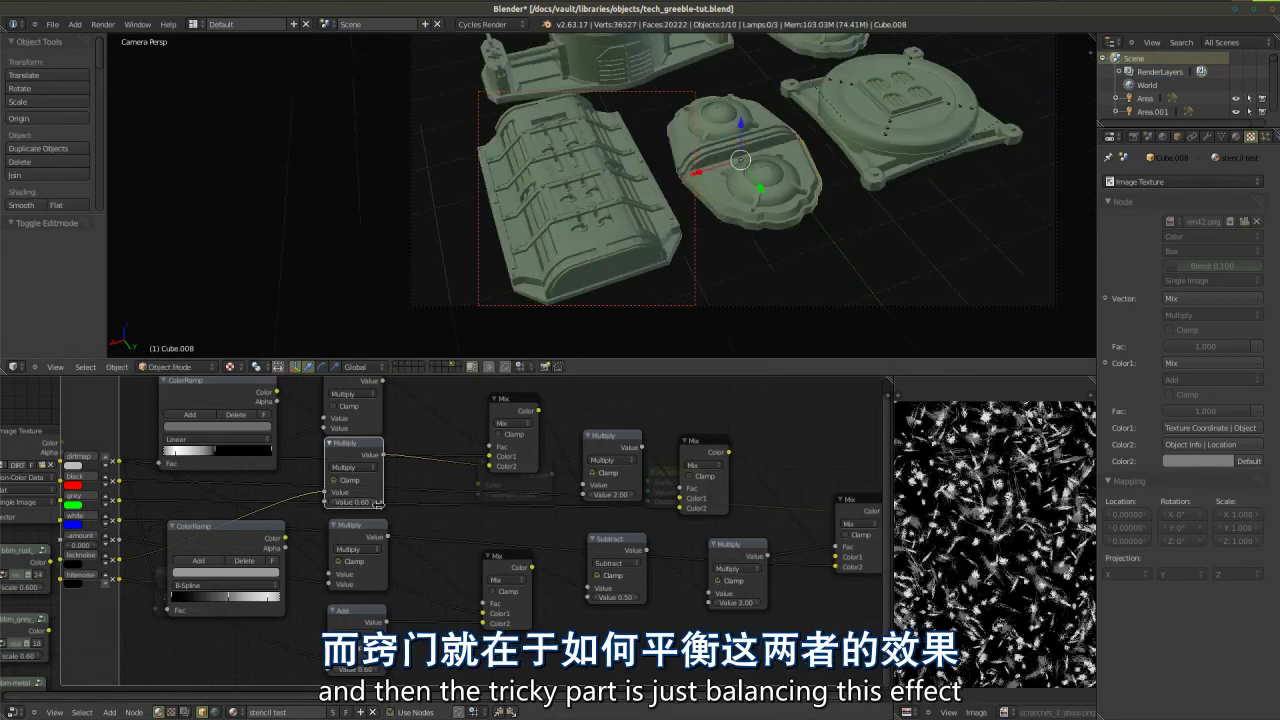
{"action": "middle_click_drag", "start_coordinate": [651, 439], "coordinate": [597, 470]}
{"action": "key", "text": "Tab"}
{"action": "middle_click_drag", "start_coordinate": [445, 557], "coordinate": [585, 541]}
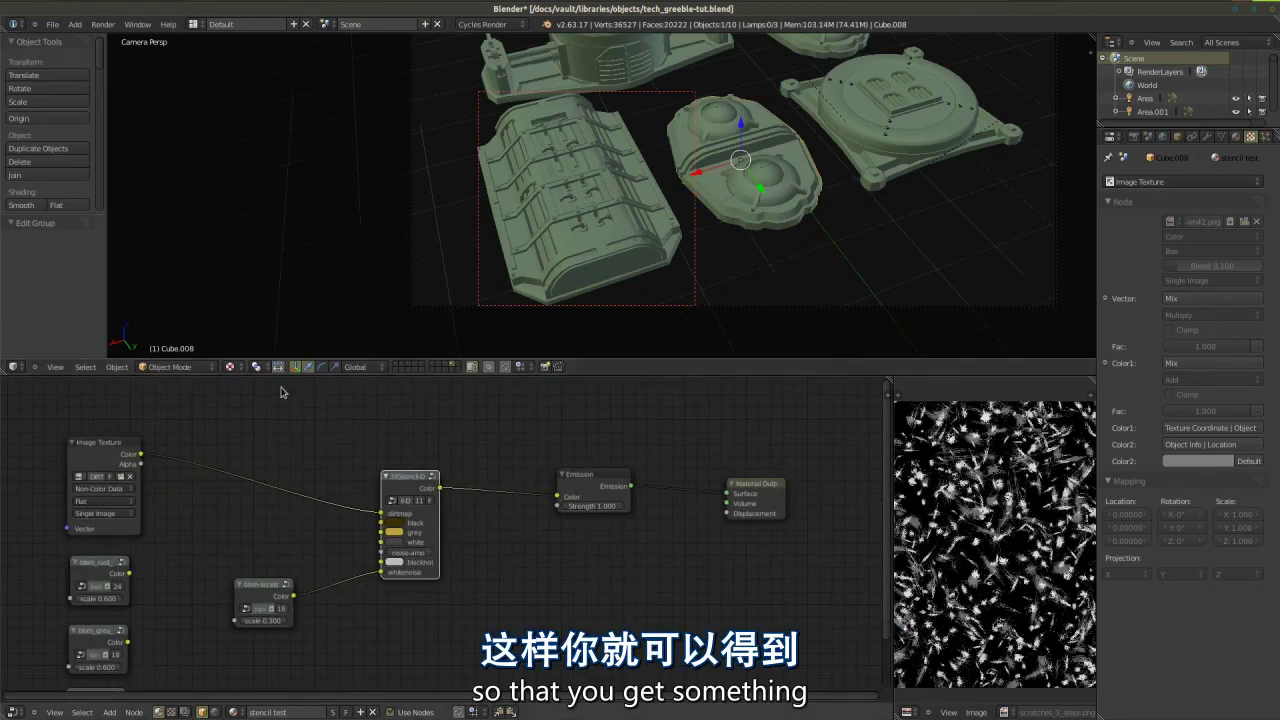
- Switch the 3D view to rendered shading and inspect the scratches on the ribbed greeble up close
{"action": "left_click", "coordinate": [230, 367]}
{"action": "left_click", "coordinate": [258, 281]}
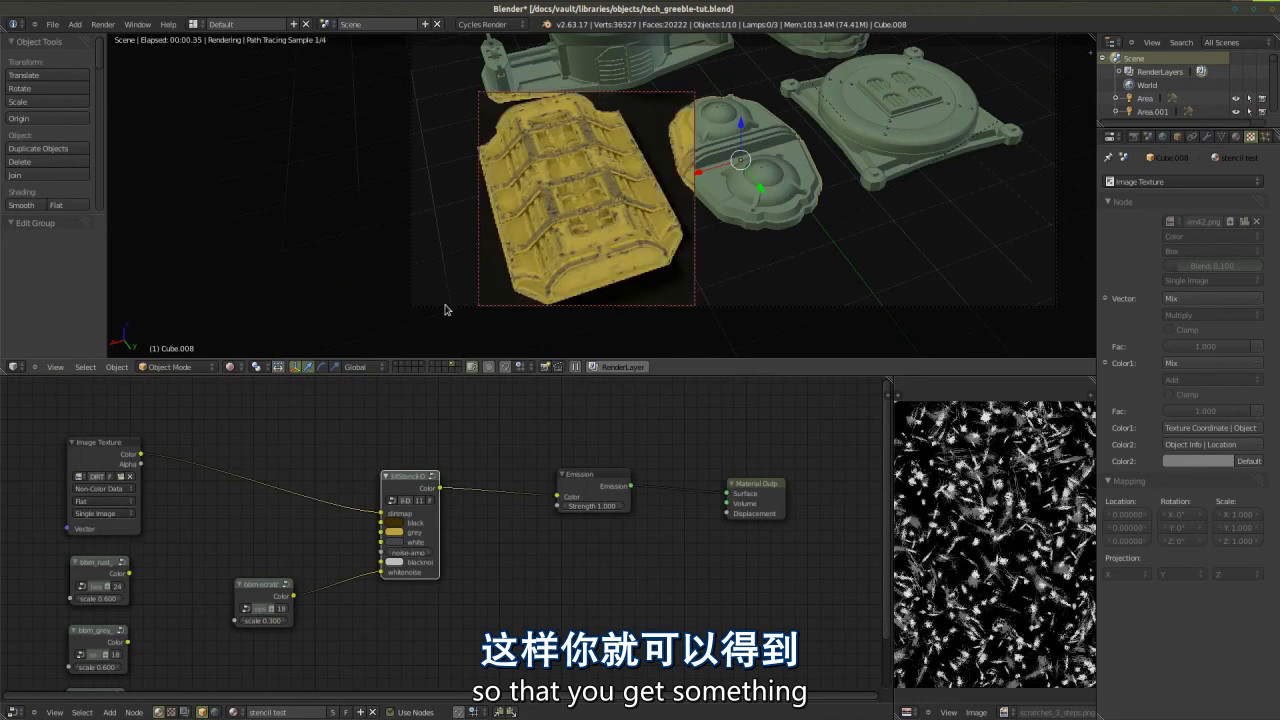
{"action": "scroll", "coordinate": [579, 276], "scroll_direction": "up", "scroll_amount": 1}
{"action": "scroll", "coordinate": [579, 276], "scroll_direction": "up", "scroll_amount": 3}
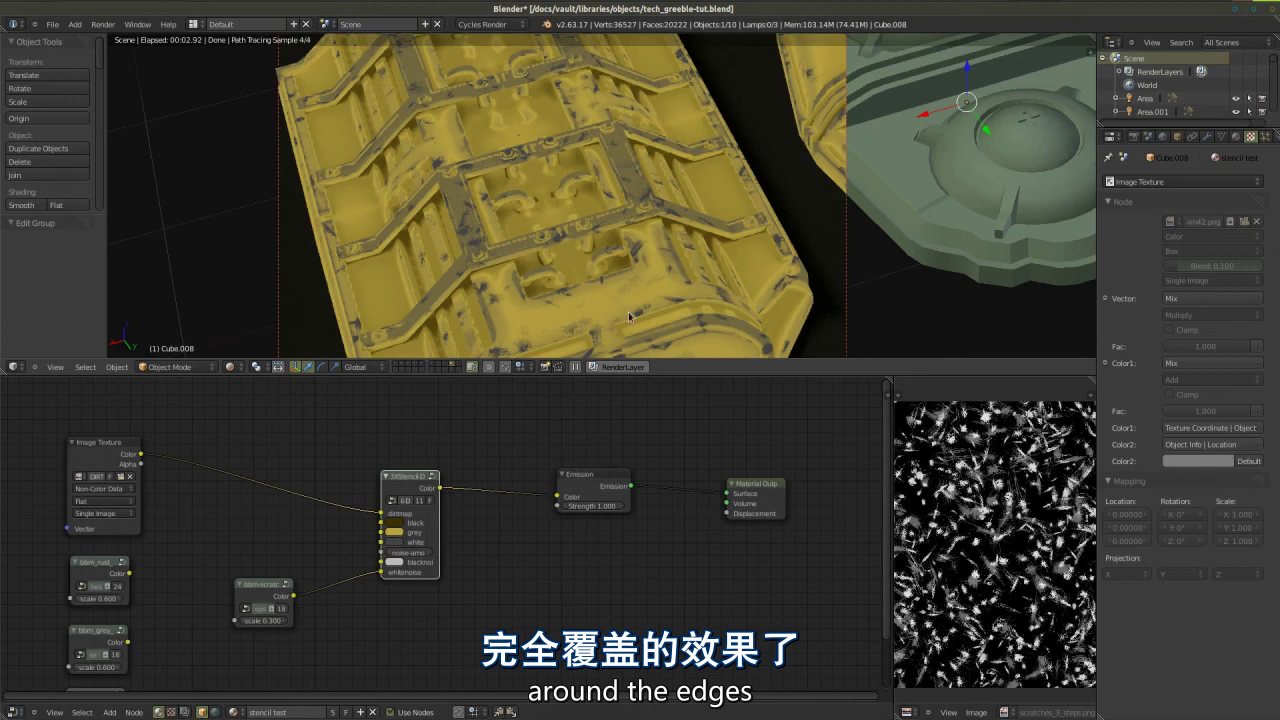
{"action": "scroll", "coordinate": [660, 250], "scroll_direction": "down", "scroll_amount": 1}
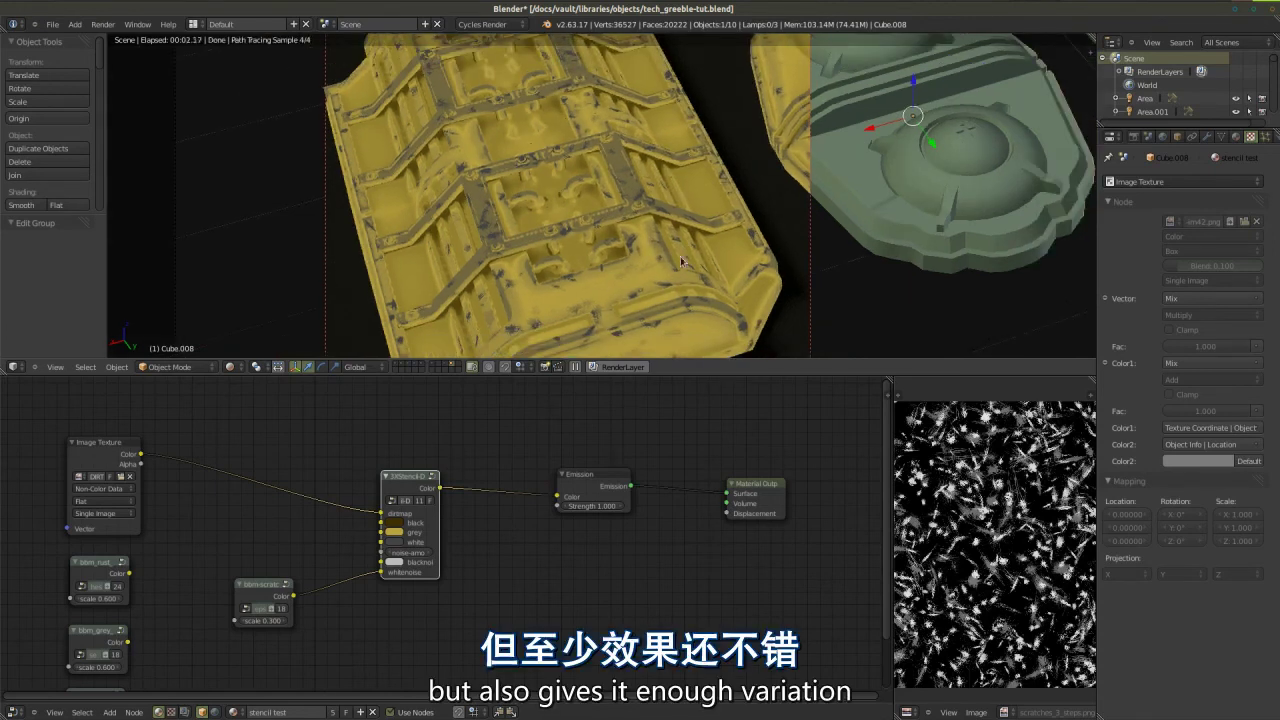
{"action": "middle_click_drag", "start_coordinate": [567, 305], "coordinate": [500, 310]}
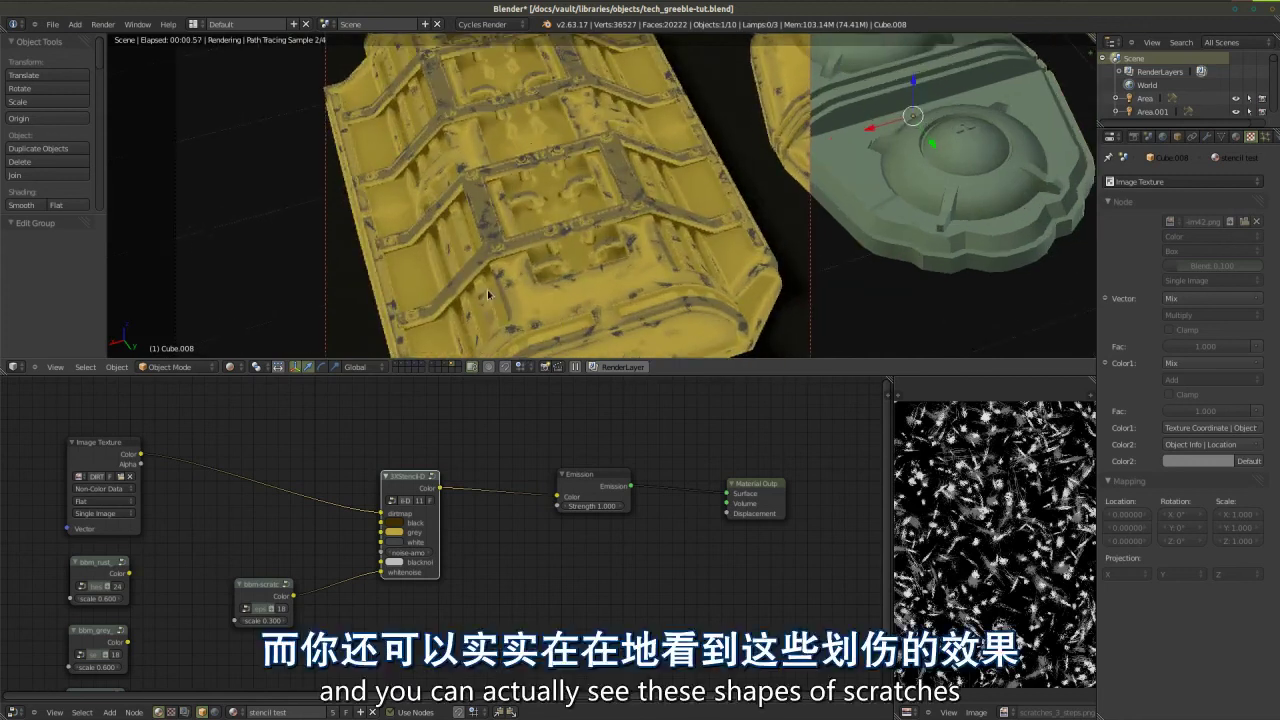
- Set the scale of the bbm-scratches_3_steps texture node to 0.100
{"action": "scroll", "coordinate": [275, 615], "scroll_direction": "up", "scroll_amount": 2}
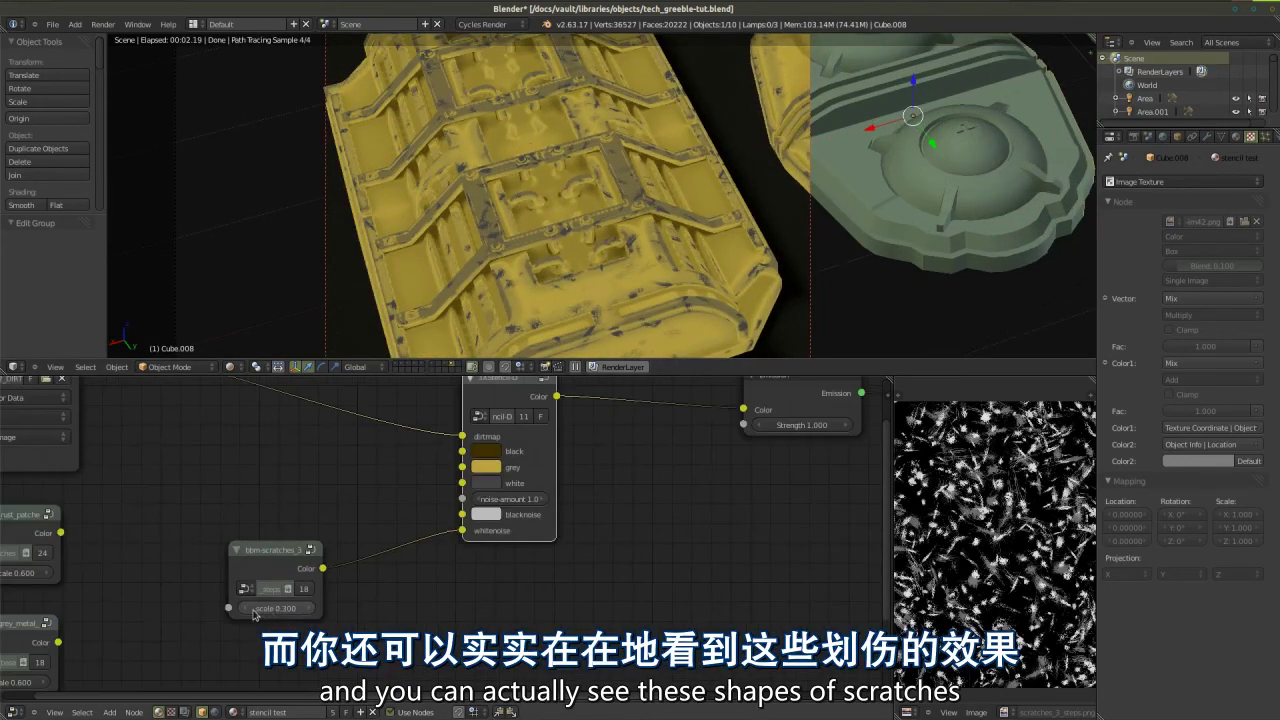
{"action": "left_click", "coordinate": [243, 609]}
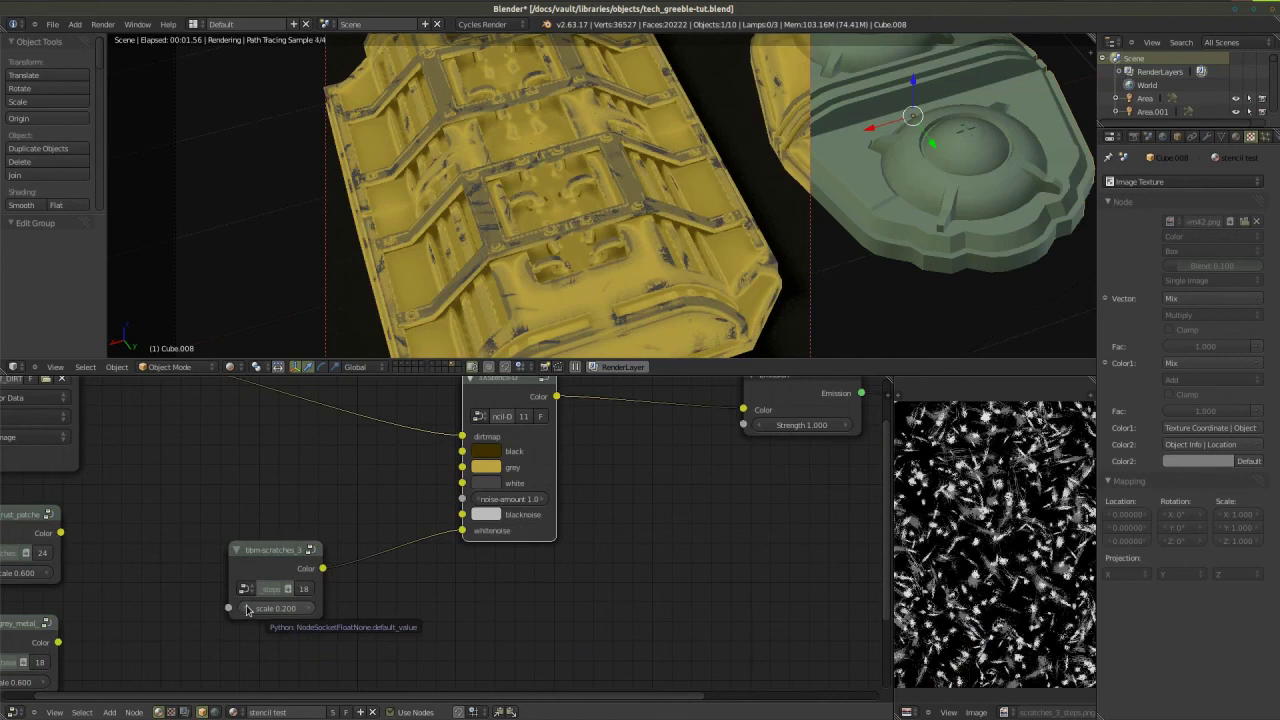
{"action": "left_click", "coordinate": [246, 609]}
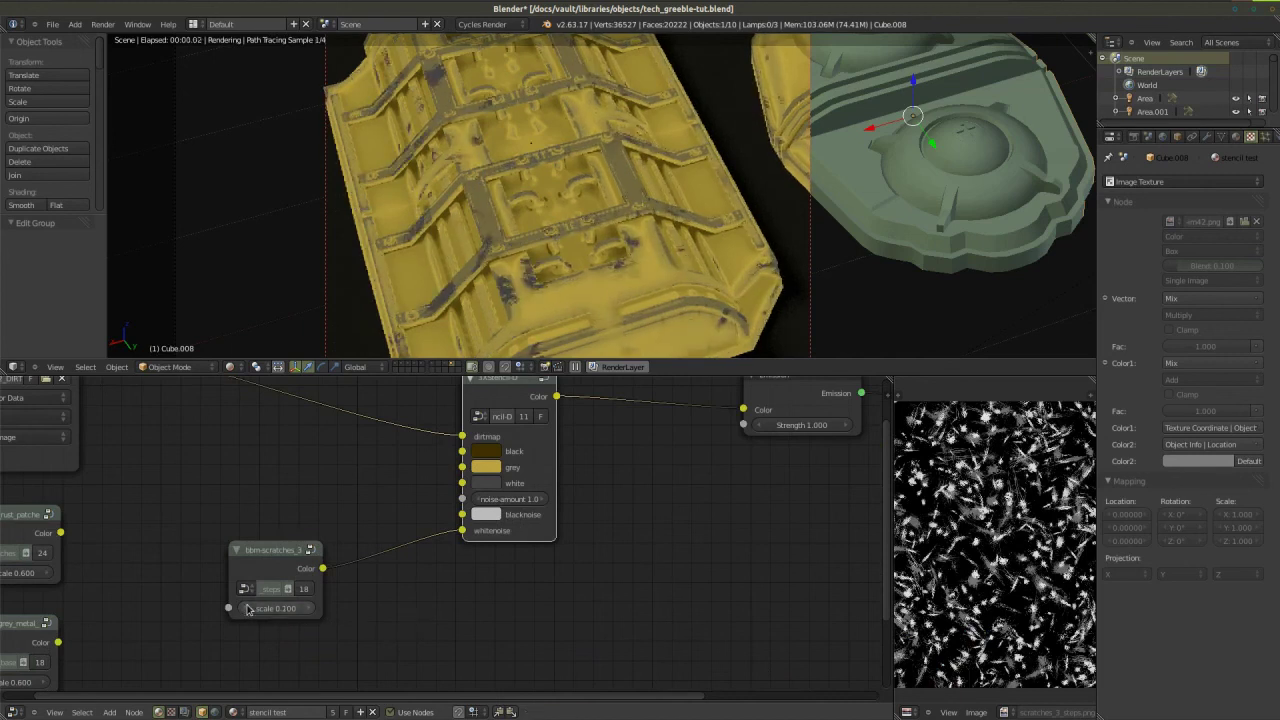
- Increase the scale of the bbm-scratches_3_steps texture node to 0.200
{"action": "left_click", "coordinate": [312, 610]}
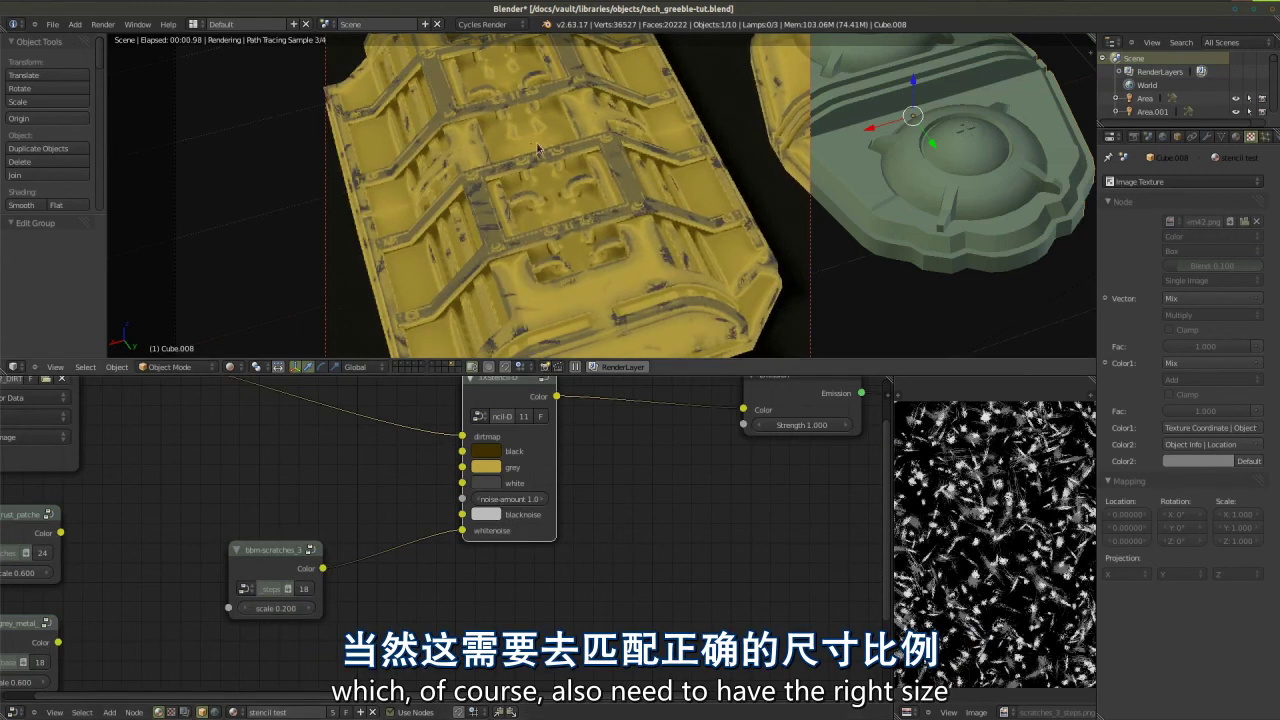
- Set the 3XStencil-D node's grey and black colours to pure black and its white colour to pure white
{"action": "middle_click_drag", "start_coordinate": [667, 482], "coordinate": [641, 563]}
{"action": "scroll", "coordinate": [590, 597], "scroll_direction": "down", "scroll_amount": 2}
{"action": "scroll", "coordinate": [572, 606], "scroll_direction": "up", "scroll_amount": 3}
{"action": "left_click", "coordinate": [452, 549]}
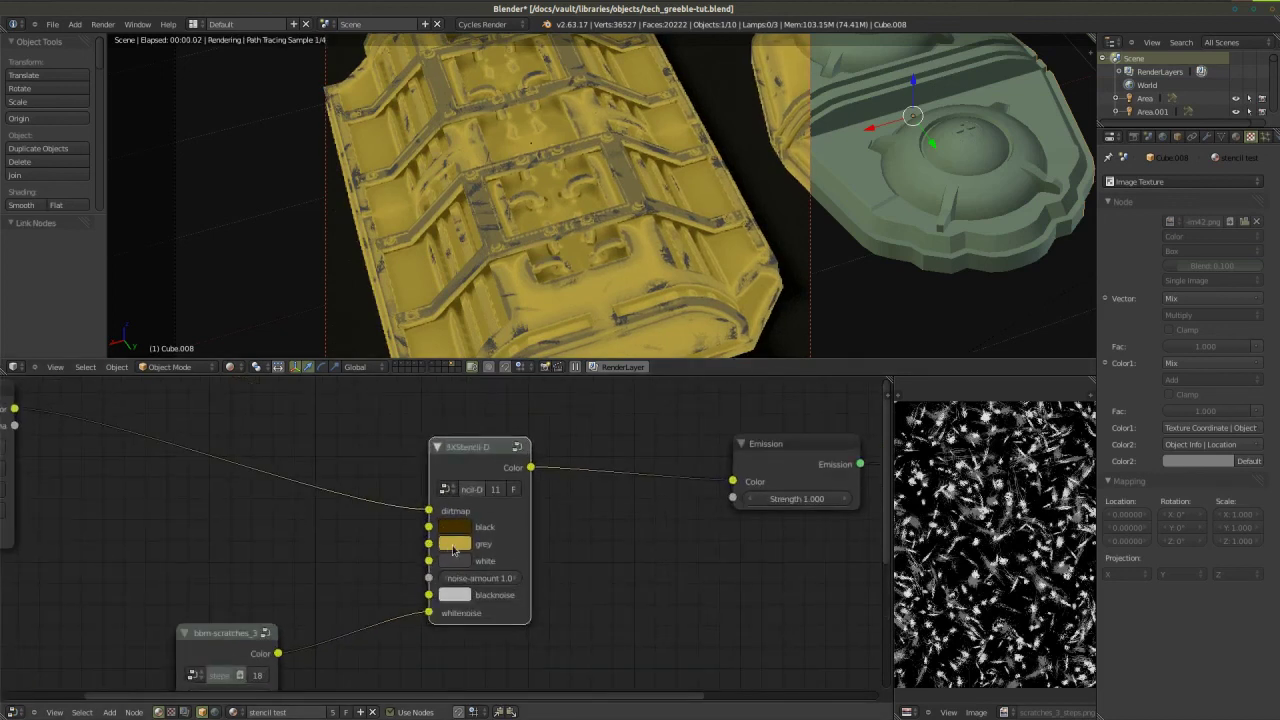
{"action": "left_click", "coordinate": [453, 549]}
{"action": "left_click_drag", "start_coordinate": [580, 352], "coordinate": [584, 423]}
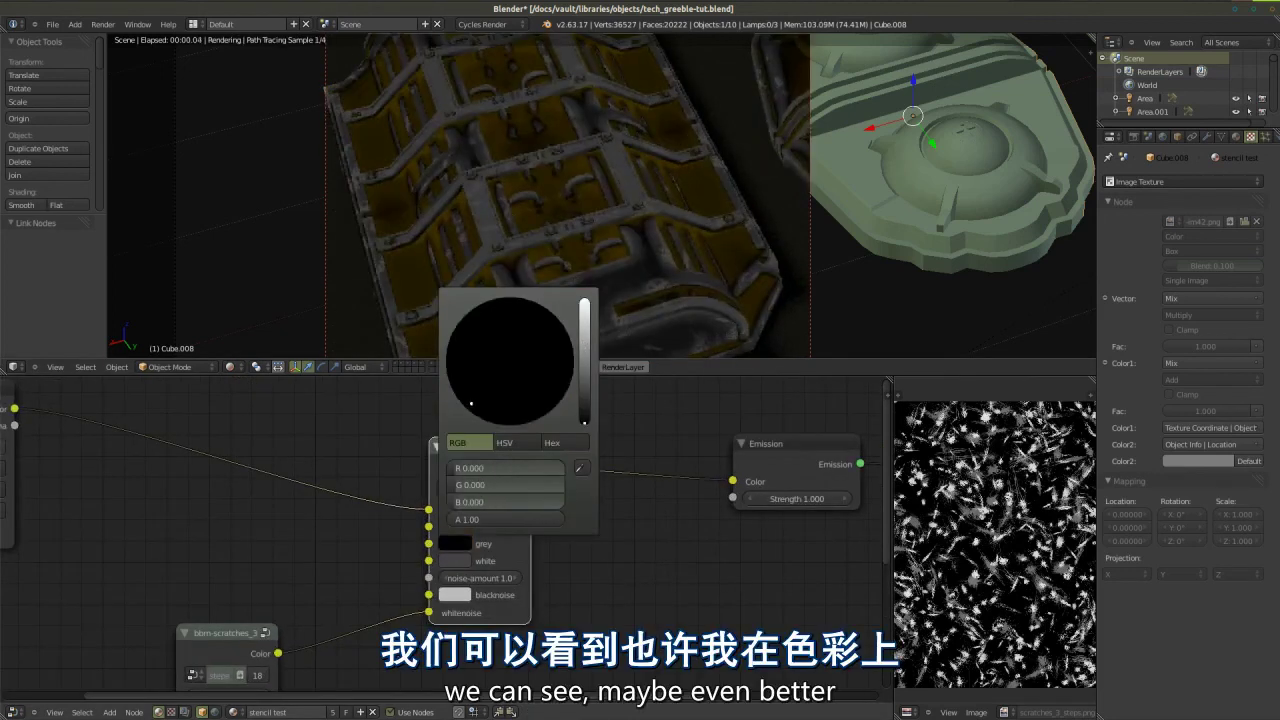
{"action": "left_click", "coordinate": [457, 519]}
{"action": "left_click", "coordinate": [461, 533]}
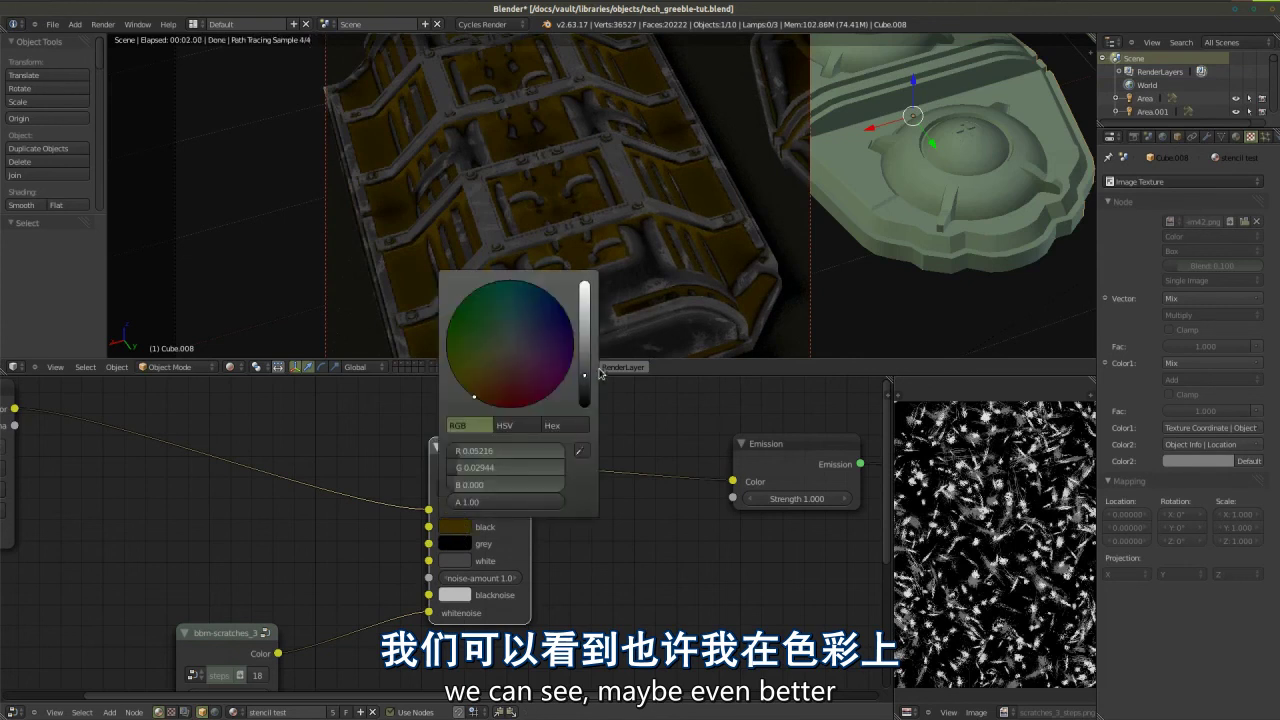
{"action": "left_click_drag", "start_coordinate": [588, 376], "coordinate": [590, 470]}
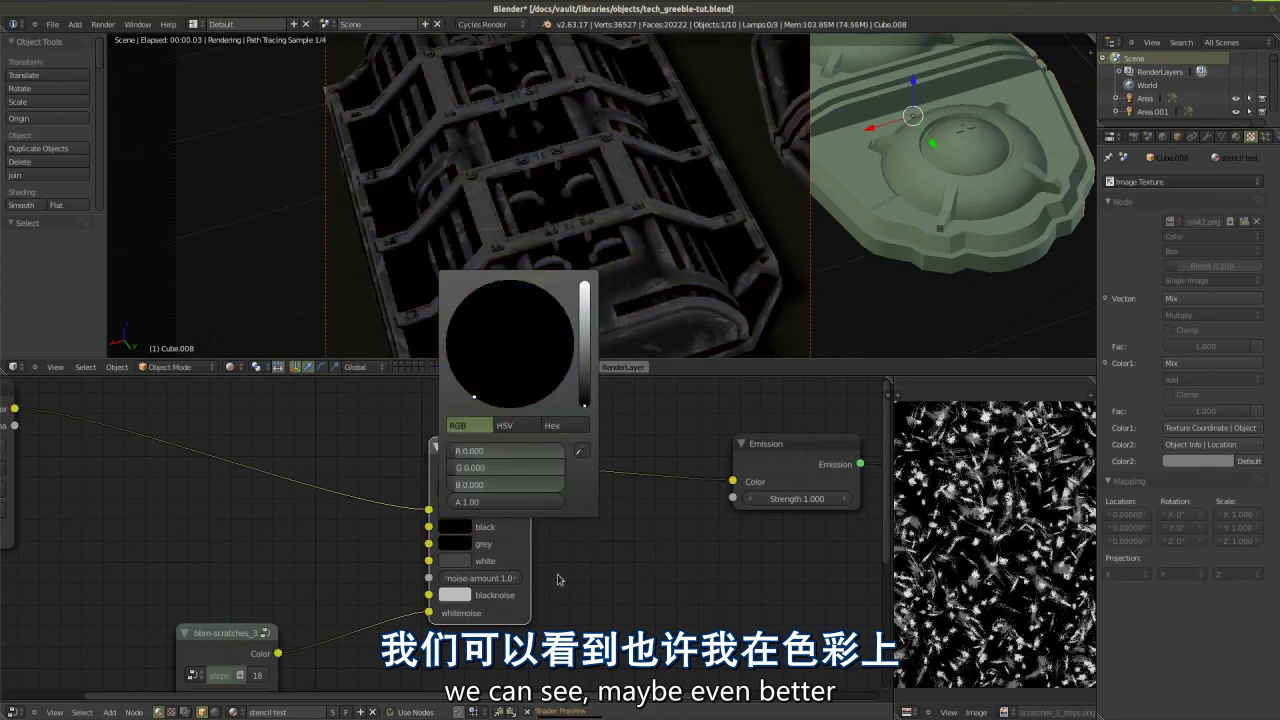
{"action": "left_click", "coordinate": [454, 561]}
{"action": "left_click_drag", "start_coordinate": [585, 405], "coordinate": [585, 318]}
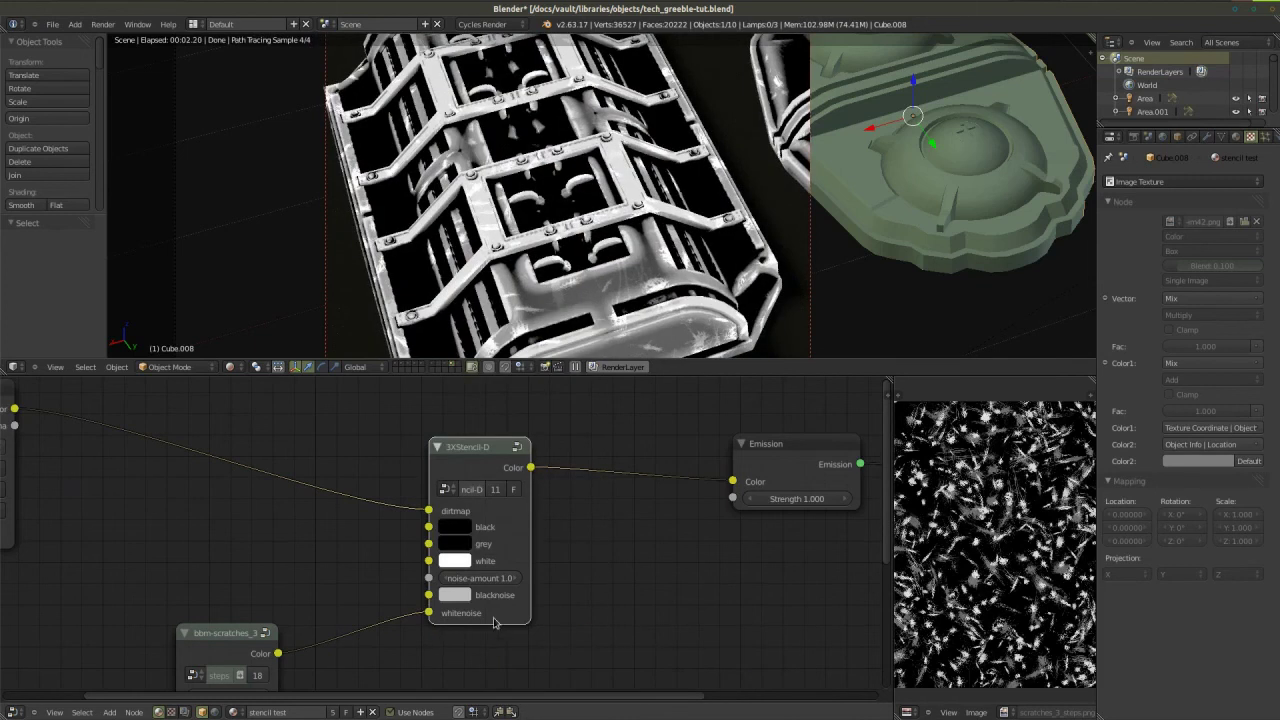
- Set the noise-amount of the 3XStencil-D node to 0
{"action": "left_click", "coordinate": [472, 578]}
{"action": "type", "text": "0"}
{"action": "key", "text": "Return"}
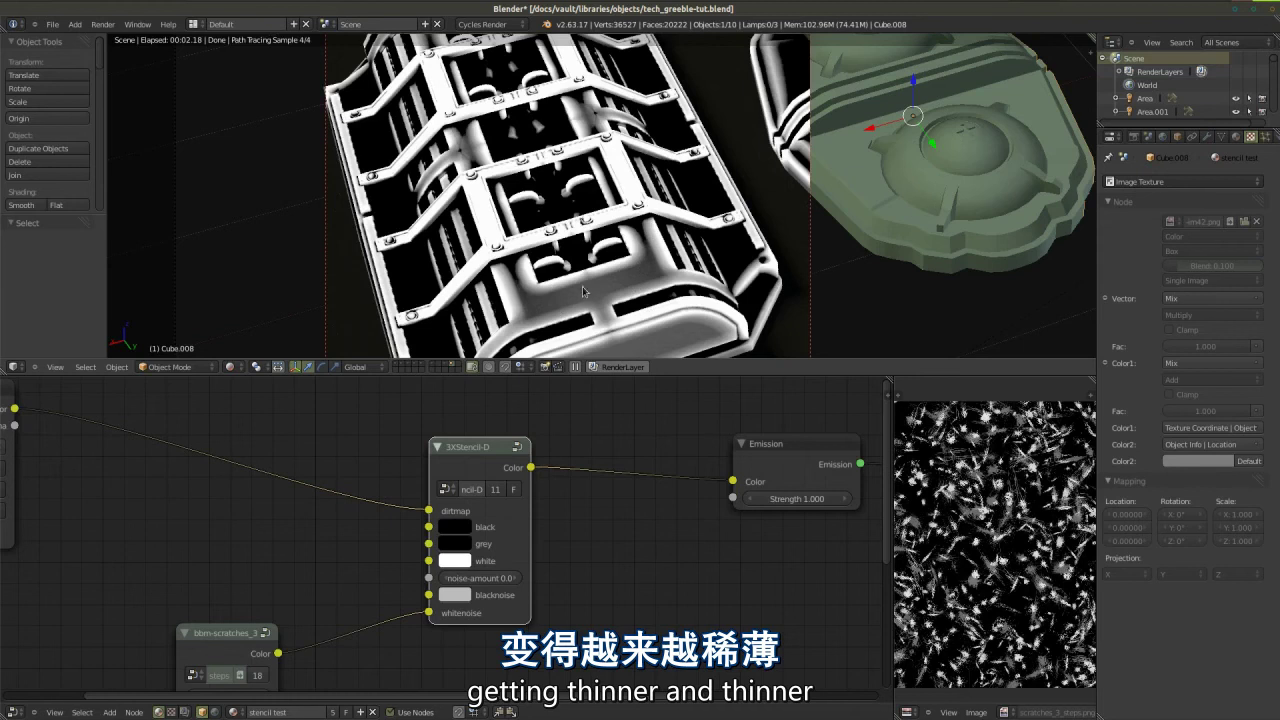
- Raise the 3XStencil-D node's noise-amount in 0.1 increments up to 1.0
{"action": "left_click", "coordinate": [515, 580]}
{"action": "left_click", "coordinate": [516, 580]}
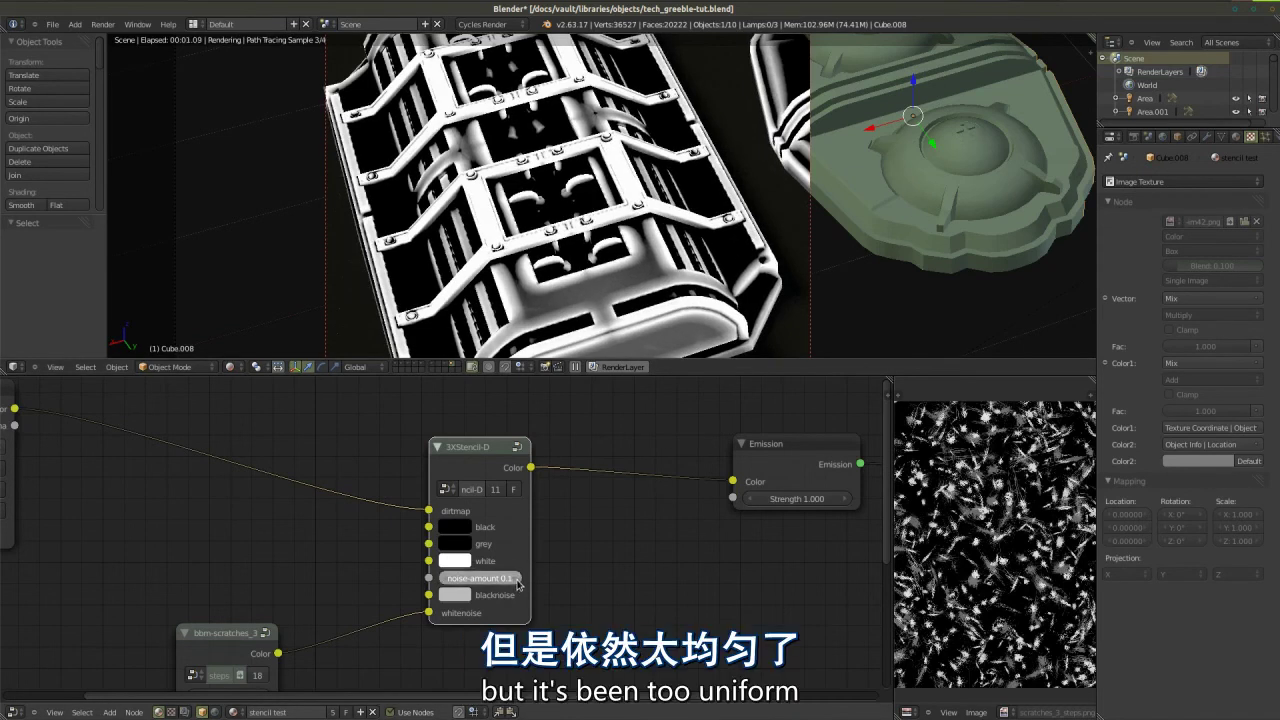
{"action": "left_click", "coordinate": [517, 580]}
{"action": "left_click", "coordinate": [517, 580]}
{"action": "left_click", "coordinate": [517, 580]}
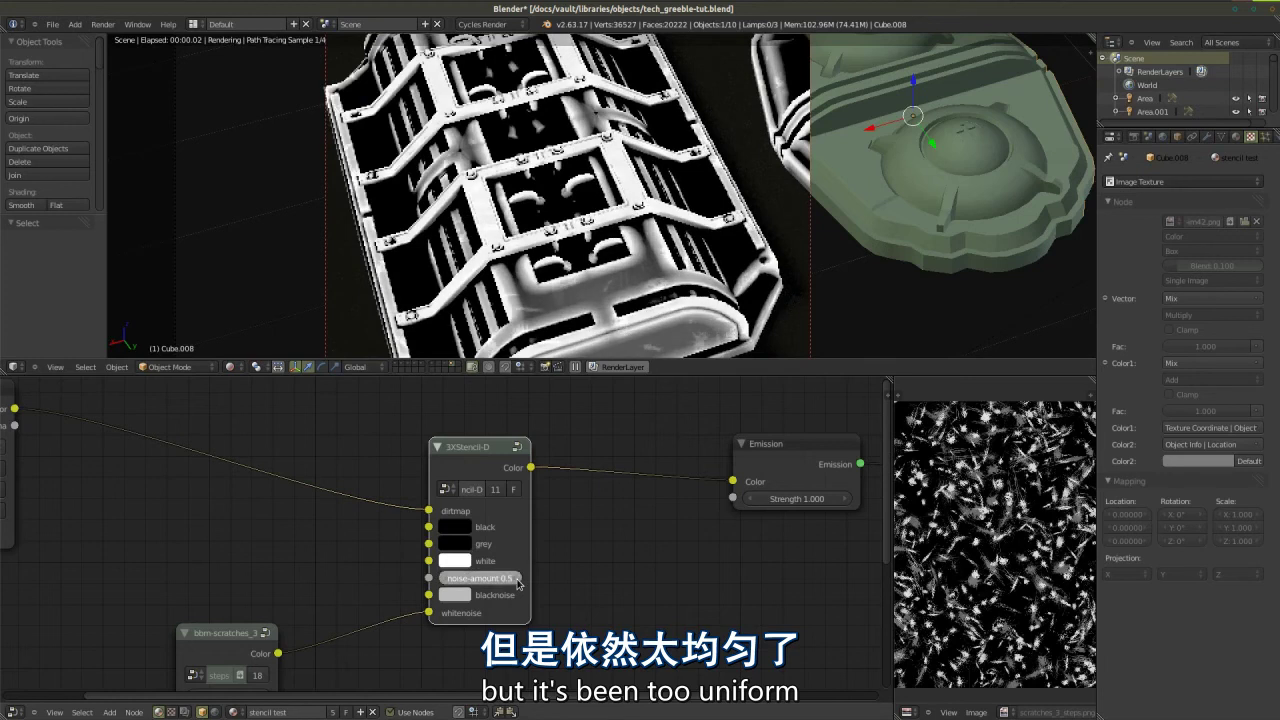
{"action": "left_click", "coordinate": [517, 580]}
{"action": "left_click", "coordinate": [517, 580]}
{"action": "left_click", "coordinate": [517, 580]}
{"action": "left_click", "coordinate": [517, 580]}
{"action": "left_click", "coordinate": [517, 580]}
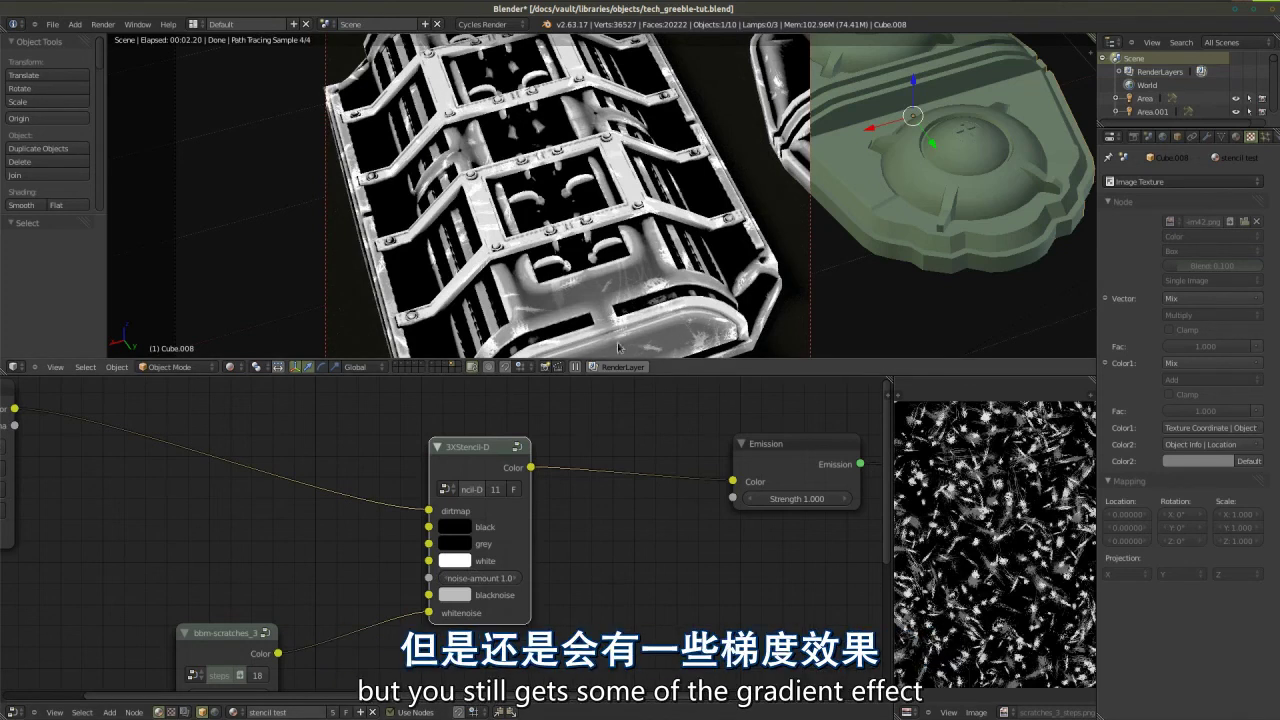
- Make the linked 3XStencil-D group of testroom.blend's panel material local and examine the ColorRamp, Multiply and Mix nodes inside it
{"action": "scroll", "coordinate": [621, 557], "scroll_direction": "down", "scroll_amount": 2}
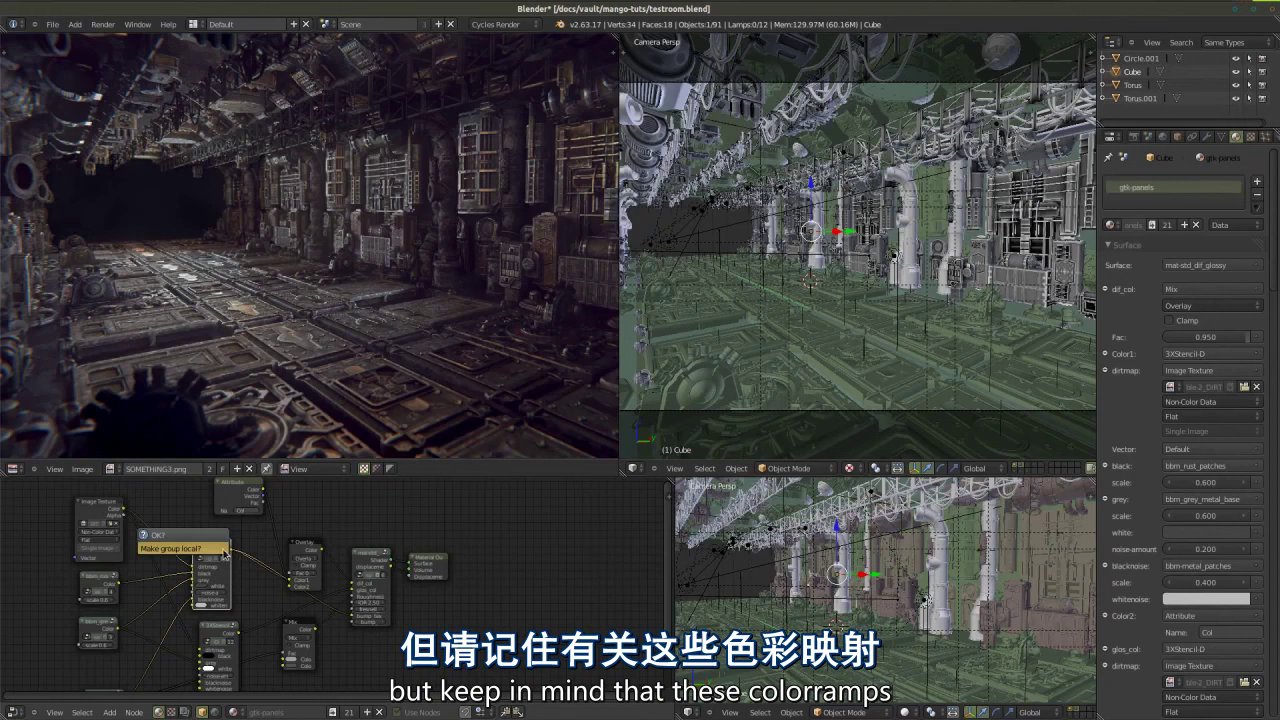
{"action": "key", "text": "Tab"}
{"action": "scroll", "coordinate": [407, 575], "scroll_direction": "down", "scroll_amount": 4}
{"action": "scroll", "coordinate": [372, 580], "scroll_direction": "up", "scroll_amount": 3}
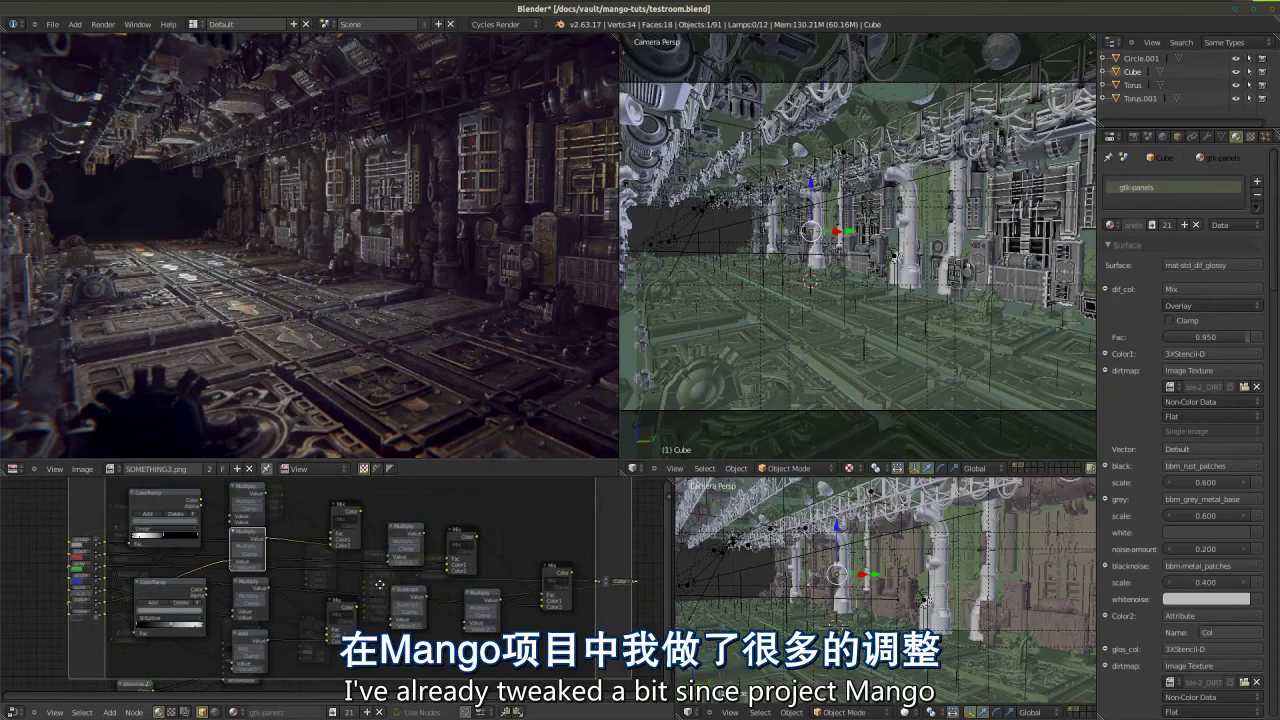
{"action": "middle_click_drag", "start_coordinate": [380, 584], "coordinate": [377, 600]}
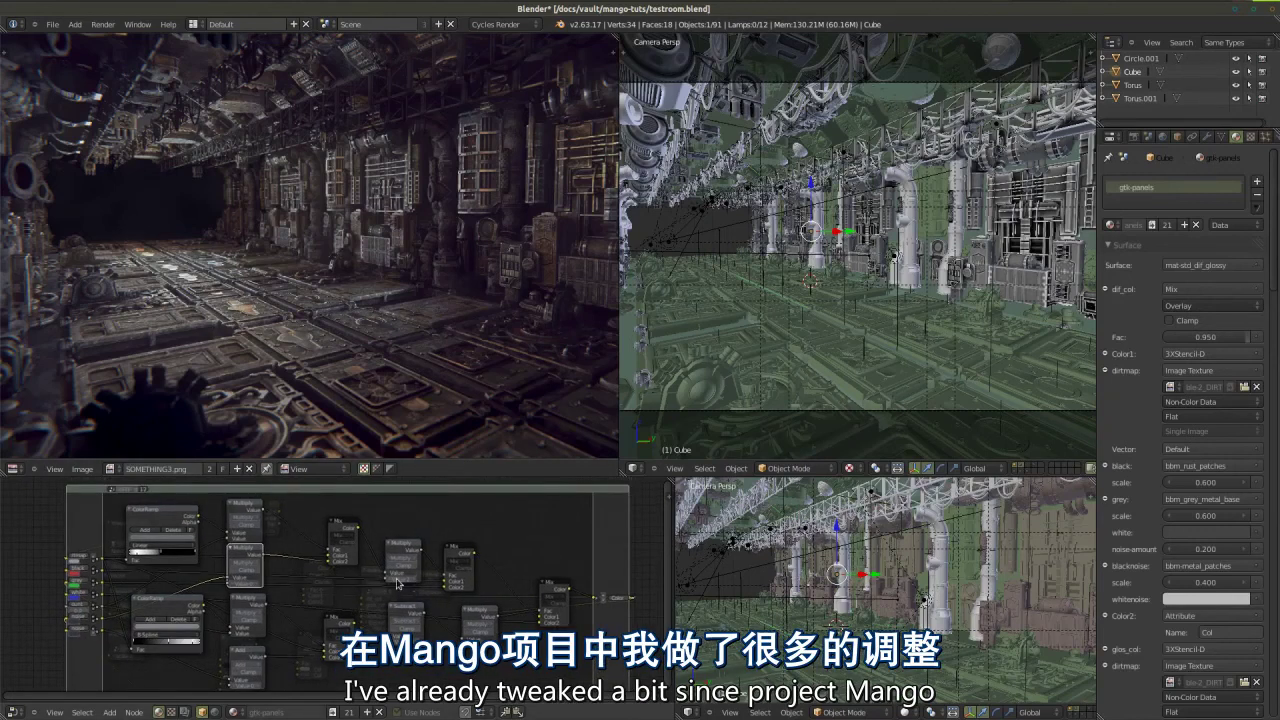
{"action": "scroll", "coordinate": [397, 583], "scroll_direction": "up", "scroll_amount": 1}
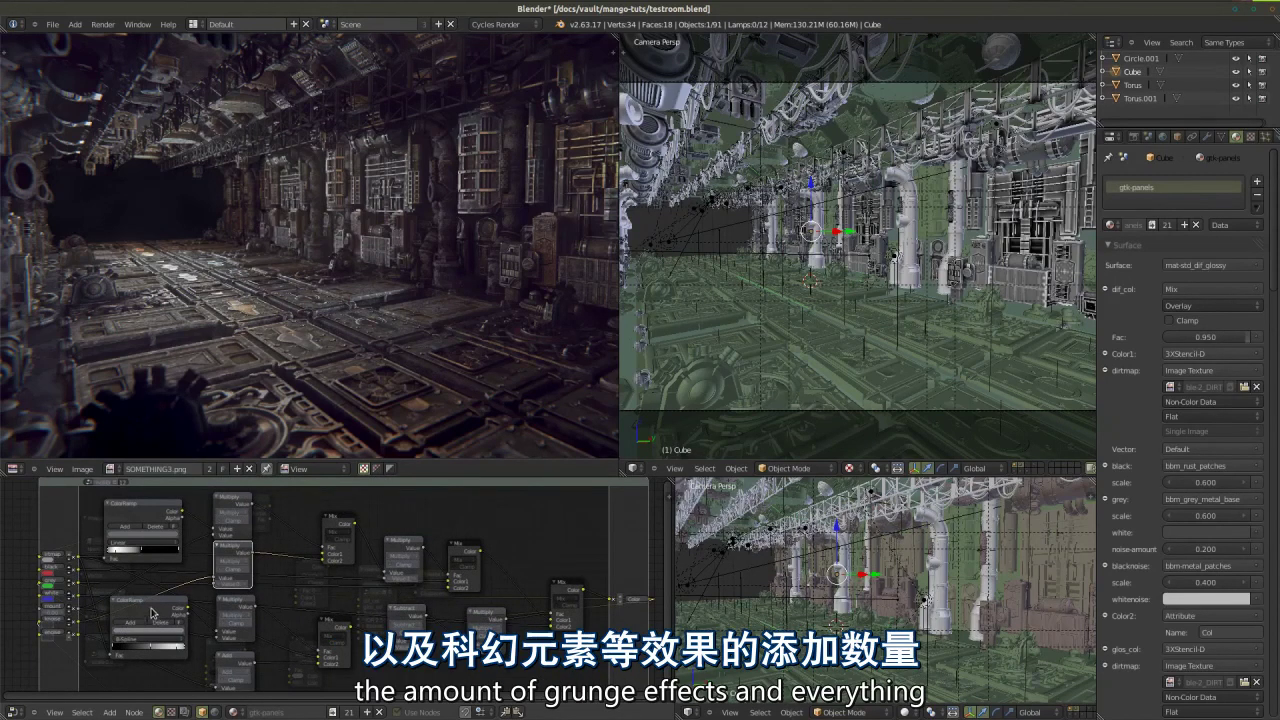
{"action": "key", "text": "Tab"}
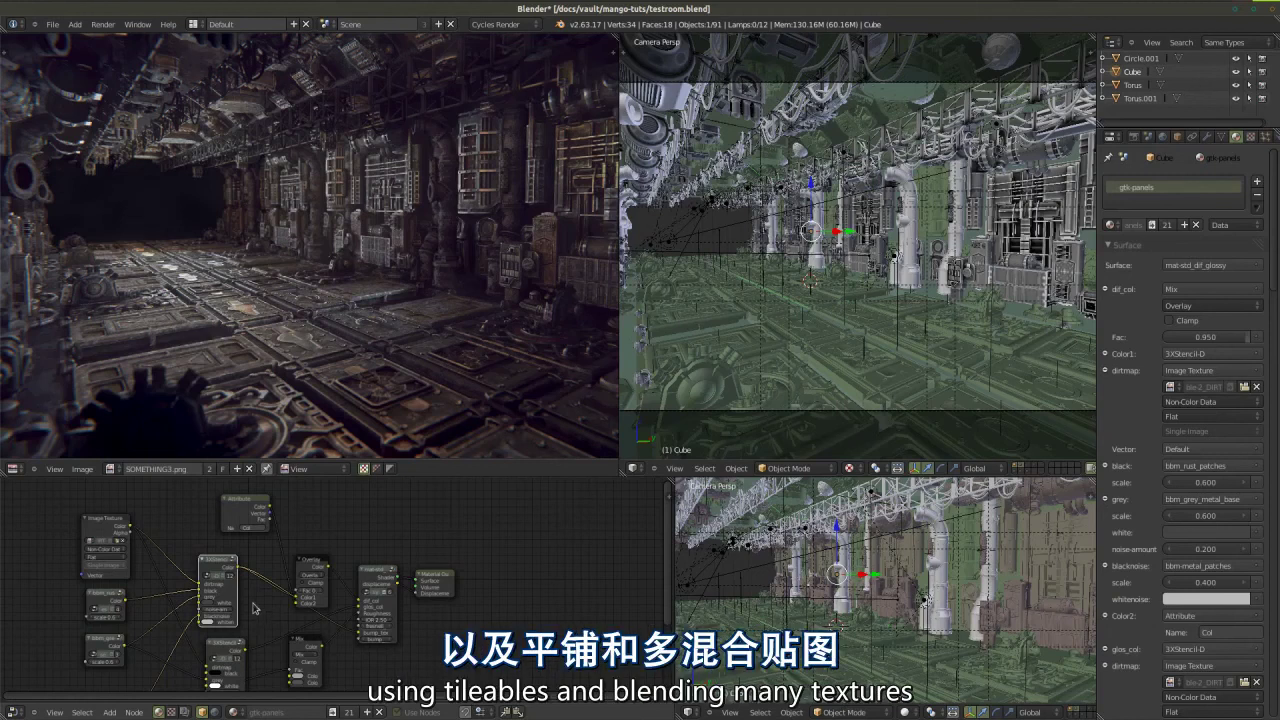
- Examine the bbm_rust_patches and bbm_grey_metal_base texture nodes that feed the 3XStencil-D groups
{"action": "middle_click_drag", "start_coordinate": [122, 660], "coordinate": [137, 621]}
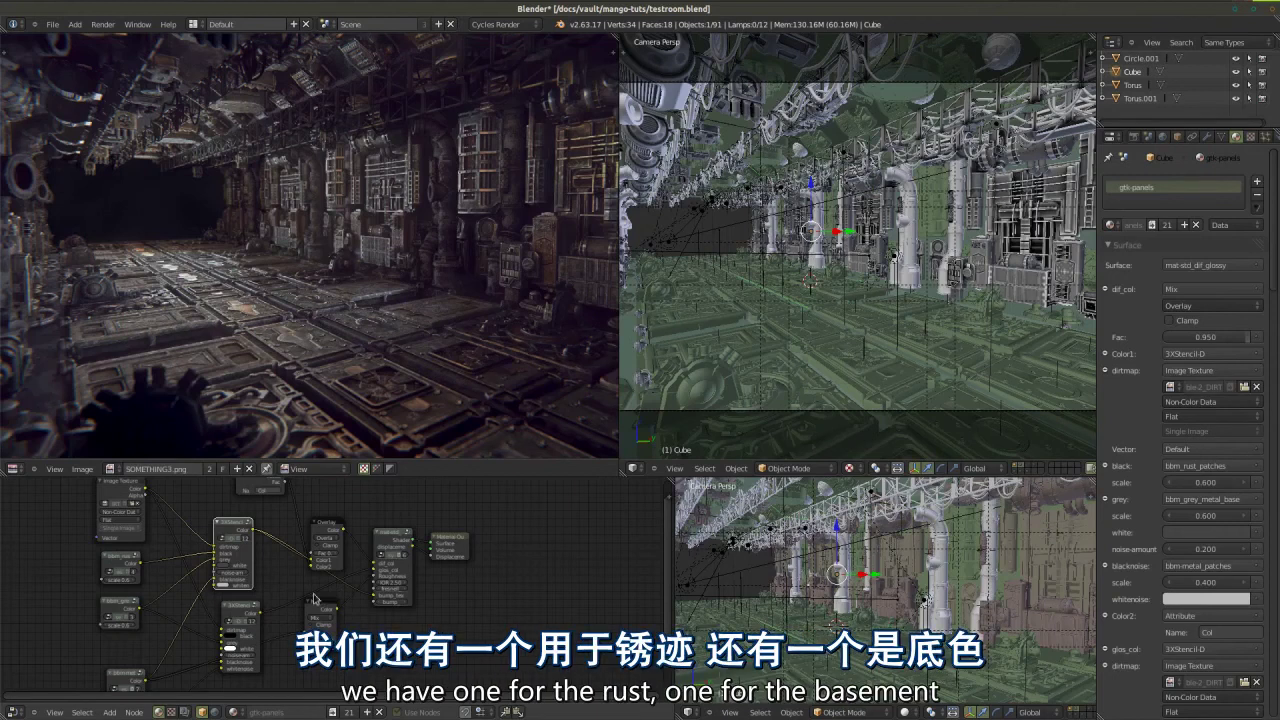
{"action": "middle_click_drag", "start_coordinate": [291, 572], "coordinate": [283, 597]}
{"action": "scroll", "coordinate": [118, 610], "scroll_direction": "up", "scroll_amount": 4}
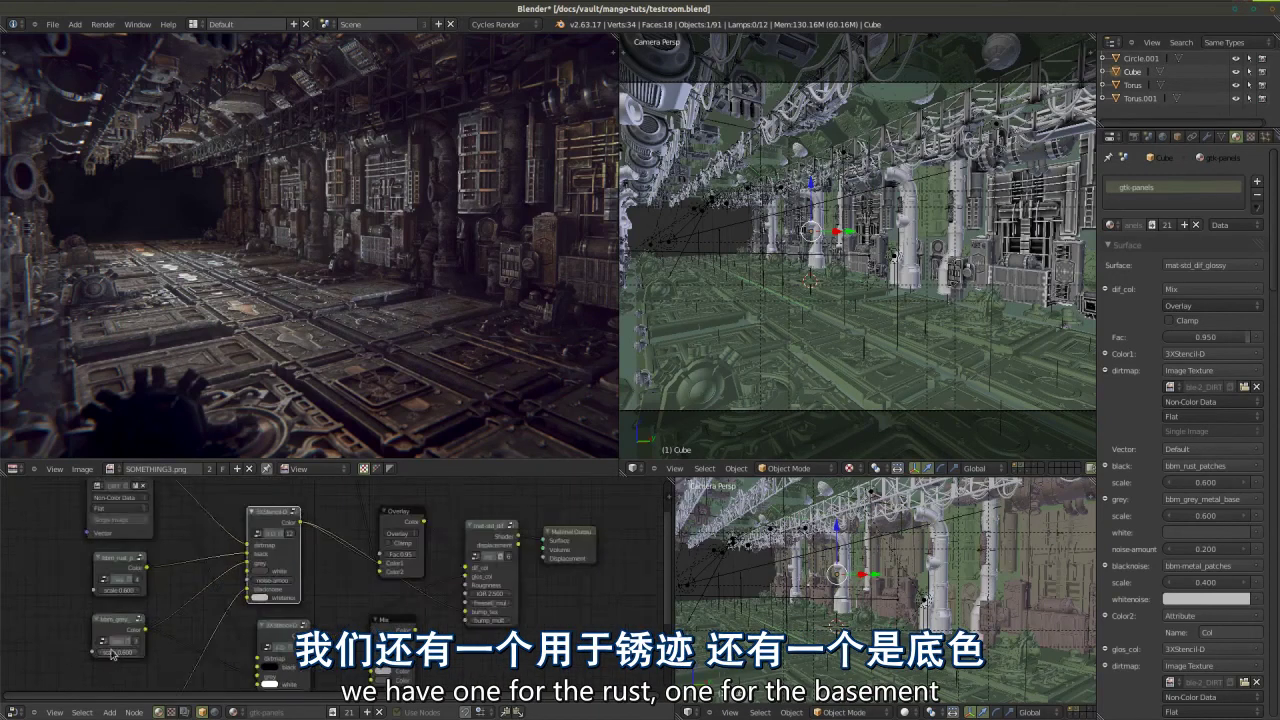
{"action": "mouse_move", "coordinate": [105, 562]}
{"action": "left_mouse_down"}
{"action": "mouse_move", "coordinate": [95, 551]}
{"action": "mouse_move", "coordinate": [92, 568]}
{"action": "left_mouse_up"}
{"action": "scroll", "coordinate": [228, 566], "scroll_direction": "down", "scroll_amount": 6}
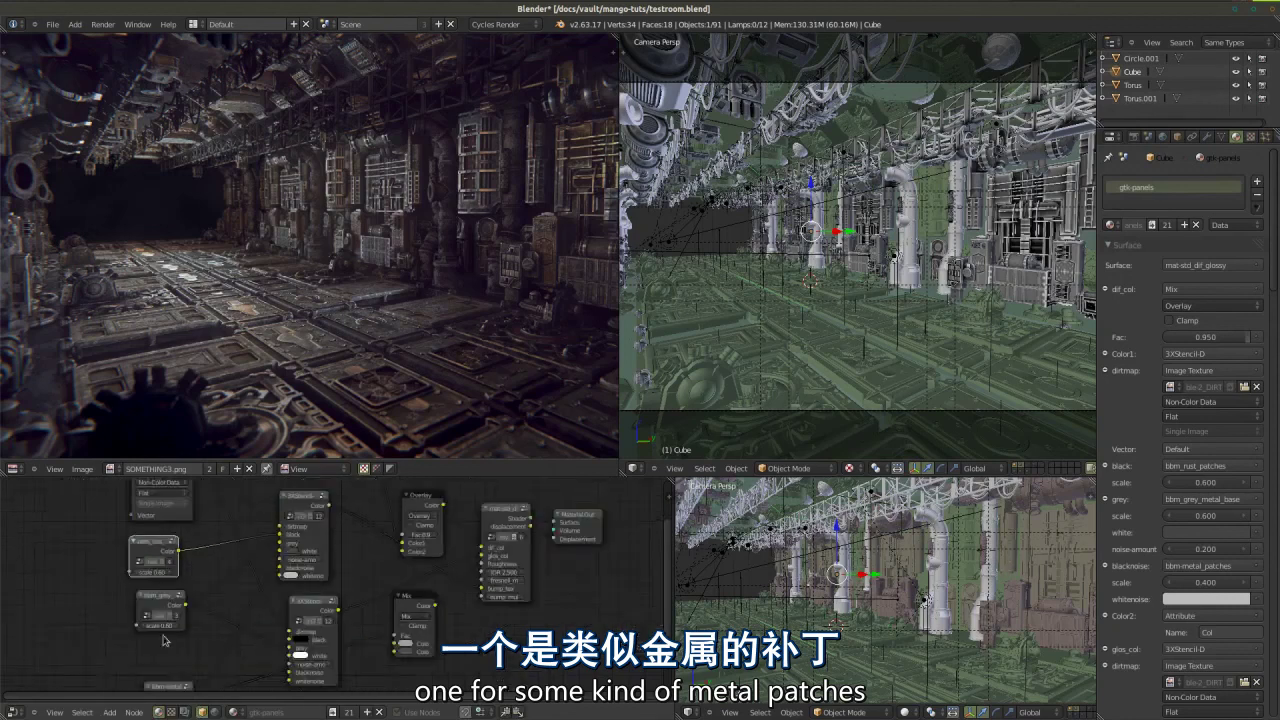
{"action": "scroll", "coordinate": [163, 636], "scroll_direction": "up", "scroll_amount": 5}
{"action": "mouse_move", "coordinate": [175, 569]}
{"action": "left_mouse_down"}
{"action": "mouse_move", "coordinate": [183, 613]}
{"action": "mouse_move", "coordinate": [191, 573]}
{"action": "left_mouse_up"}
{"action": "scroll", "coordinate": [218, 583], "scroll_direction": "down", "scroll_amount": 5}
{"action": "scroll", "coordinate": [170, 610], "scroll_direction": "up", "scroll_amount": 8}
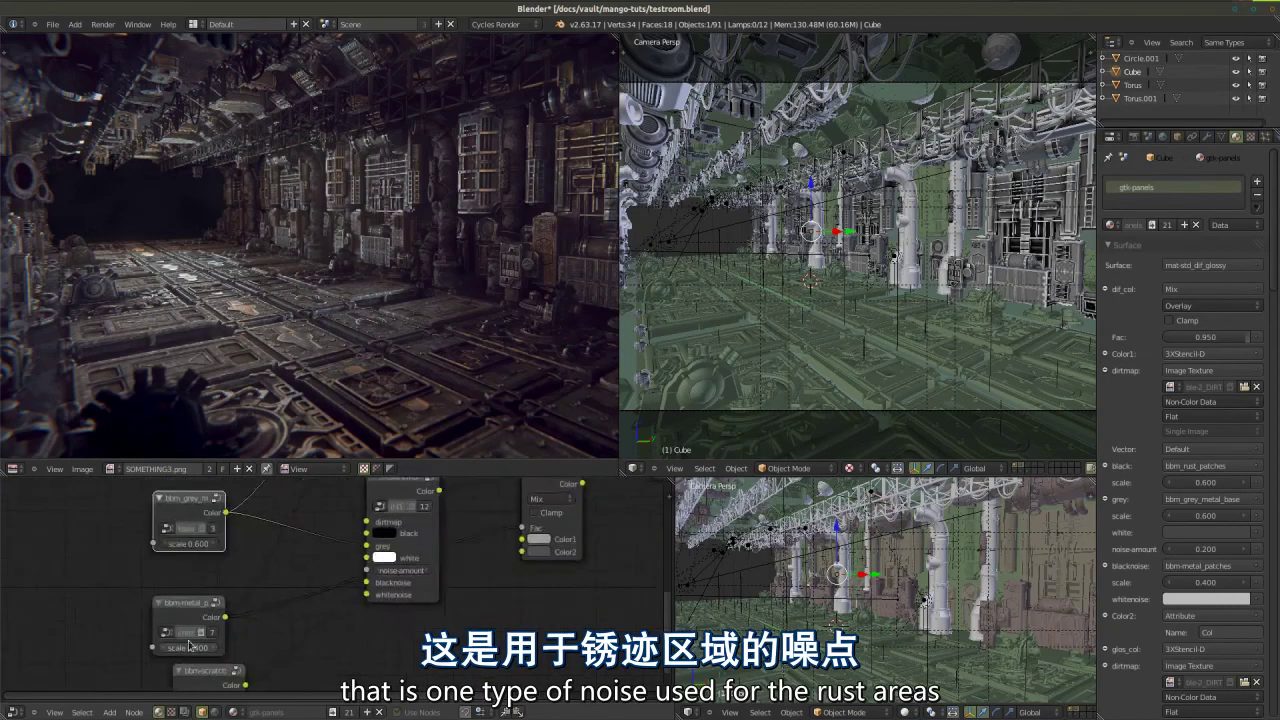
- Examine the bbm-metal_patches and bbm-scratches_3_steps nodes and their links to the blacknoise and whitenoise inputs
{"action": "scroll", "coordinate": [190, 615], "scroll_direction": "down", "scroll_amount": 2}
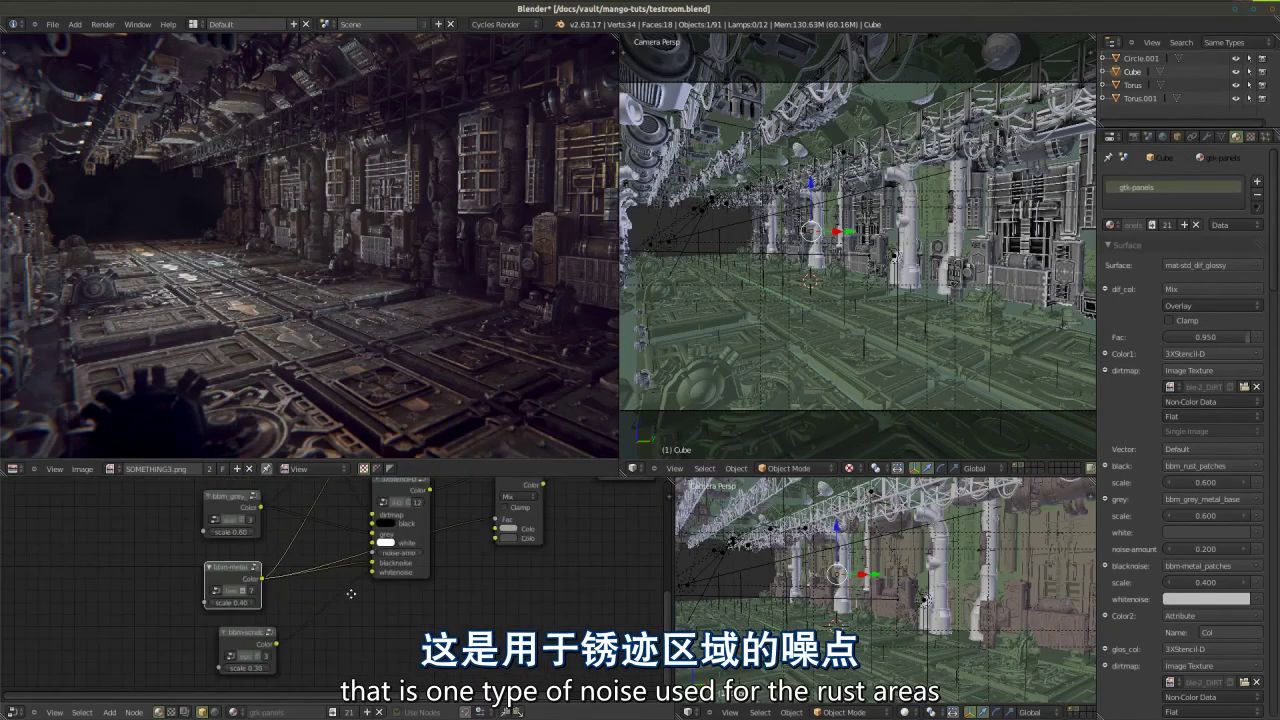
{"action": "scroll", "coordinate": [222, 630], "scroll_direction": "down", "scroll_amount": 1}
{"action": "scroll", "coordinate": [242, 584], "scroll_direction": "up", "scroll_amount": 2}
{"action": "scroll", "coordinate": [270, 577], "scroll_direction": "up", "scroll_amount": 1}
{"action": "scroll", "coordinate": [270, 575], "scroll_direction": "up", "scroll_amount": 1}
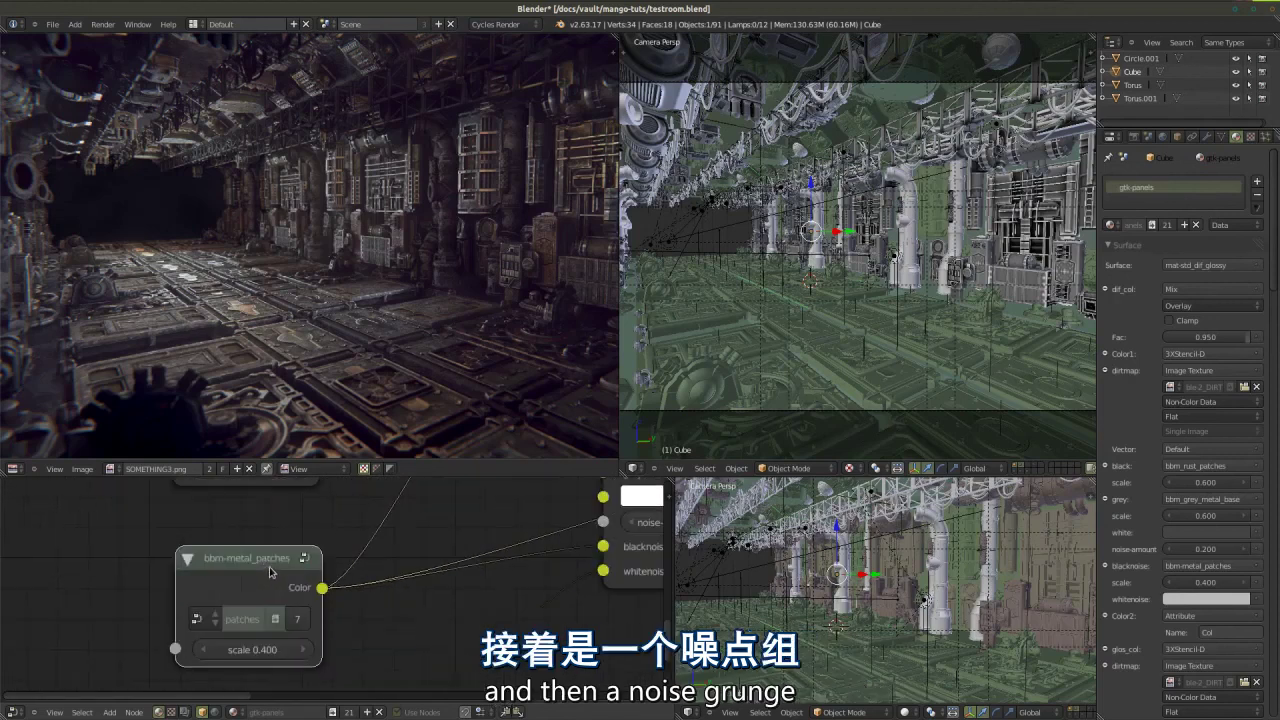
{"action": "scroll", "coordinate": [270, 572], "scroll_direction": "down", "scroll_amount": 2}
{"action": "scroll", "coordinate": [287, 599], "scroll_direction": "down", "scroll_amount": 2}
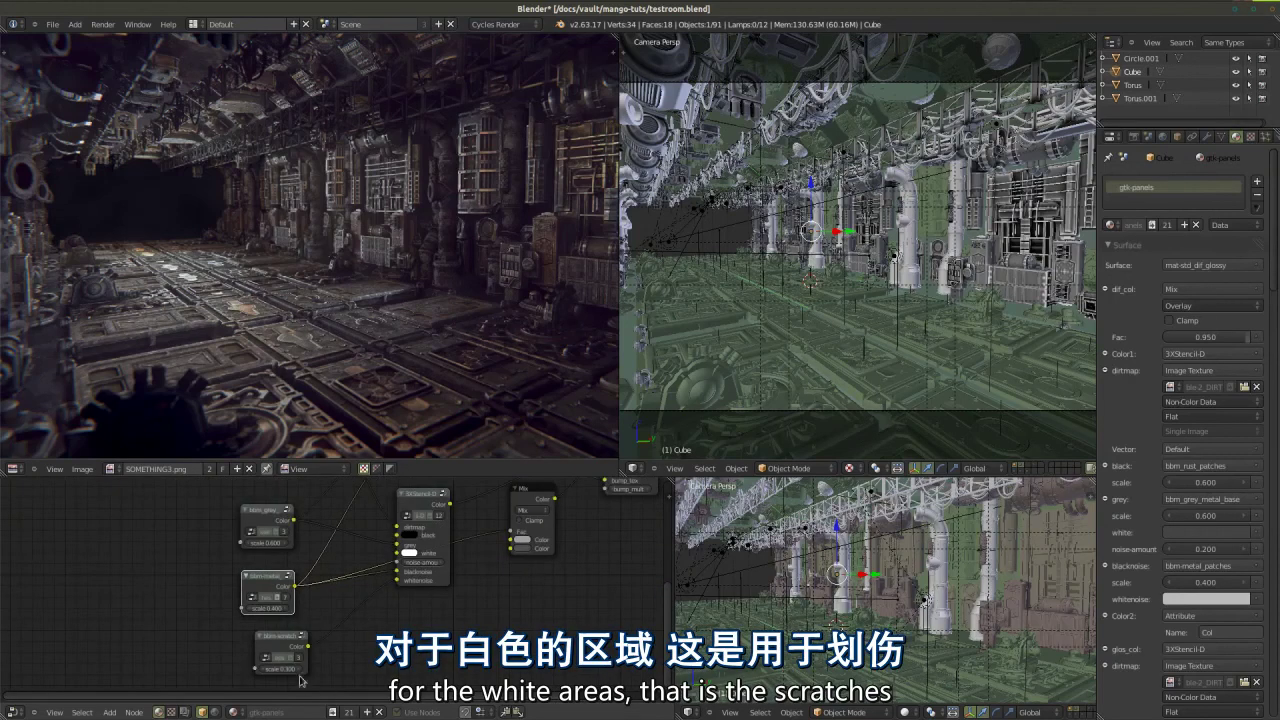
{"action": "scroll", "coordinate": [300, 675], "scroll_direction": "up", "scroll_amount": 2}
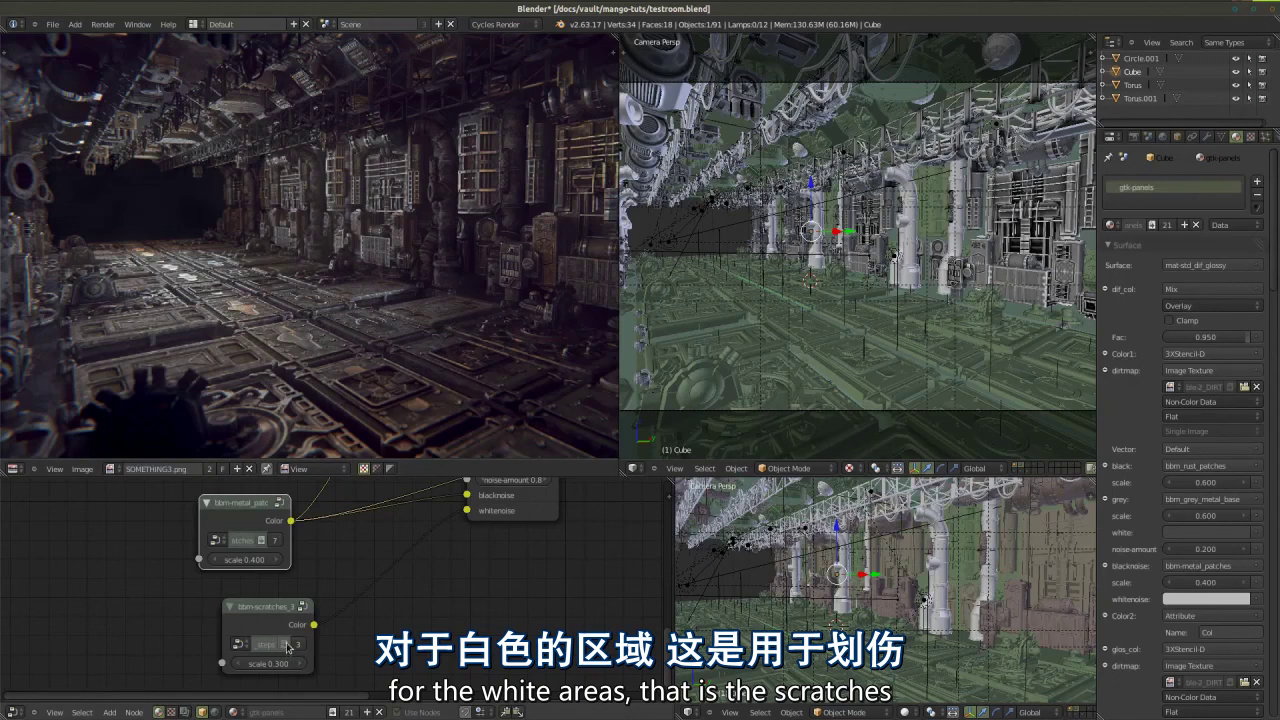
{"action": "mouse_move", "coordinate": [254, 607]}
{"action": "left_mouse_down"}
{"action": "mouse_move", "coordinate": [230, 612]}
{"action": "mouse_move", "coordinate": [236, 597]}
{"action": "left_mouse_up"}
{"action": "scroll", "coordinate": [458, 616], "scroll_direction": "down", "scroll_amount": 2}
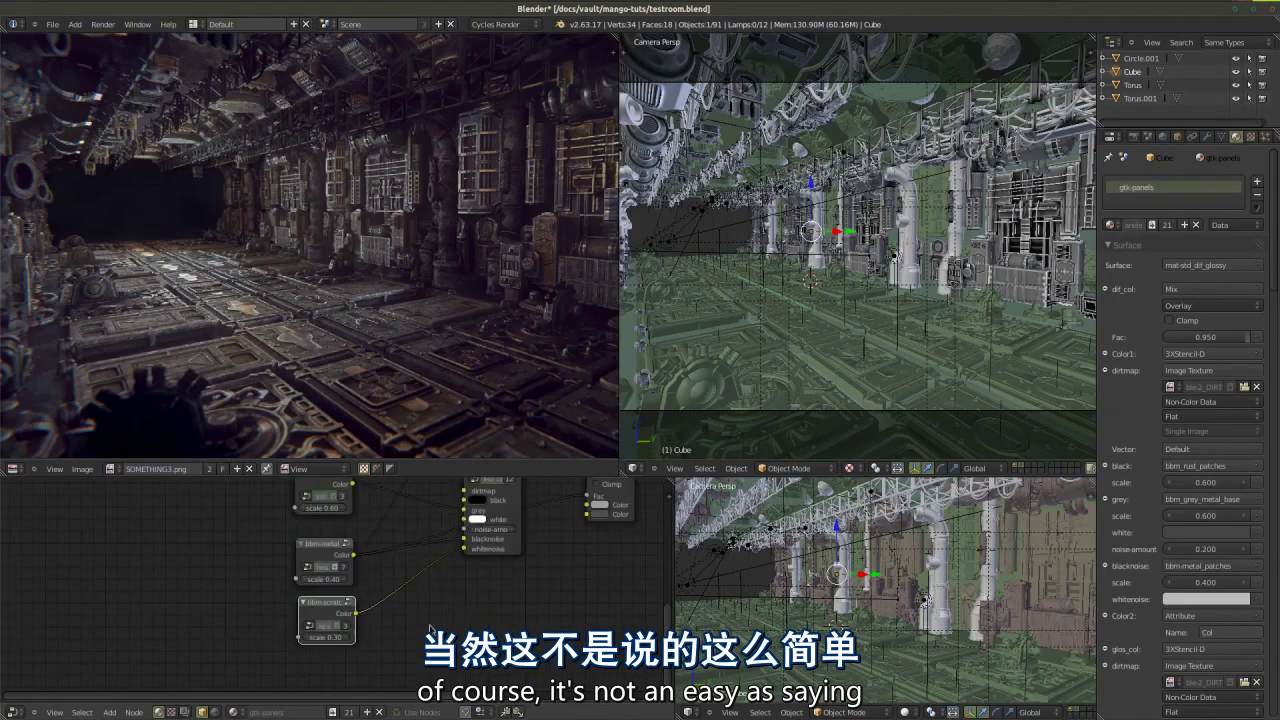
- Select the Image Texture node that supplies the dirtmap to both 3XStencil-D groups
{"action": "middle_click_drag", "start_coordinate": [430, 627], "coordinate": [334, 676]}
{"action": "middle_click_drag", "start_coordinate": [195, 678], "coordinate": [208, 606]}
{"action": "scroll", "coordinate": [250, 600], "scroll_direction": "up", "scroll_amount": 2}
{"action": "scroll", "coordinate": [342, 625], "scroll_direction": "down", "scroll_amount": 4}
{"action": "scroll", "coordinate": [478, 522], "scroll_direction": "down", "scroll_amount": 3}
{"action": "middle_click_drag", "start_coordinate": [490, 500], "coordinate": [450, 585]}
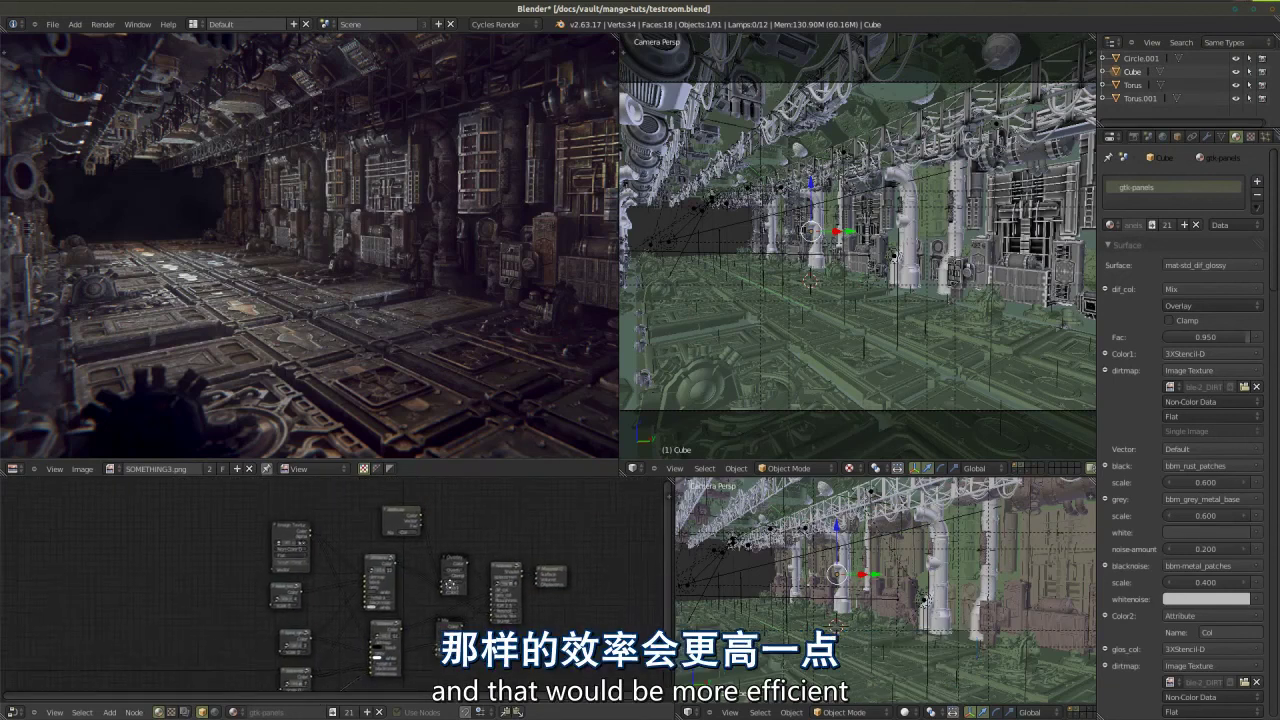
{"action": "scroll", "coordinate": [332, 599], "scroll_direction": "up", "scroll_amount": 2}
{"action": "mouse_move", "coordinate": [225, 512]}
{"action": "left_mouse_down"}
{"action": "mouse_move", "coordinate": [205, 535]}
{"action": "mouse_move", "coordinate": [215, 509]}
{"action": "left_mouse_up"}
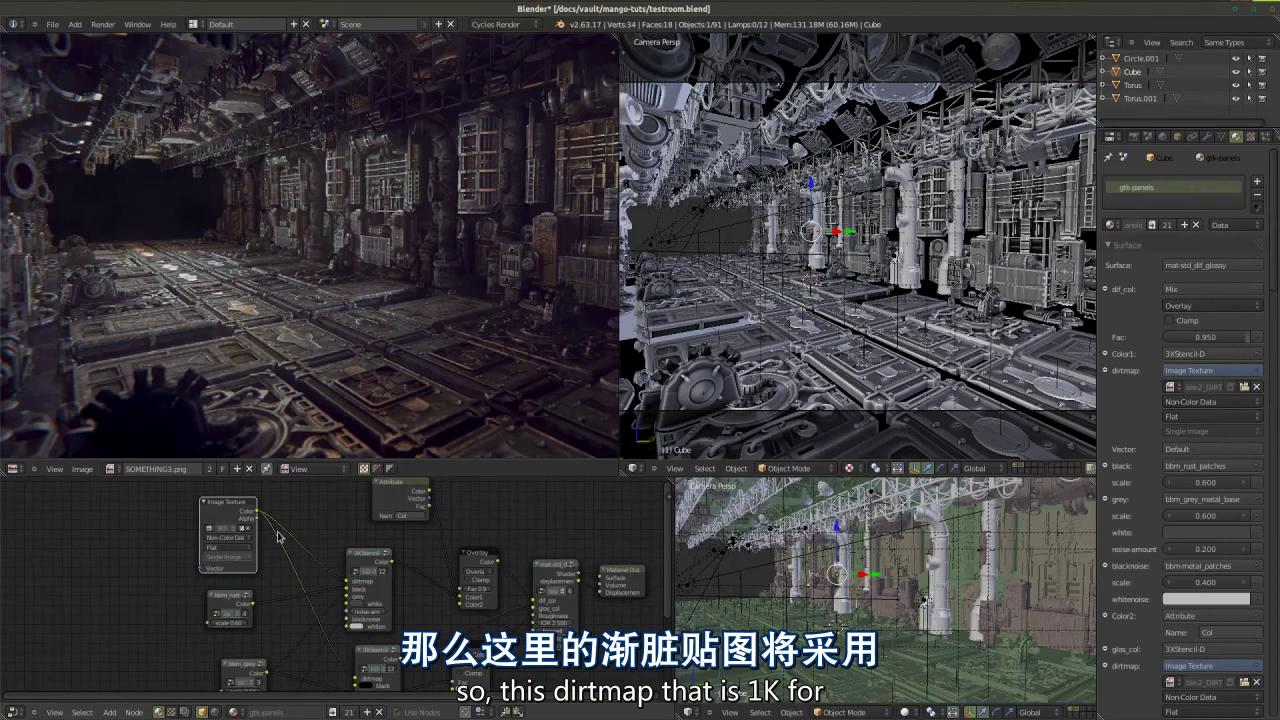
- Examine how the dirtmap image texture passes through the 3XStencil-D, Overlay and Mix nodes into the material shader
{"action": "scroll", "coordinate": [264, 550], "scroll_direction": "up", "scroll_amount": 3}
{"action": "scroll", "coordinate": [264, 551], "scroll_direction": "down", "scroll_amount": 6}
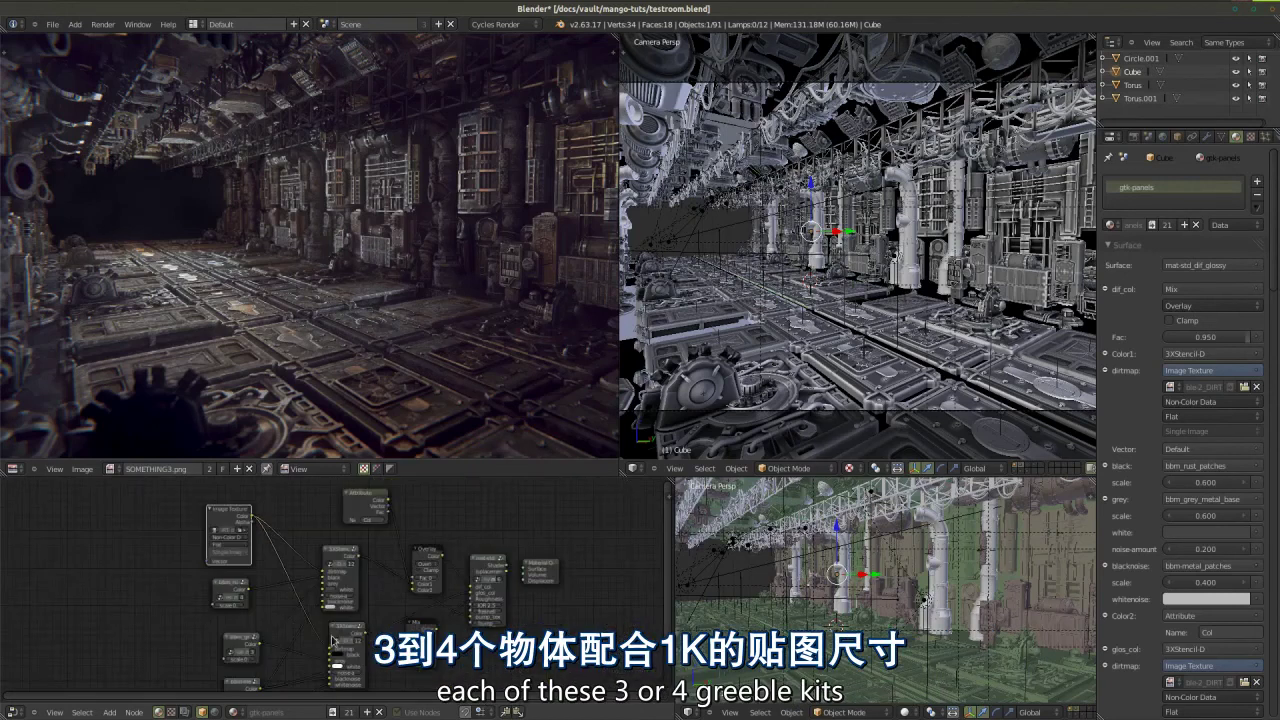
{"action": "middle_click_drag", "start_coordinate": [341, 624], "coordinate": [315, 556]}
{"action": "middle_click_drag", "start_coordinate": [267, 606], "coordinate": [277, 677]}
{"action": "scroll", "coordinate": [226, 543], "scroll_direction": "up", "scroll_amount": 3}
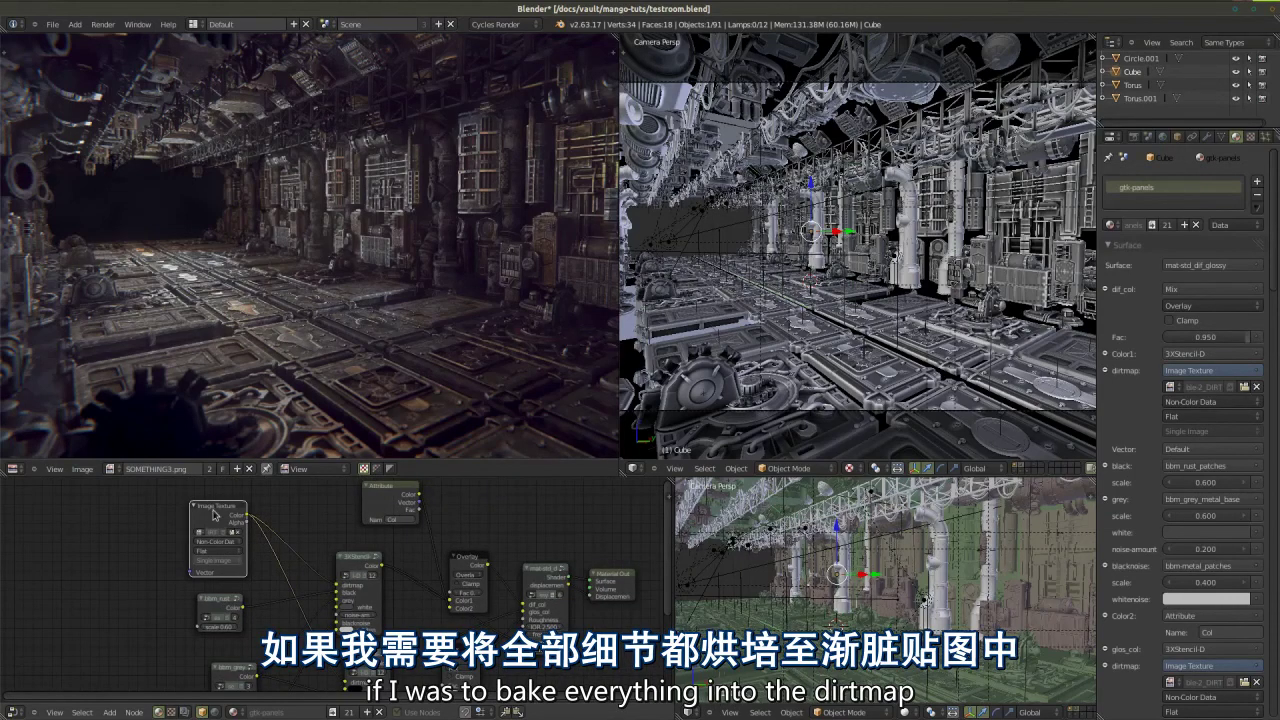
{"action": "scroll", "coordinate": [222, 530], "scroll_direction": "up", "scroll_amount": 3}
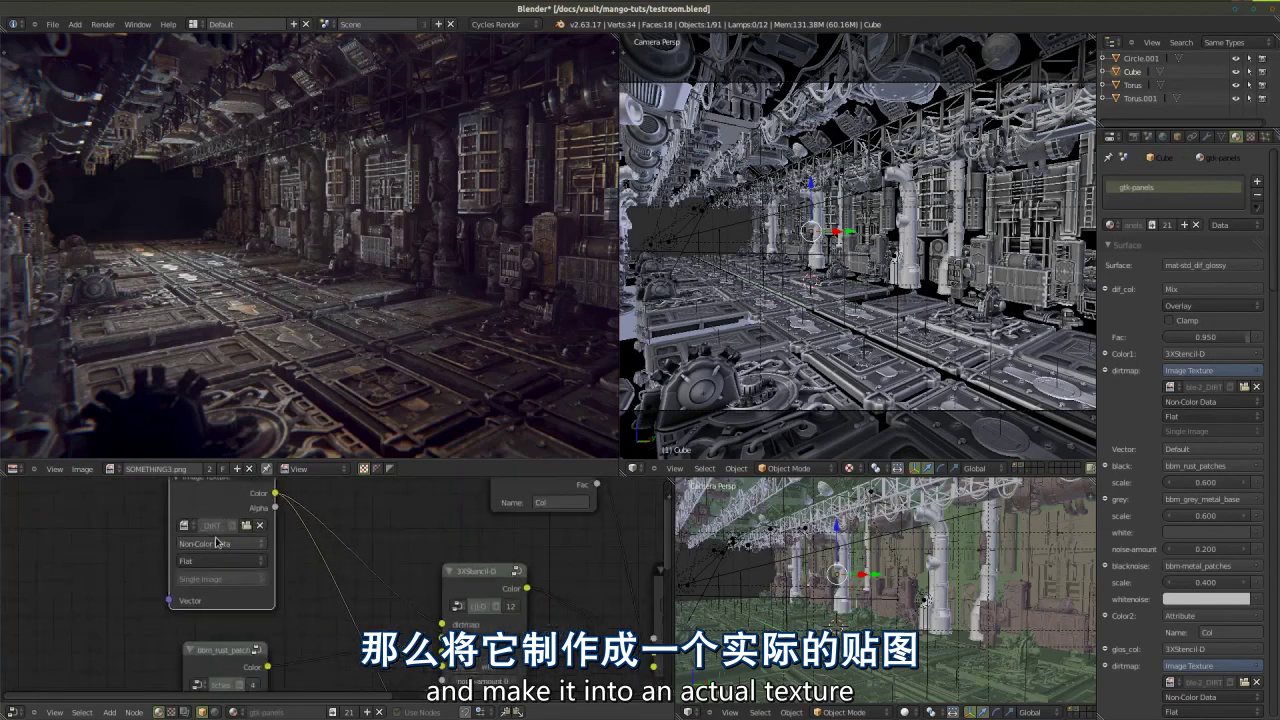
{"action": "scroll", "coordinate": [215, 545], "scroll_direction": "down", "scroll_amount": 2}
{"action": "middle_click_drag", "start_coordinate": [213, 563], "coordinate": [141, 557]}
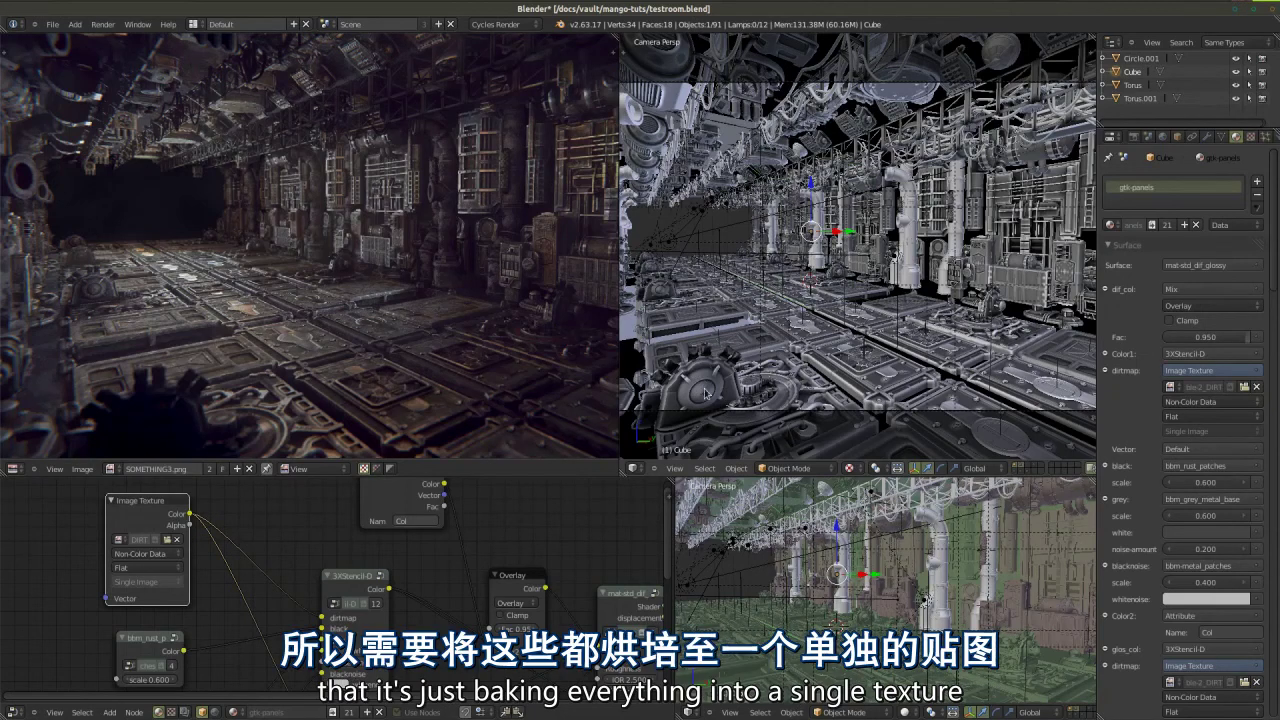
{"action": "scroll", "coordinate": [197, 584], "scroll_direction": "down", "scroll_amount": 5}
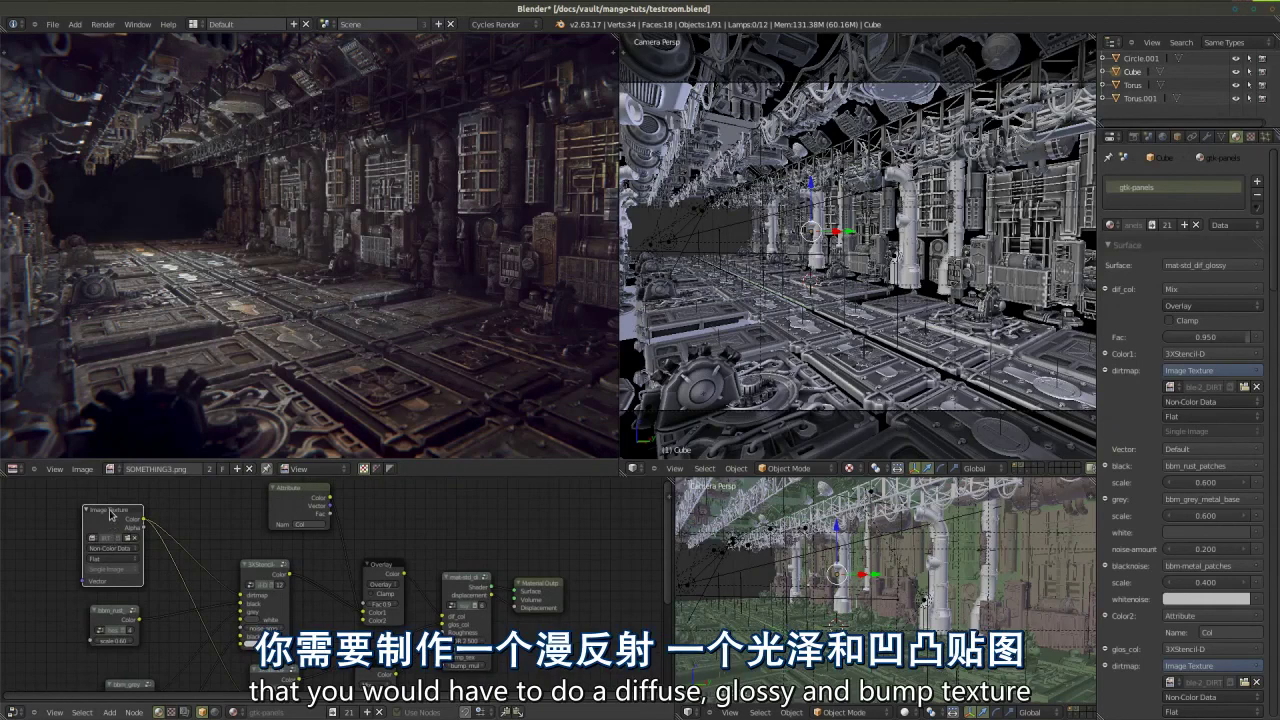
{"action": "mouse_move", "coordinate": [110, 513]}
{"action": "left_mouse_down"}
{"action": "mouse_move", "coordinate": [182, 655]}
{"action": "mouse_move", "coordinate": [112, 515]}
{"action": "left_mouse_up"}
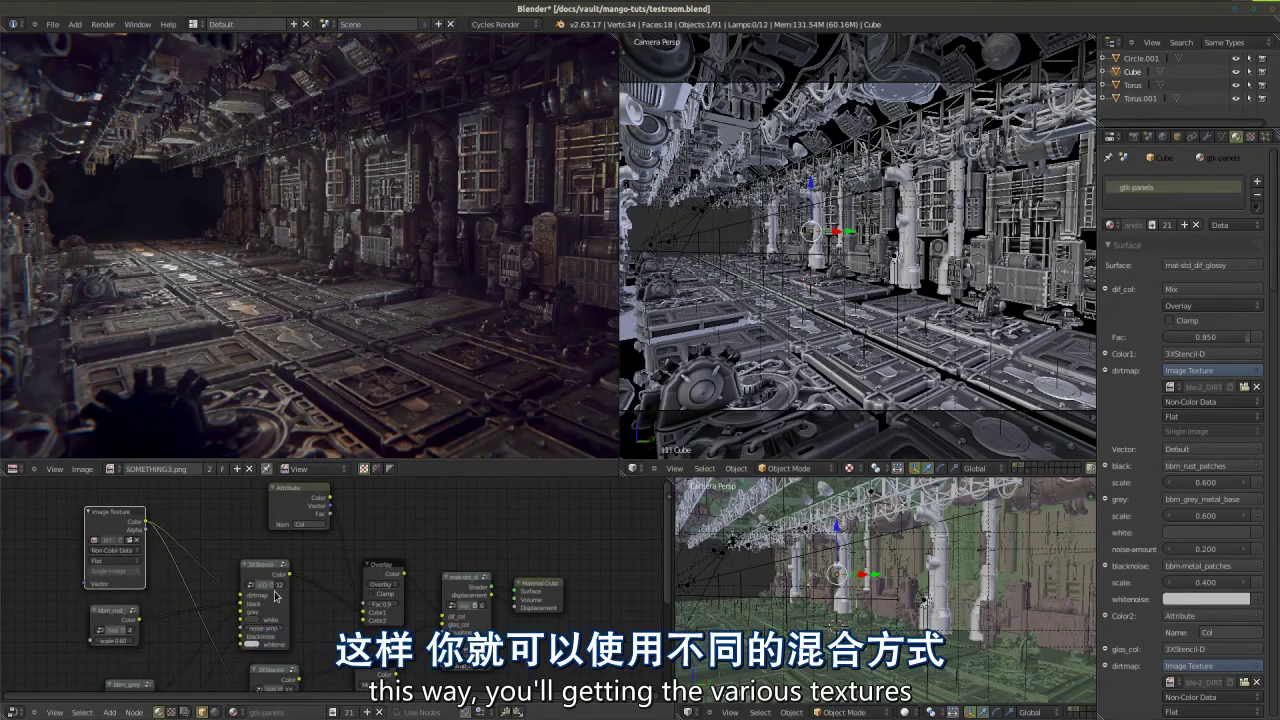
{"action": "middle_click_drag", "start_coordinate": [242, 640], "coordinate": [252, 601]}
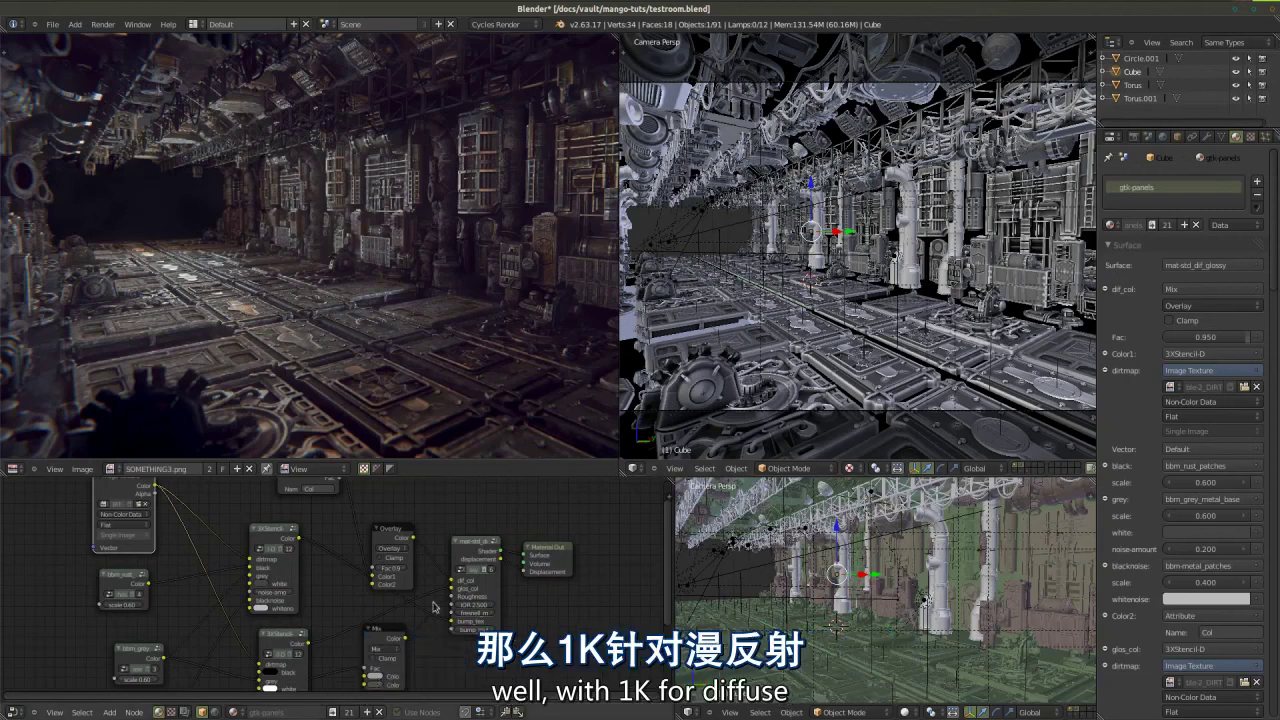
{"action": "scroll", "coordinate": [321, 581], "scroll_direction": "down", "scroll_amount": 3}
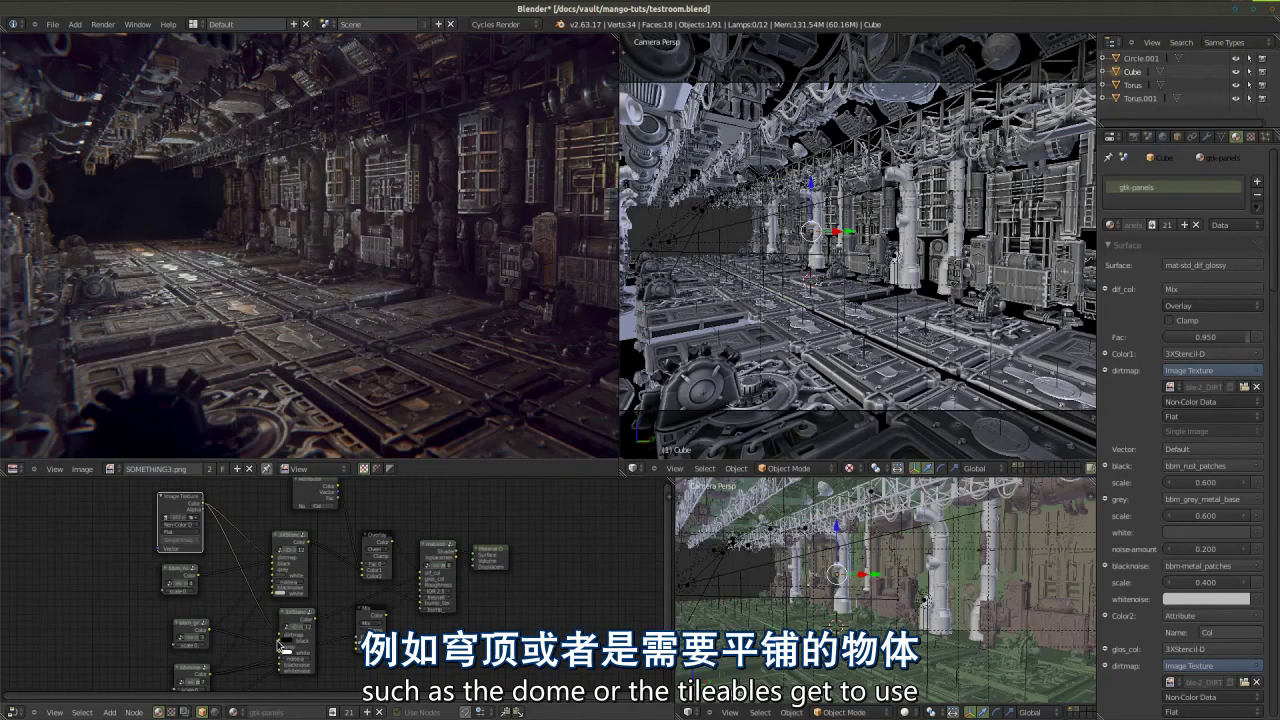
{"action": "scroll", "coordinate": [224, 637], "scroll_direction": "up", "scroll_amount": 1}
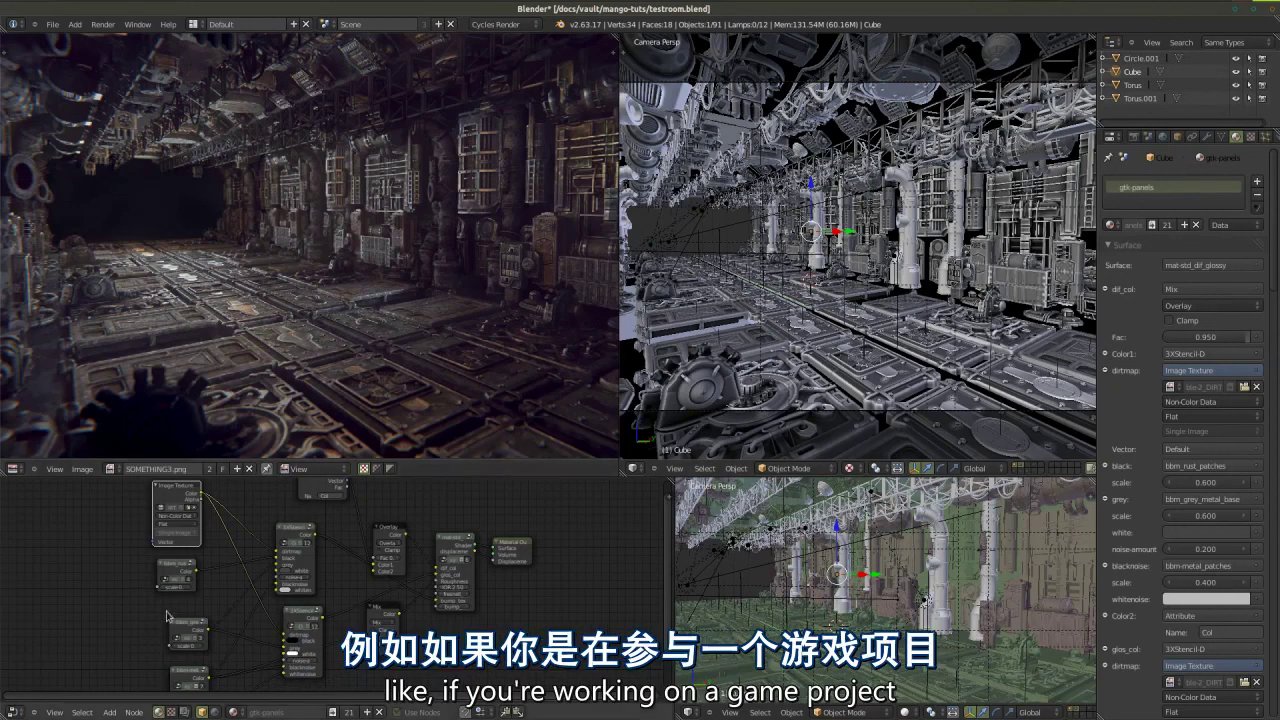
{"action": "scroll", "coordinate": [264, 567], "scroll_direction": "up", "scroll_amount": 3}
{"action": "middle_click_drag", "start_coordinate": [228, 594], "coordinate": [279, 708]}
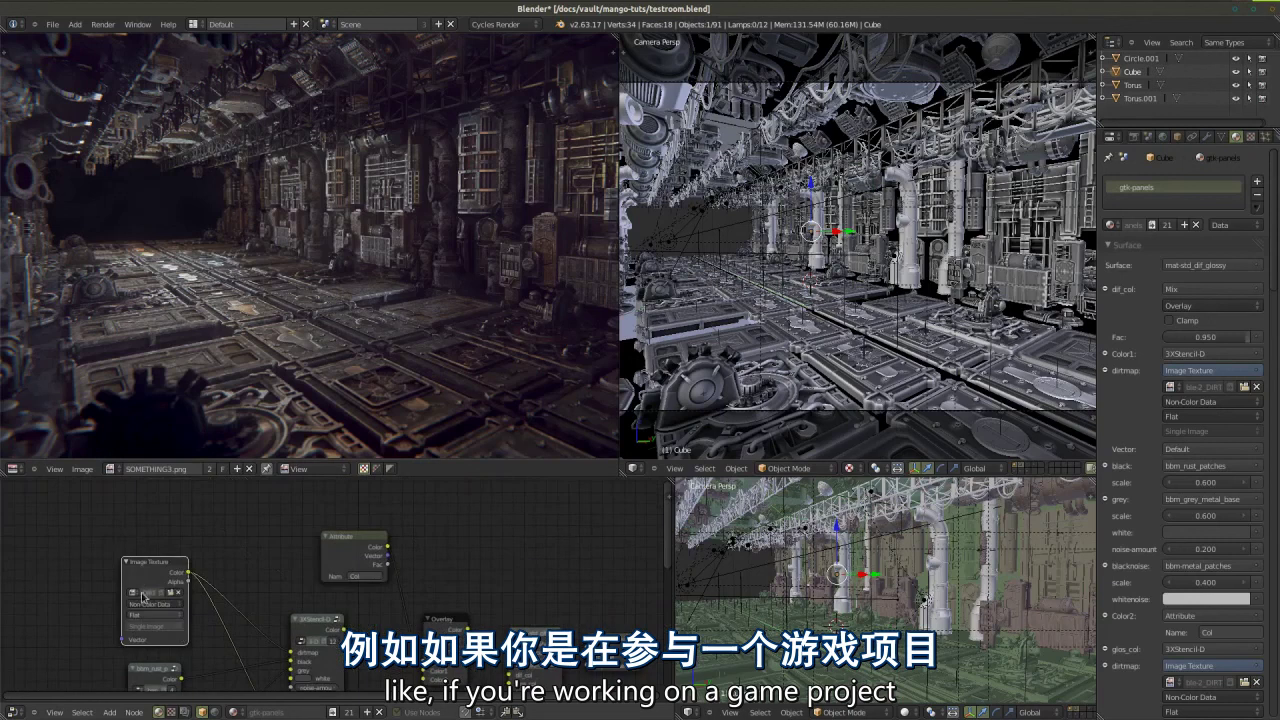
{"action": "key", "text": "g"}
{"action": "right_click", "coordinate": [132, 548]}
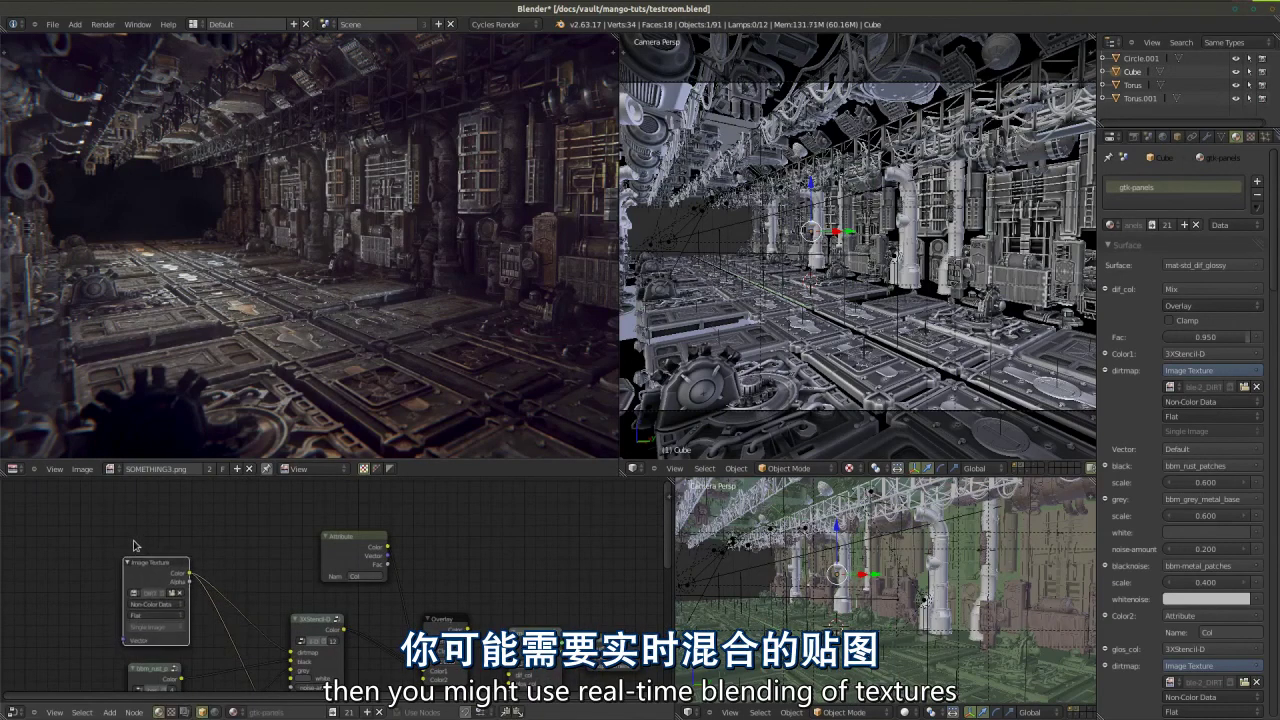
{"action": "scroll", "coordinate": [216, 617], "scroll_direction": "down", "scroll_amount": 2}
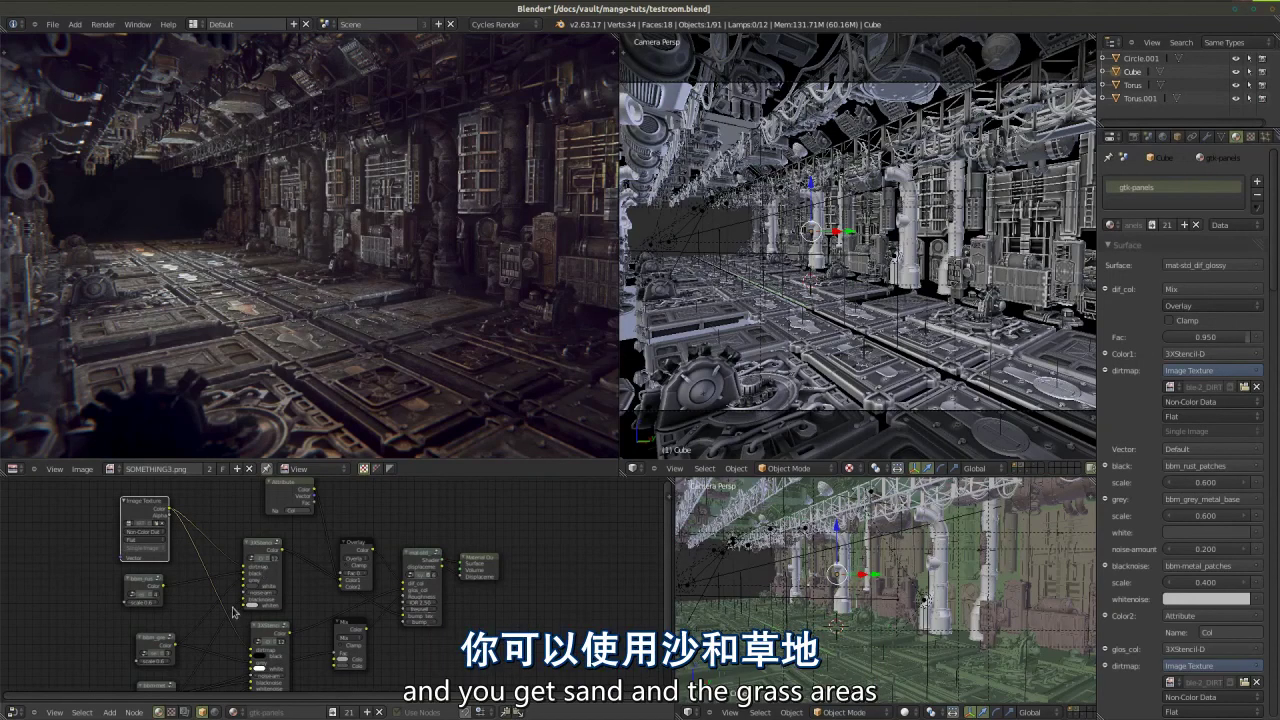
{"action": "scroll", "coordinate": [213, 649], "scroll_direction": "up", "scroll_amount": 1}
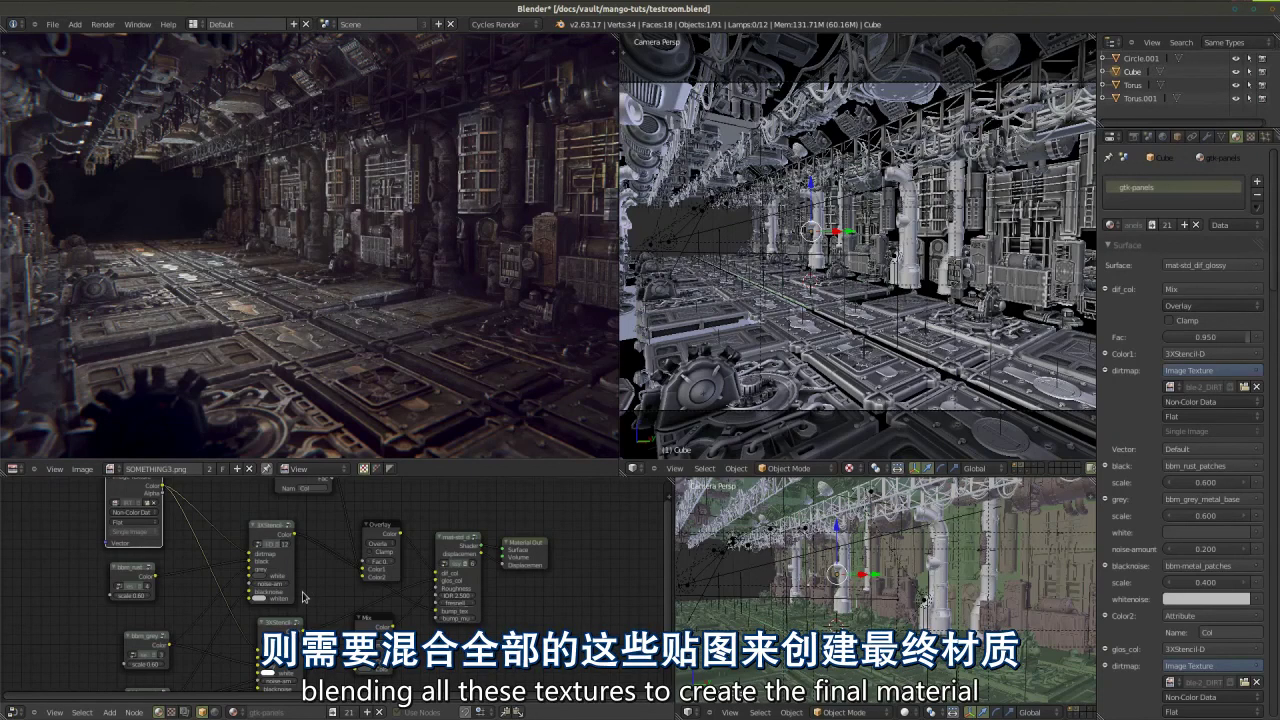
{"action": "scroll", "coordinate": [305, 595], "scroll_direction": "down", "scroll_amount": 3}
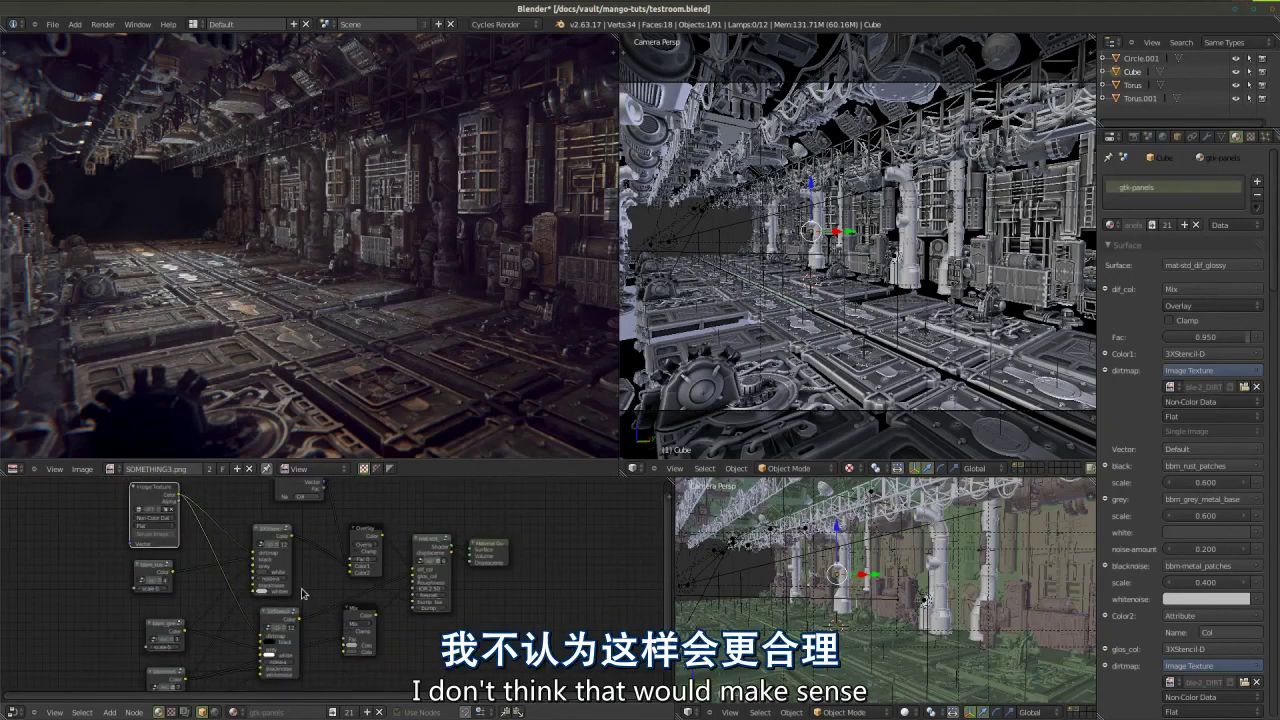
{"action": "scroll", "coordinate": [301, 594], "scroll_direction": "up", "scroll_amount": 1}
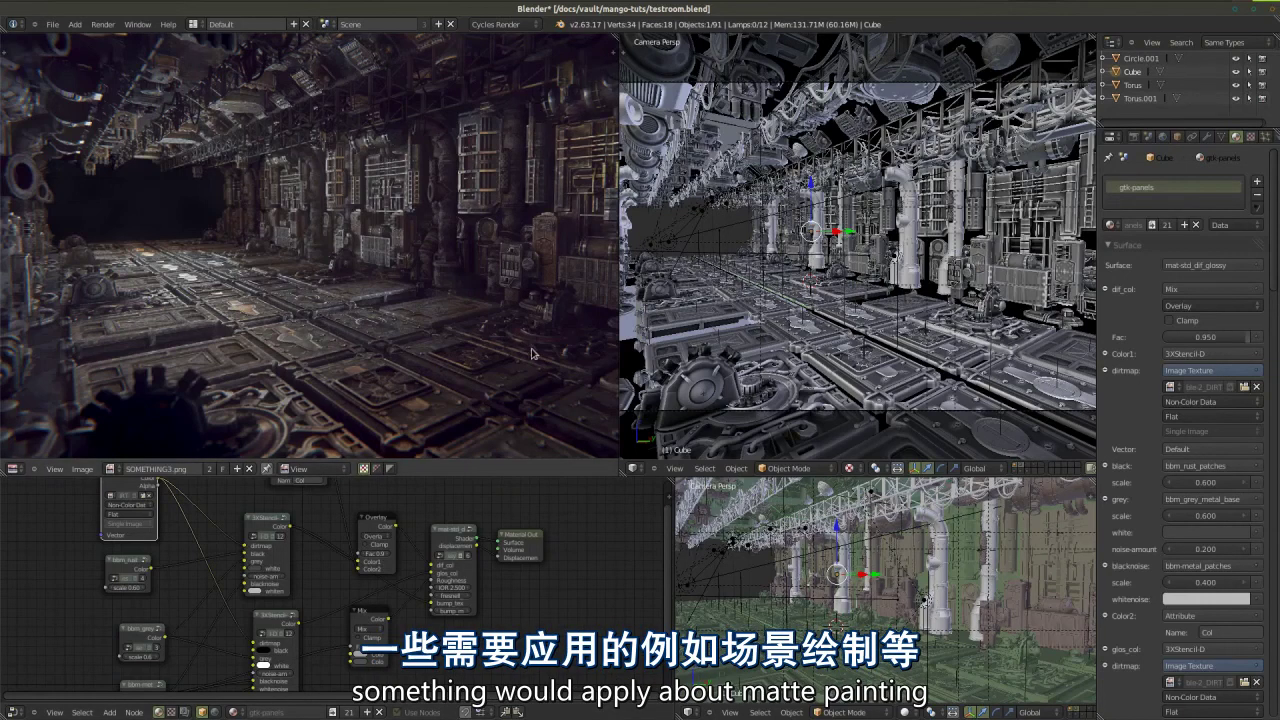
{"action": "scroll", "coordinate": [386, 564], "scroll_direction": "down", "scroll_amount": 2}
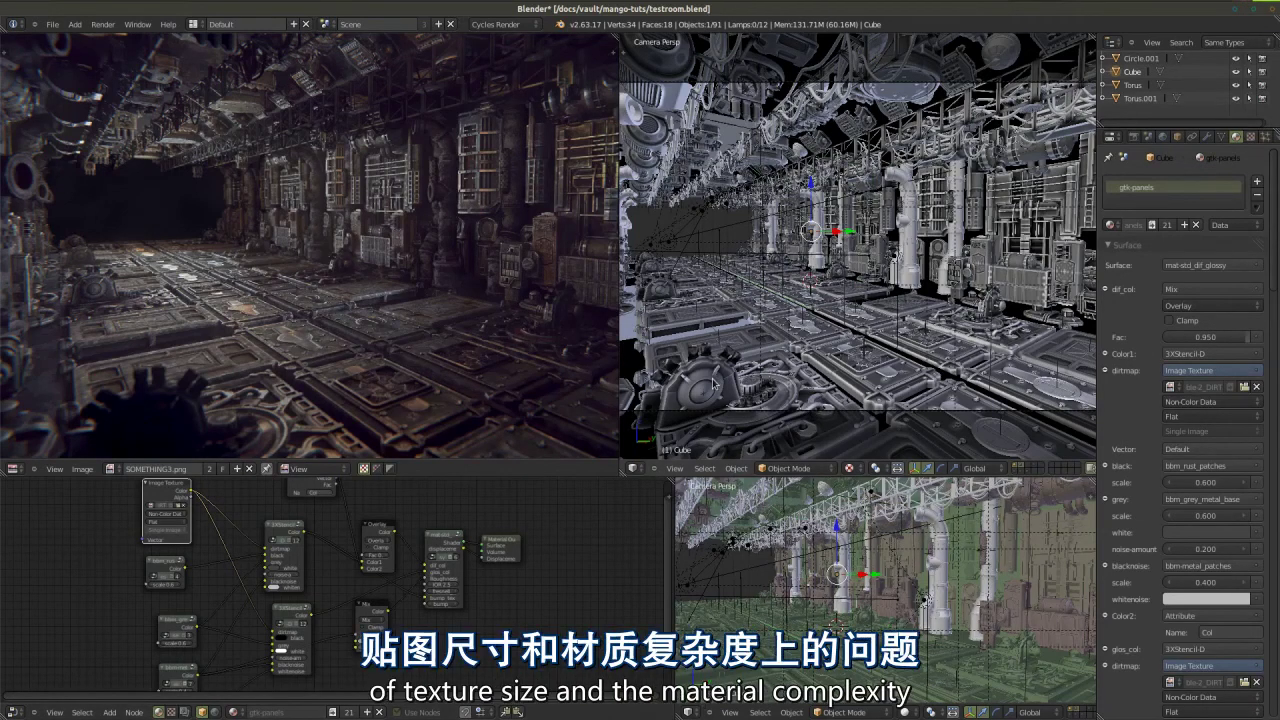
{"action": "scroll", "coordinate": [451, 576], "scroll_direction": "up", "scroll_amount": 1}
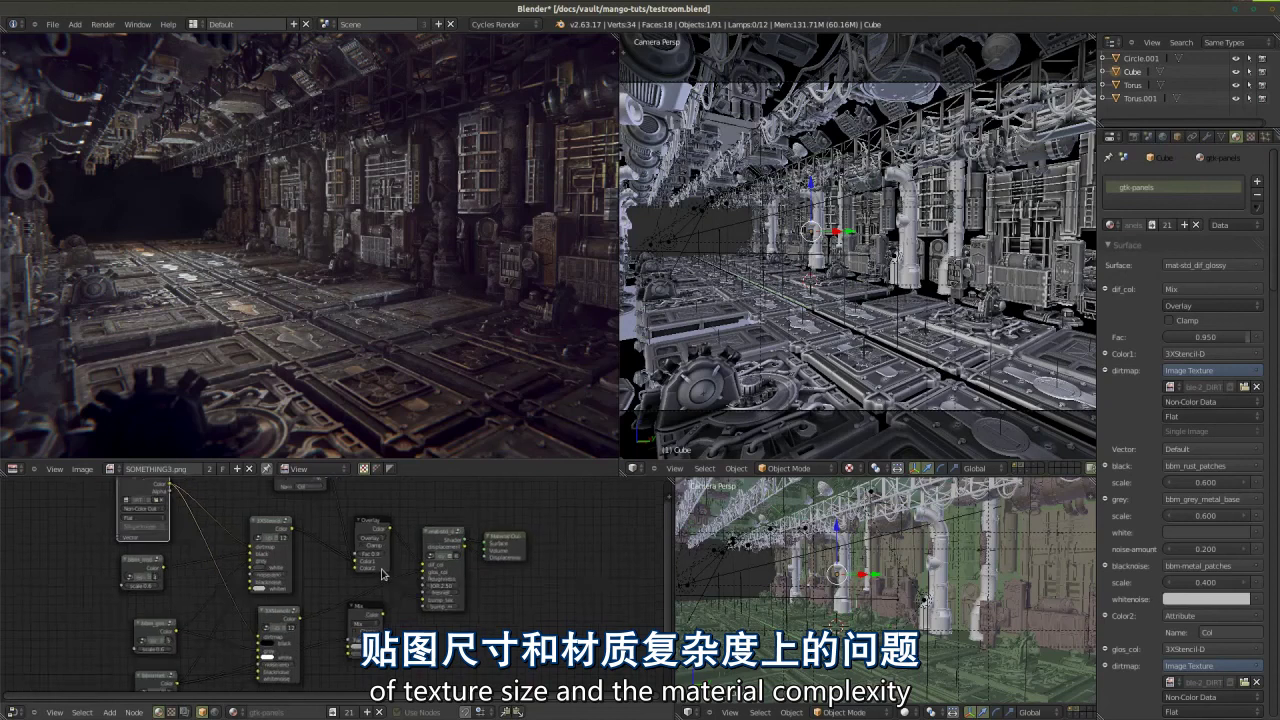
- Nudge the dirtmap Image Texture node slightly within the gtk-panels material's node tree
{"action": "middle_click_drag", "start_coordinate": [384, 571], "coordinate": [386, 583]}
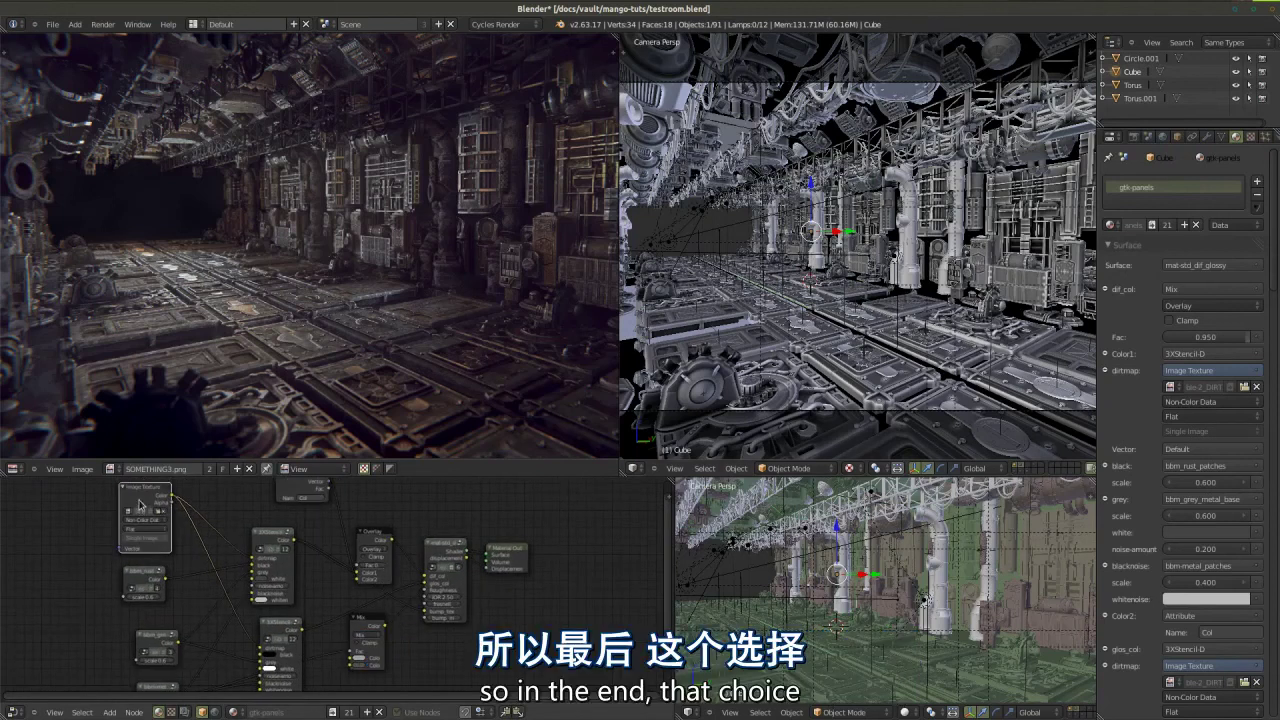
{"action": "key", "text": "g"}
{"action": "left_click_drag", "start_coordinate": [139, 511], "coordinate": [140, 507]}
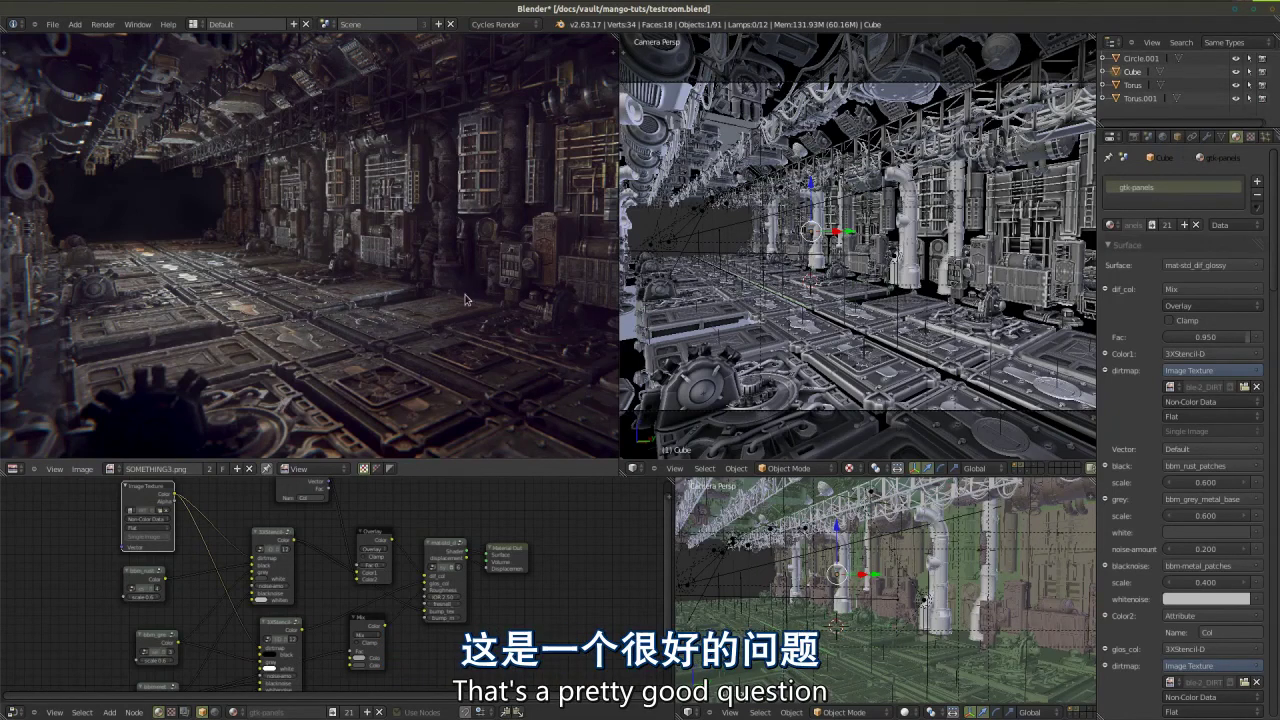
- Examine the floor plates and wall panels in the rendered image SOMETHING3.png
{"action": "middle_click_drag", "start_coordinate": [466, 296], "coordinate": [452, 288]}
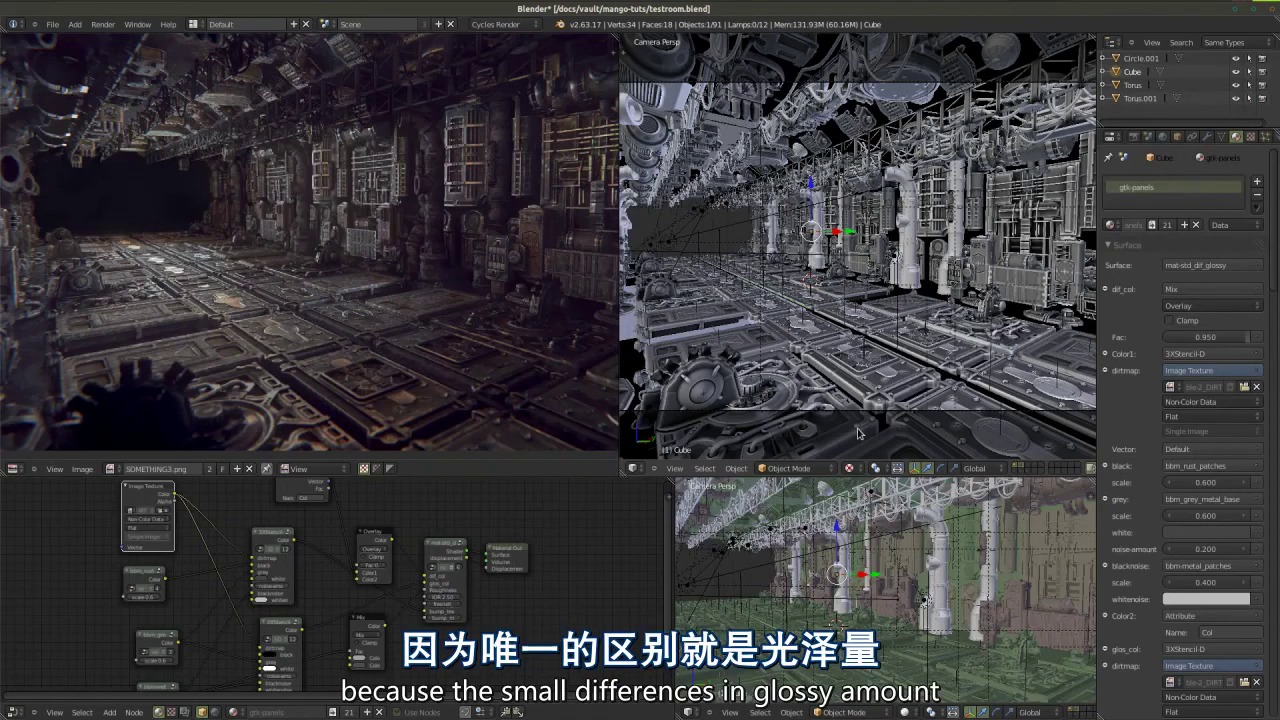
{"action": "middle_click_drag", "start_coordinate": [490, 341], "coordinate": [467, 358]}
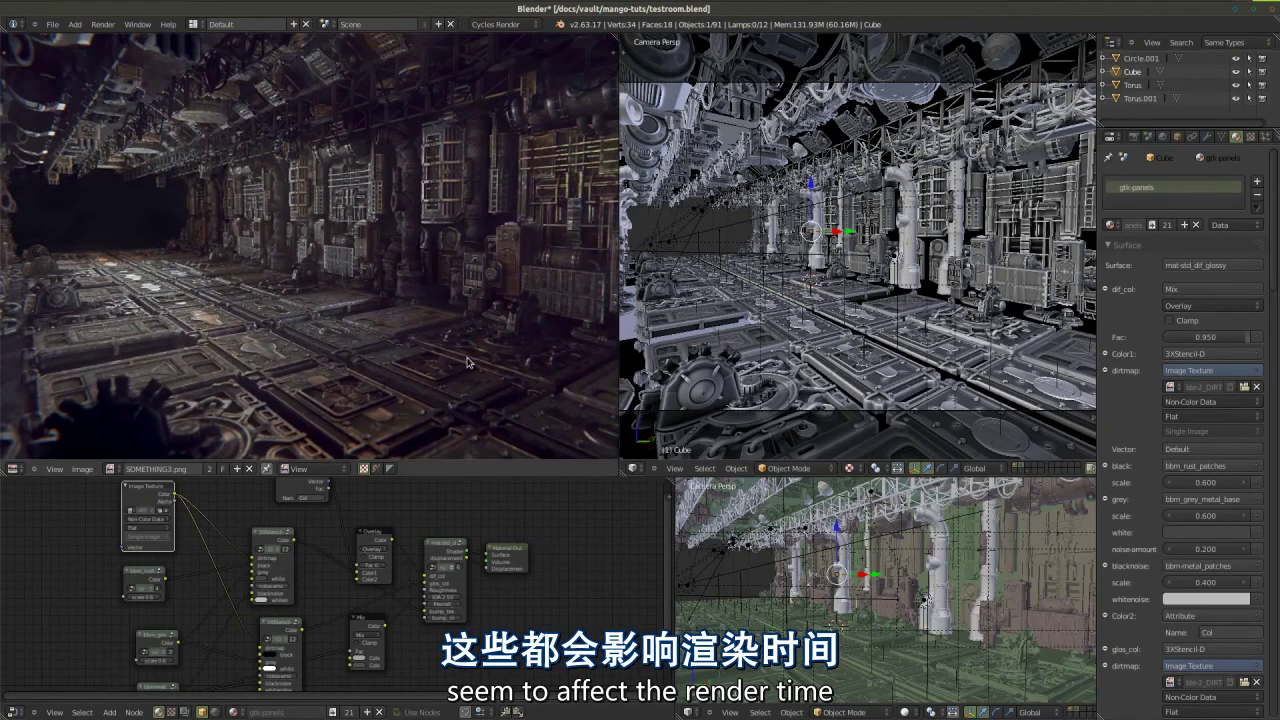